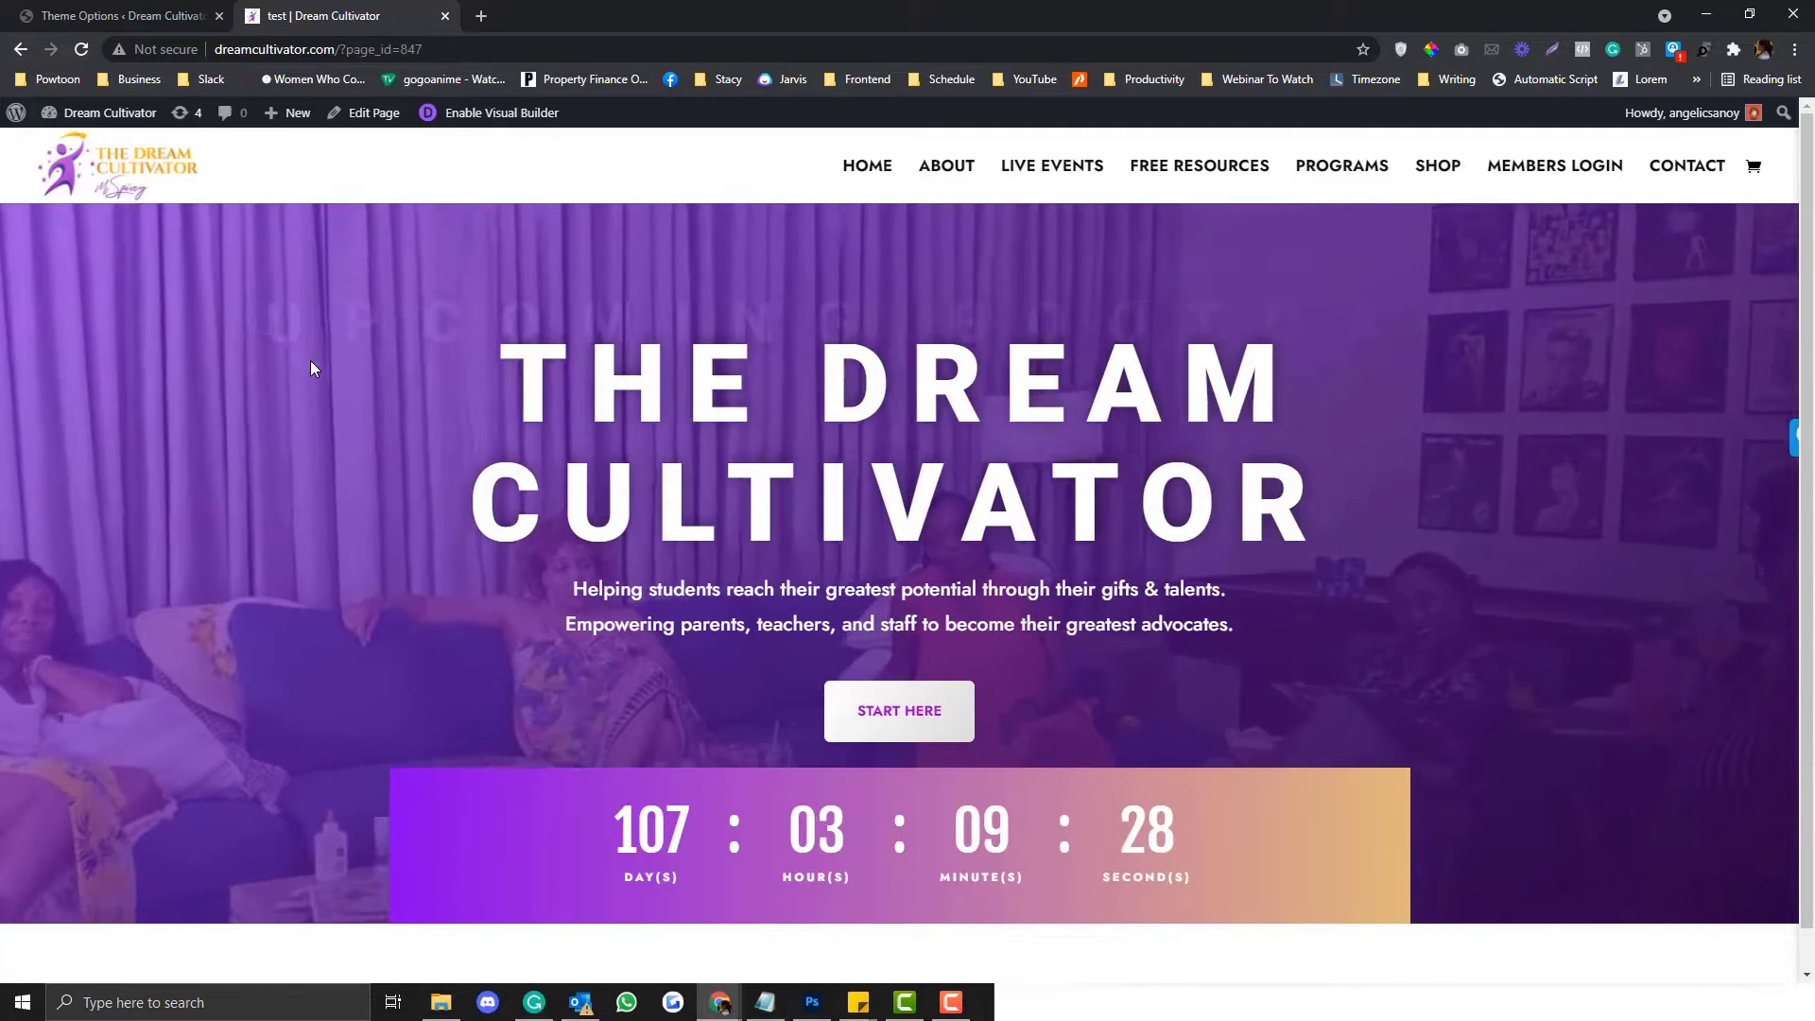
- Examine the hero section's purple-tinted video background, title, tagline and countdown timer
scroll(312, 367, down, 1)
scroll(312, 368, up, 1)
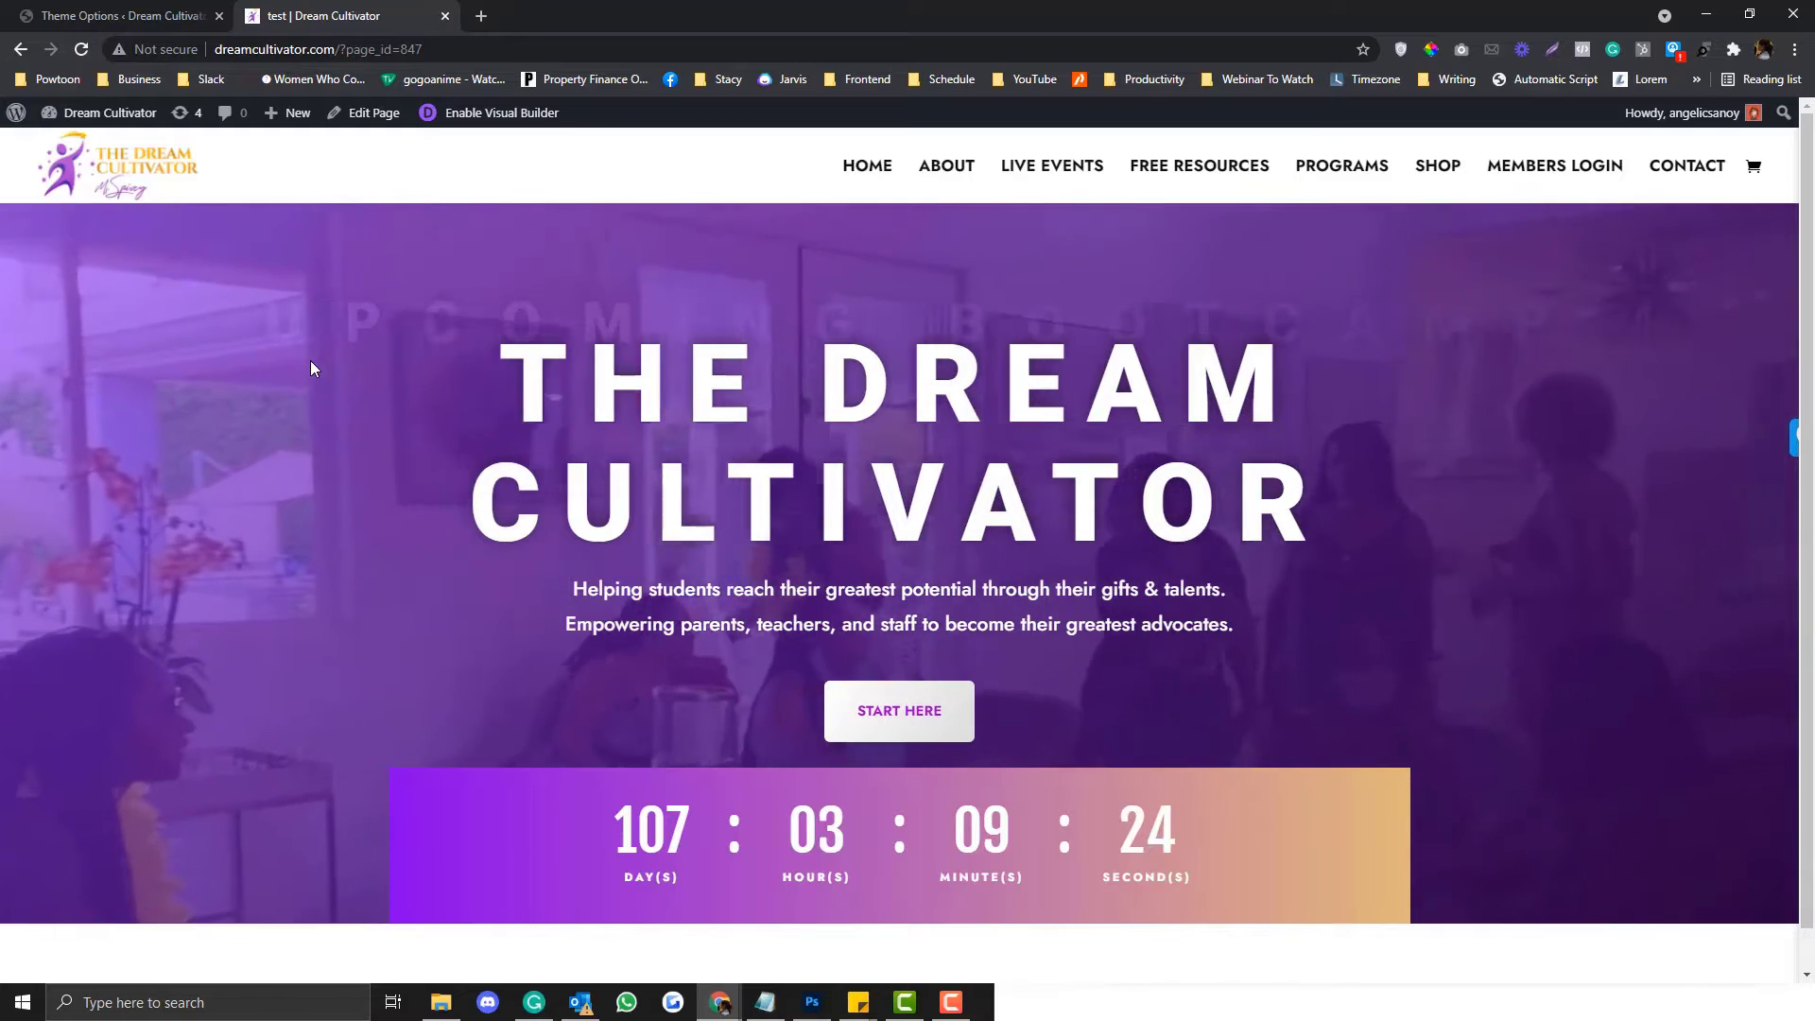
scroll(312, 368, down, 1)
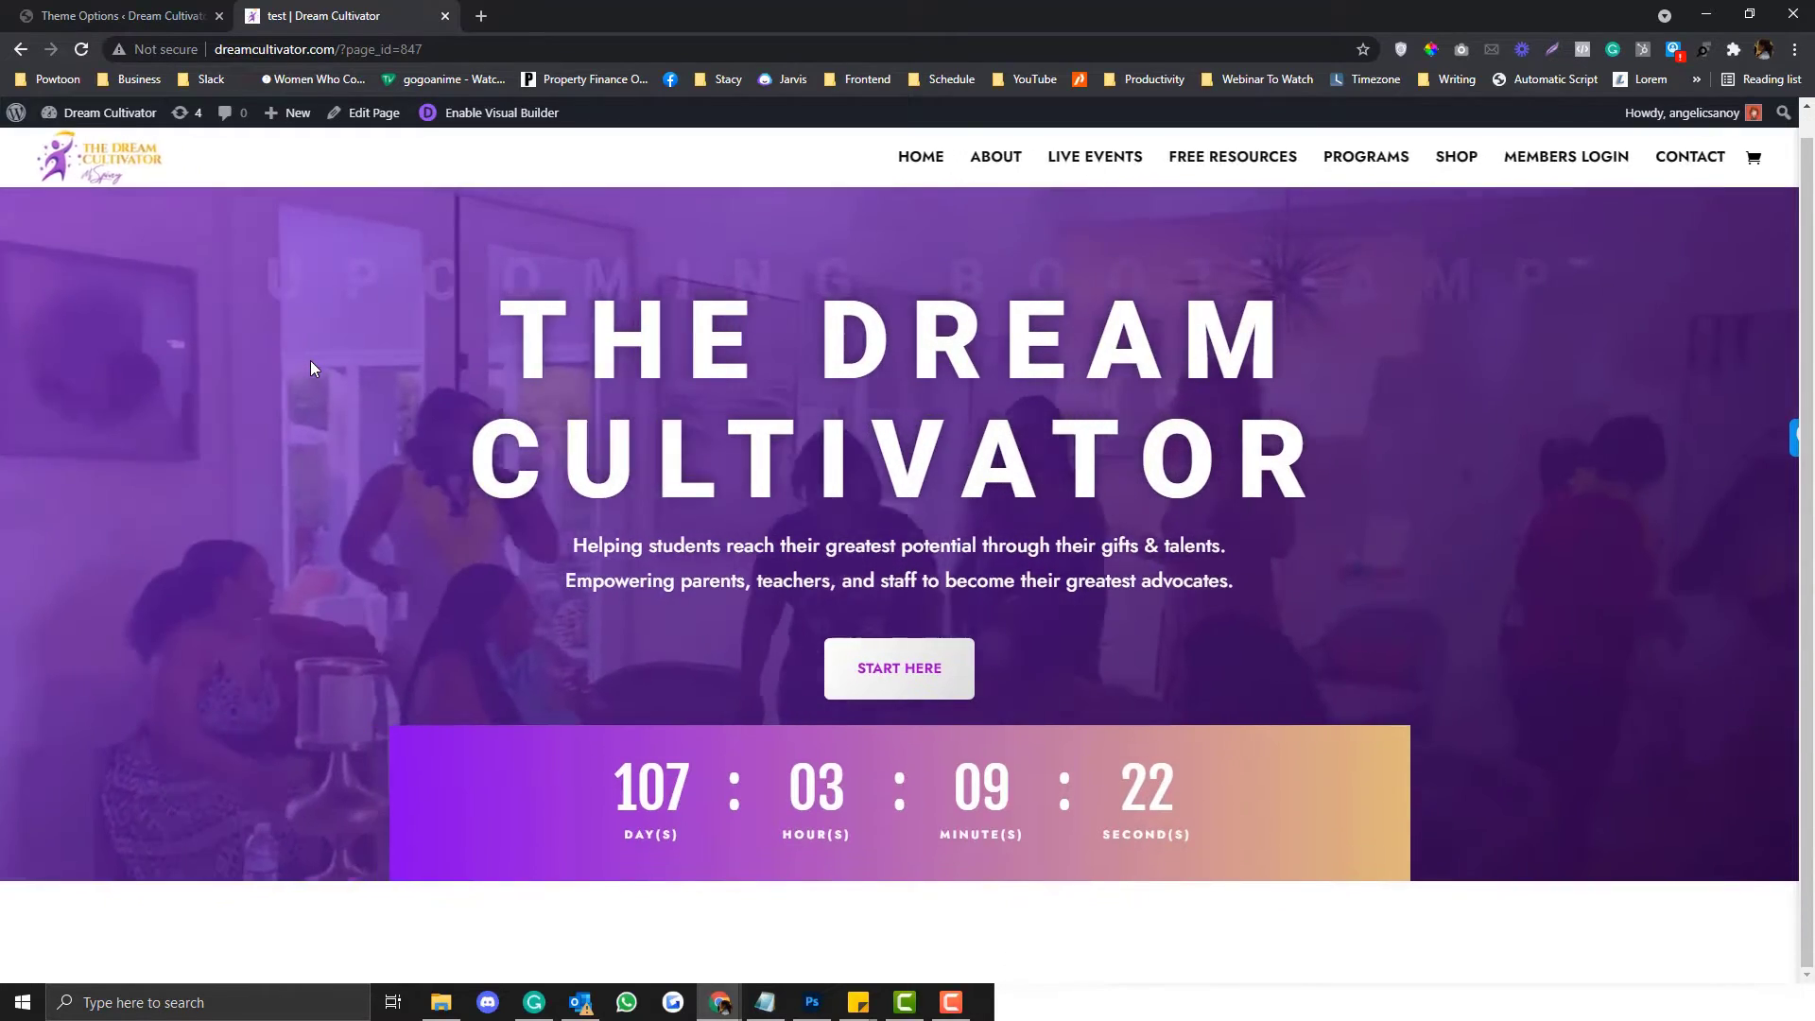
scroll(312, 367, up, 1)
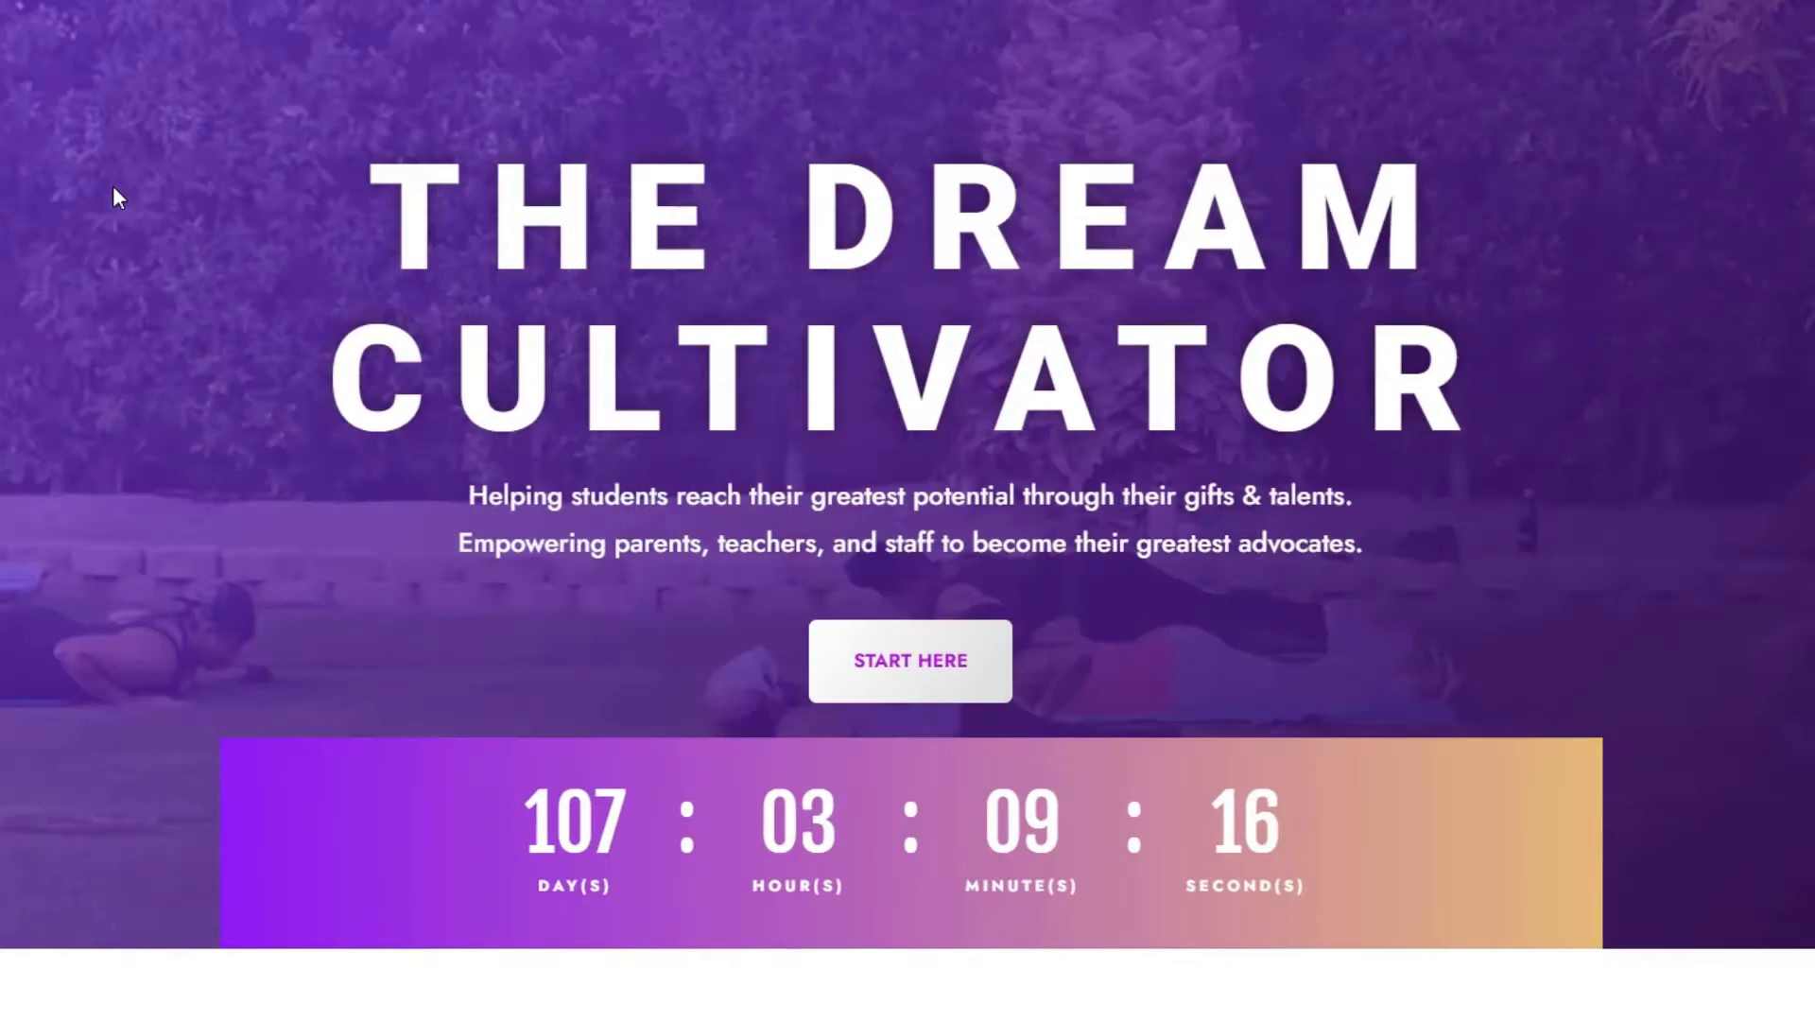
scroll(112, 180, down, 1)
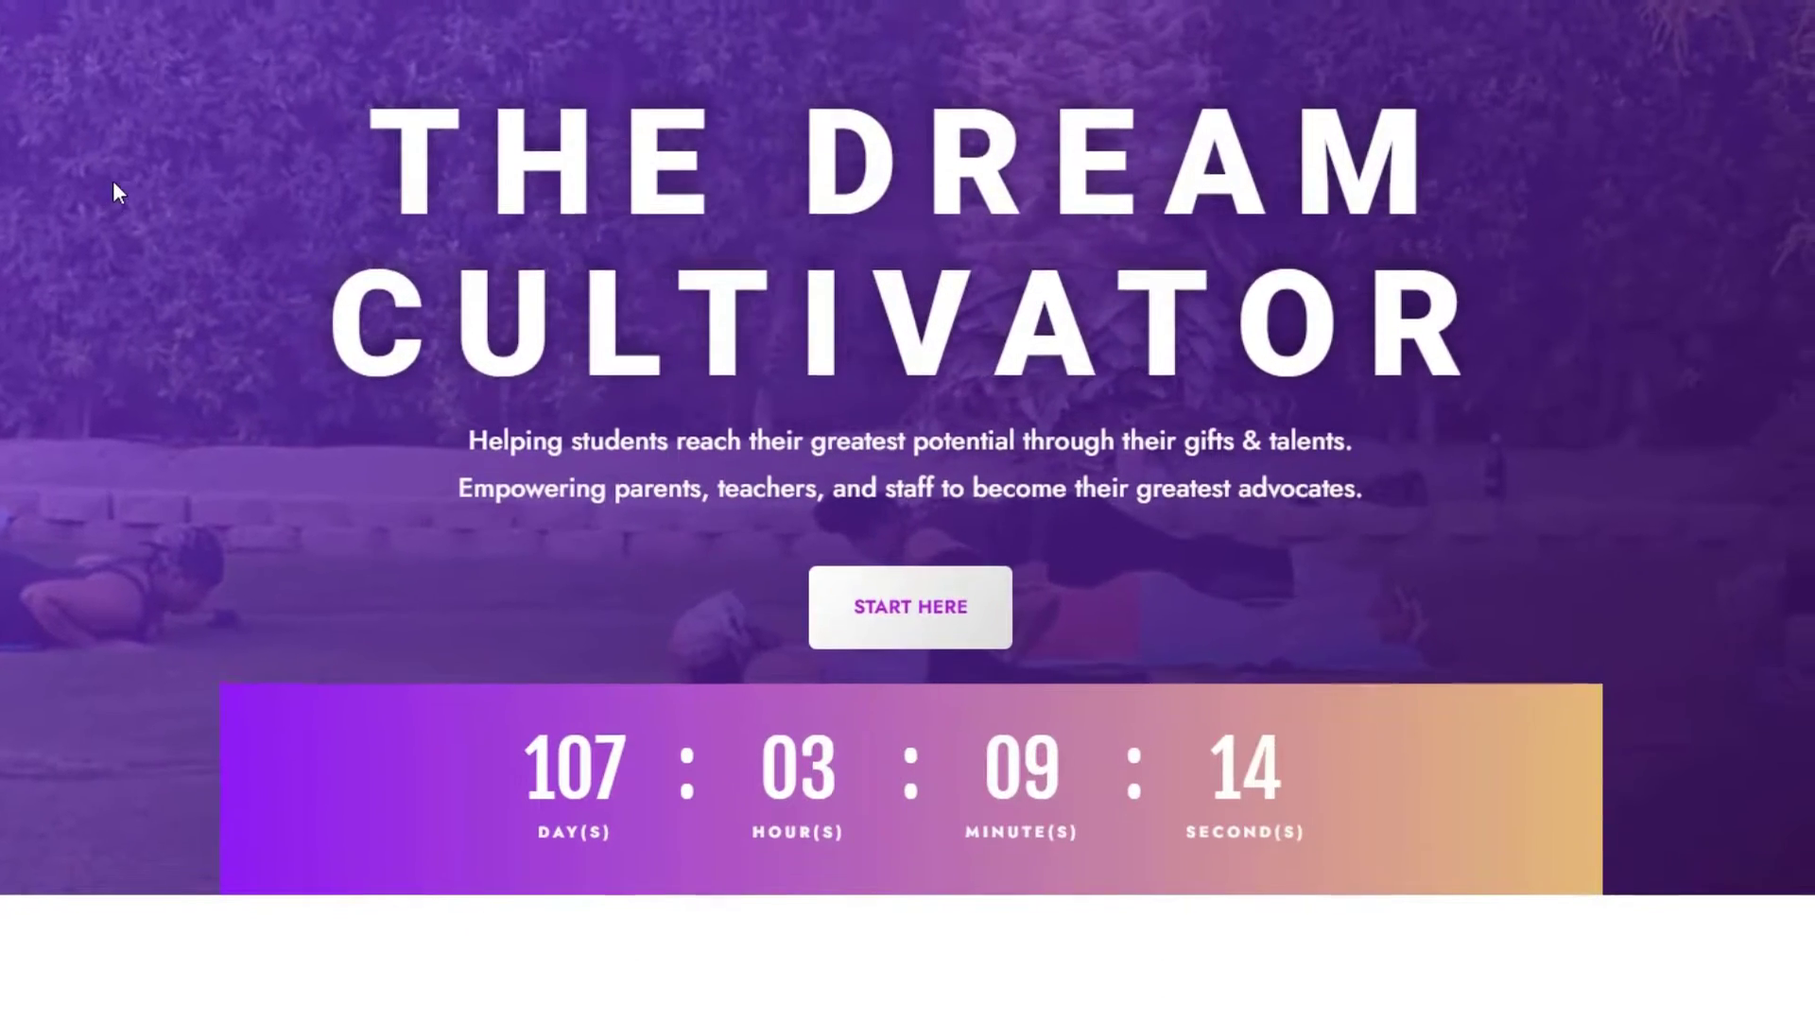
scroll(114, 180, up, 1)
scroll(111, 179, down, 1)
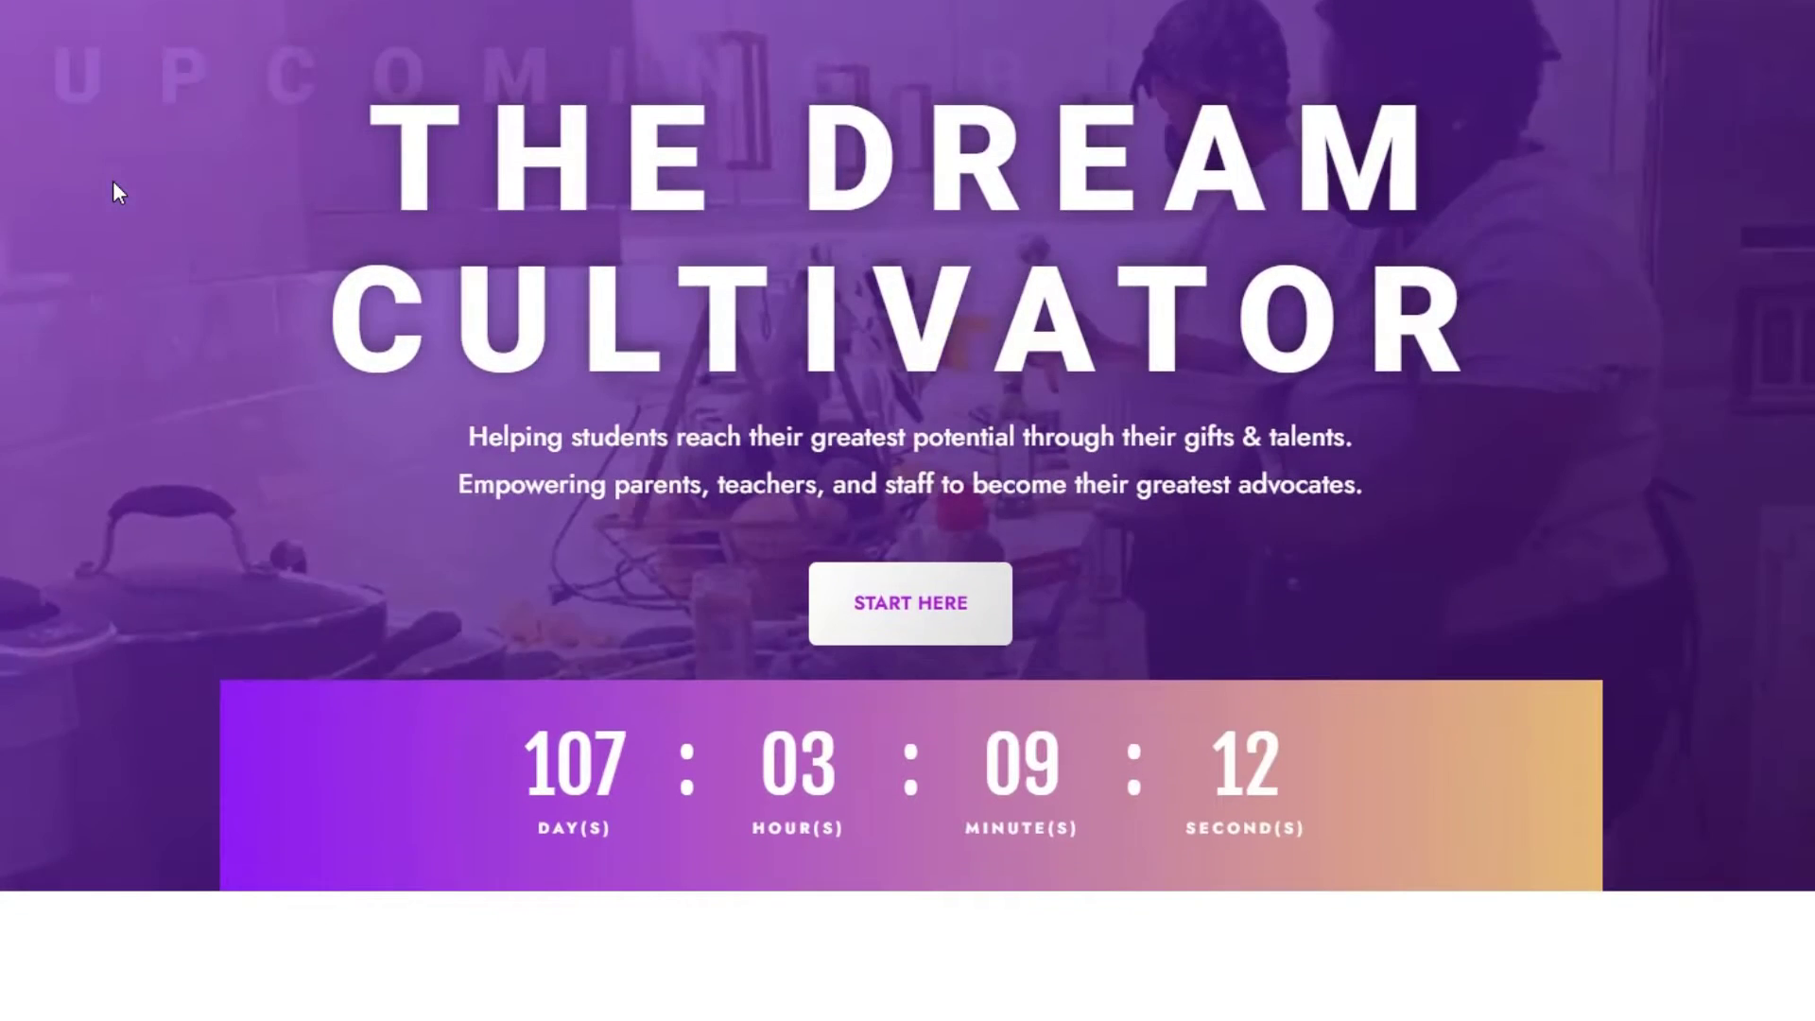
scroll(111, 179, up, 1)
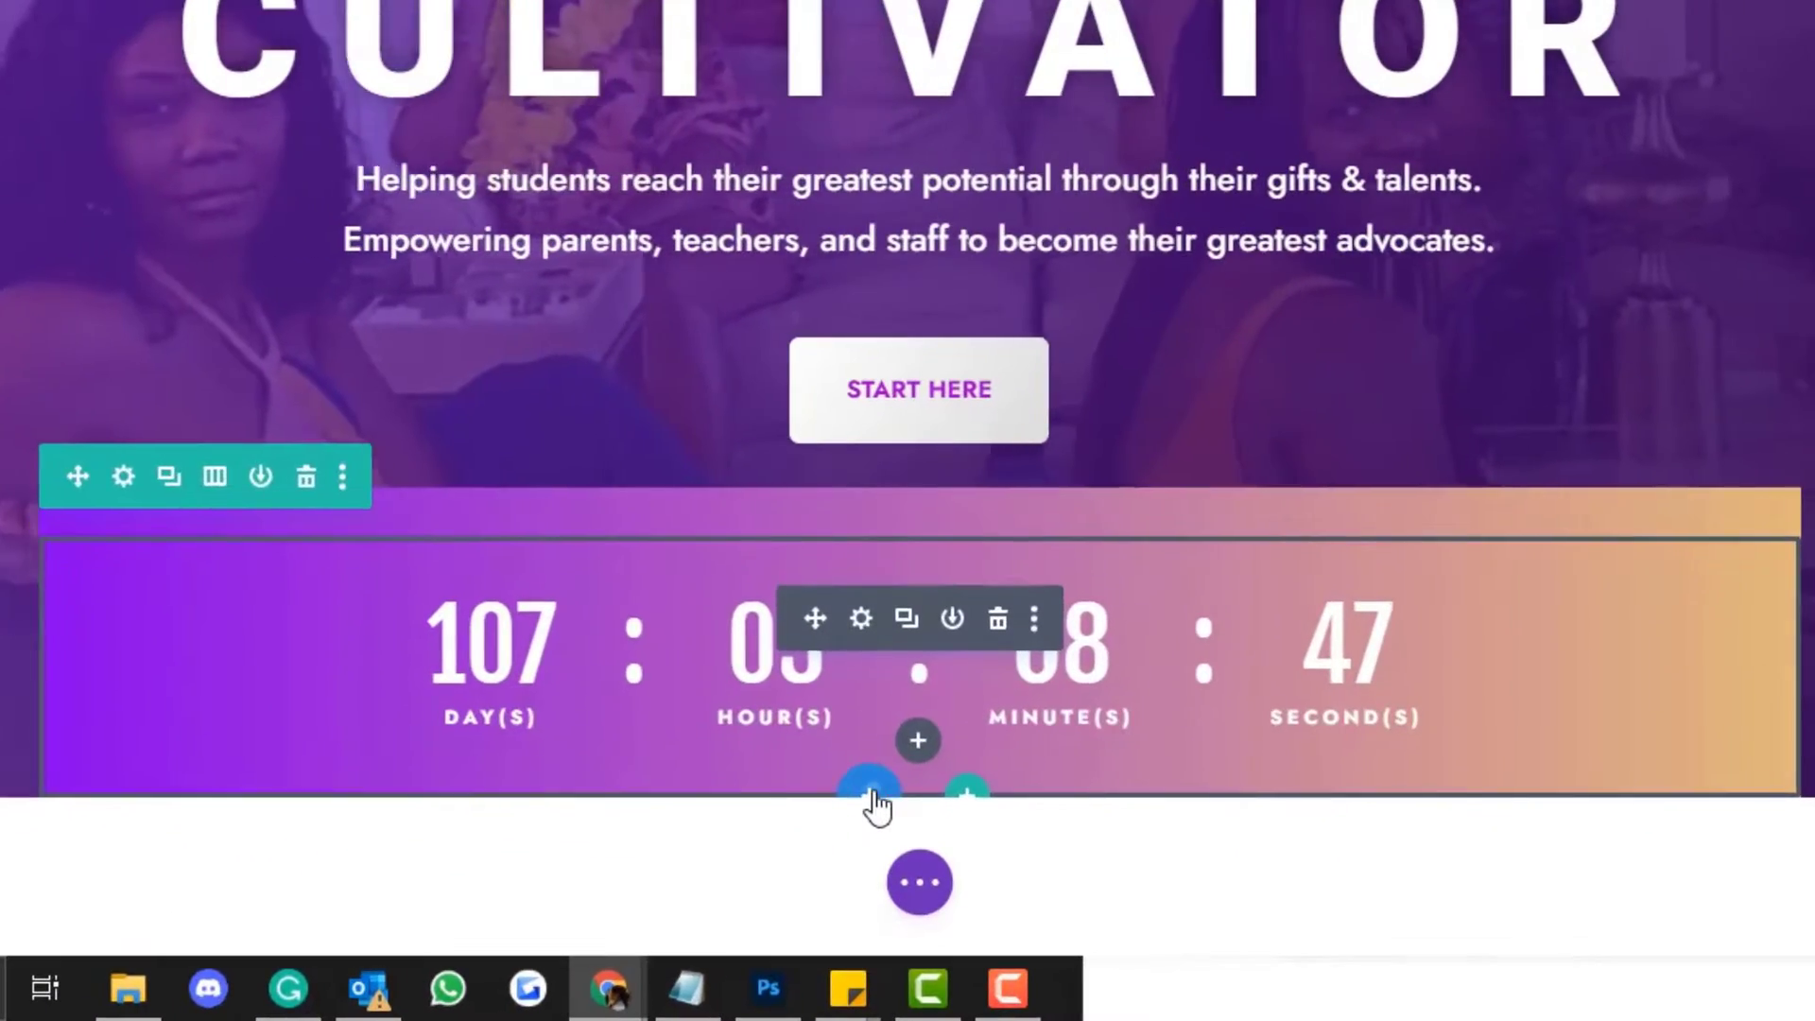
- Add a regular section with a single-column row below the countdown timer's section
click(871, 794)
click(679, 683)
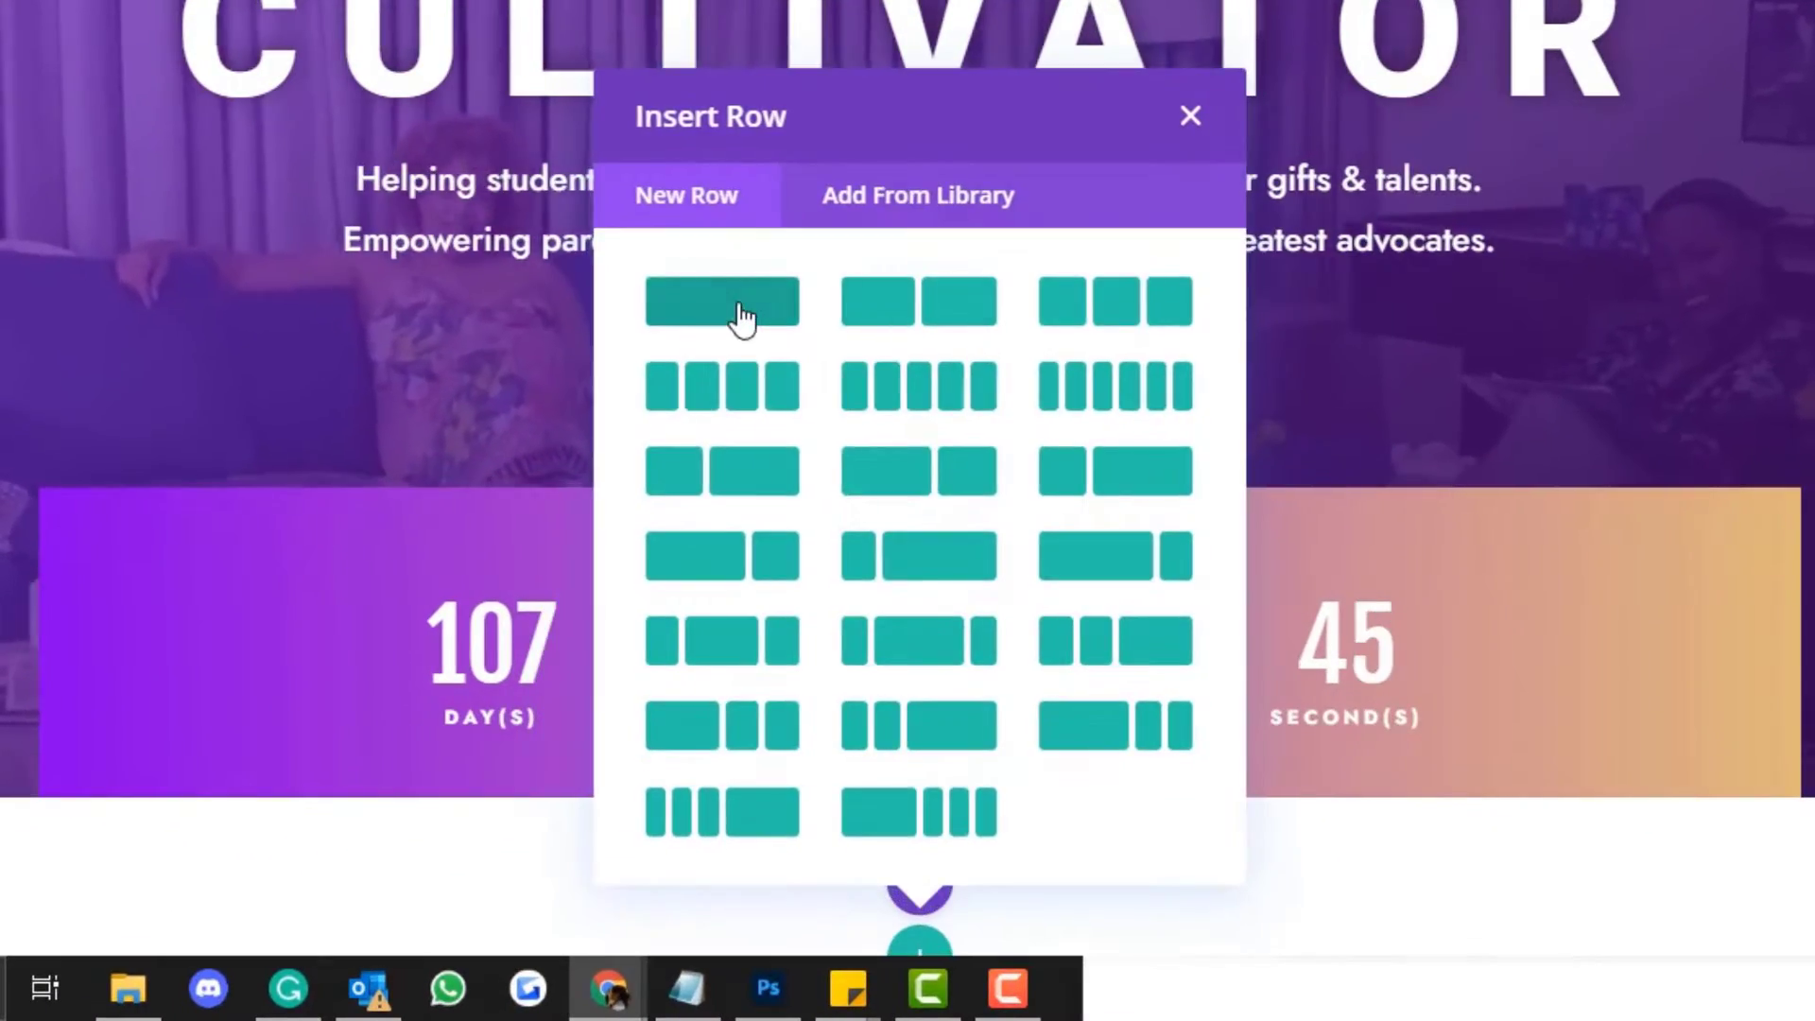
click(743, 319)
- Insert an Accordion module with its default items into the new row and save it
click(972, 294)
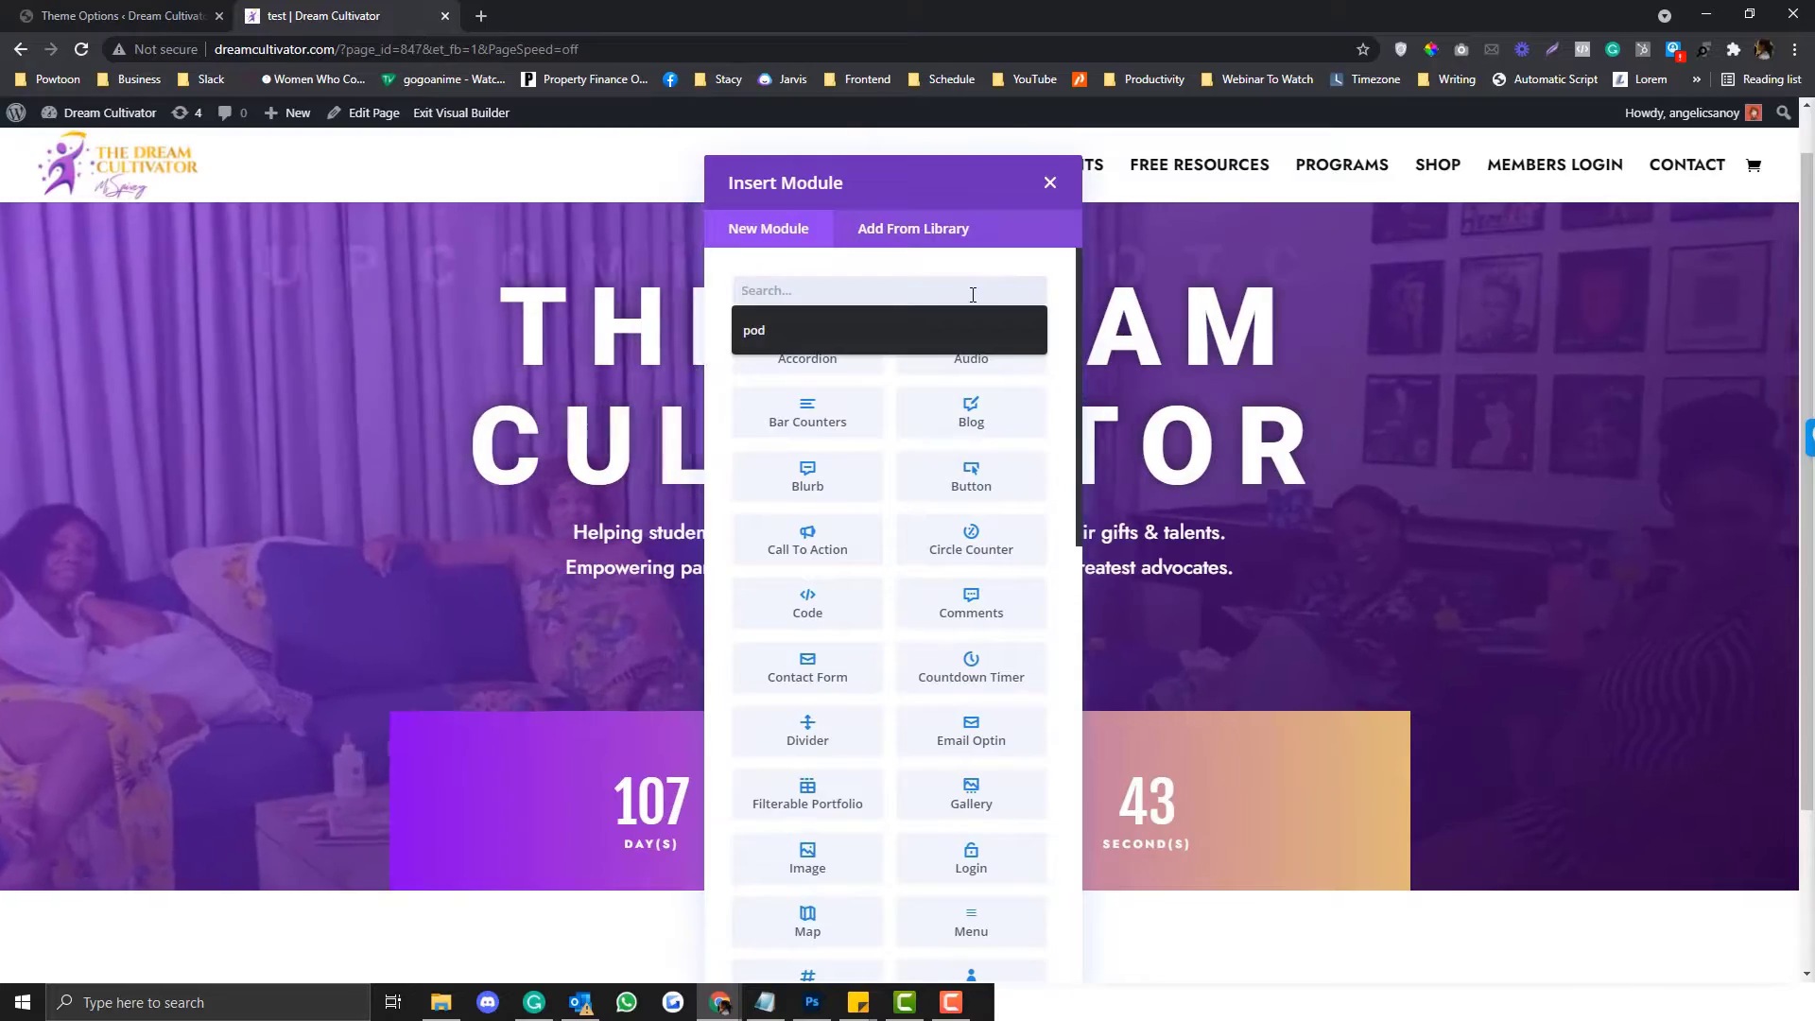
click(1049, 182)
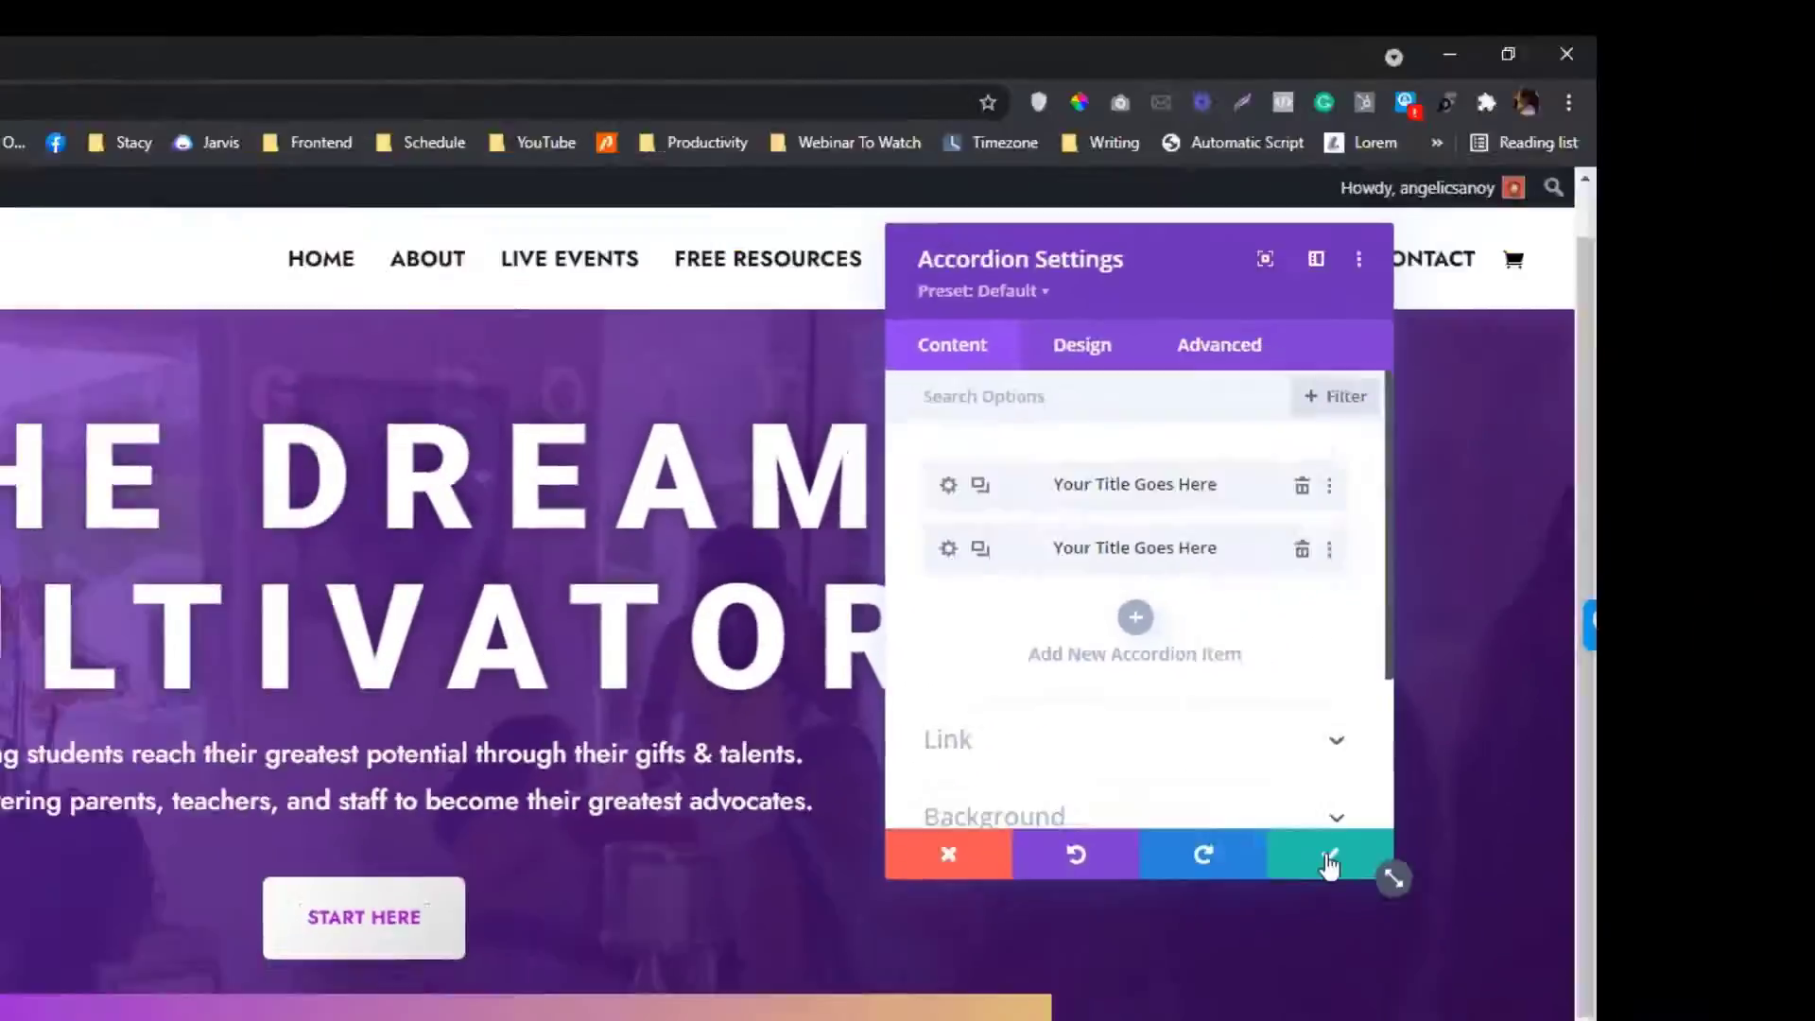
click(1607, 605)
scroll(515, 679, down, 4)
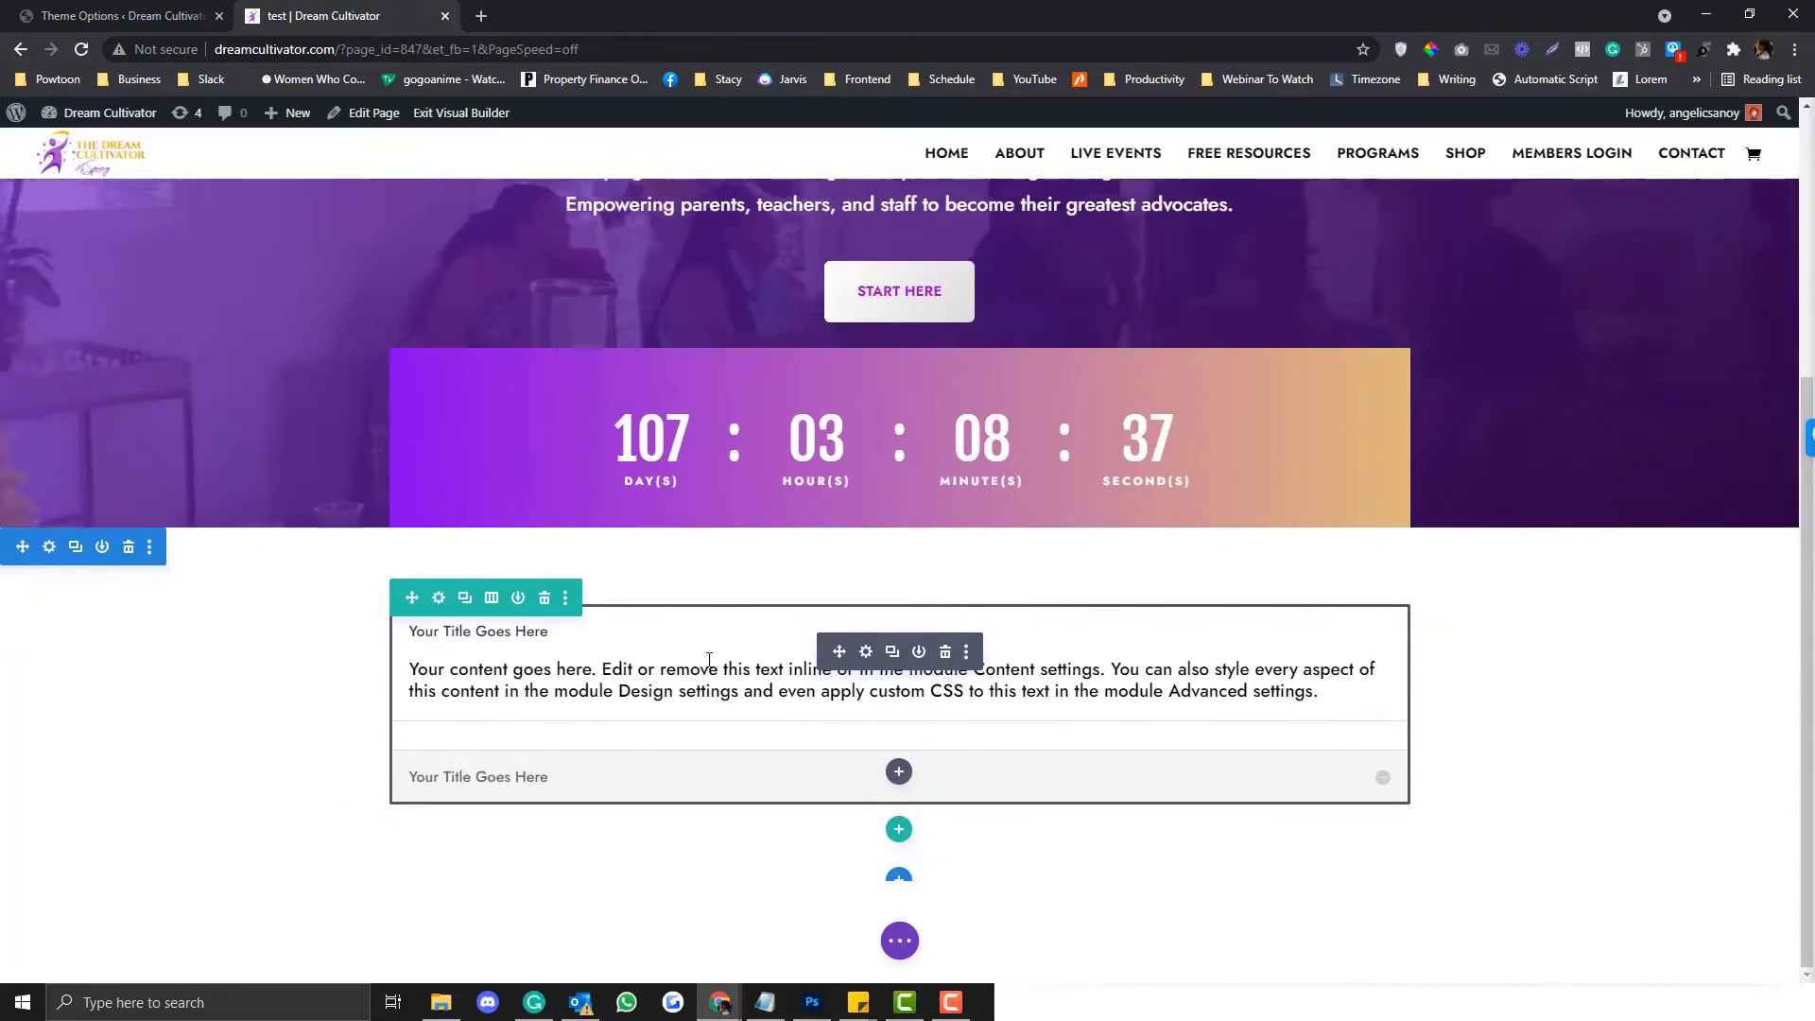
- Copy the hero's The Dream Cultivator title module and paste it below the accordion in the new row
scroll(709, 659, up, 5)
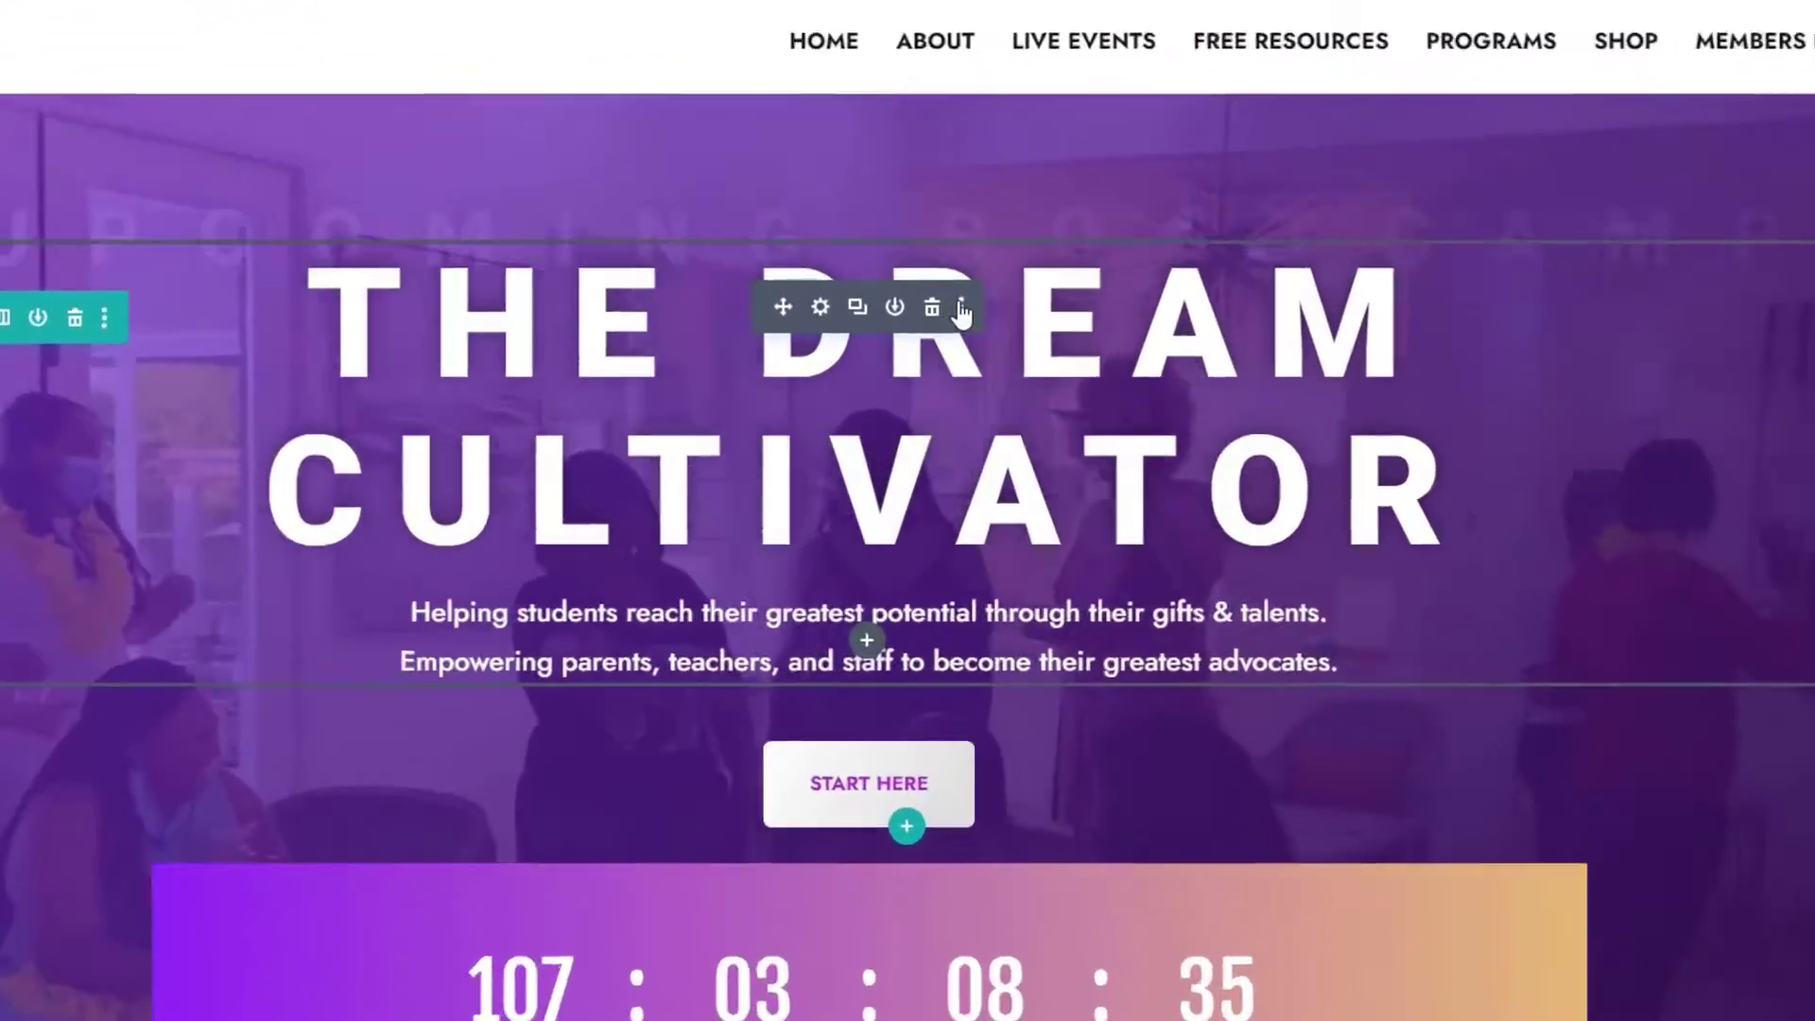
click(962, 310)
click(851, 499)
scroll(931, 677, down, 3)
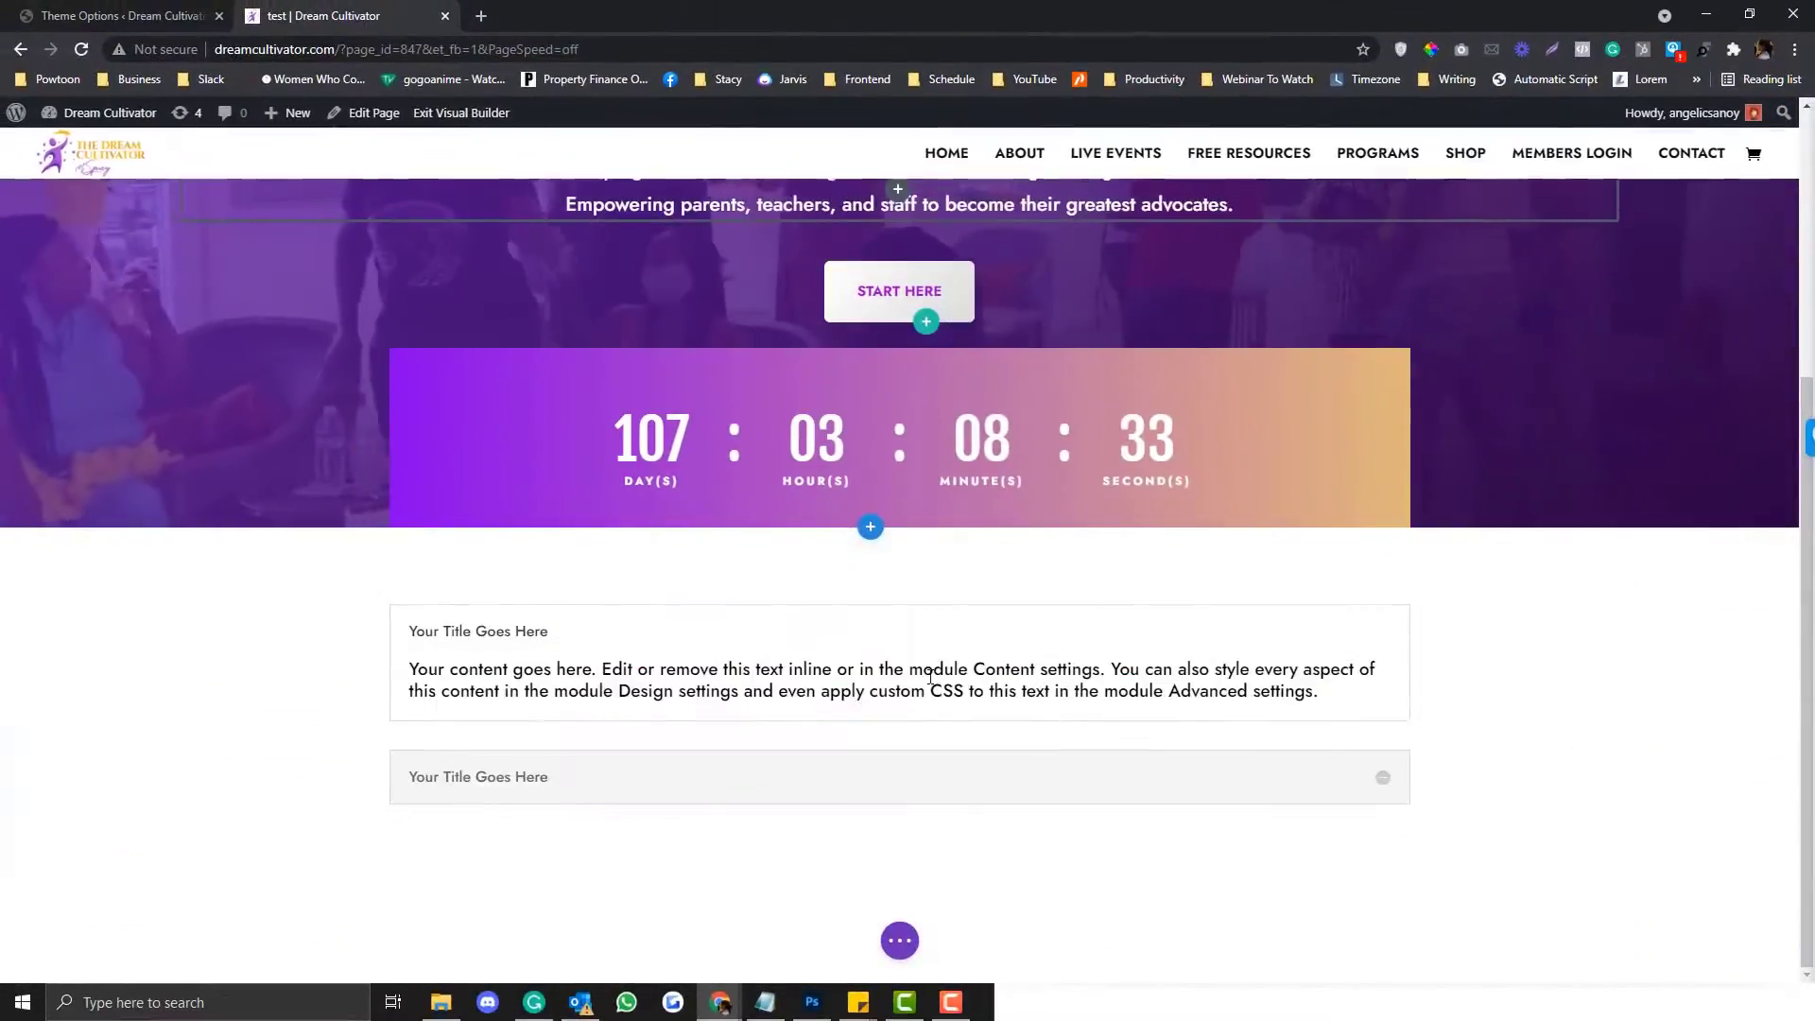
click(965, 652)
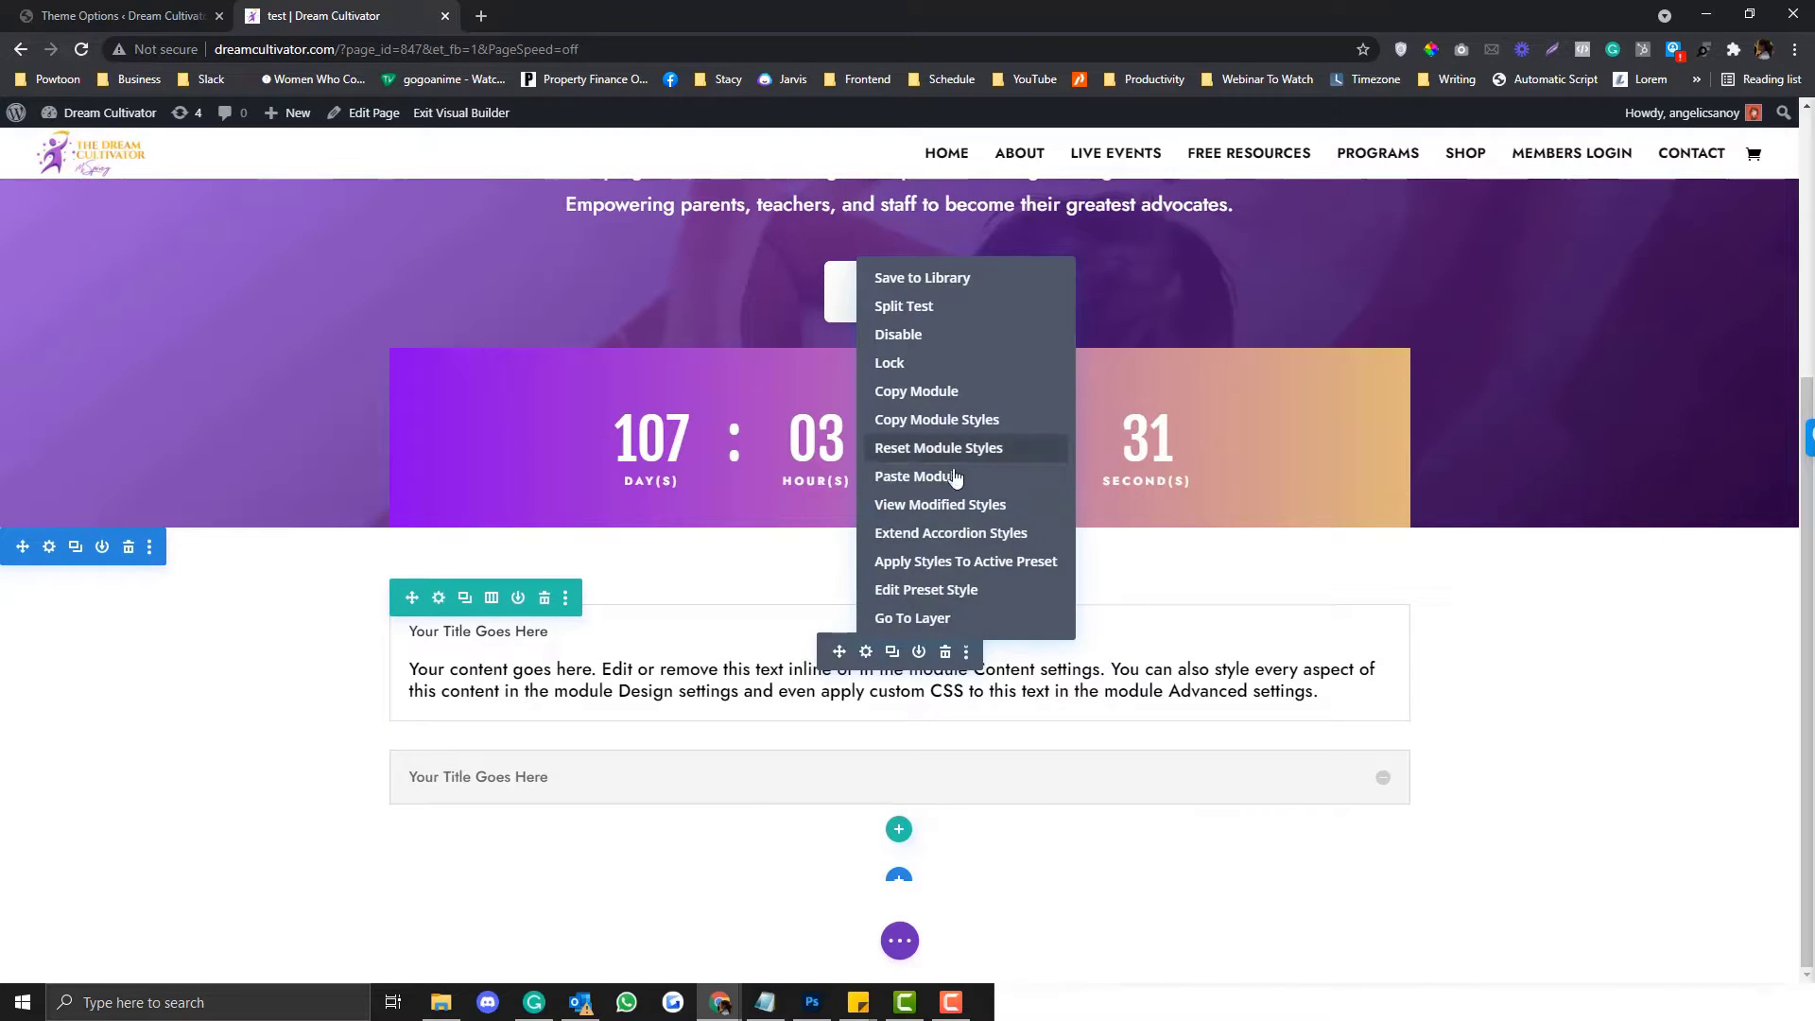
click(955, 477)
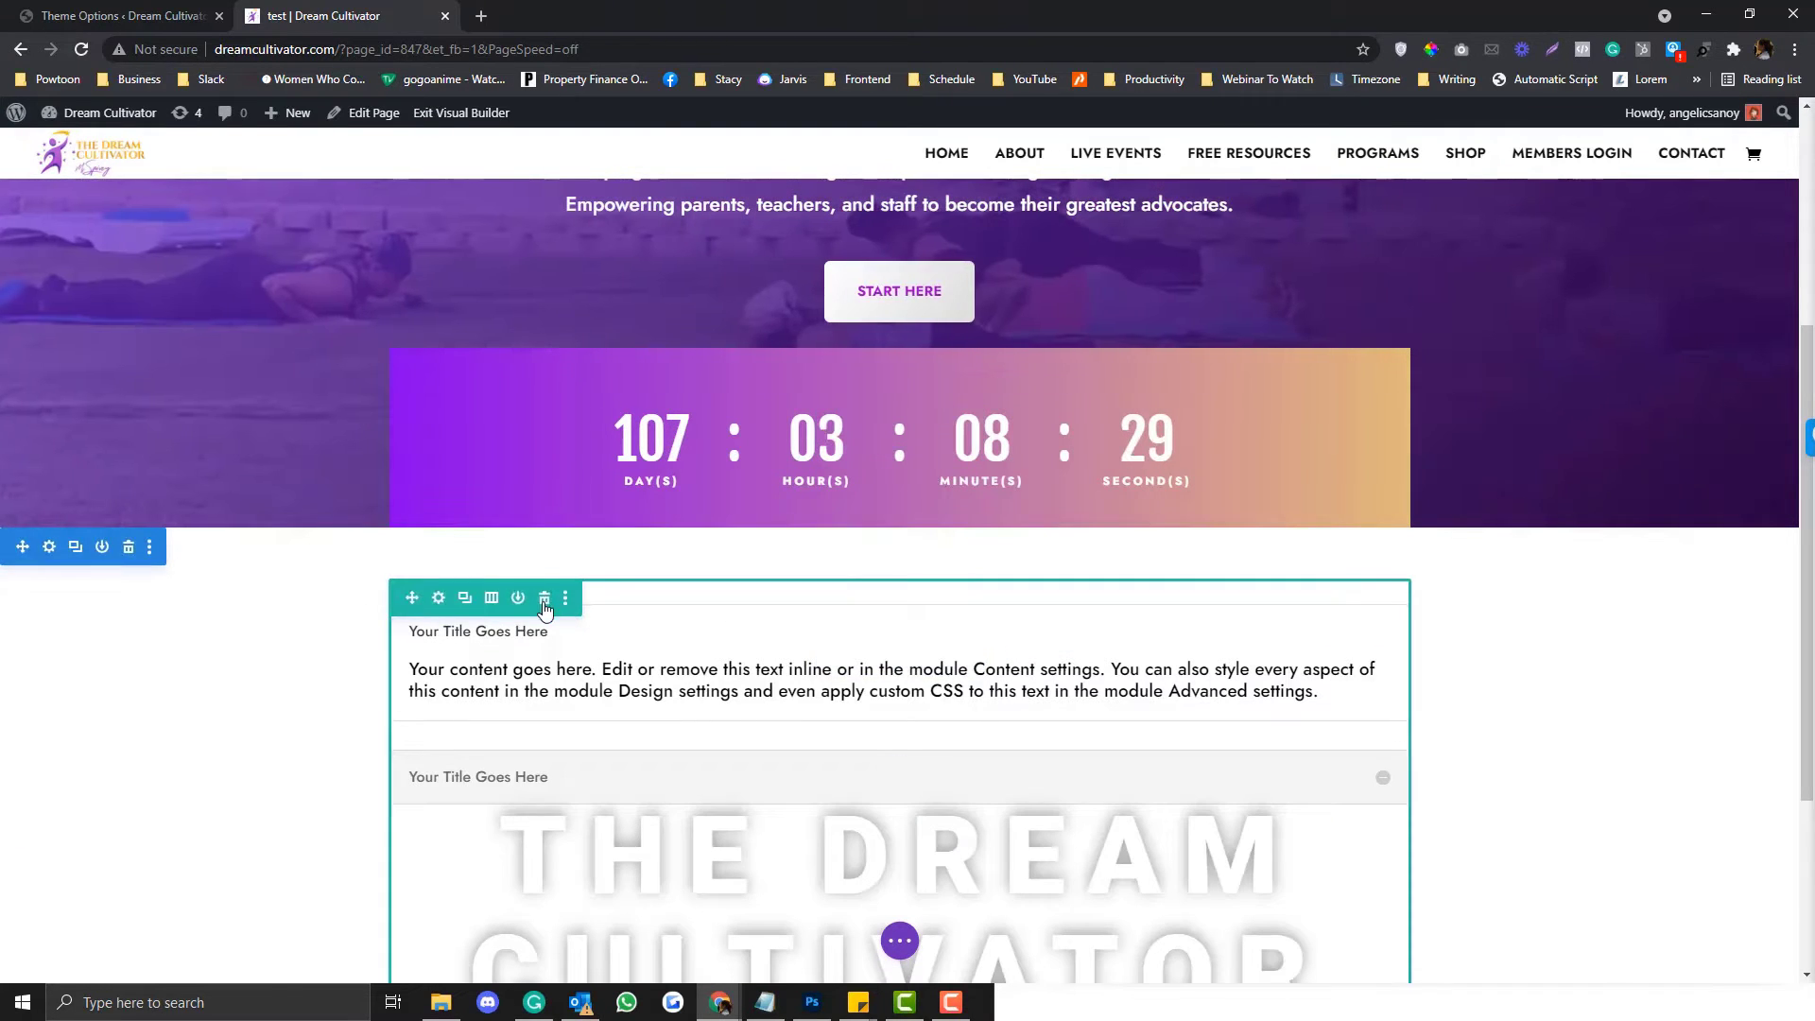
- Delete the accordion module and increase the row's top padding above the pasted title to about 6vw
click(947, 651)
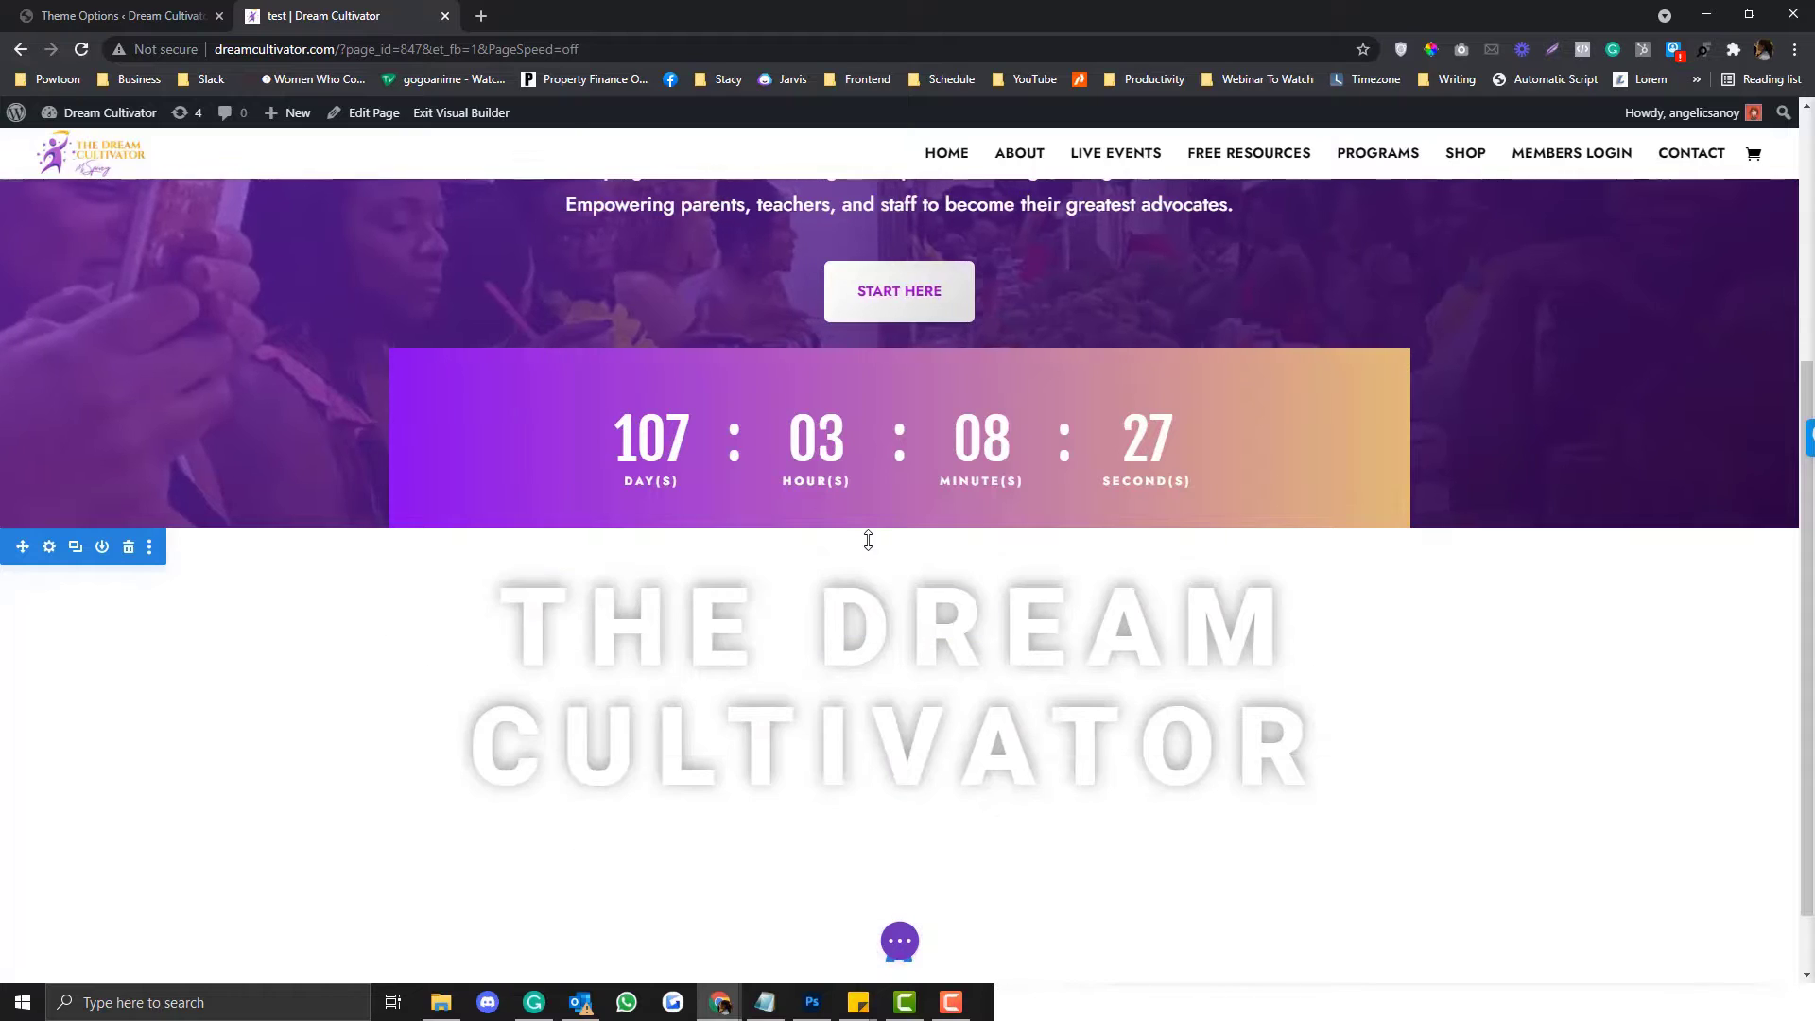
scroll(866, 539, down, 1)
drag(777, 480, 756, 597)
scroll(721, 624, down, 3)
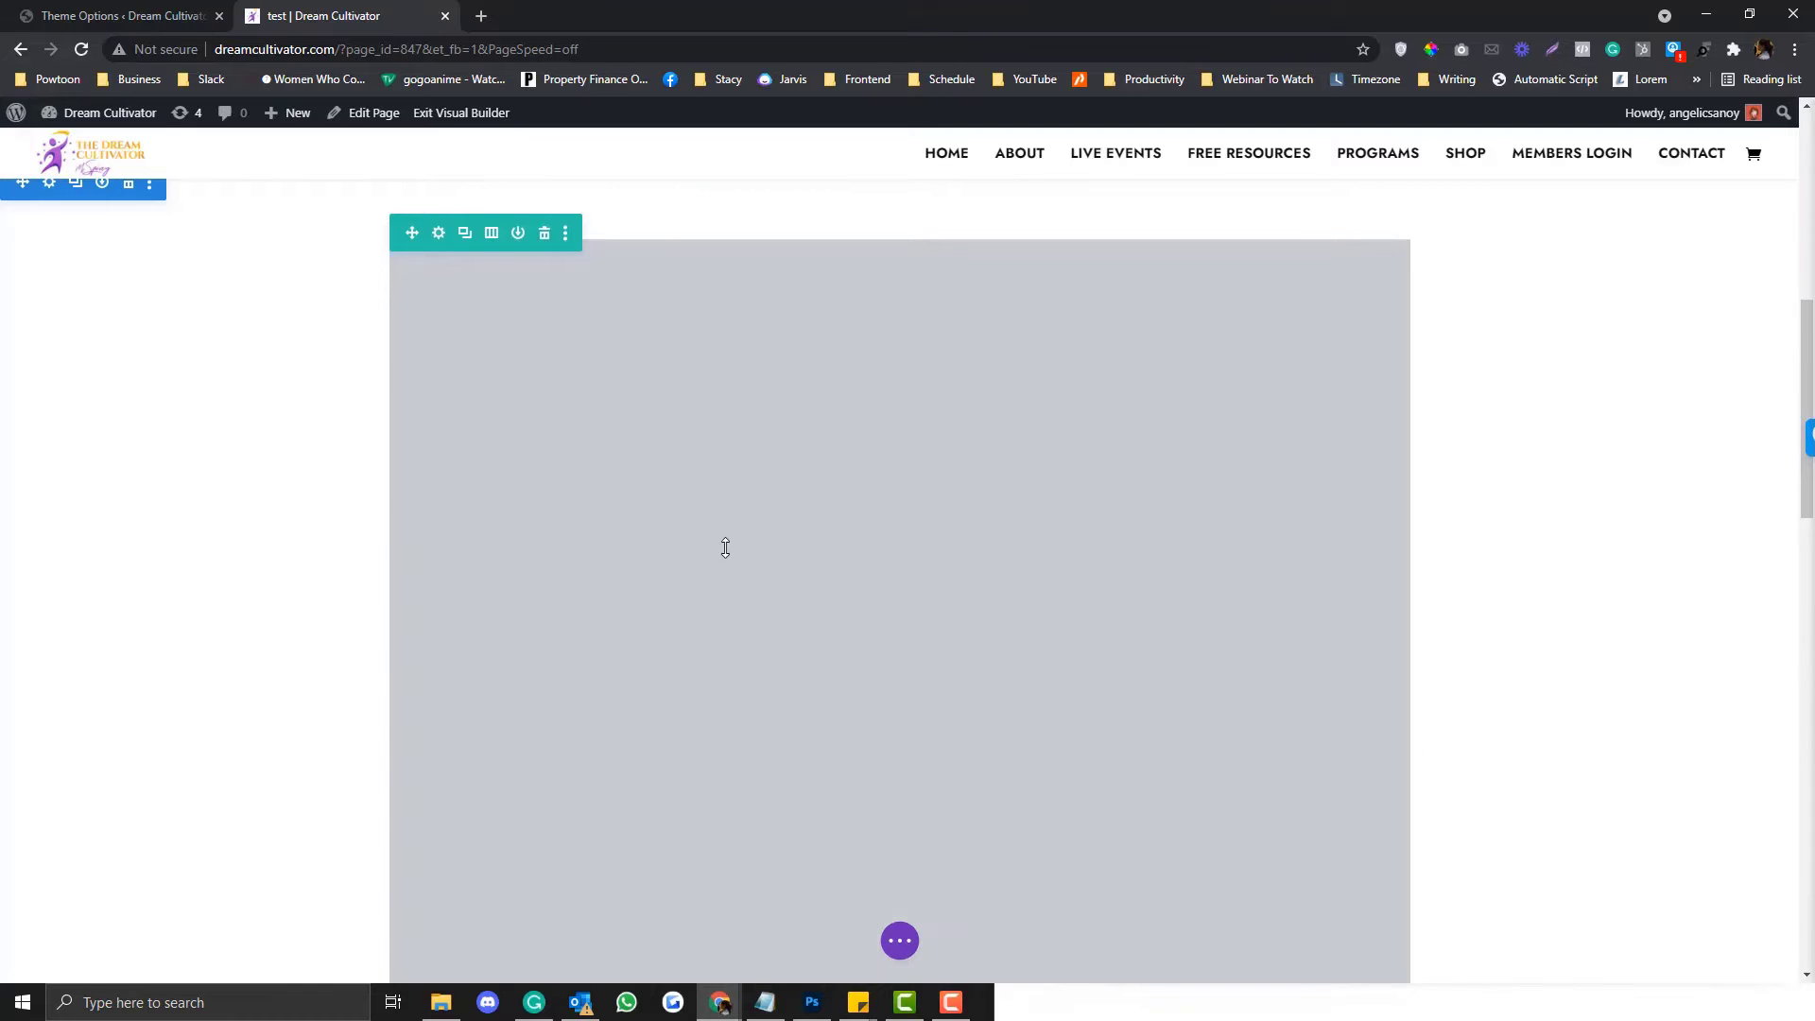
mouse_move(731, 464)
mouse_down()
mouse_move(734, 434)
mouse_move(733, 491)
mouse_move(742, 450)
mouse_up()
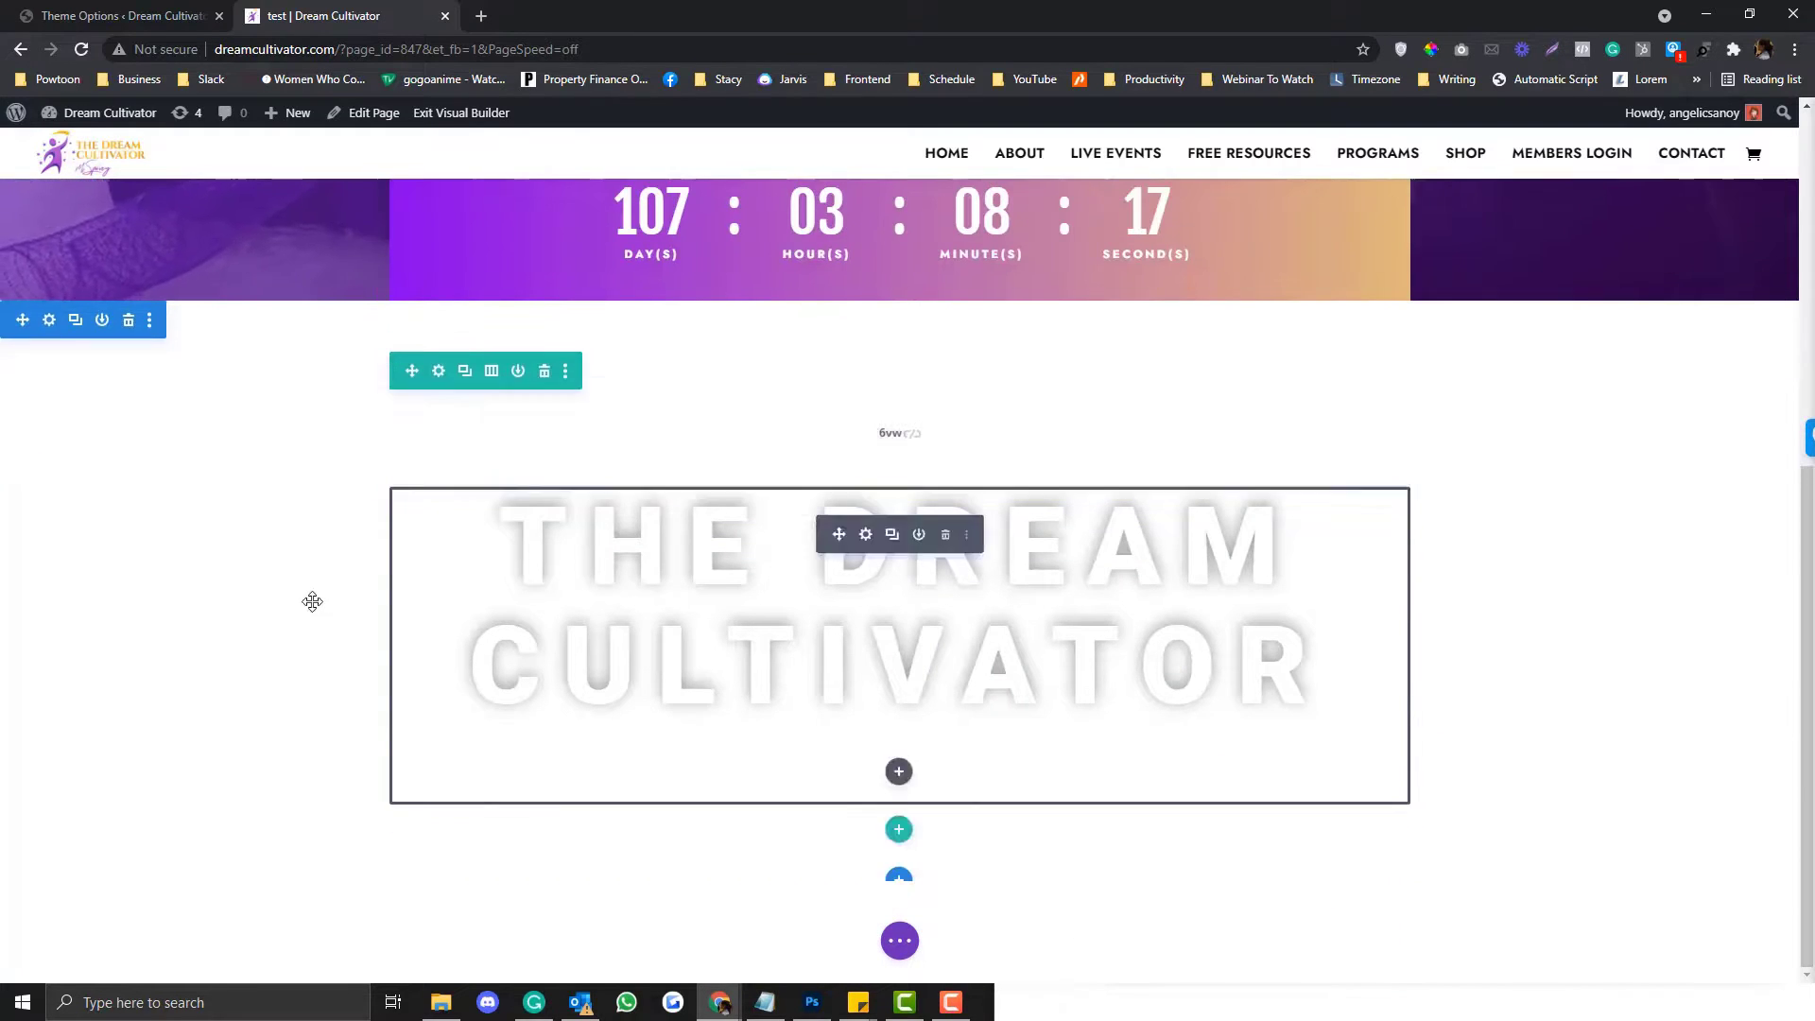
scroll(311, 603, down, 1)
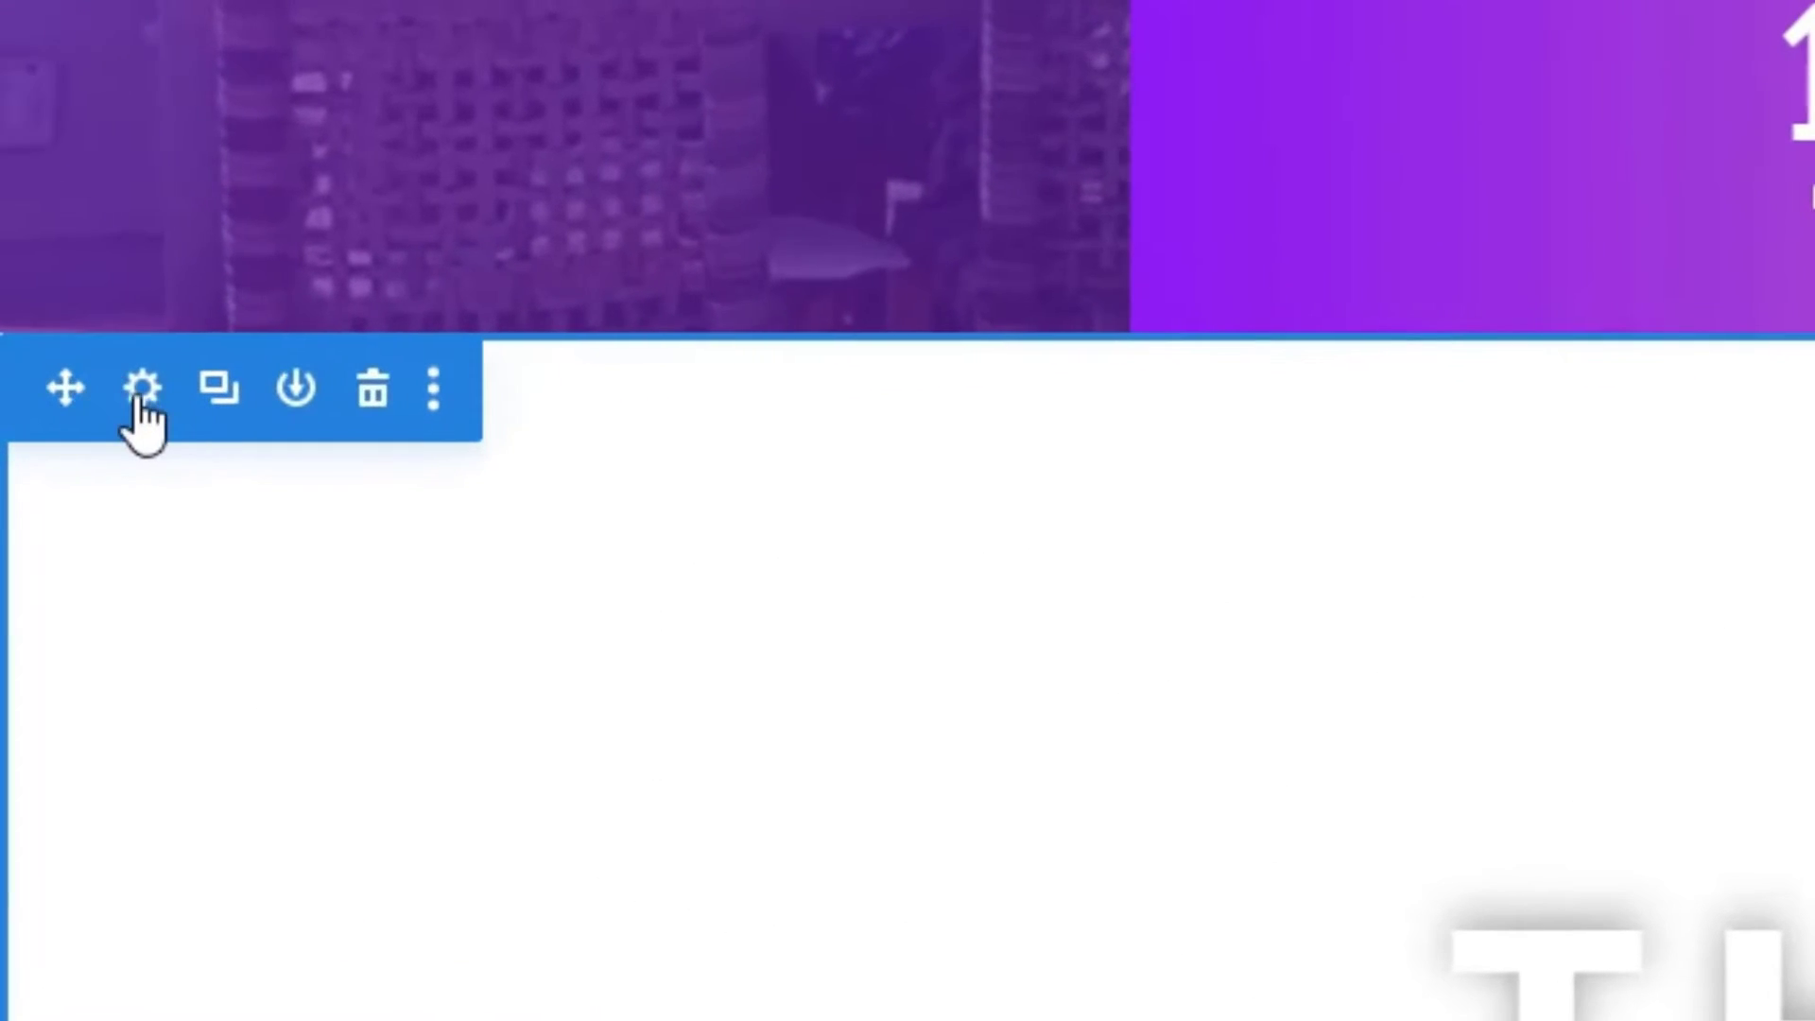
- Open the media library to choose an MP4 background video for the new section
click(142, 389)
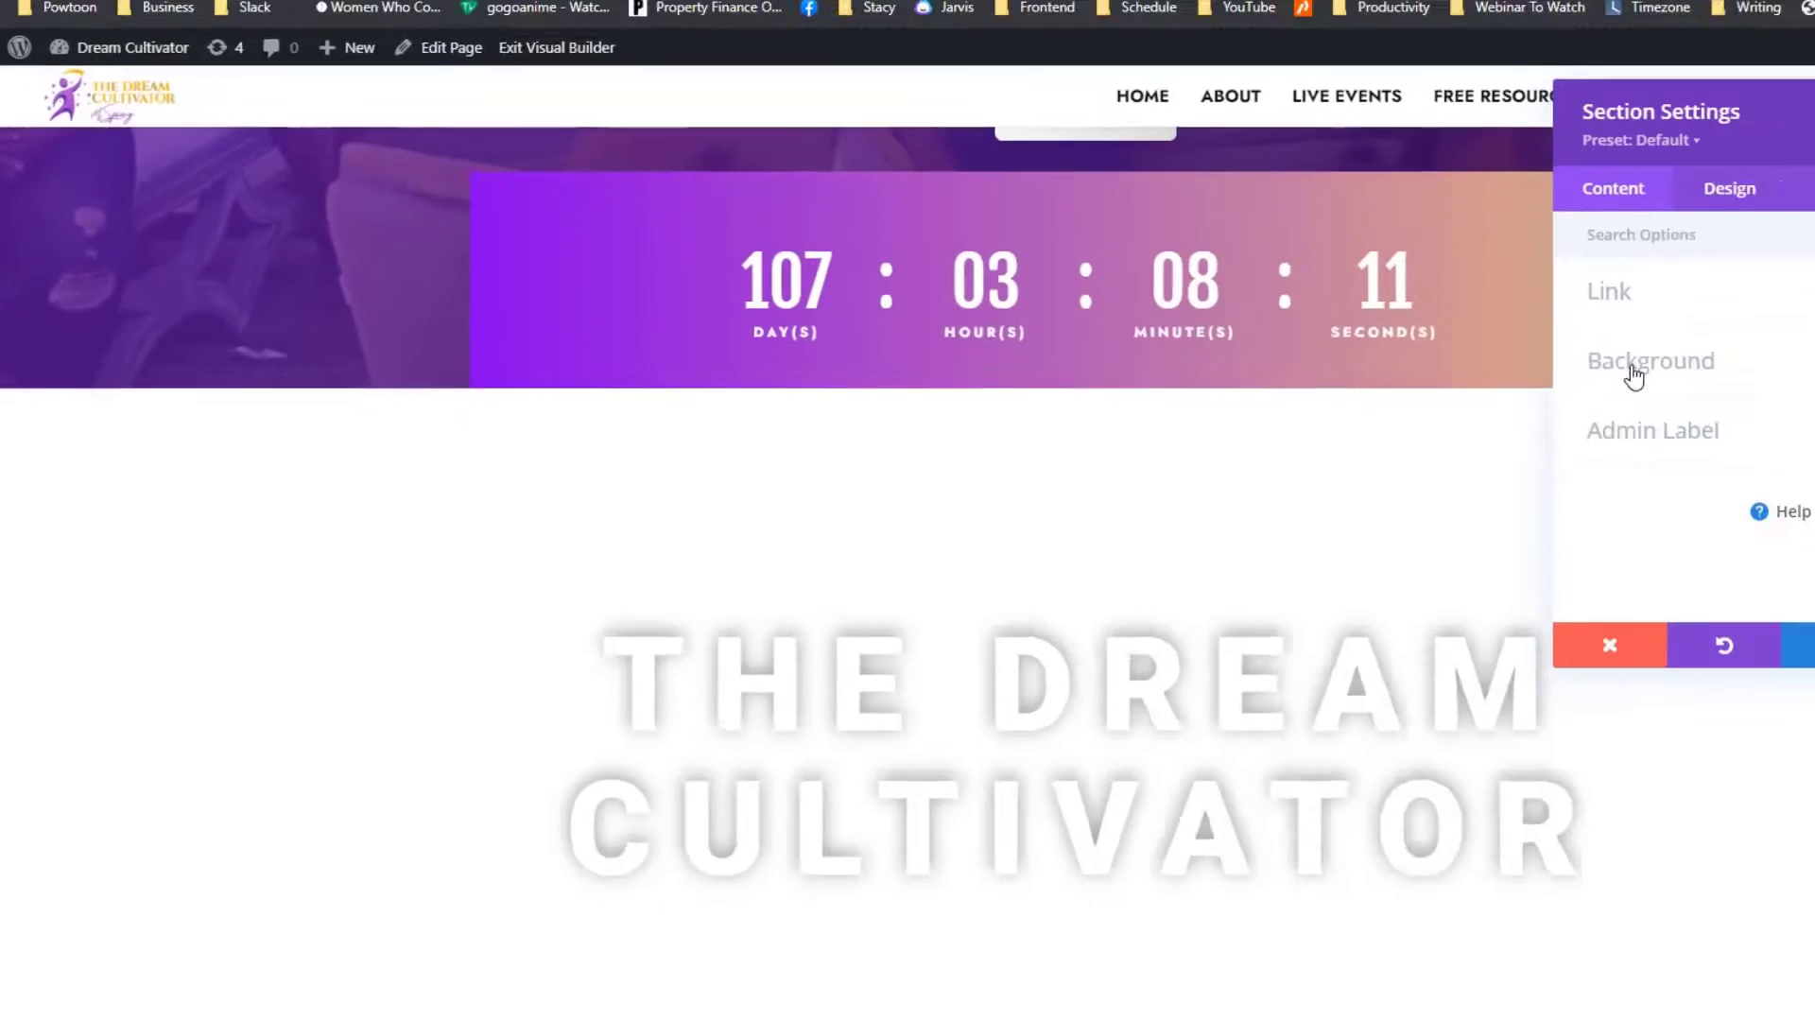
click(1632, 371)
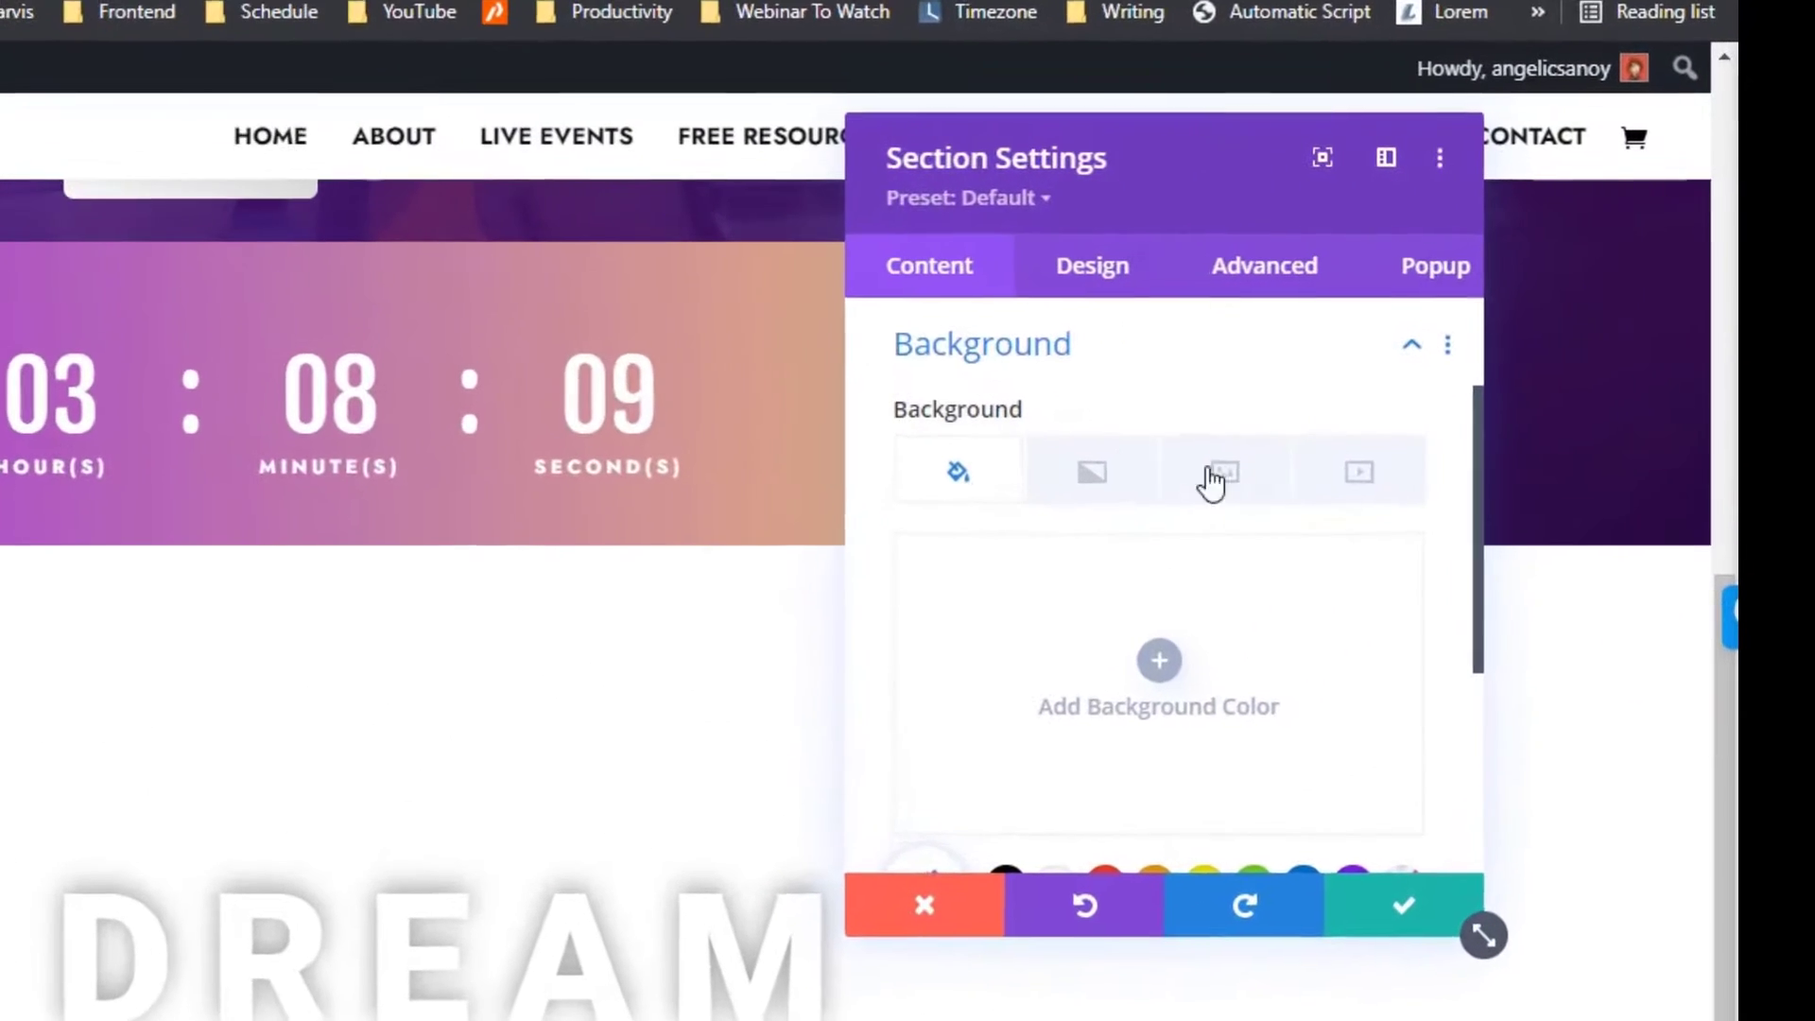
click(1323, 493)
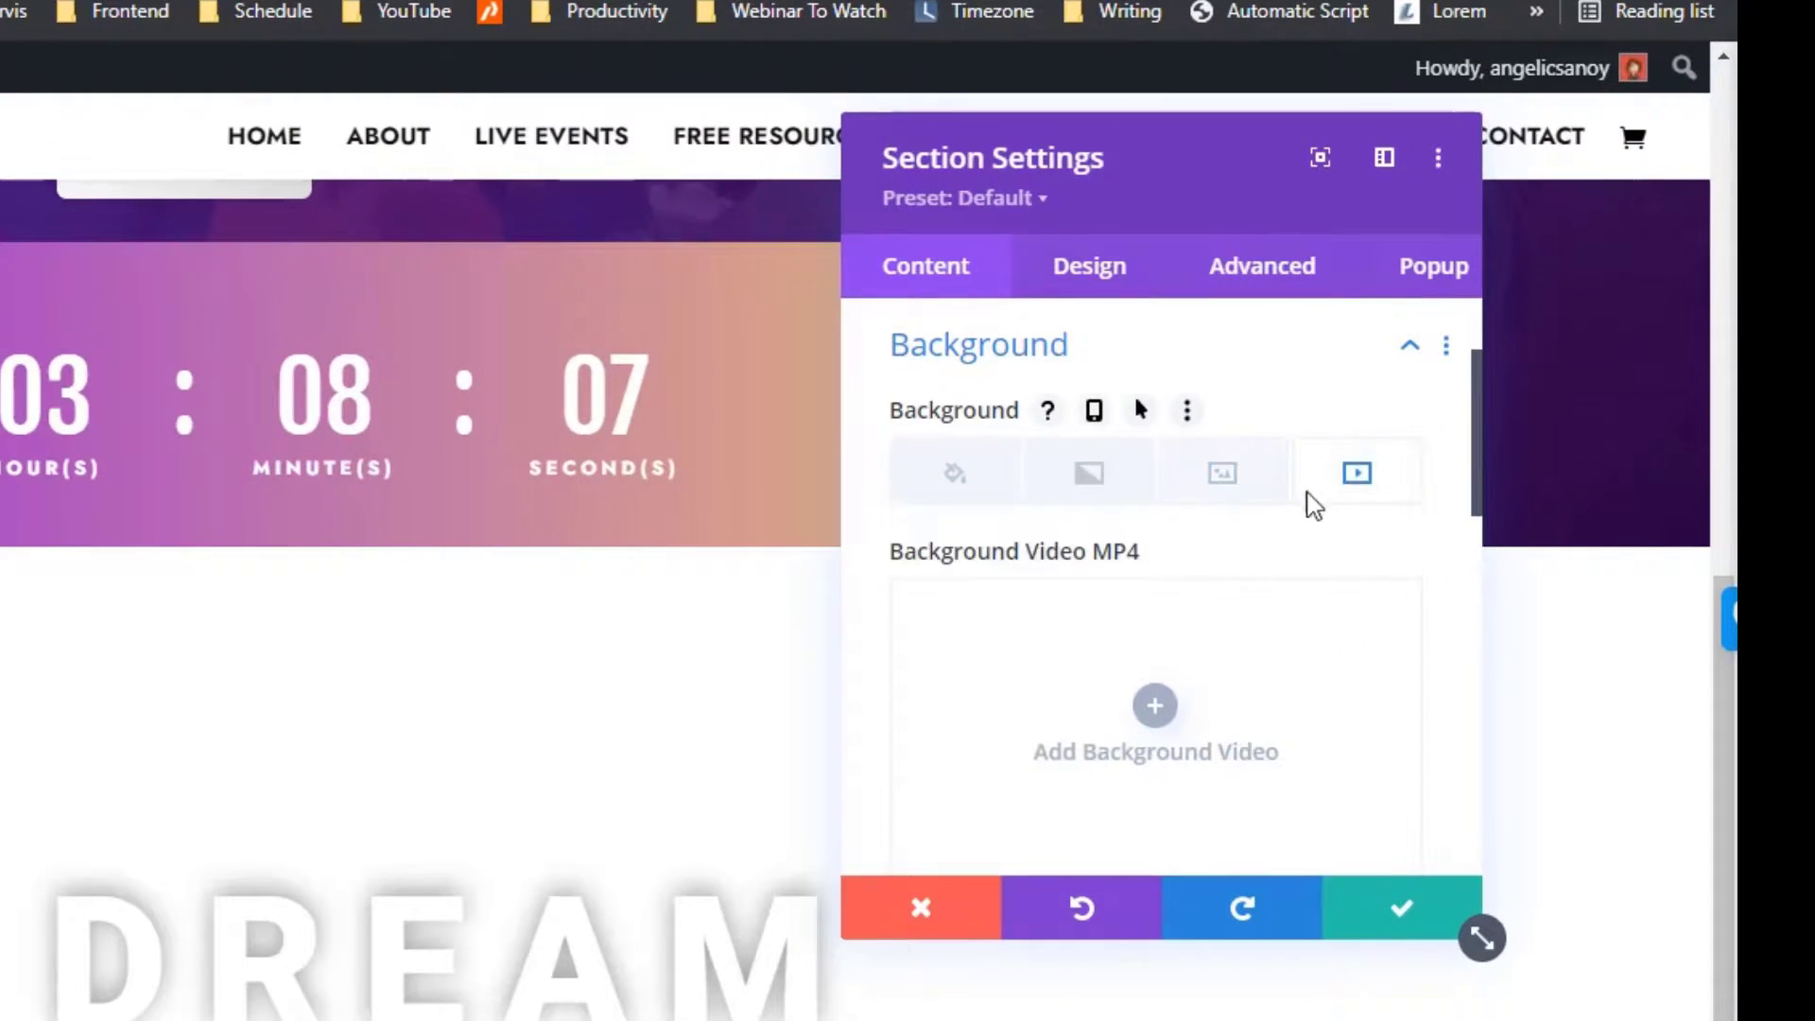
click(1155, 705)
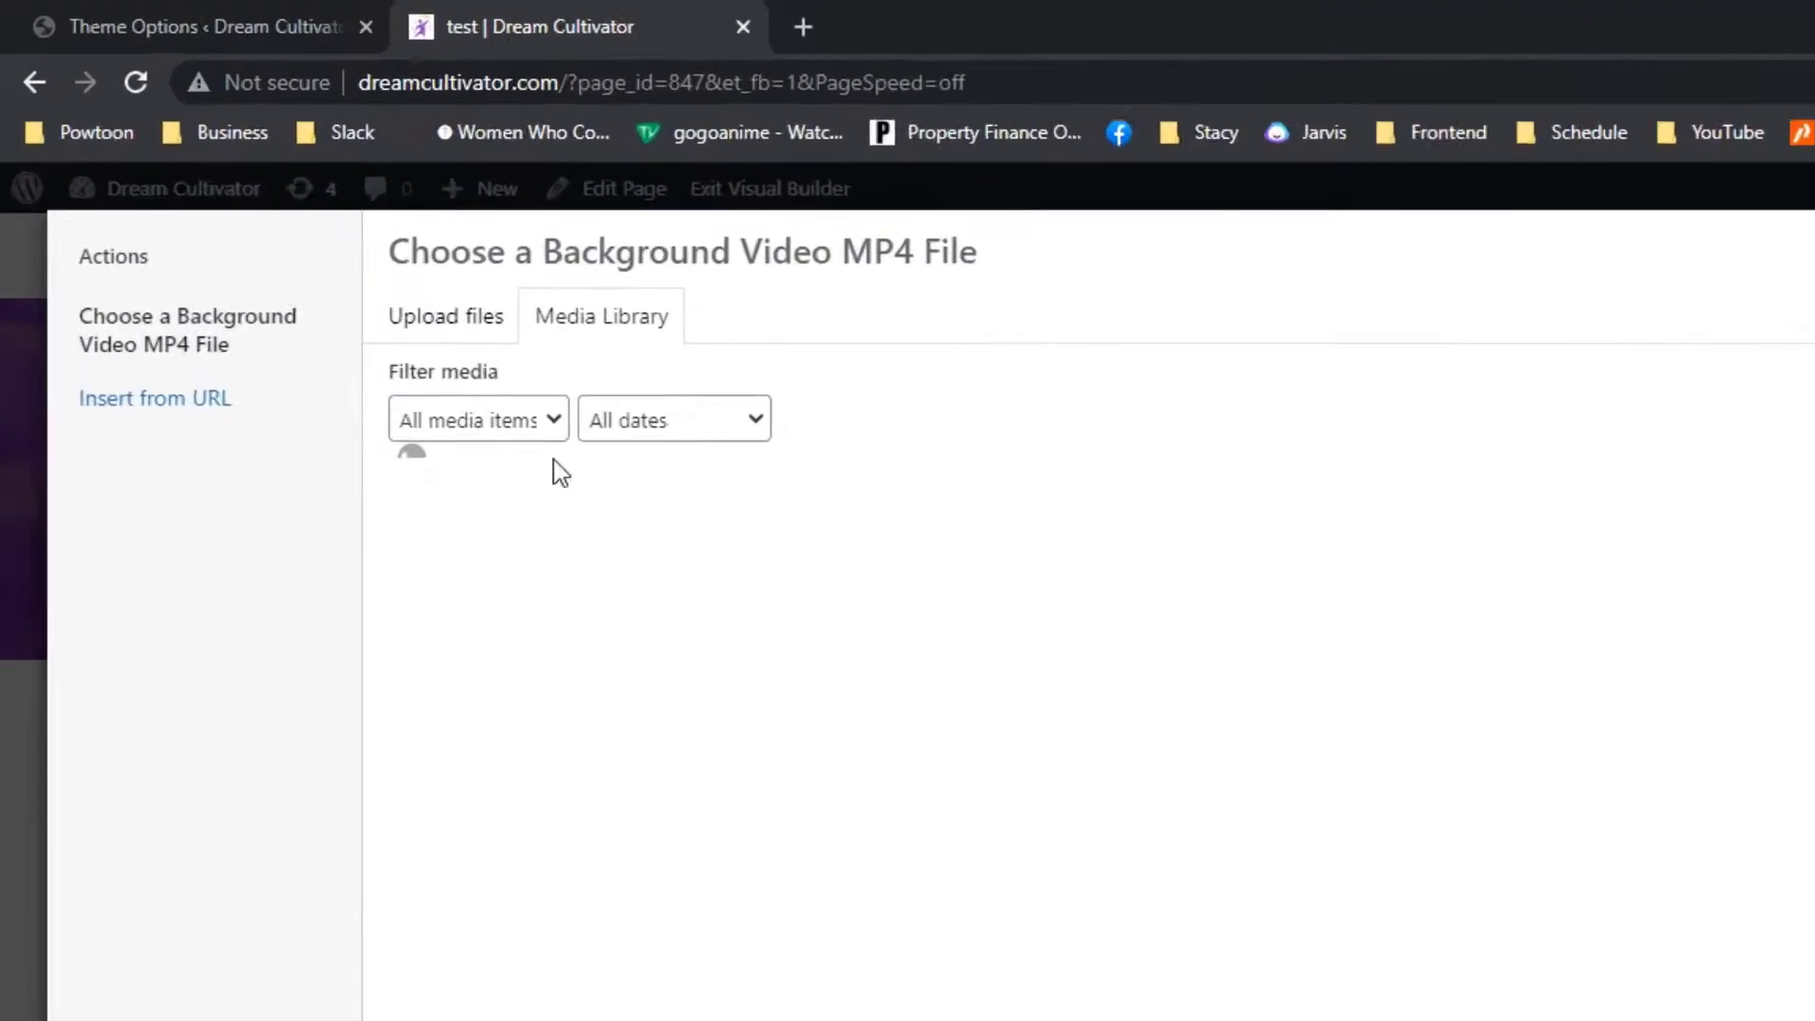
click(58, 240)
key(ctrl+a)
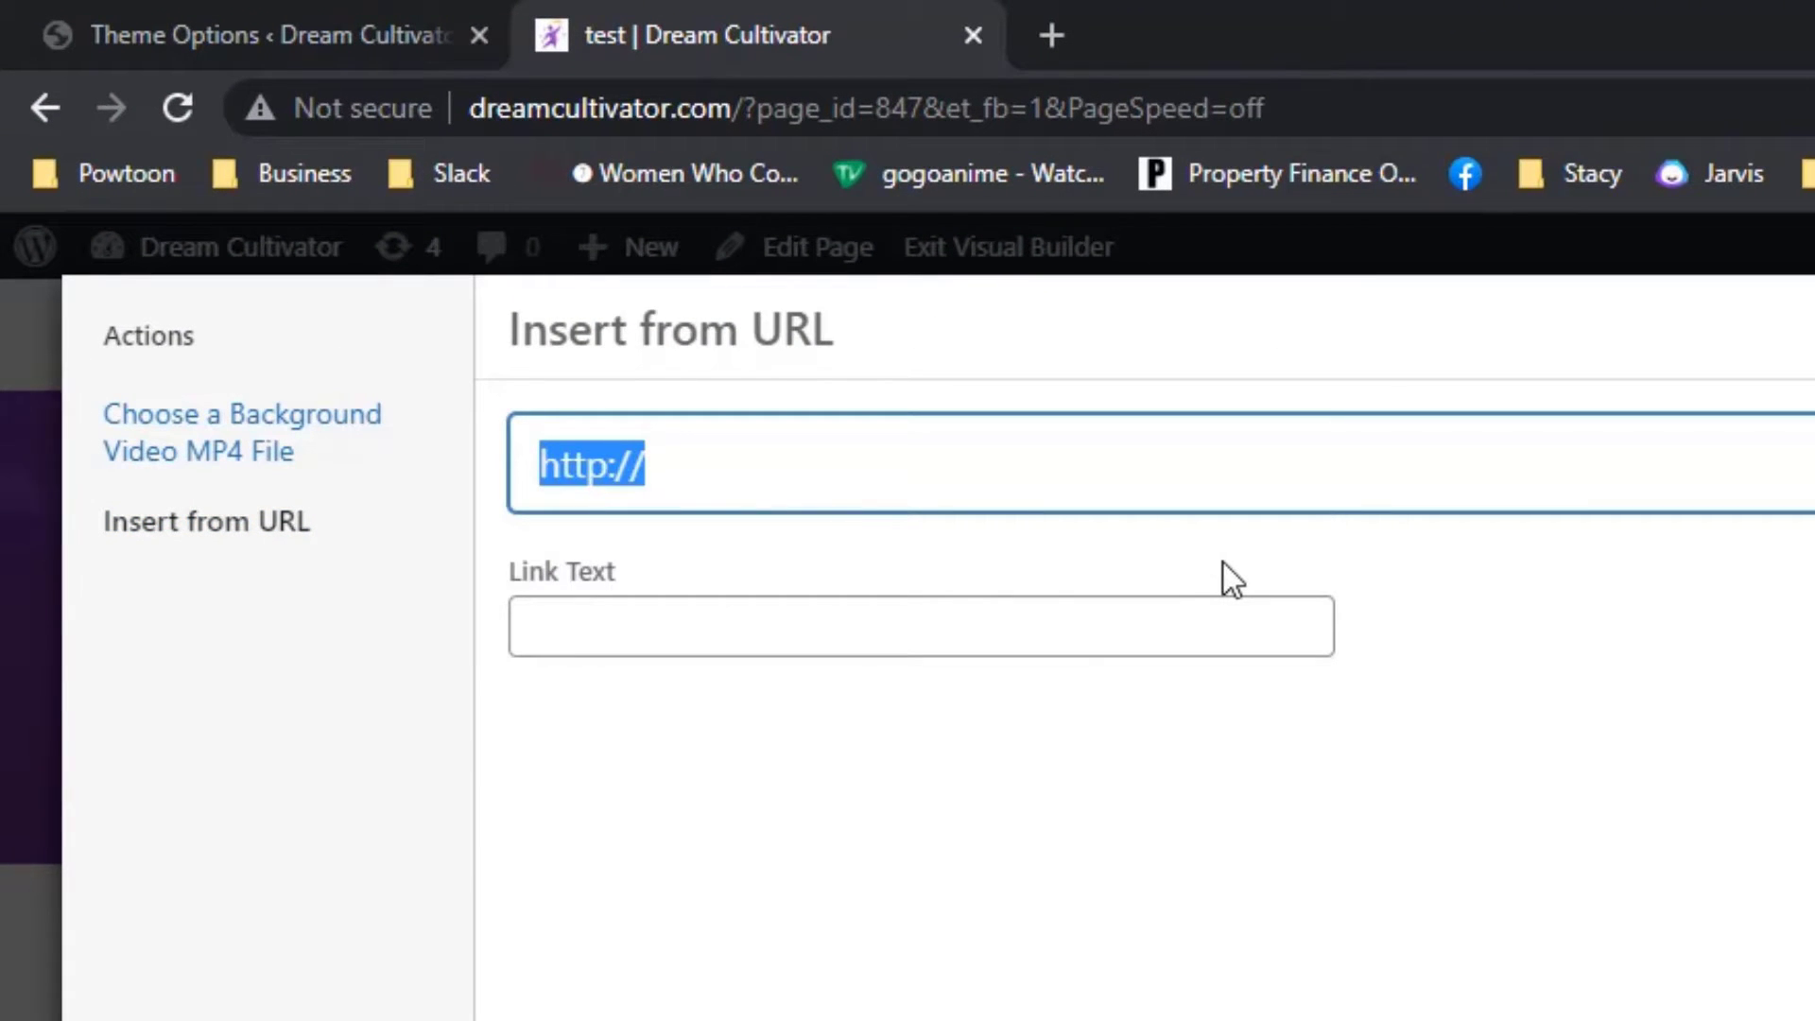
click(122, 421)
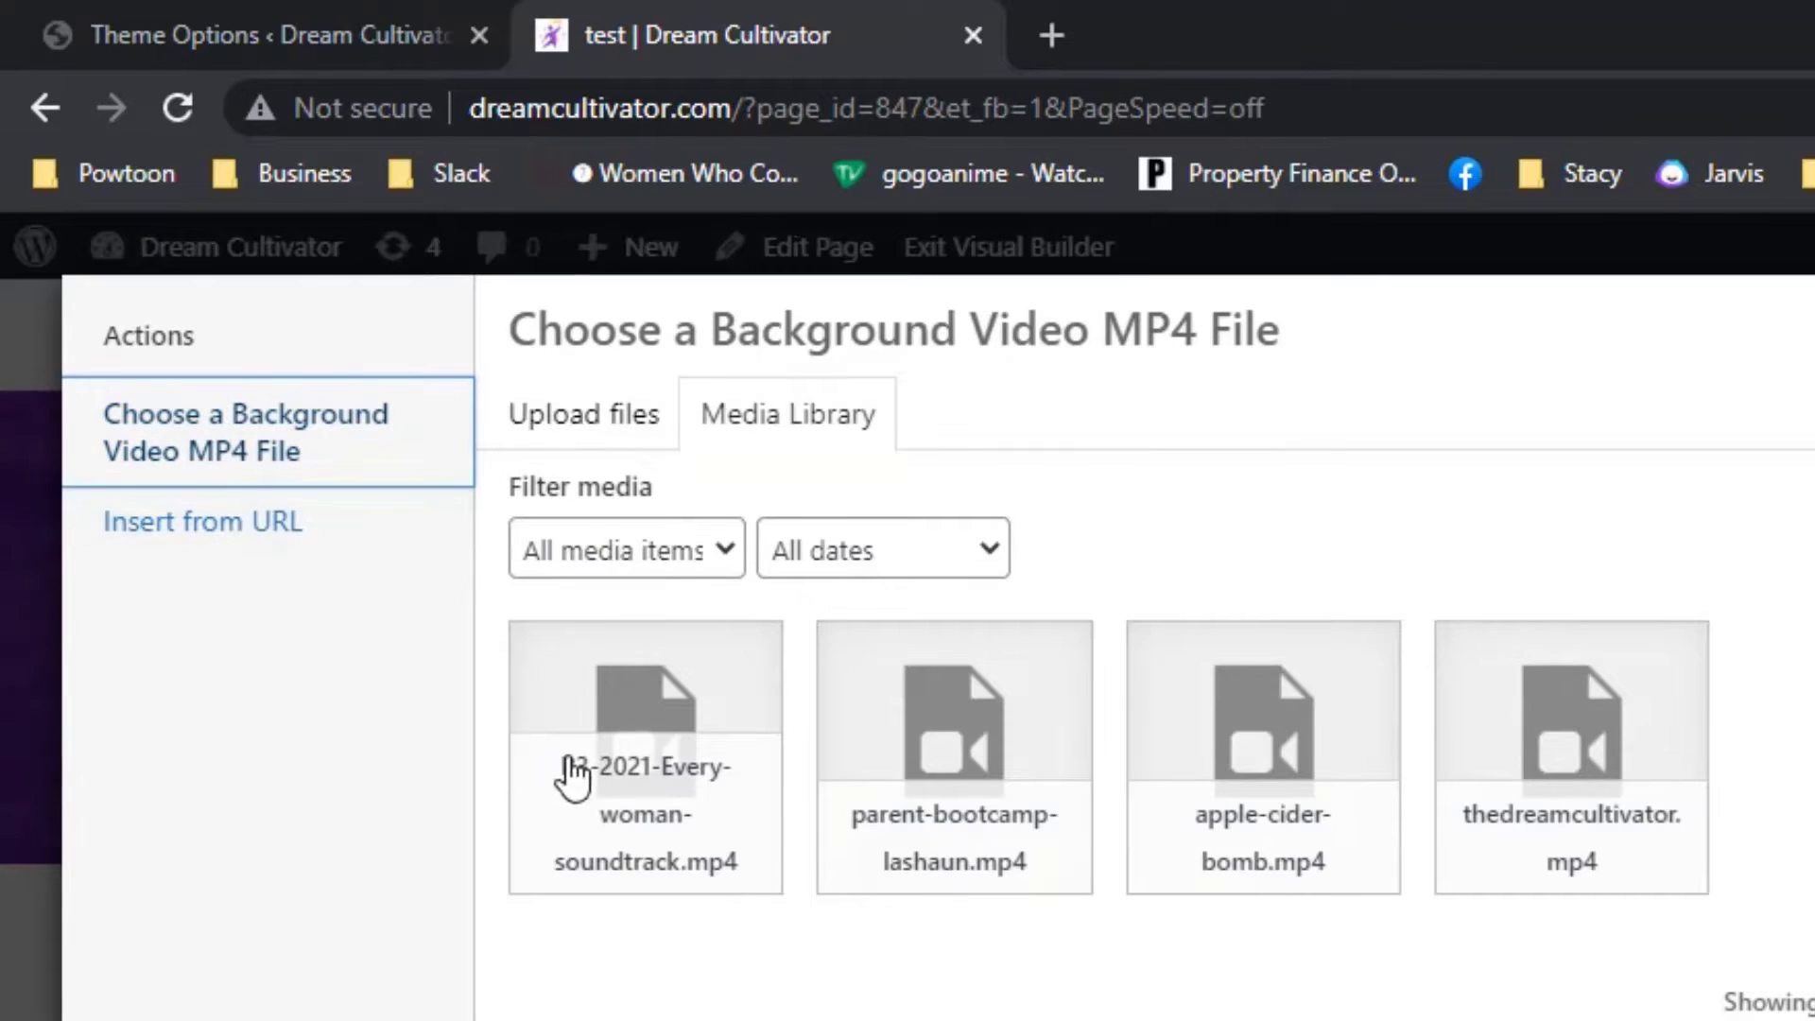
- Use R3-2021-Every-woman-soundtrack.mp4 from the media library as the section's background video
click(572, 775)
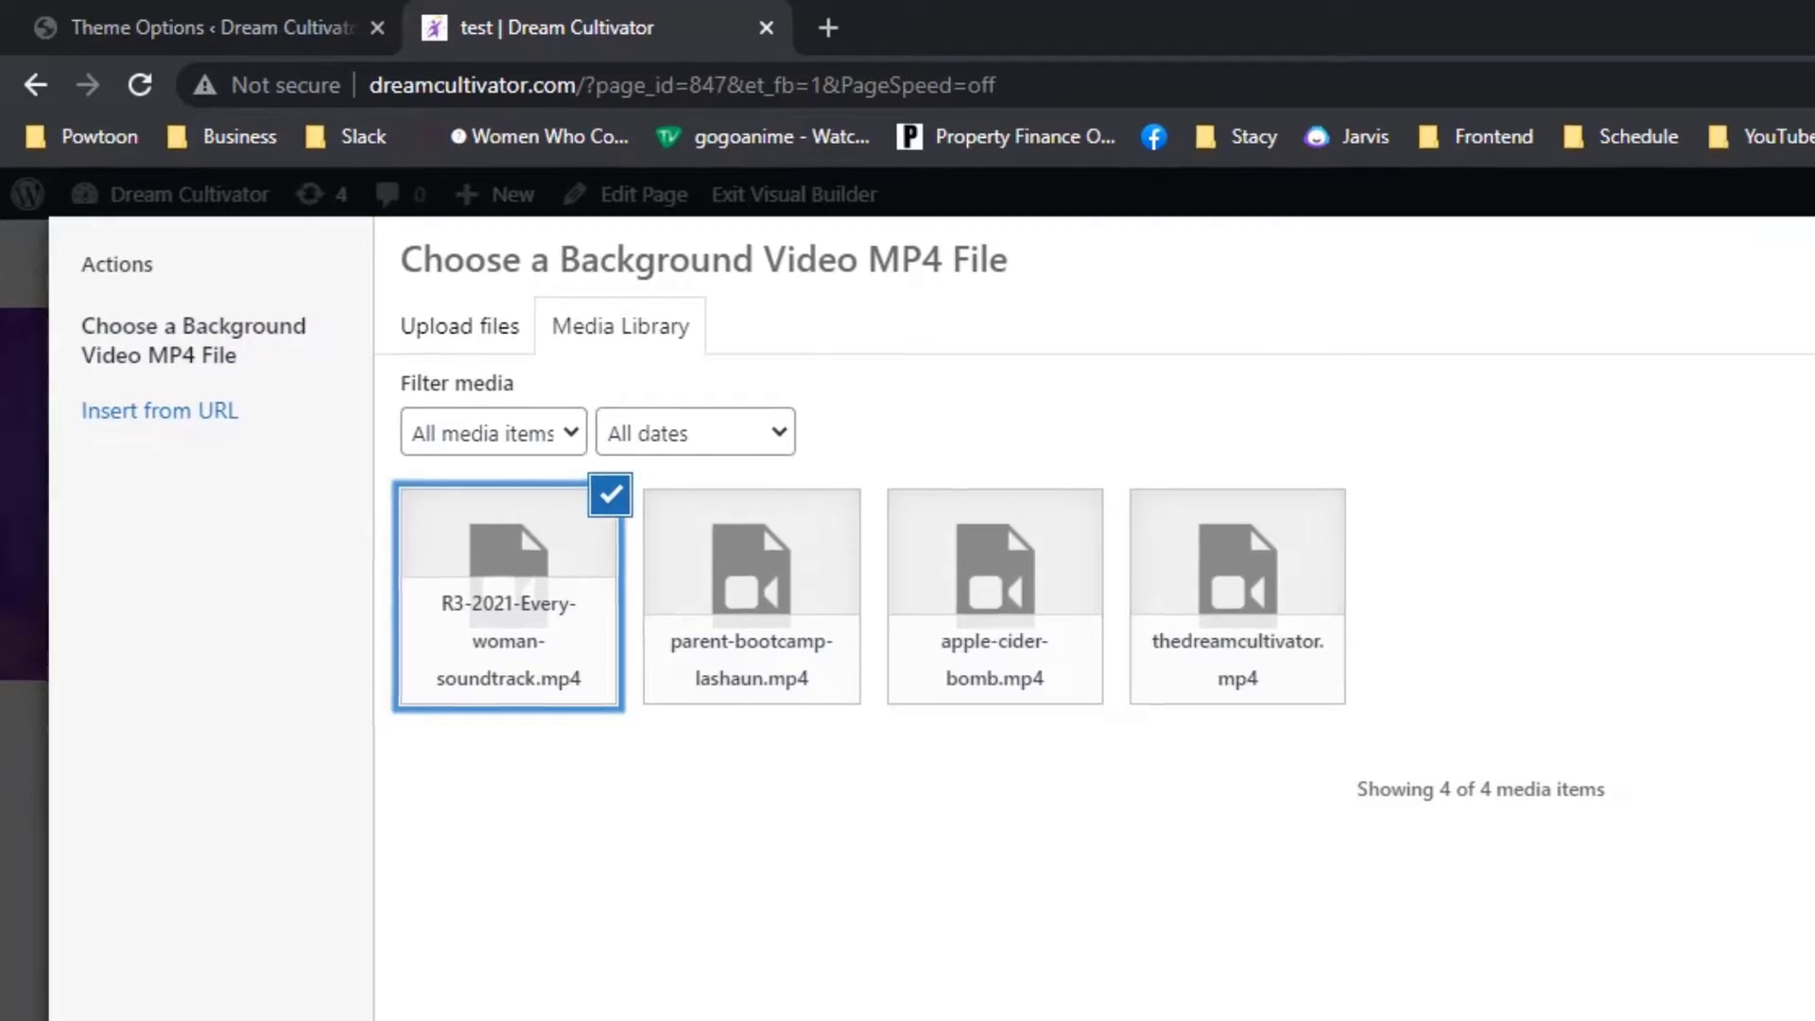
click(1796, 1002)
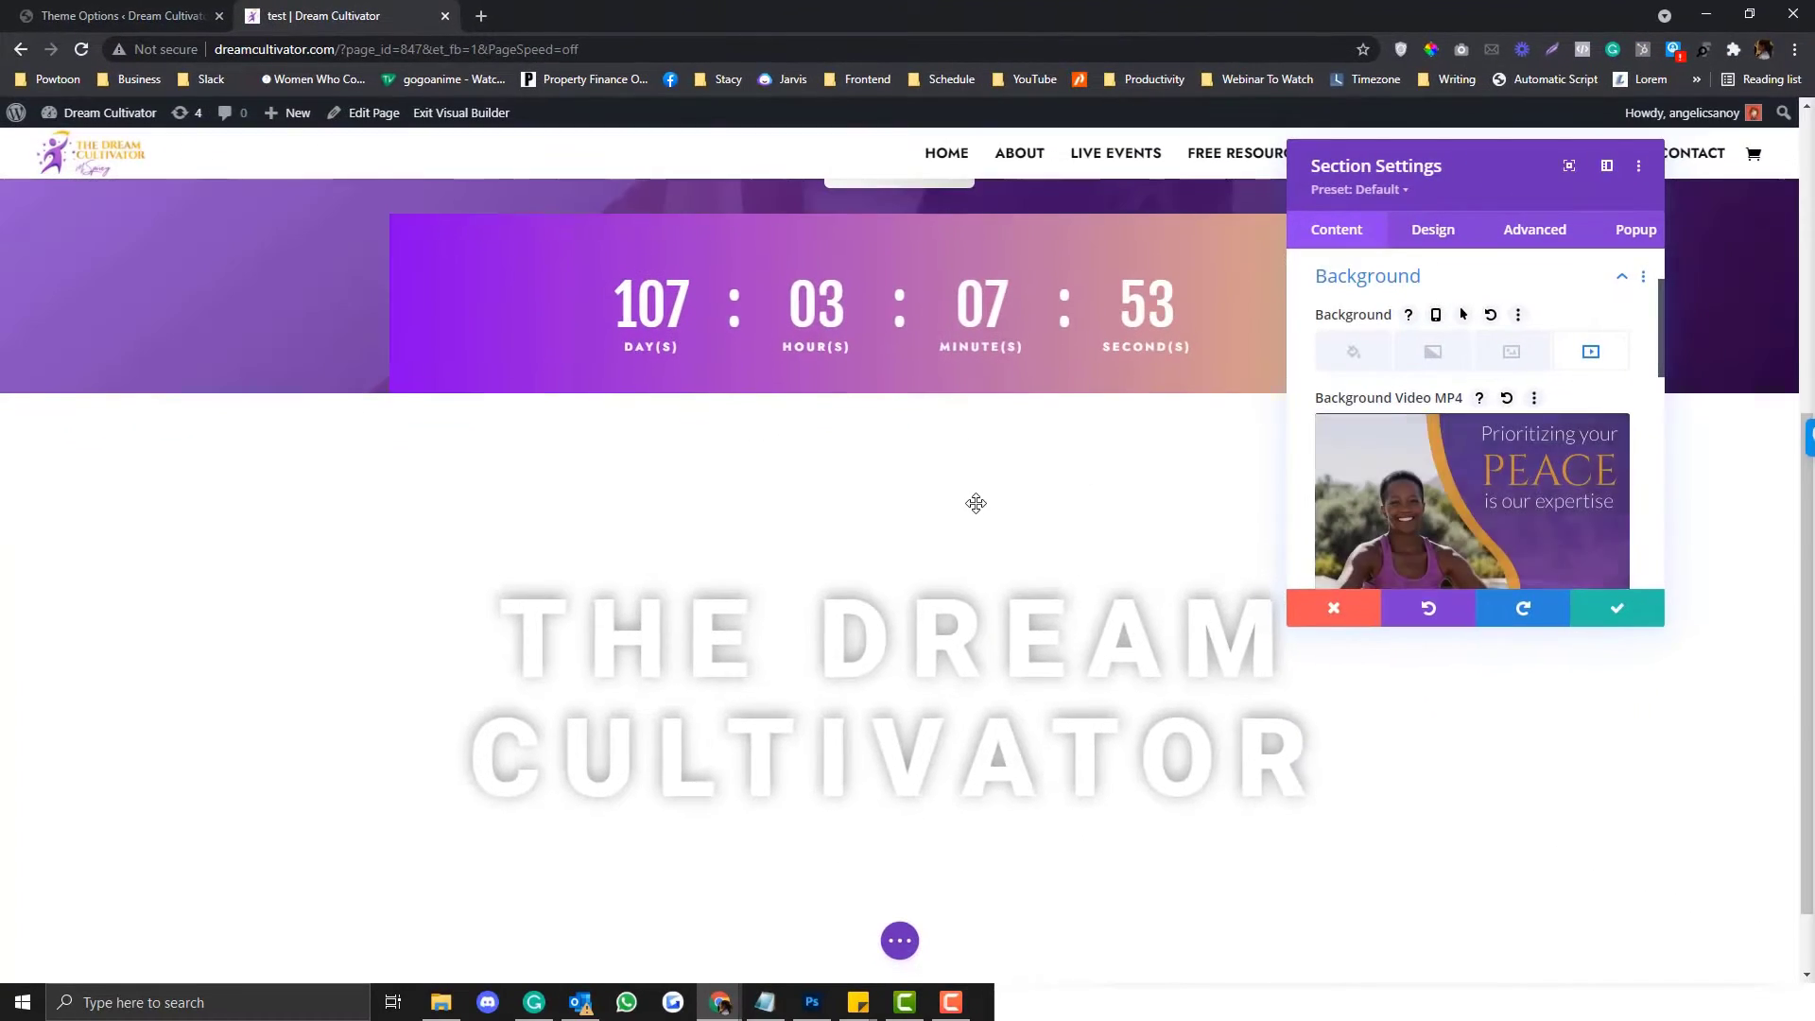
scroll(976, 503, down, 1)
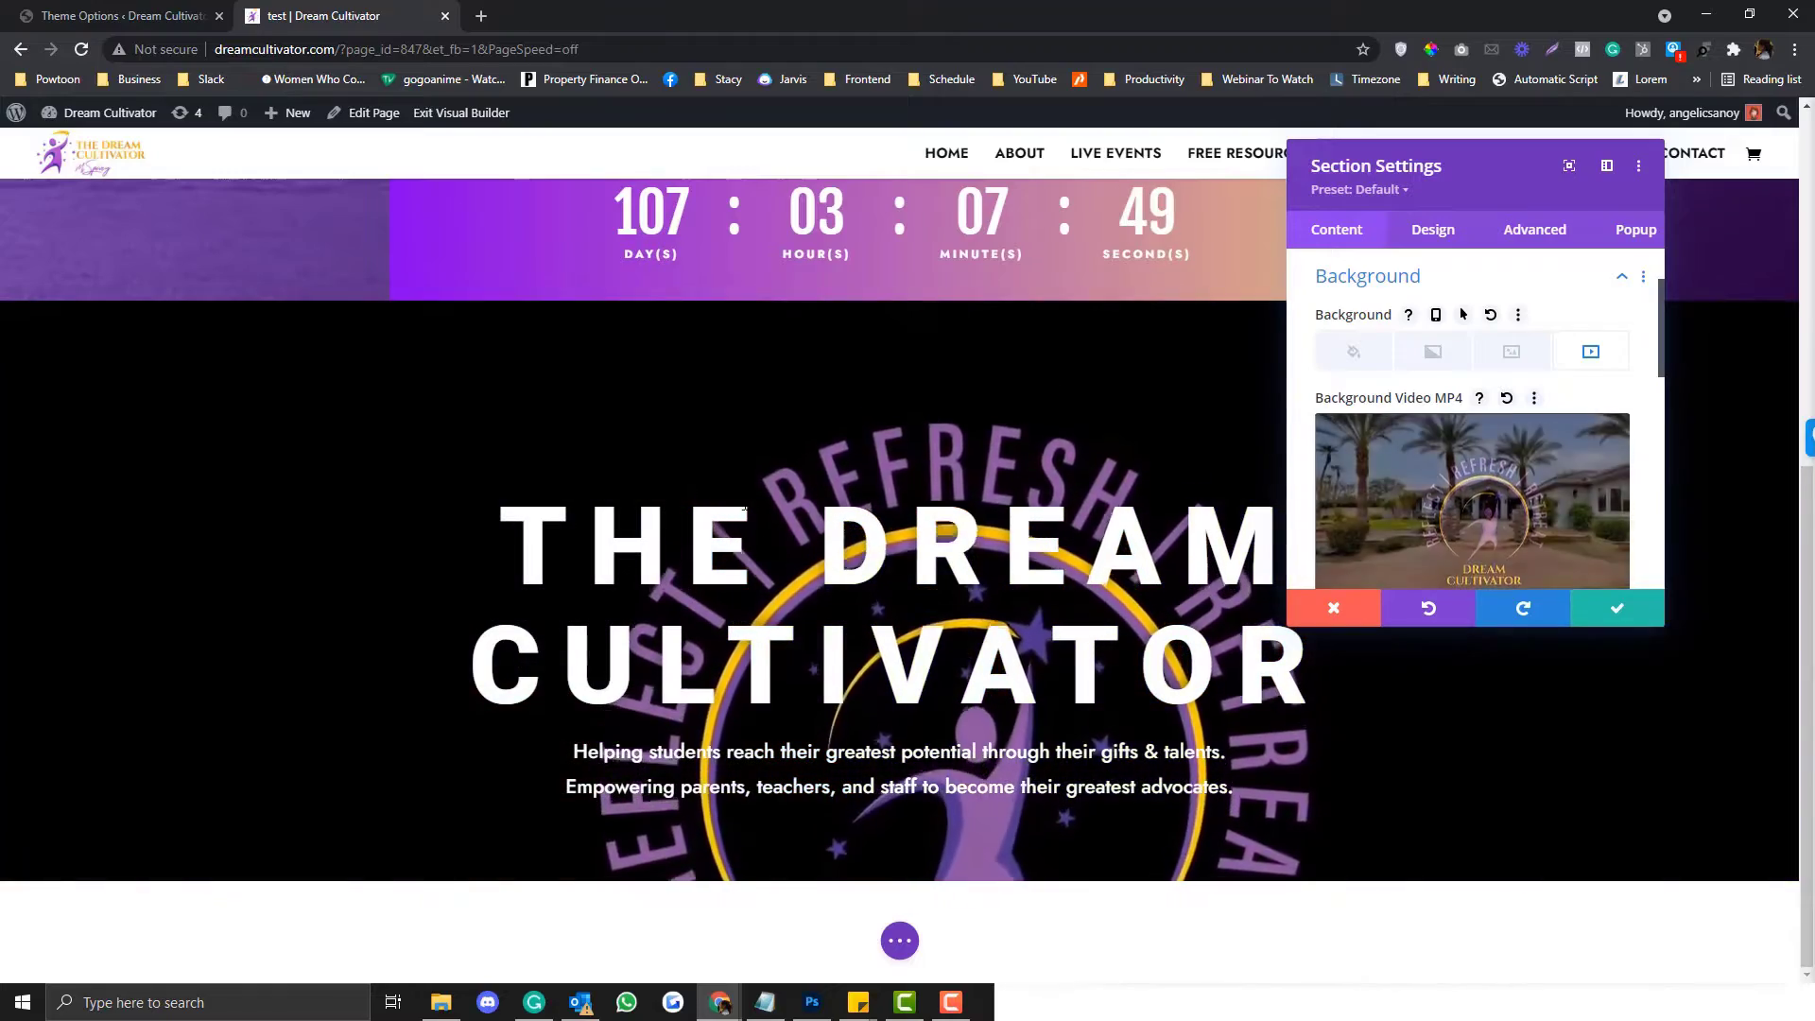
- Add the default background gradient to the section and enable placing the gradient above the background image
click(1433, 350)
scroll(1456, 426, down, 2)
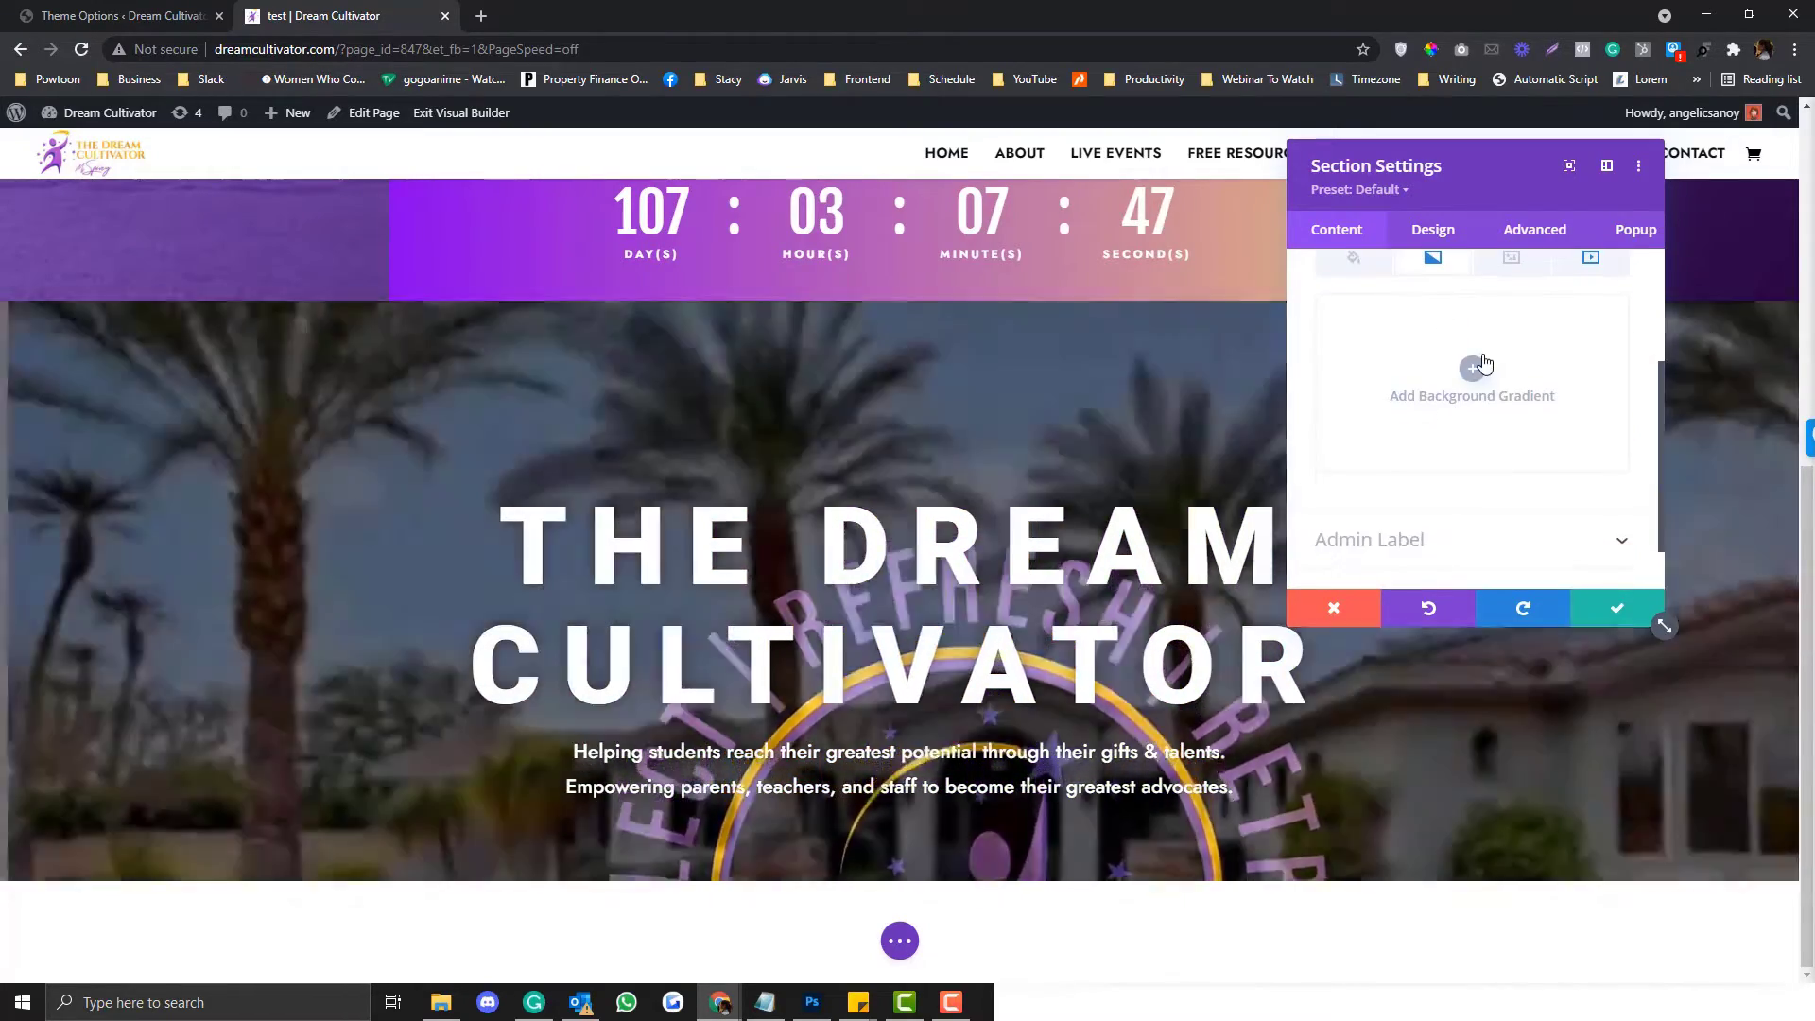
click(1380, 454)
scroll(1380, 482, down, 5)
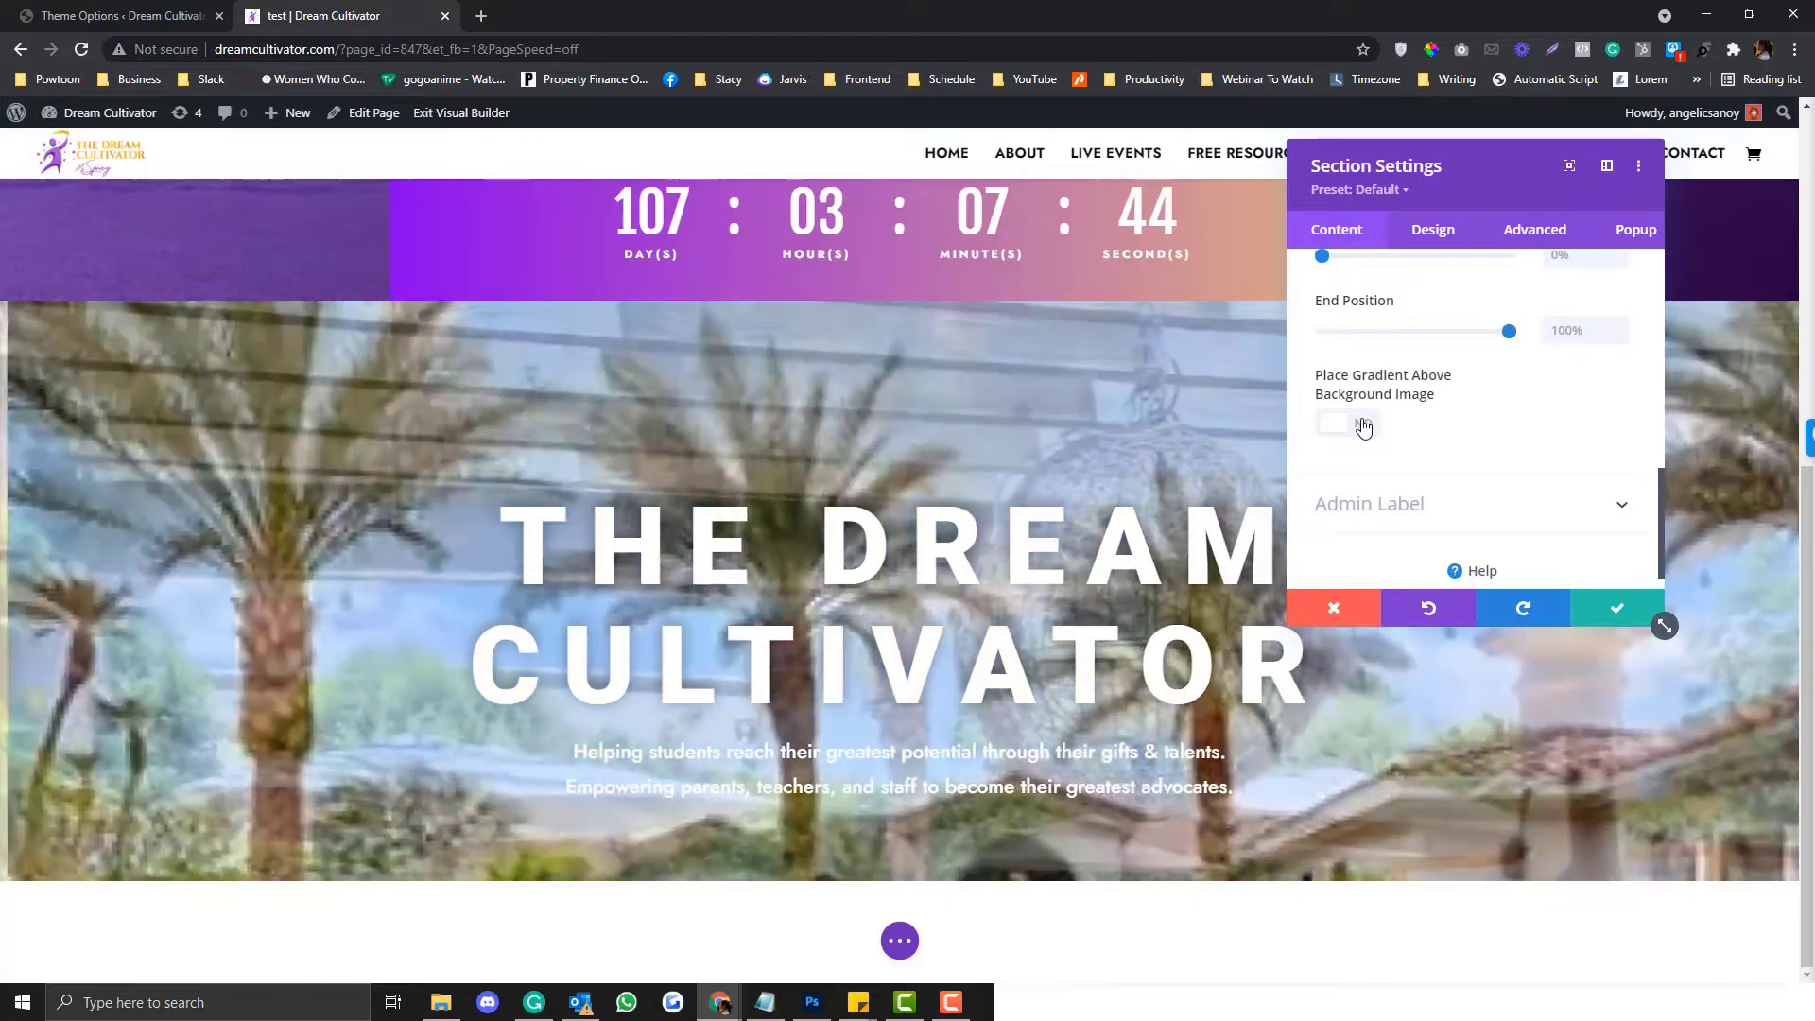
click(1363, 425)
scroll(1079, 489, up, 2)
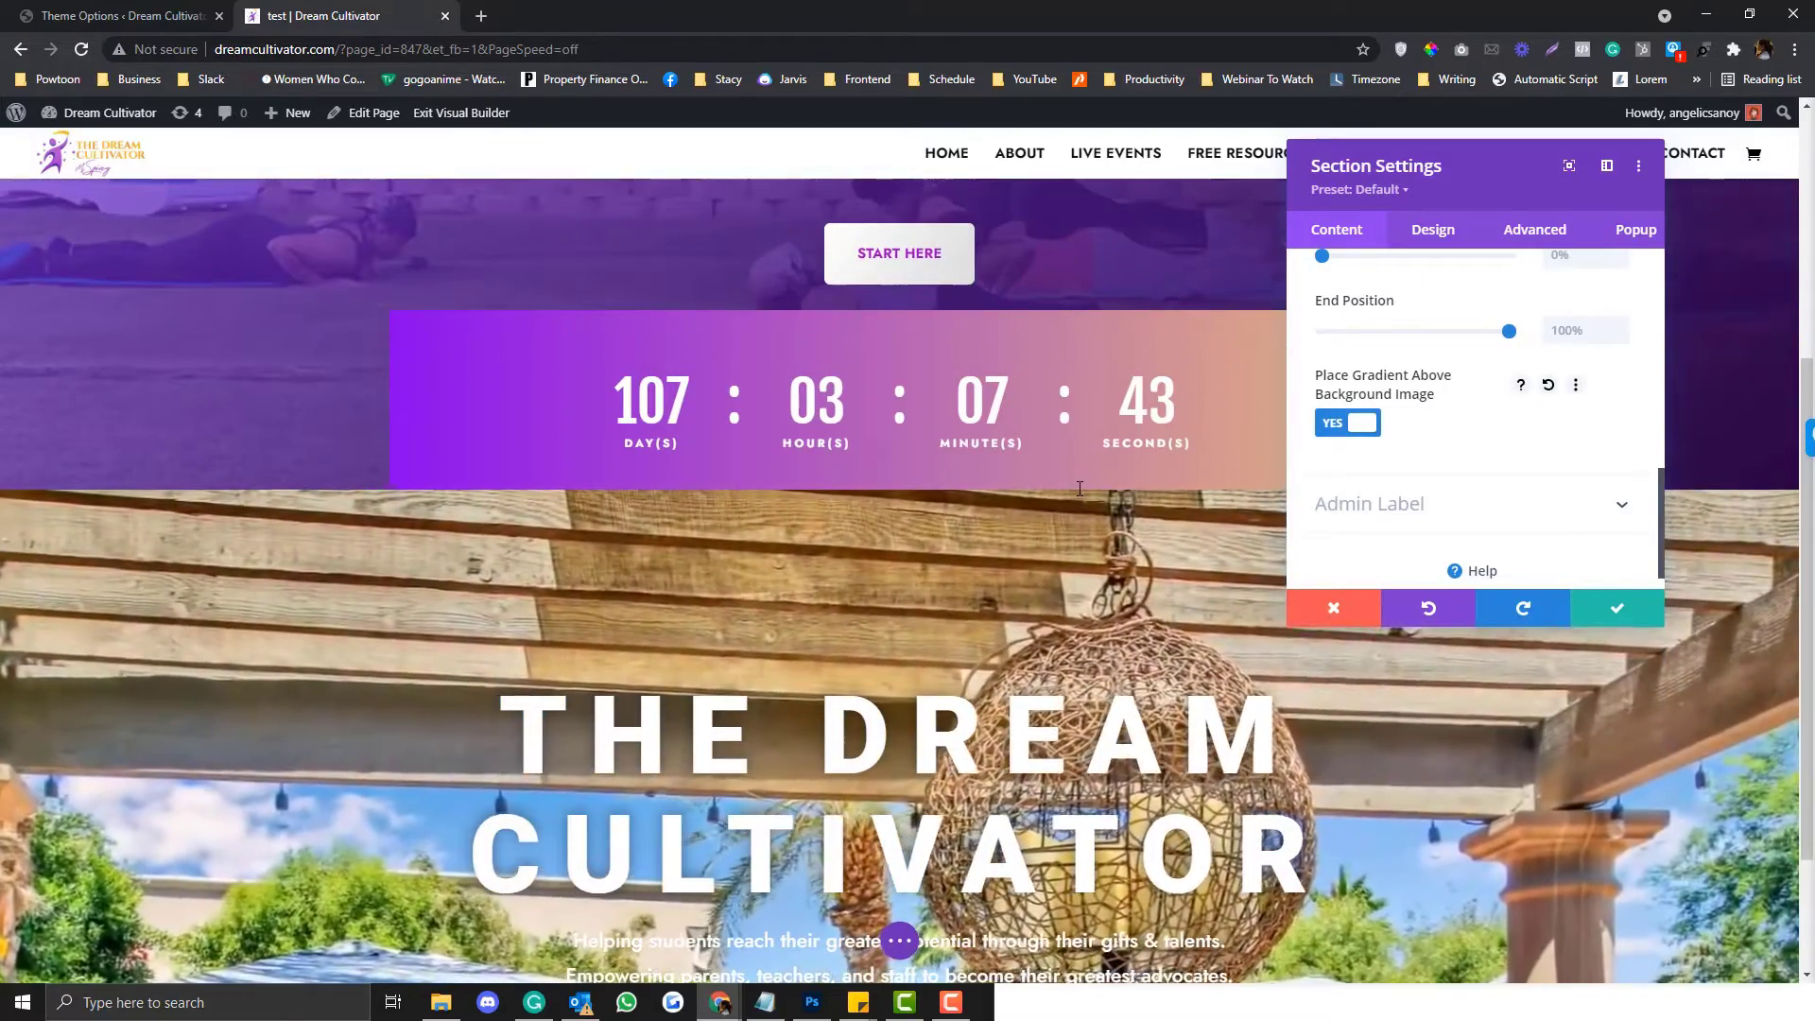
- Review the section's background image, video and gradient settings
scroll(1456, 518, up, 1)
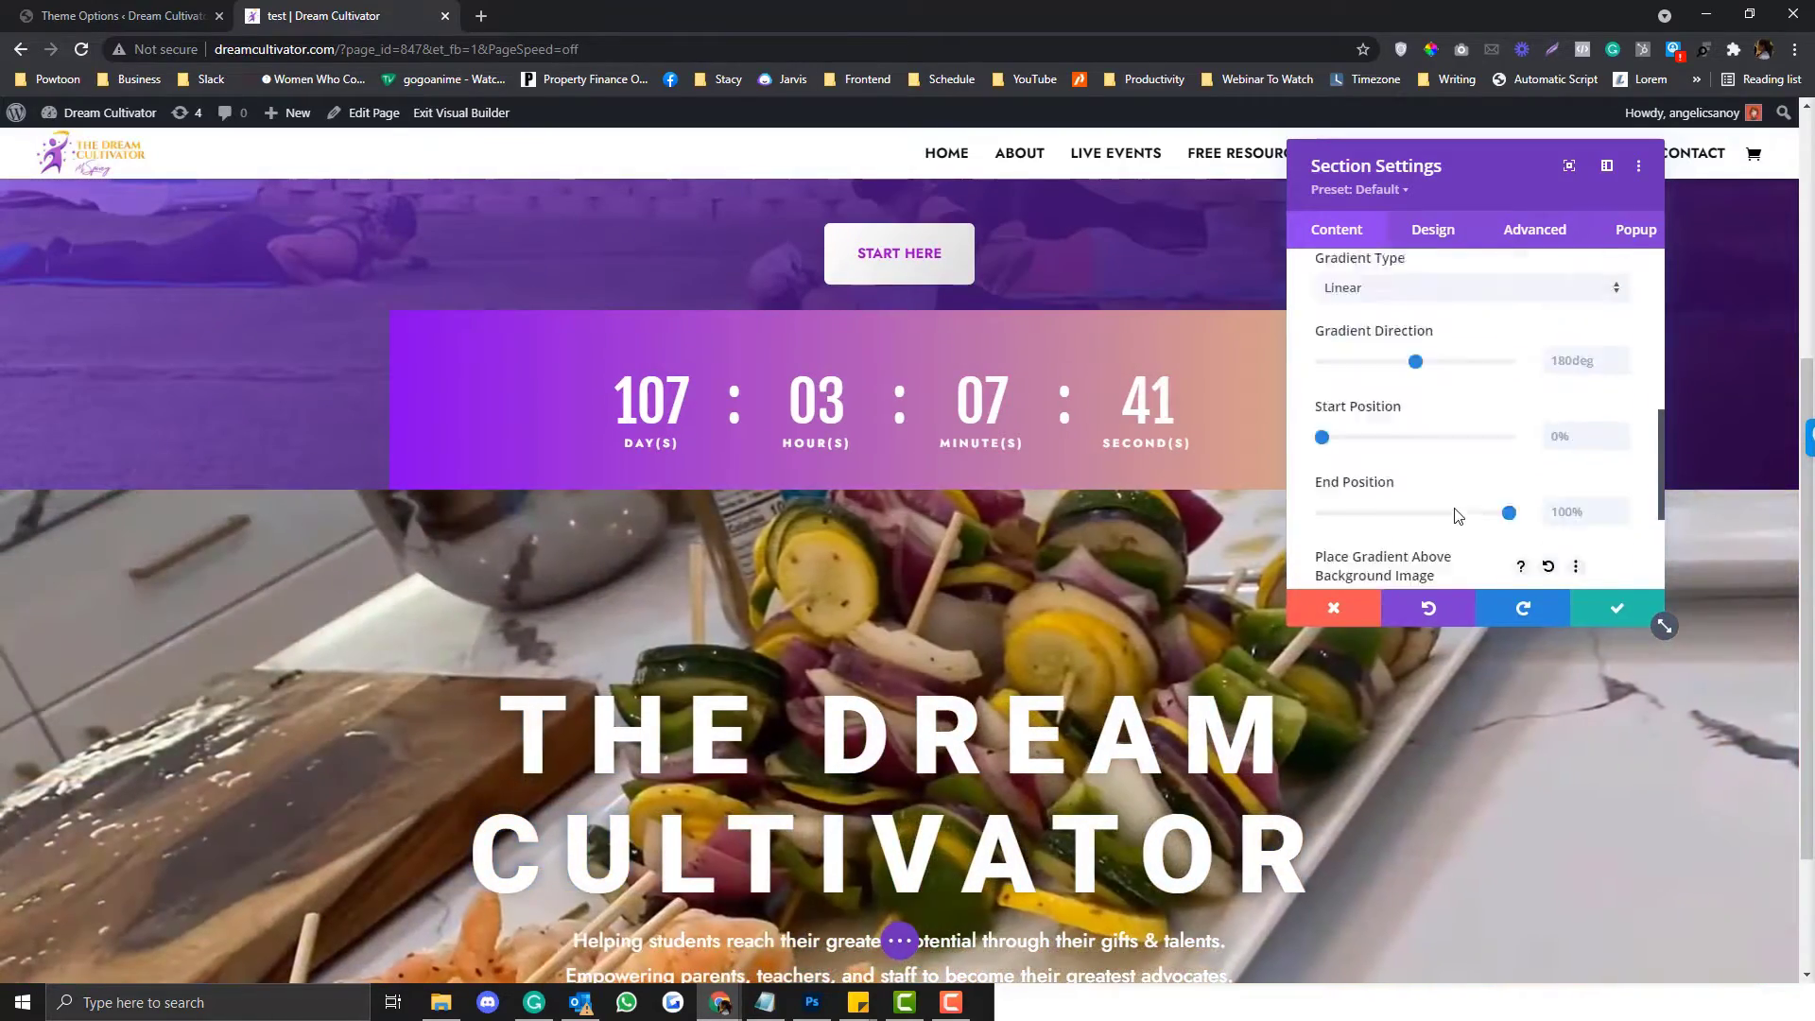
scroll(1456, 515, up, 5)
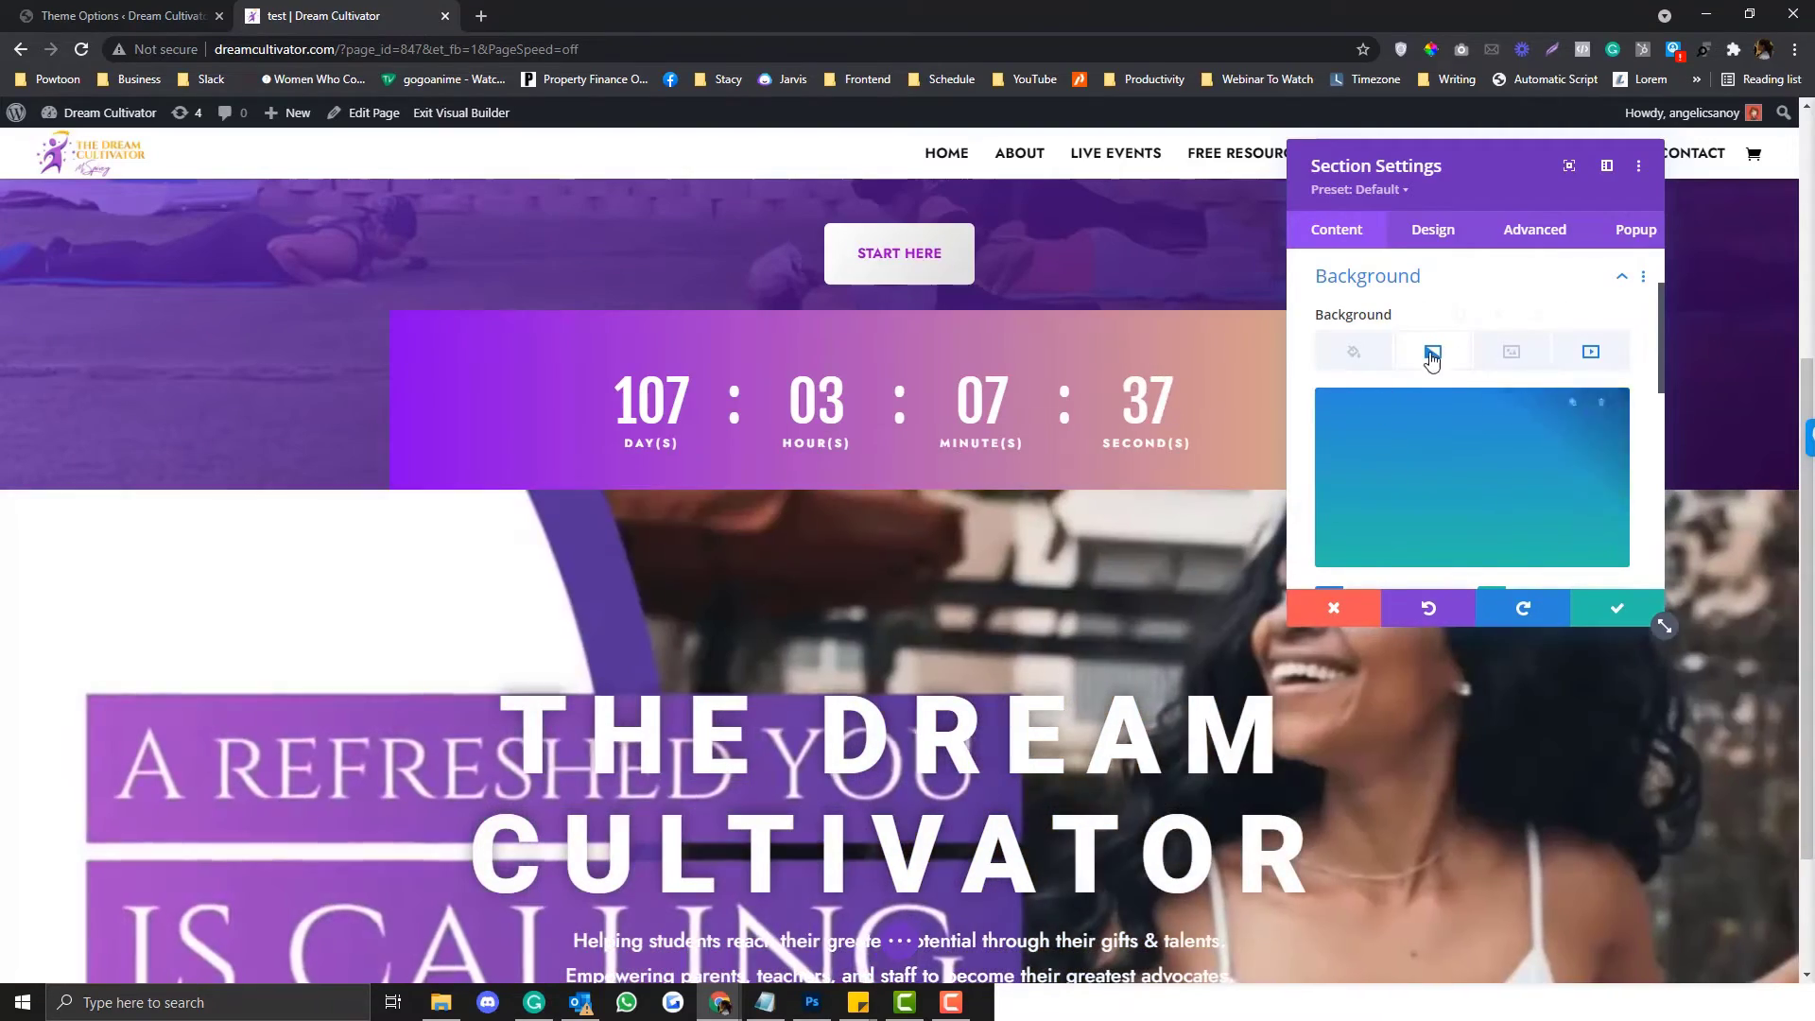
click(1507, 385)
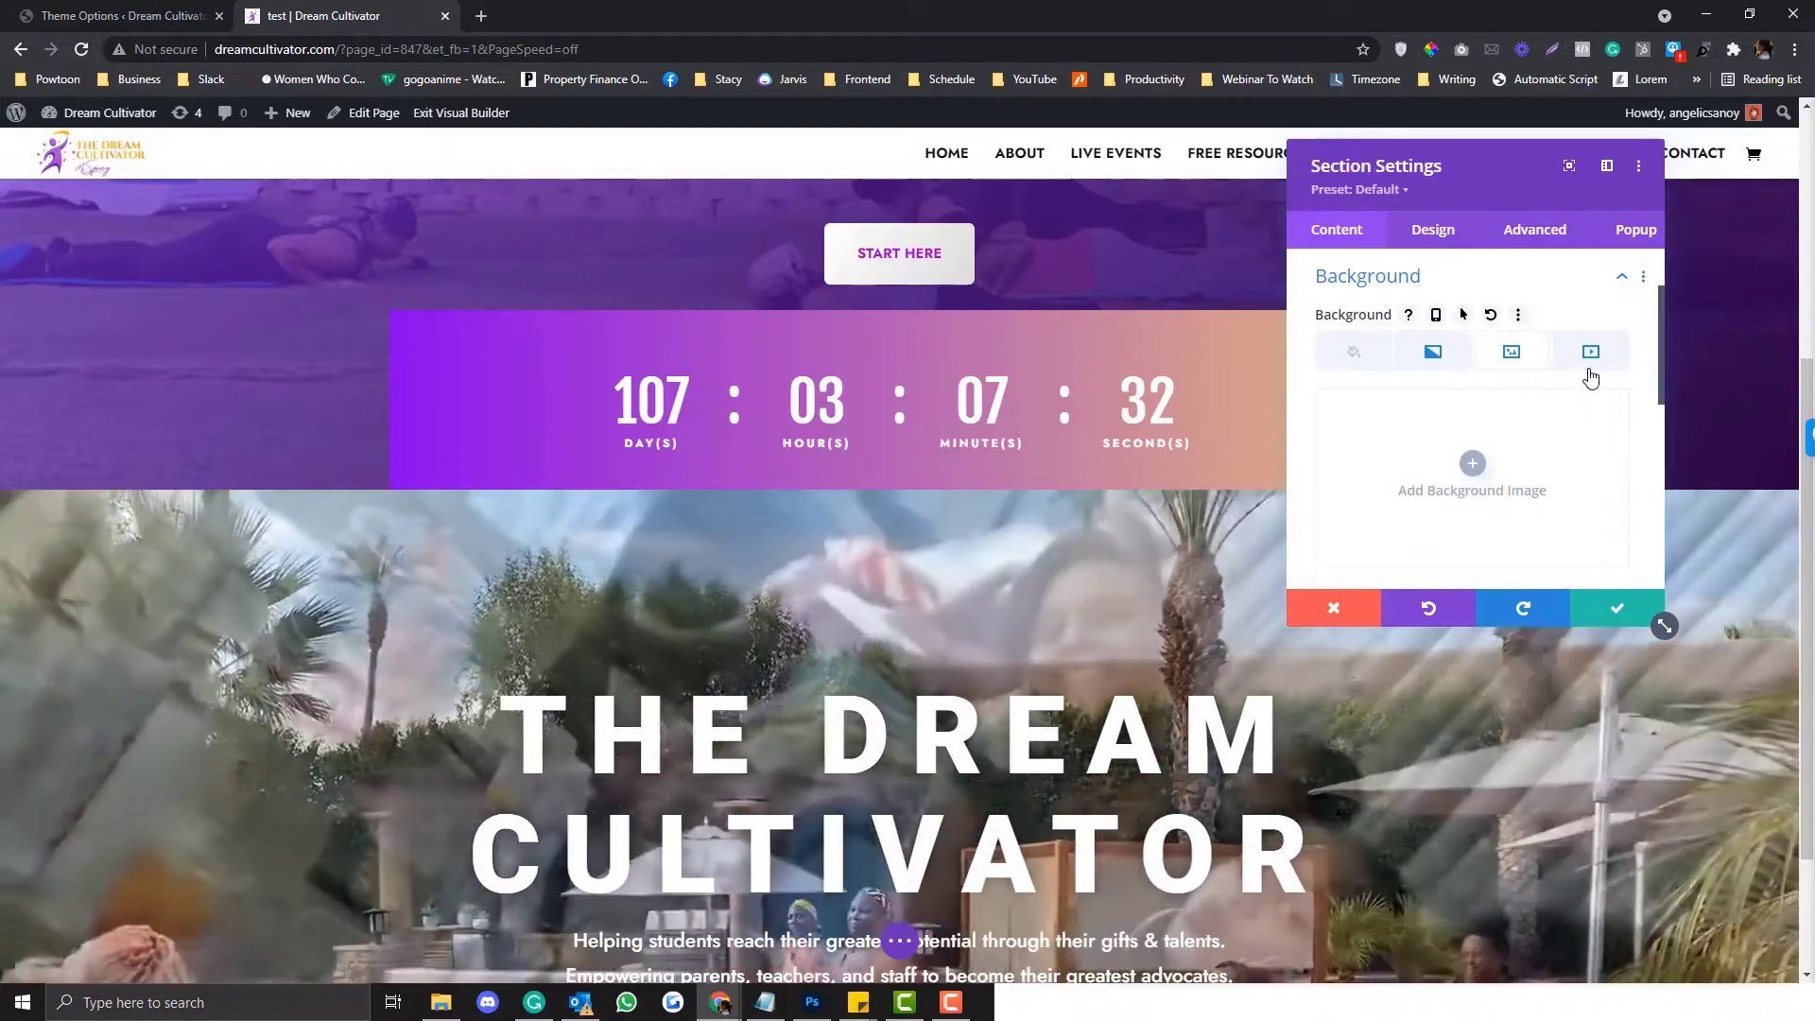
click(1589, 371)
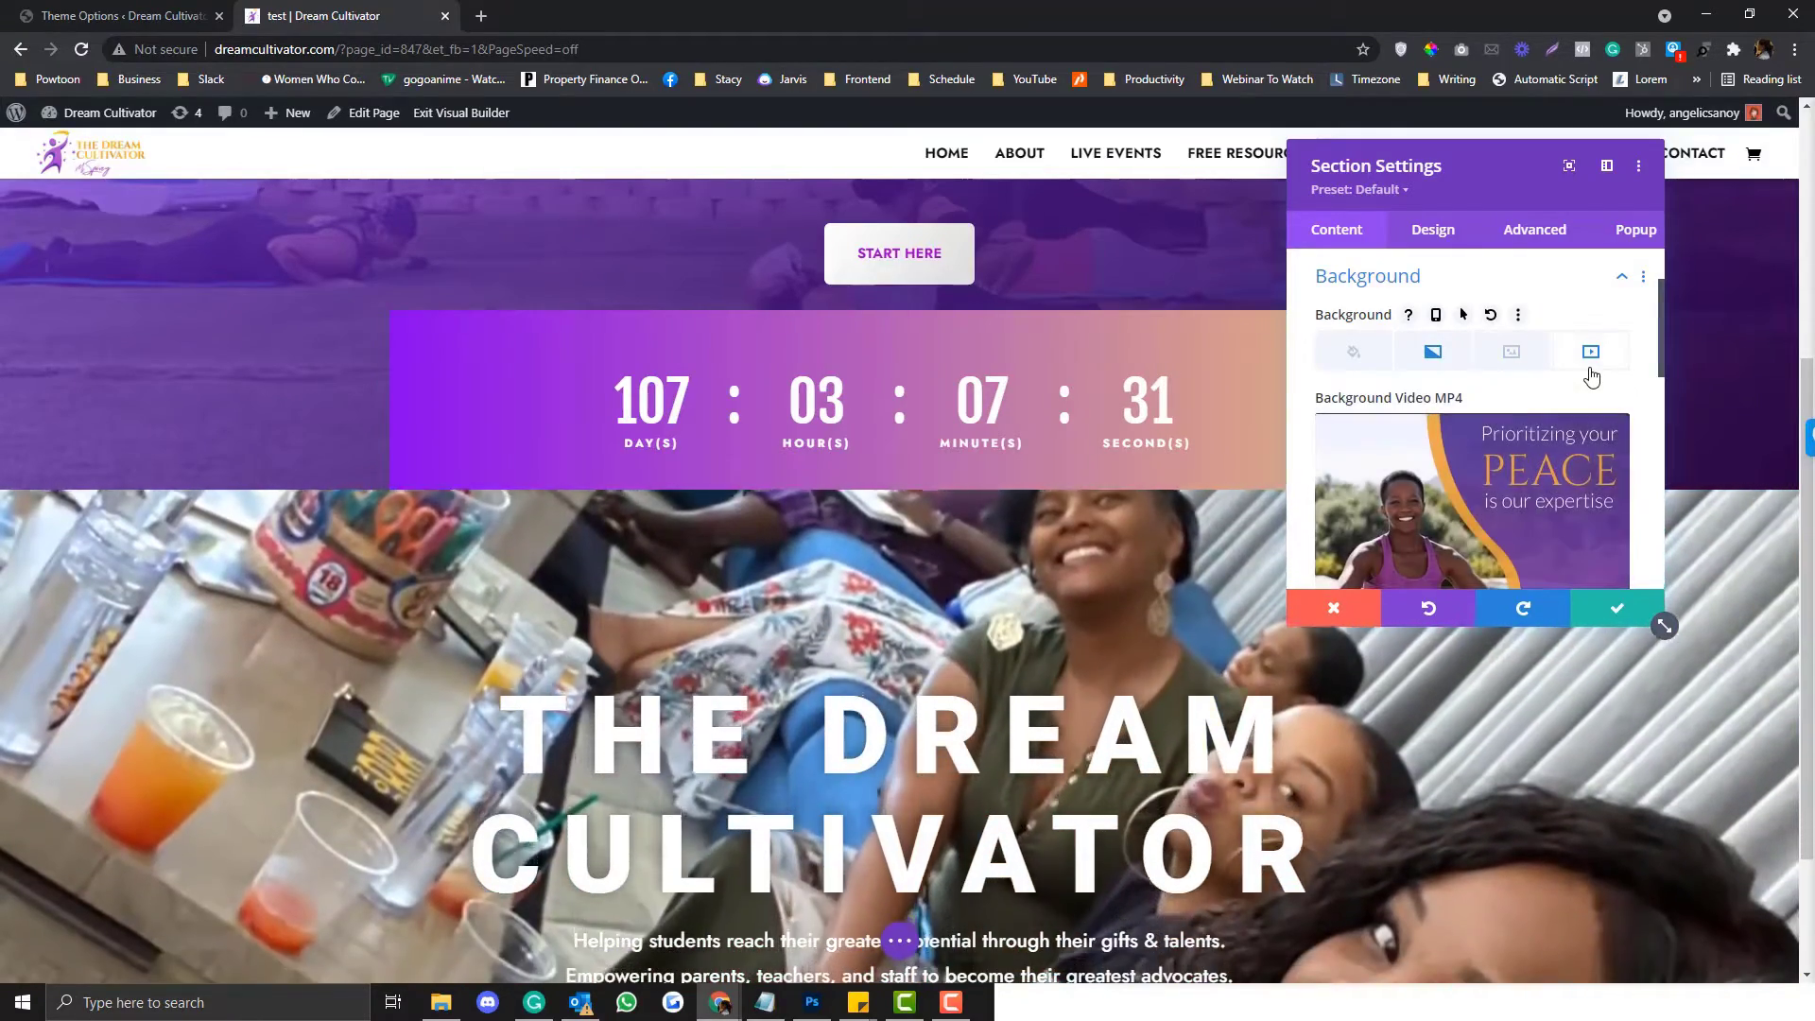
click(1417, 373)
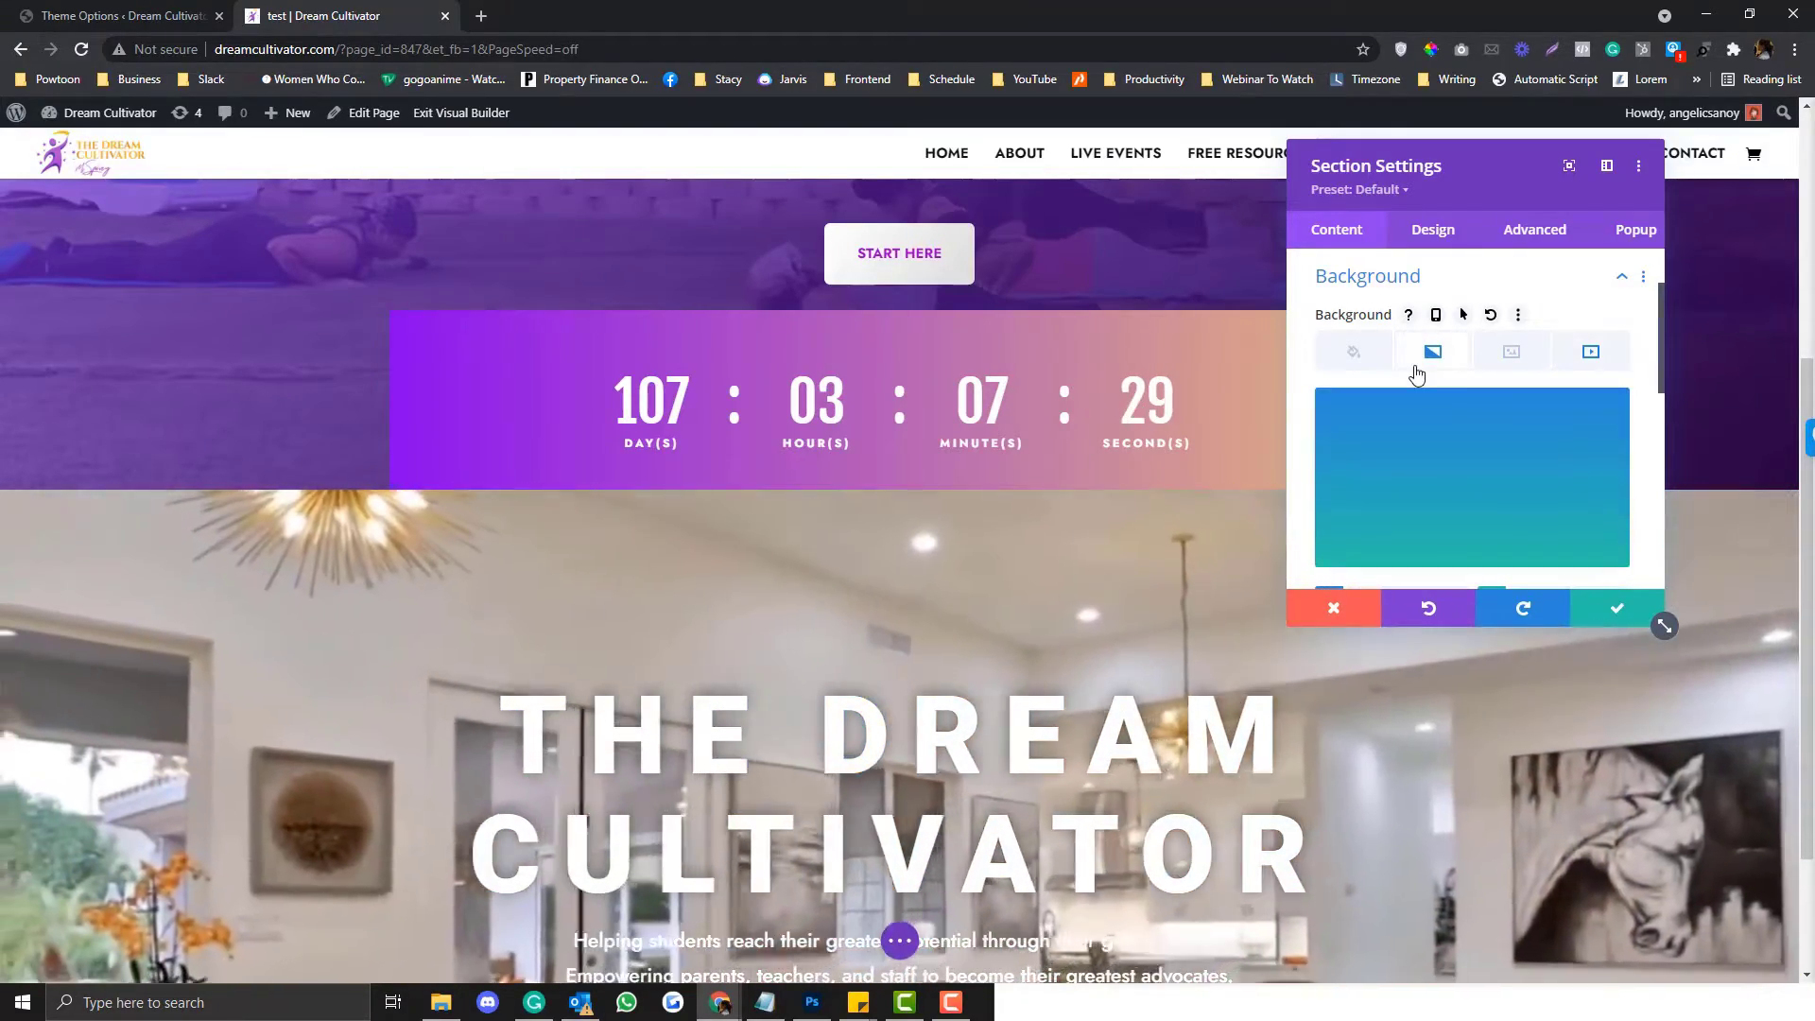
- Remove the background gradient from the section and check its remaining background options
click(1598, 421)
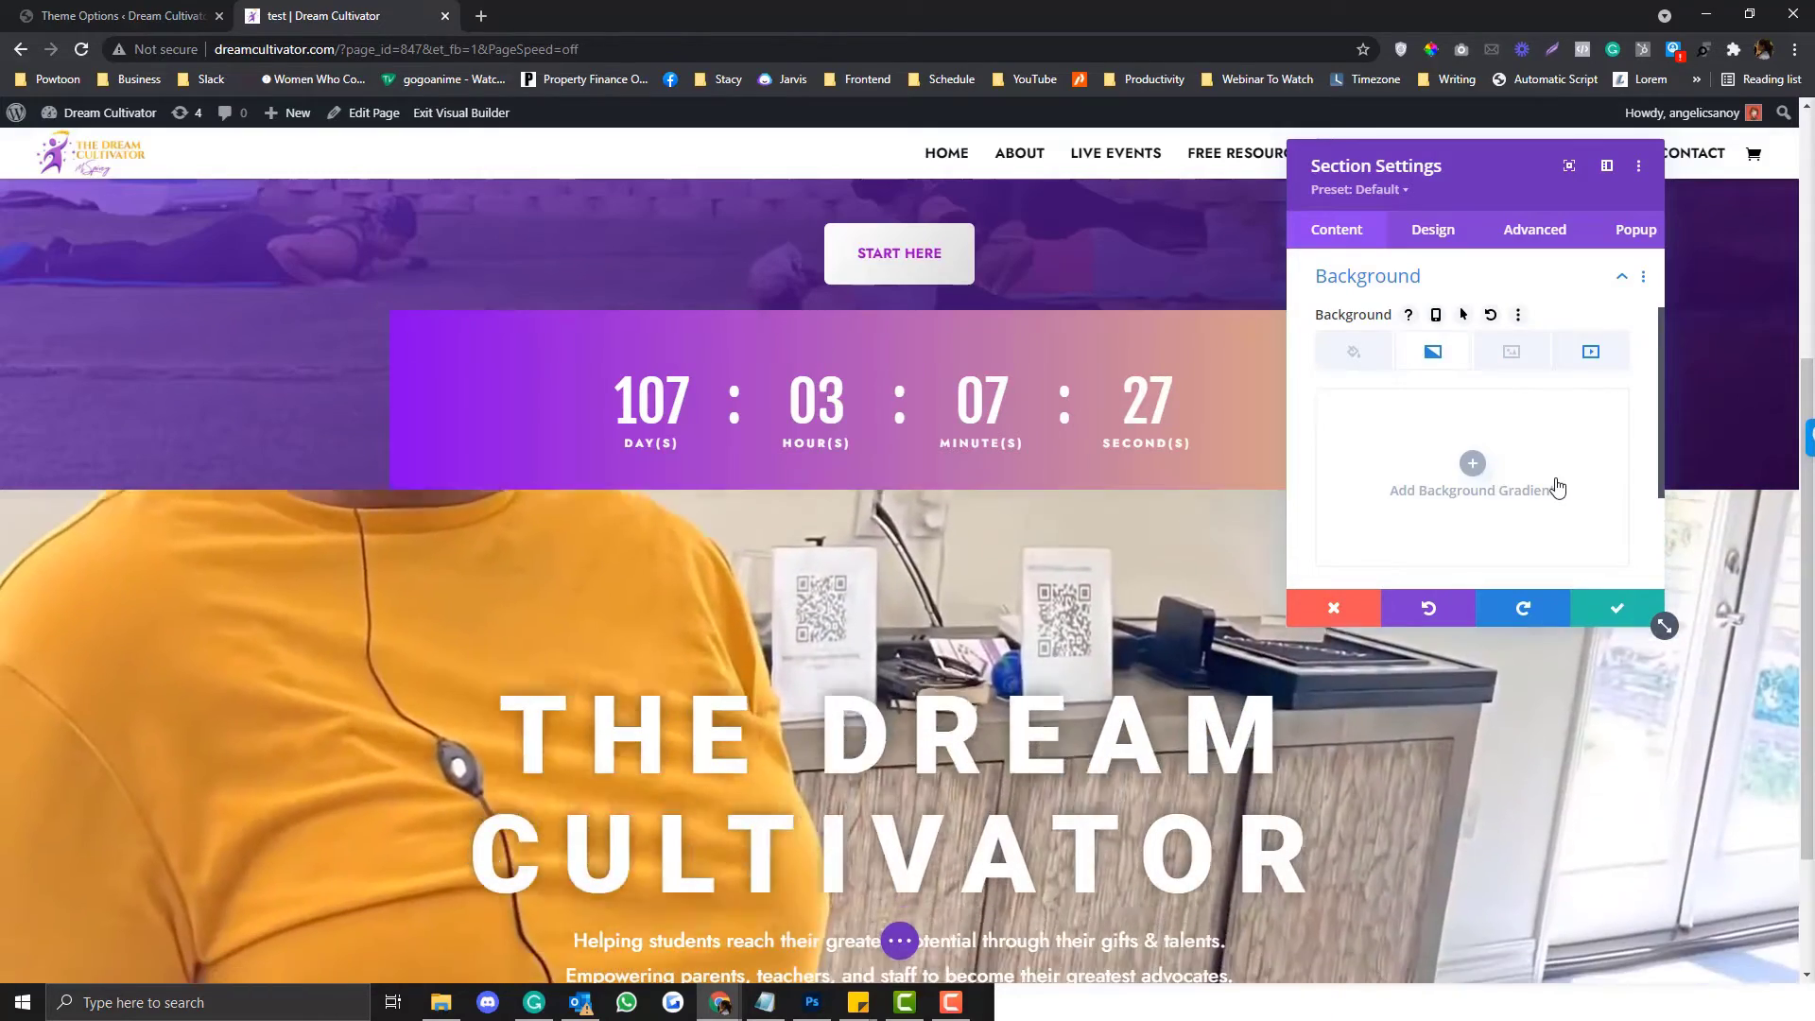
scroll(1409, 451, up, 2)
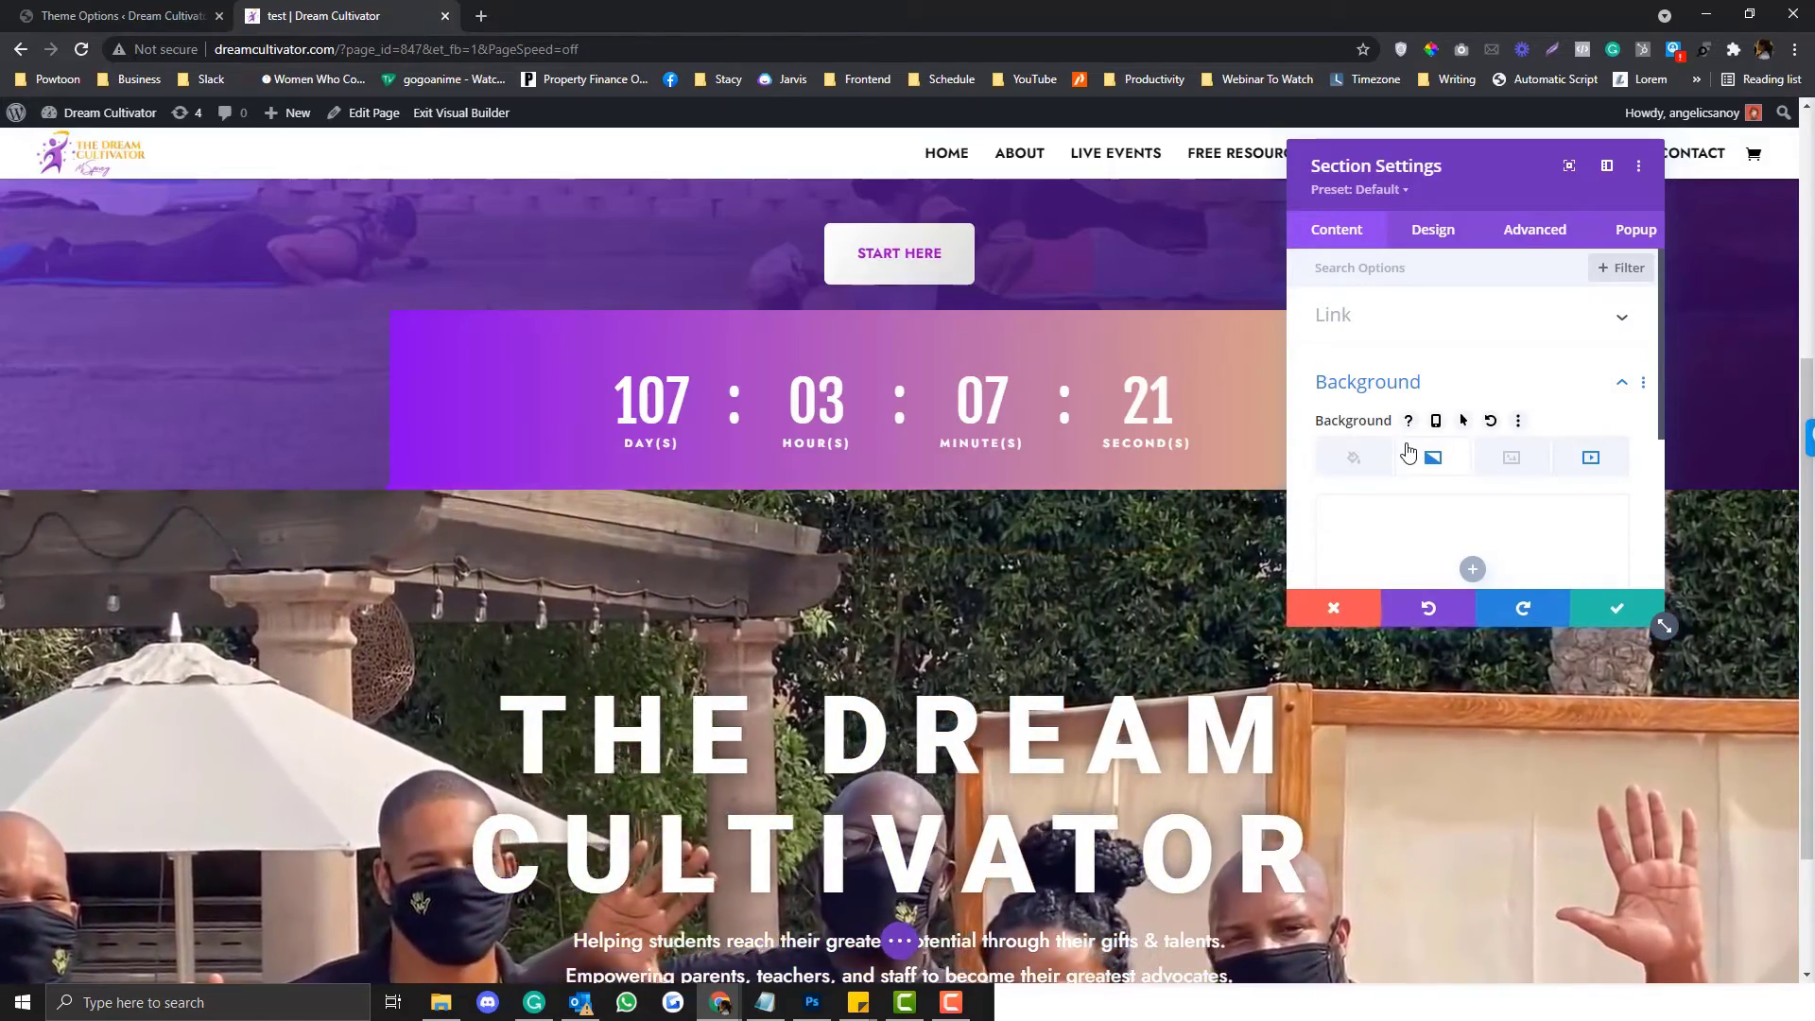
scroll(1409, 451, down, 2)
scroll(628, 519, down, 2)
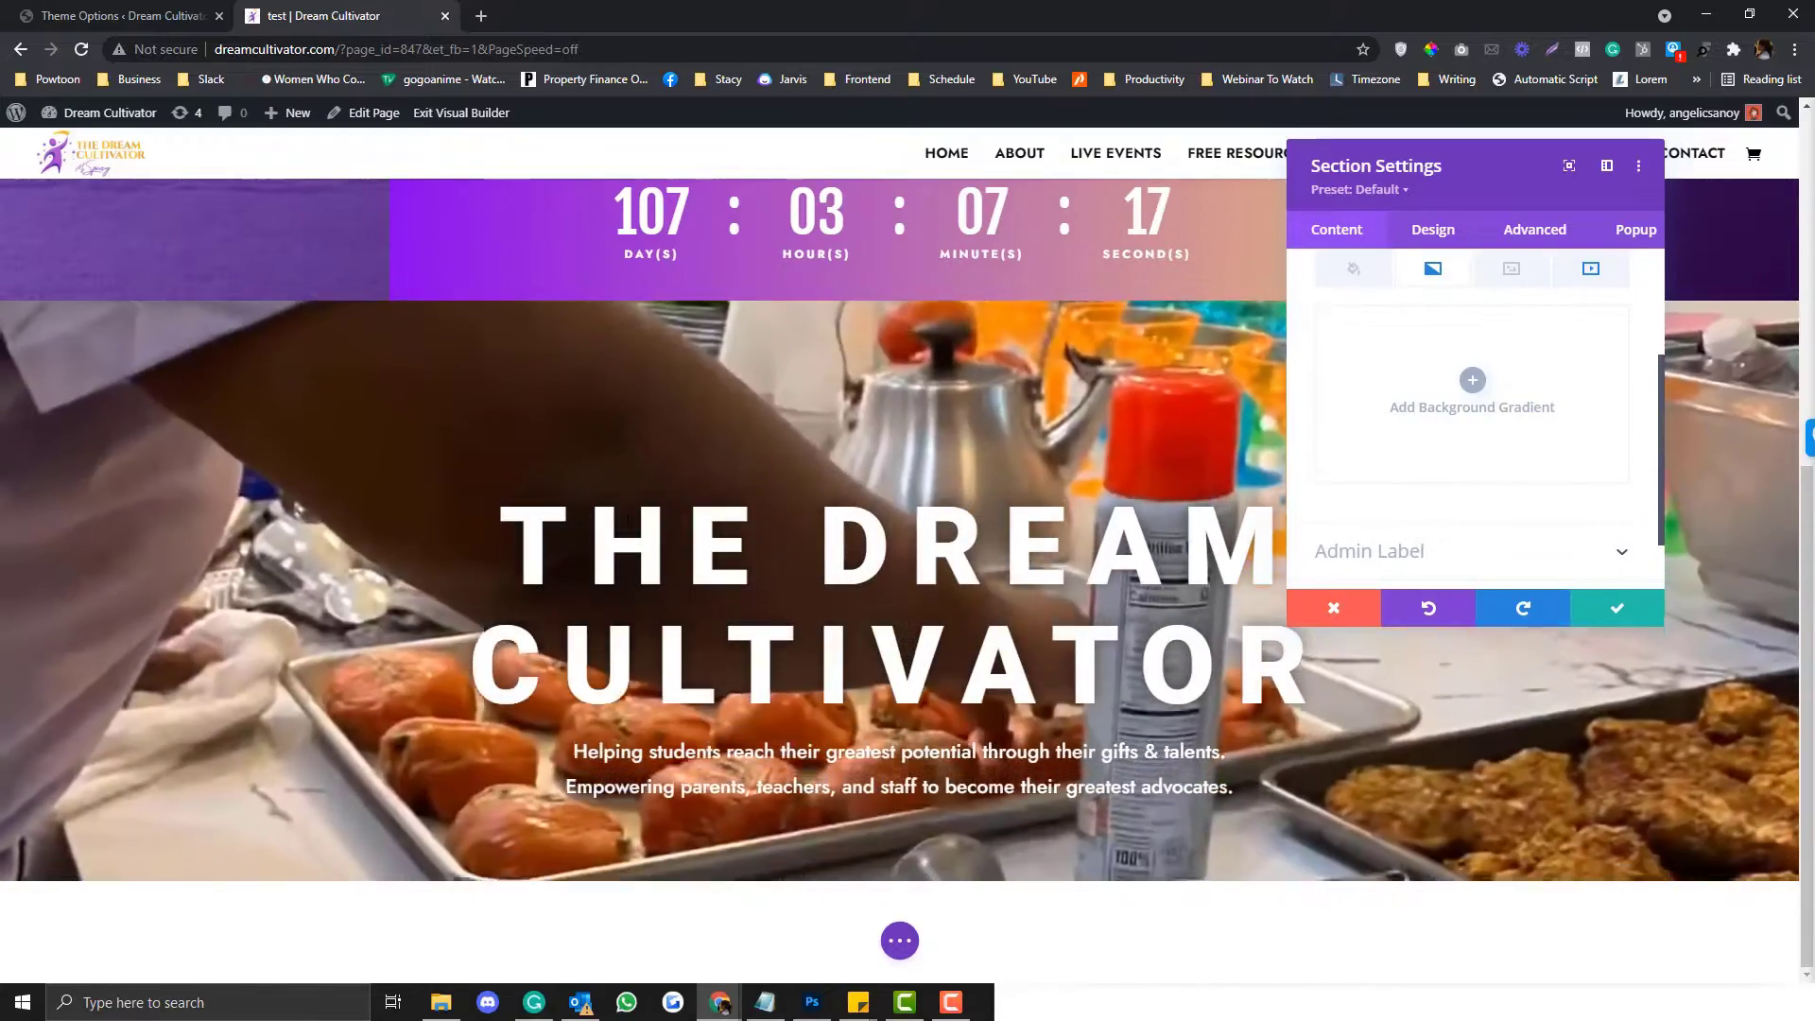
scroll(1370, 453, up, 2)
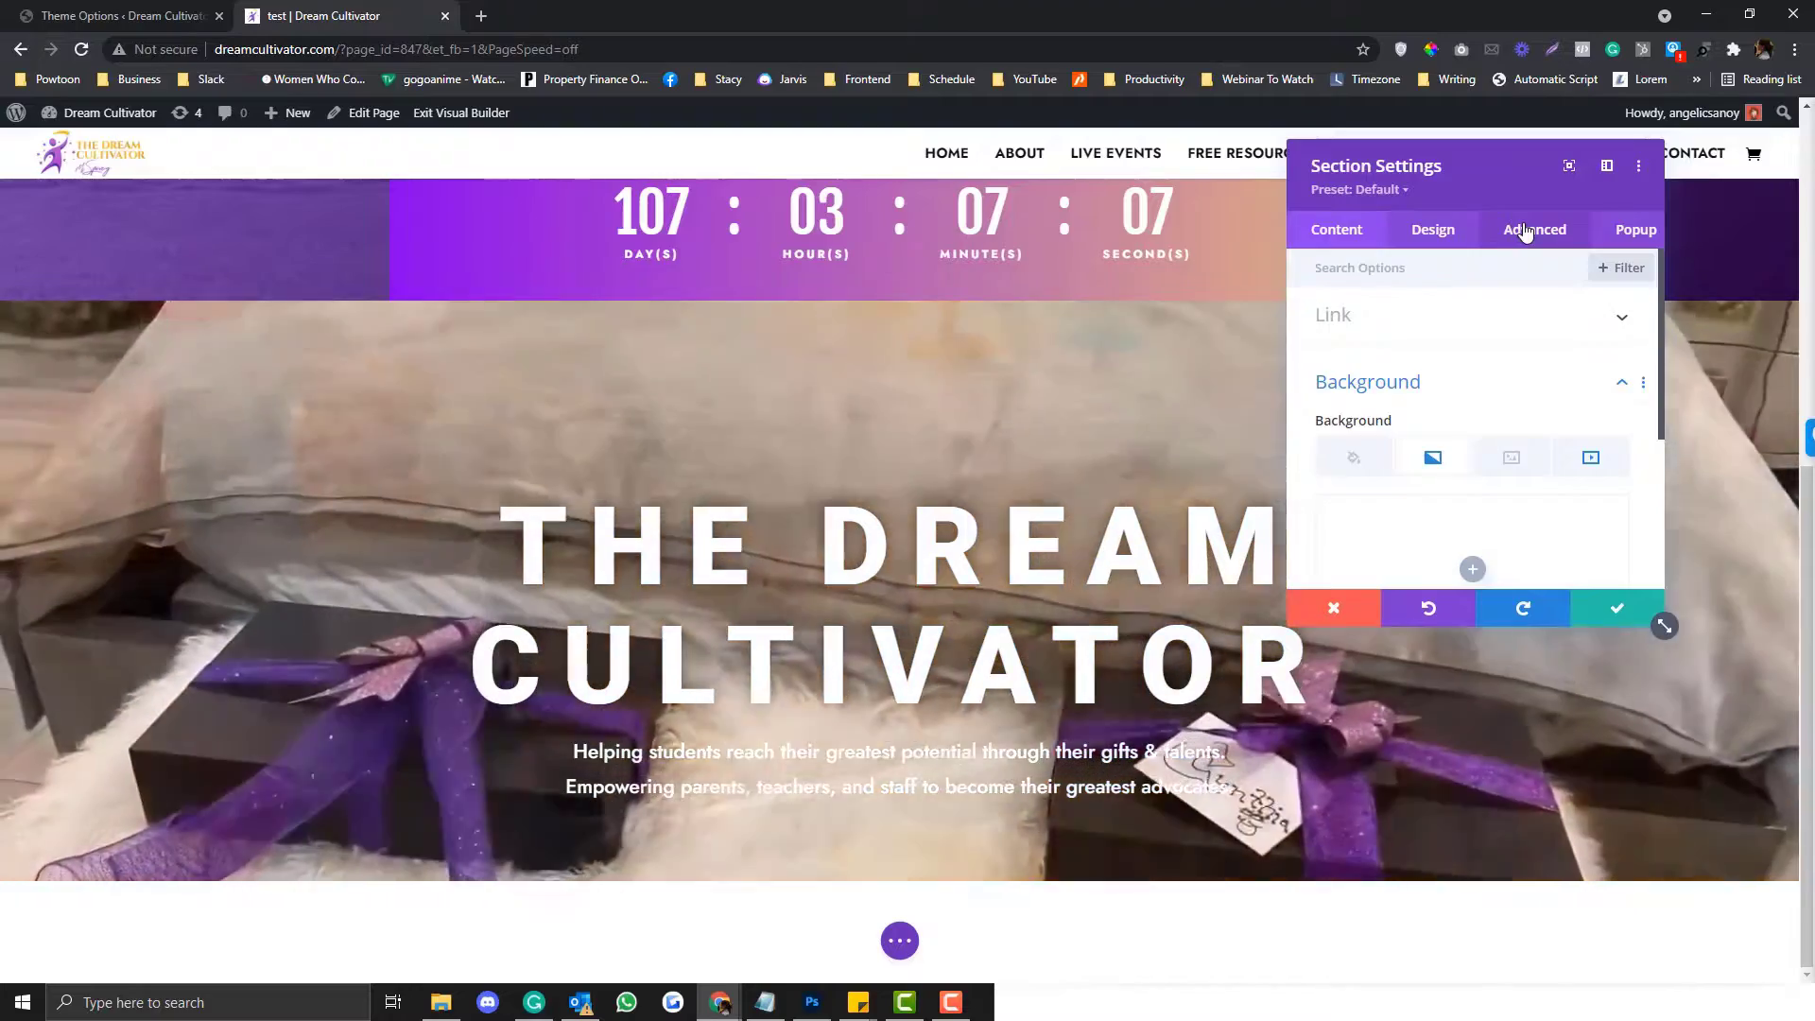
- Add custom Before CSS to the section: an absolute 100% block with linear-gradient(142deg, rgba(38,241,252,0.61) 0%, #5e1196 100%)!important and z-index 1
click(1524, 231)
click(1459, 378)
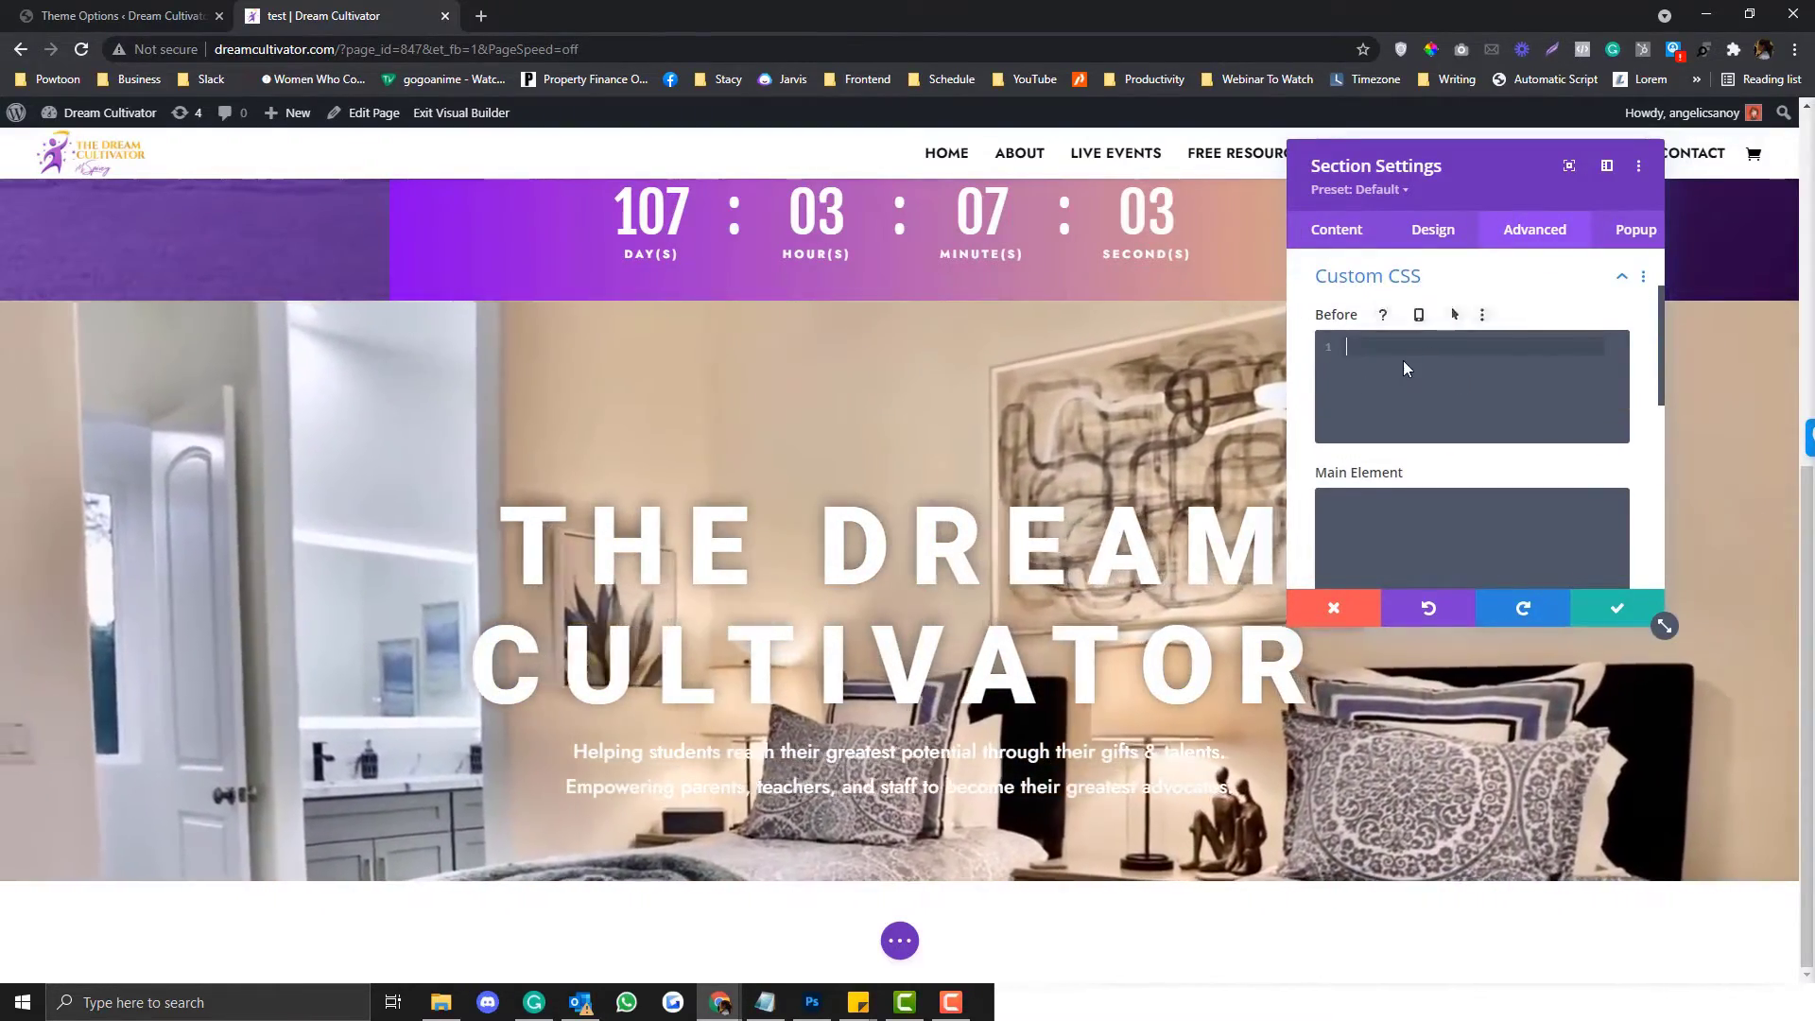
text(content:""; display: block; position: absolute; top: 0; left: 0; width: 100%; height: 100%; background-image: linear-gradient( 142deg ,rgba(38,241,252,0.61) 0%,#5e1196 100%)!important; z-index: 1;)
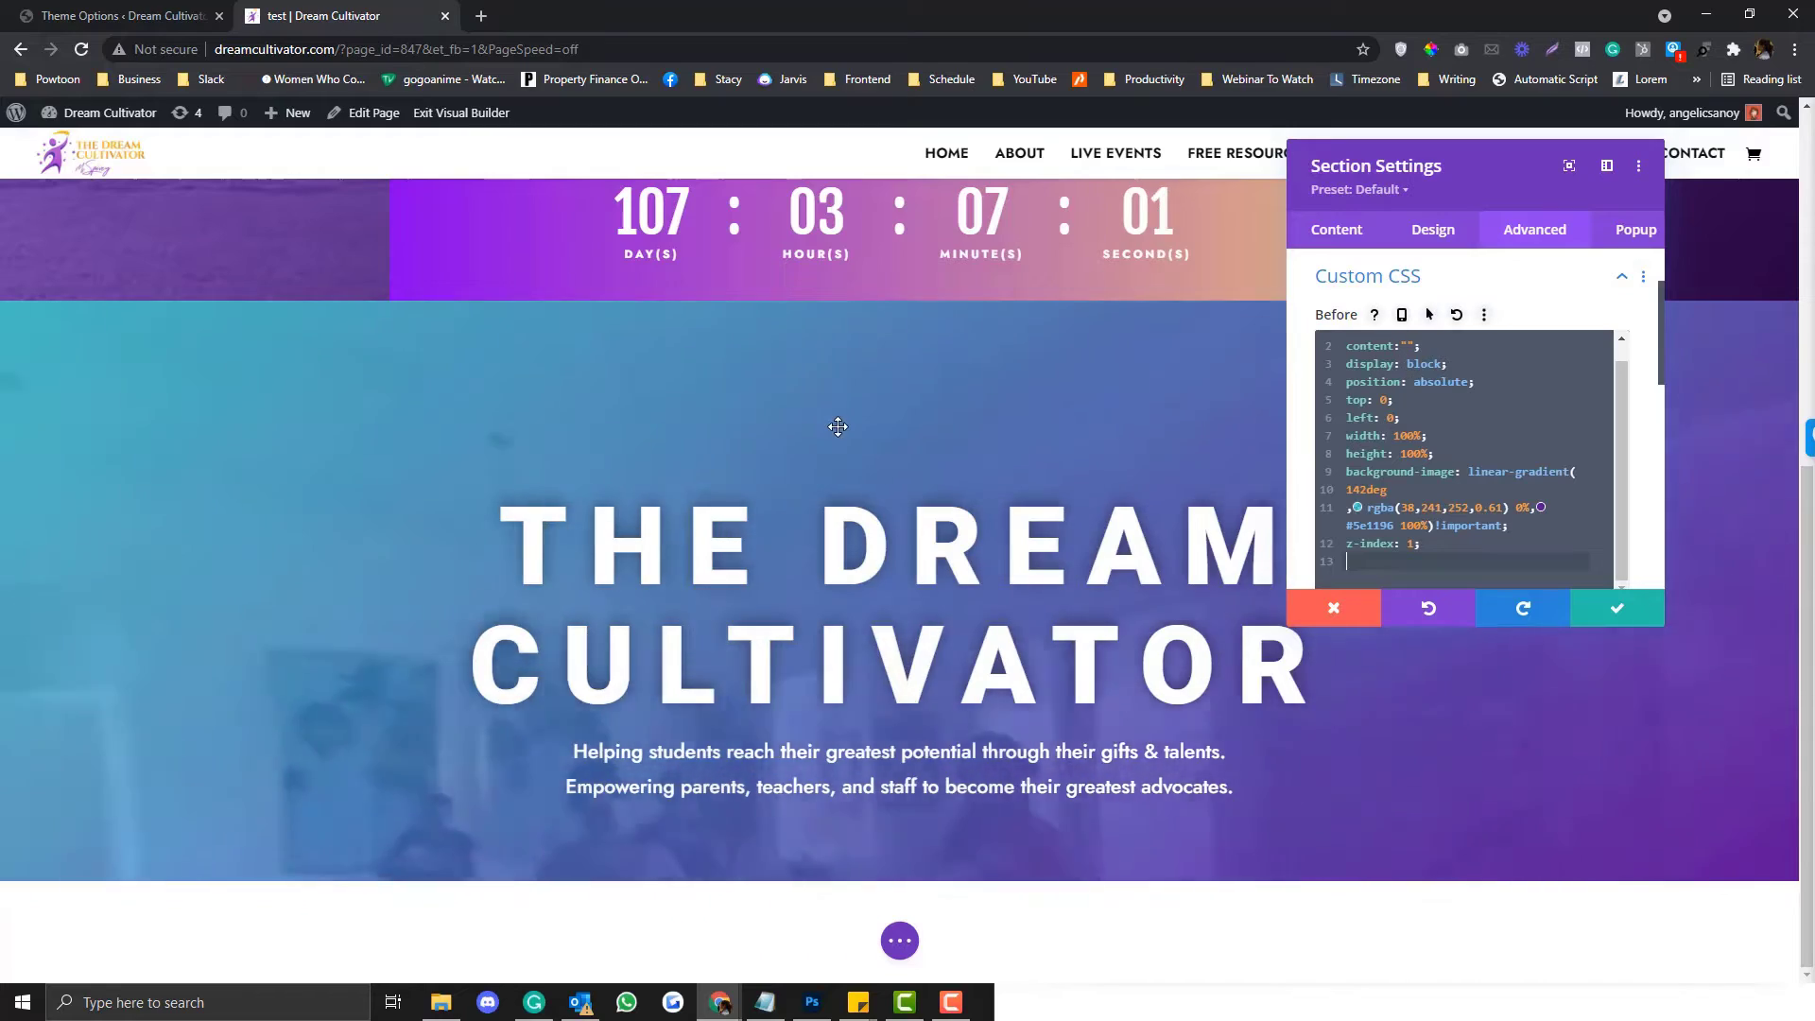
scroll(832, 423, up, 2)
scroll(837, 426, down, 2)
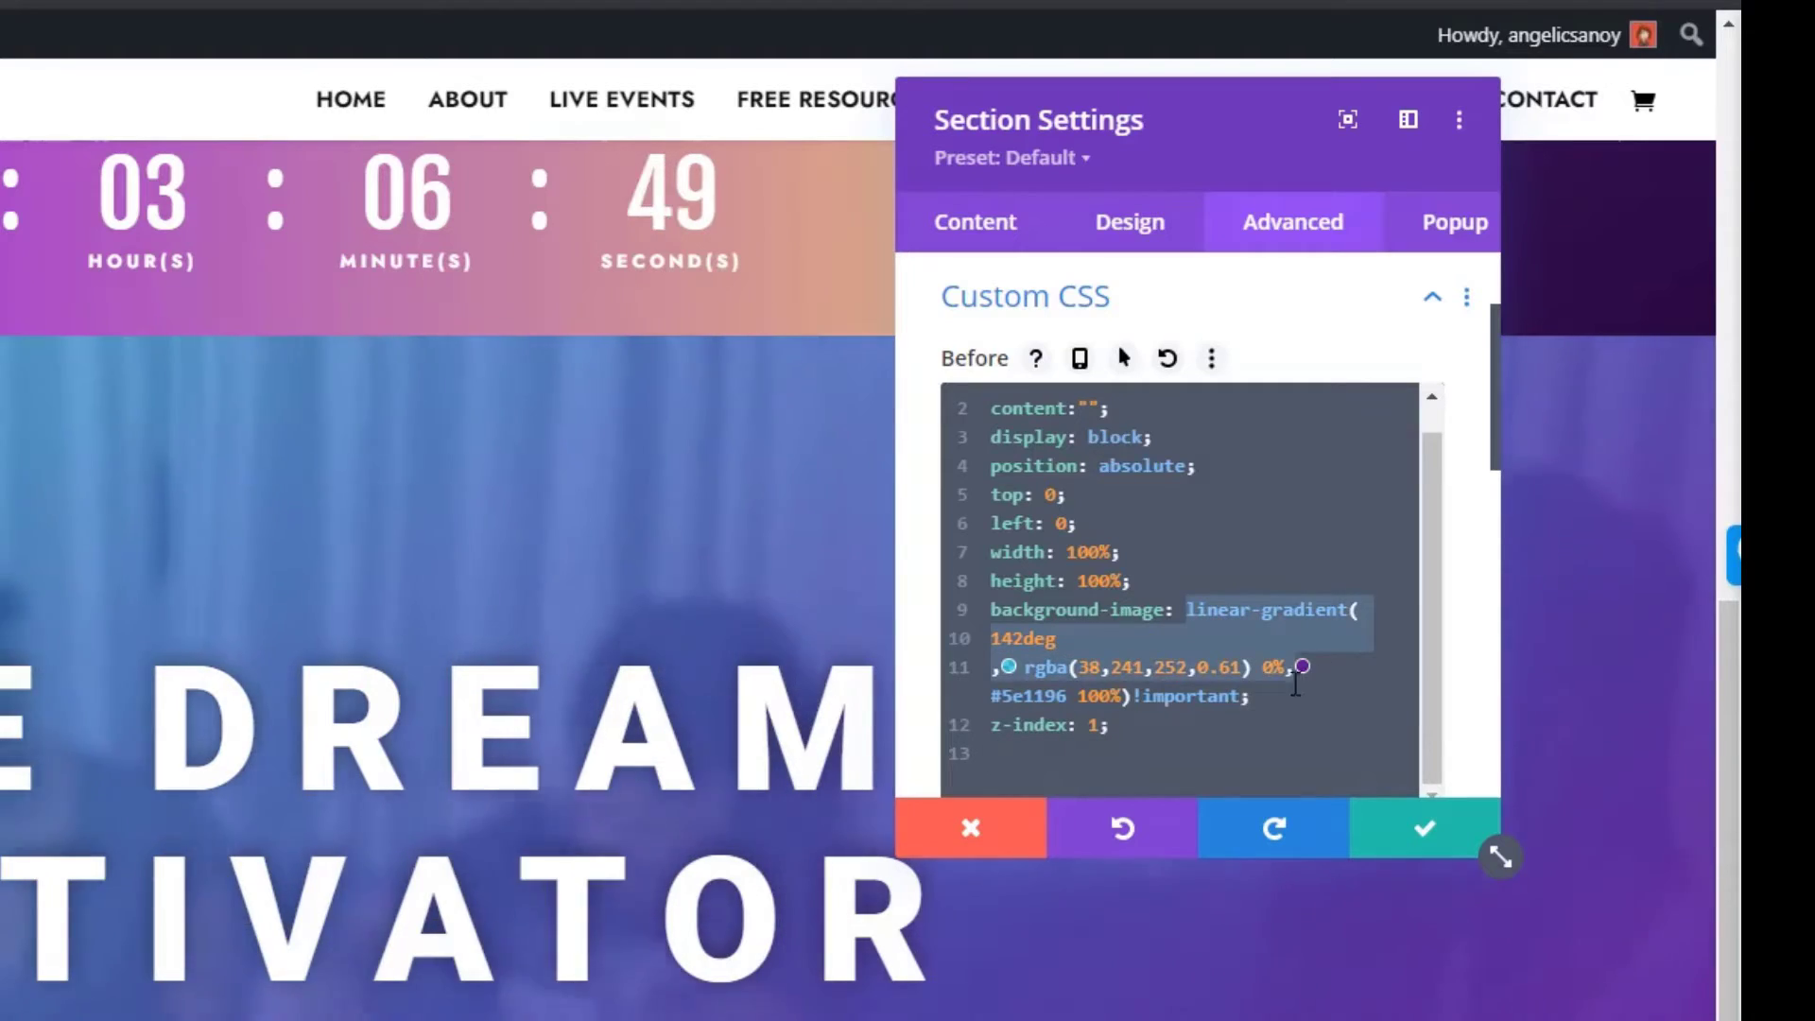
- Take the linear-gradient value out of the background-image declaration in the Before CSS and put it back
key(BackSpace)
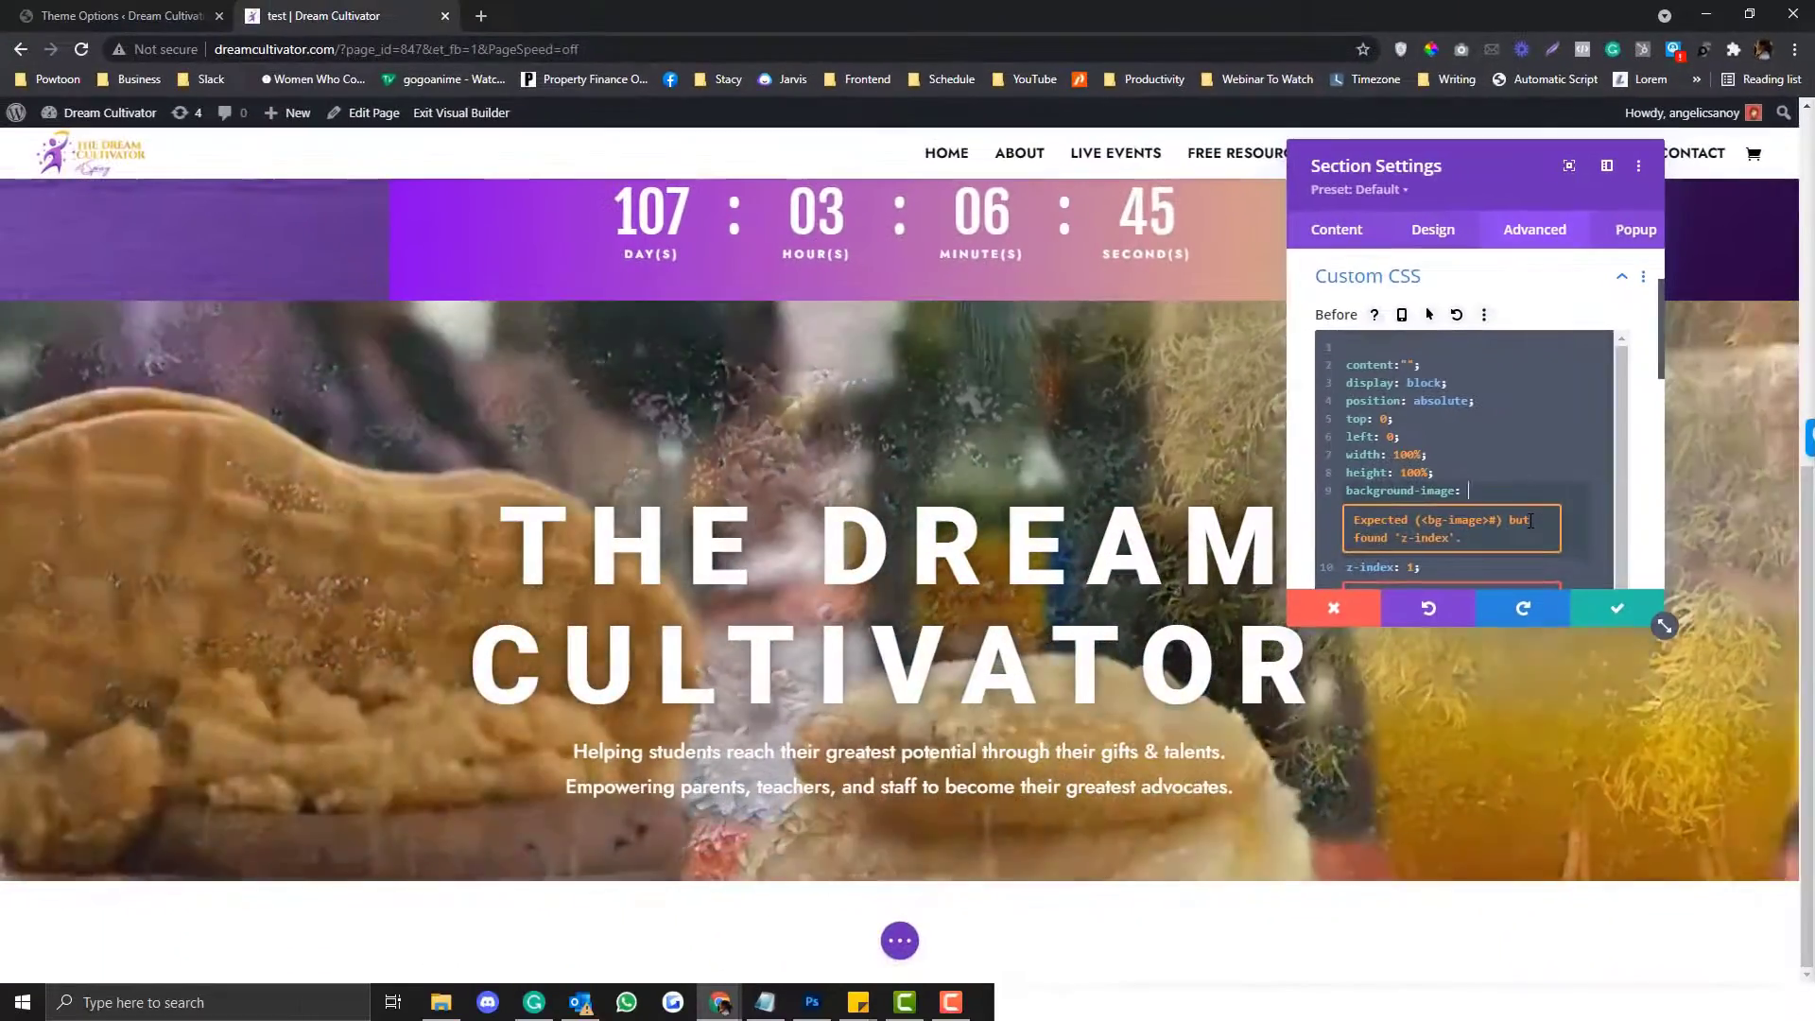
click(1455, 470)
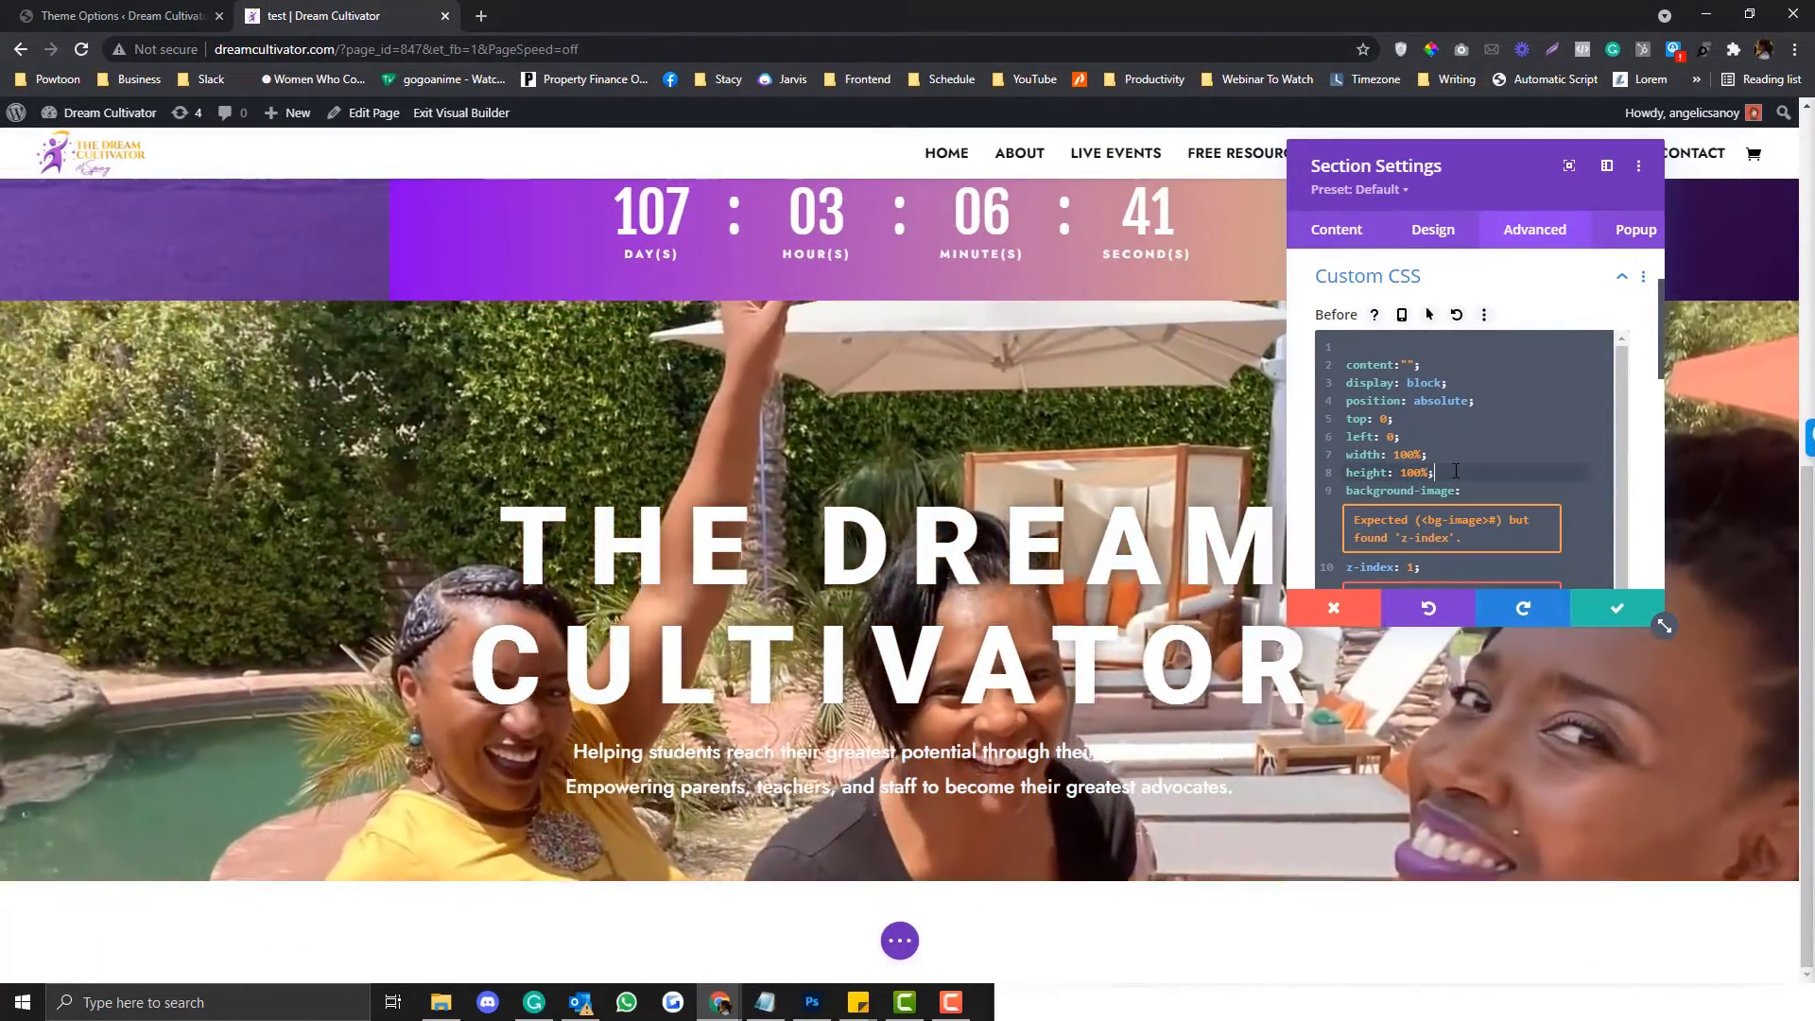
click(1482, 485)
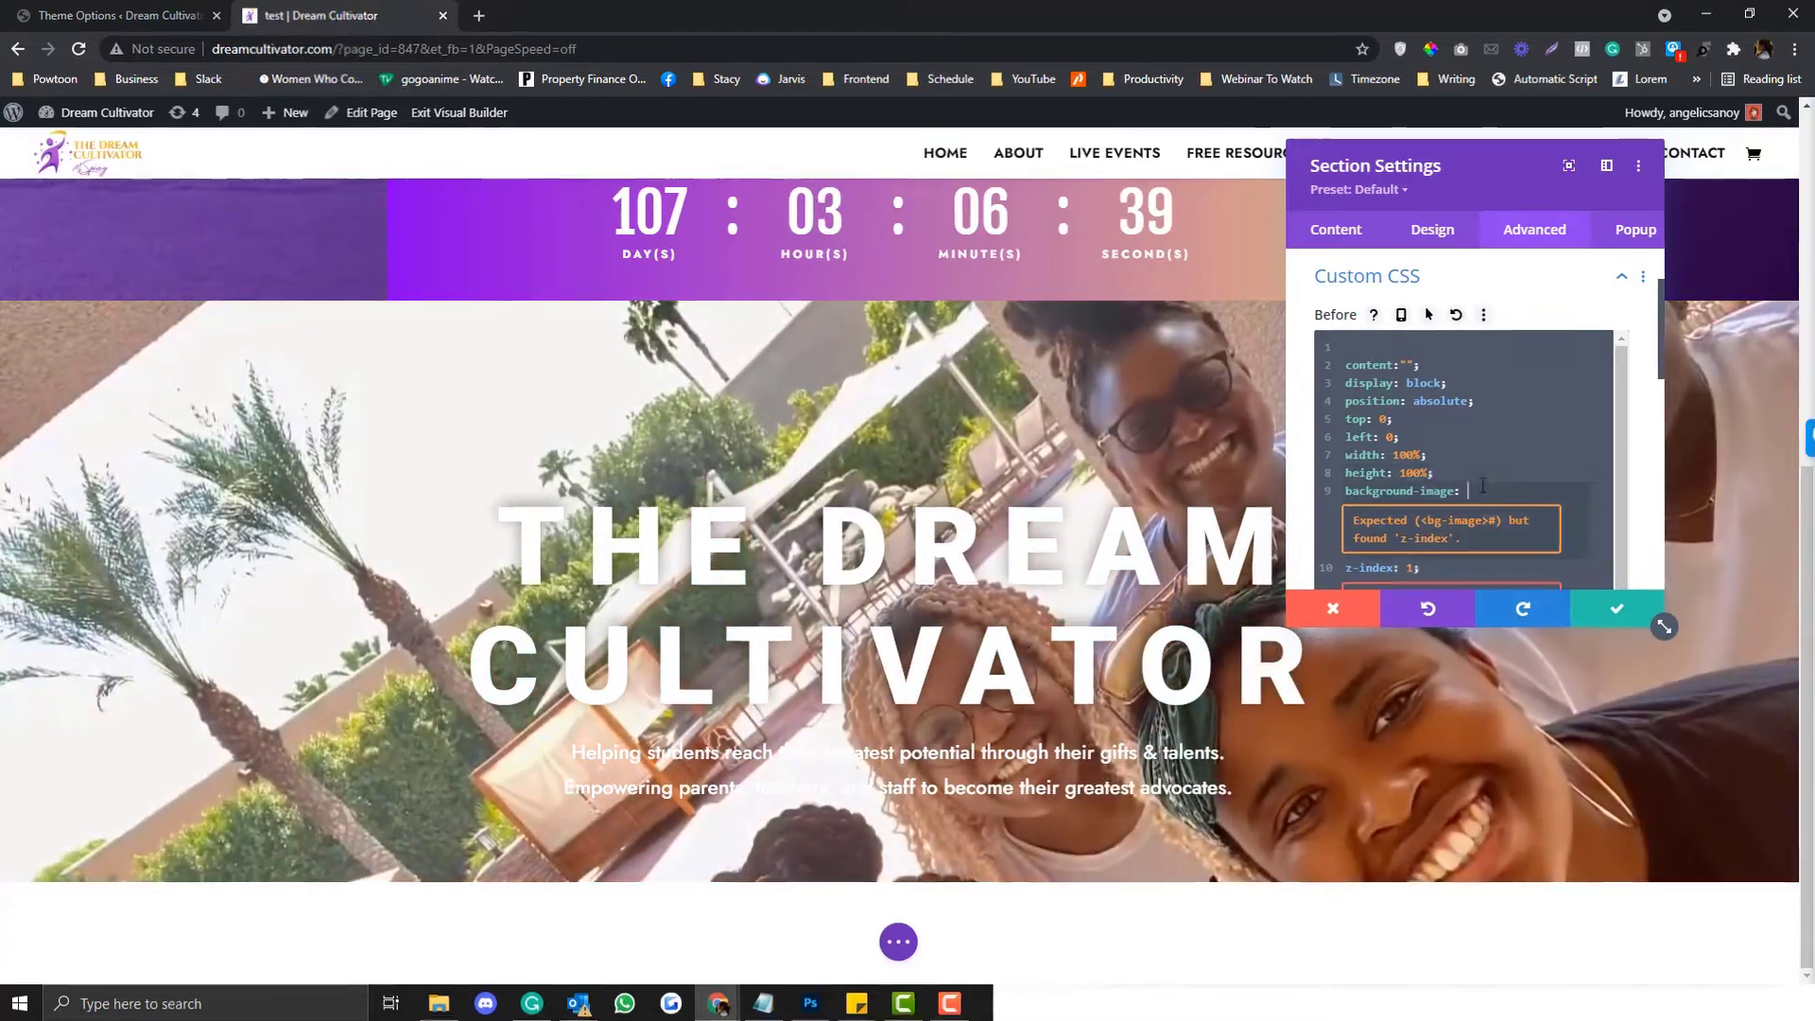
text(linear-gradient( 142deg ,rgba(38,241,252,0.61) 0%,#5e1196 100%)!important;)
key(Up)
key(Up)
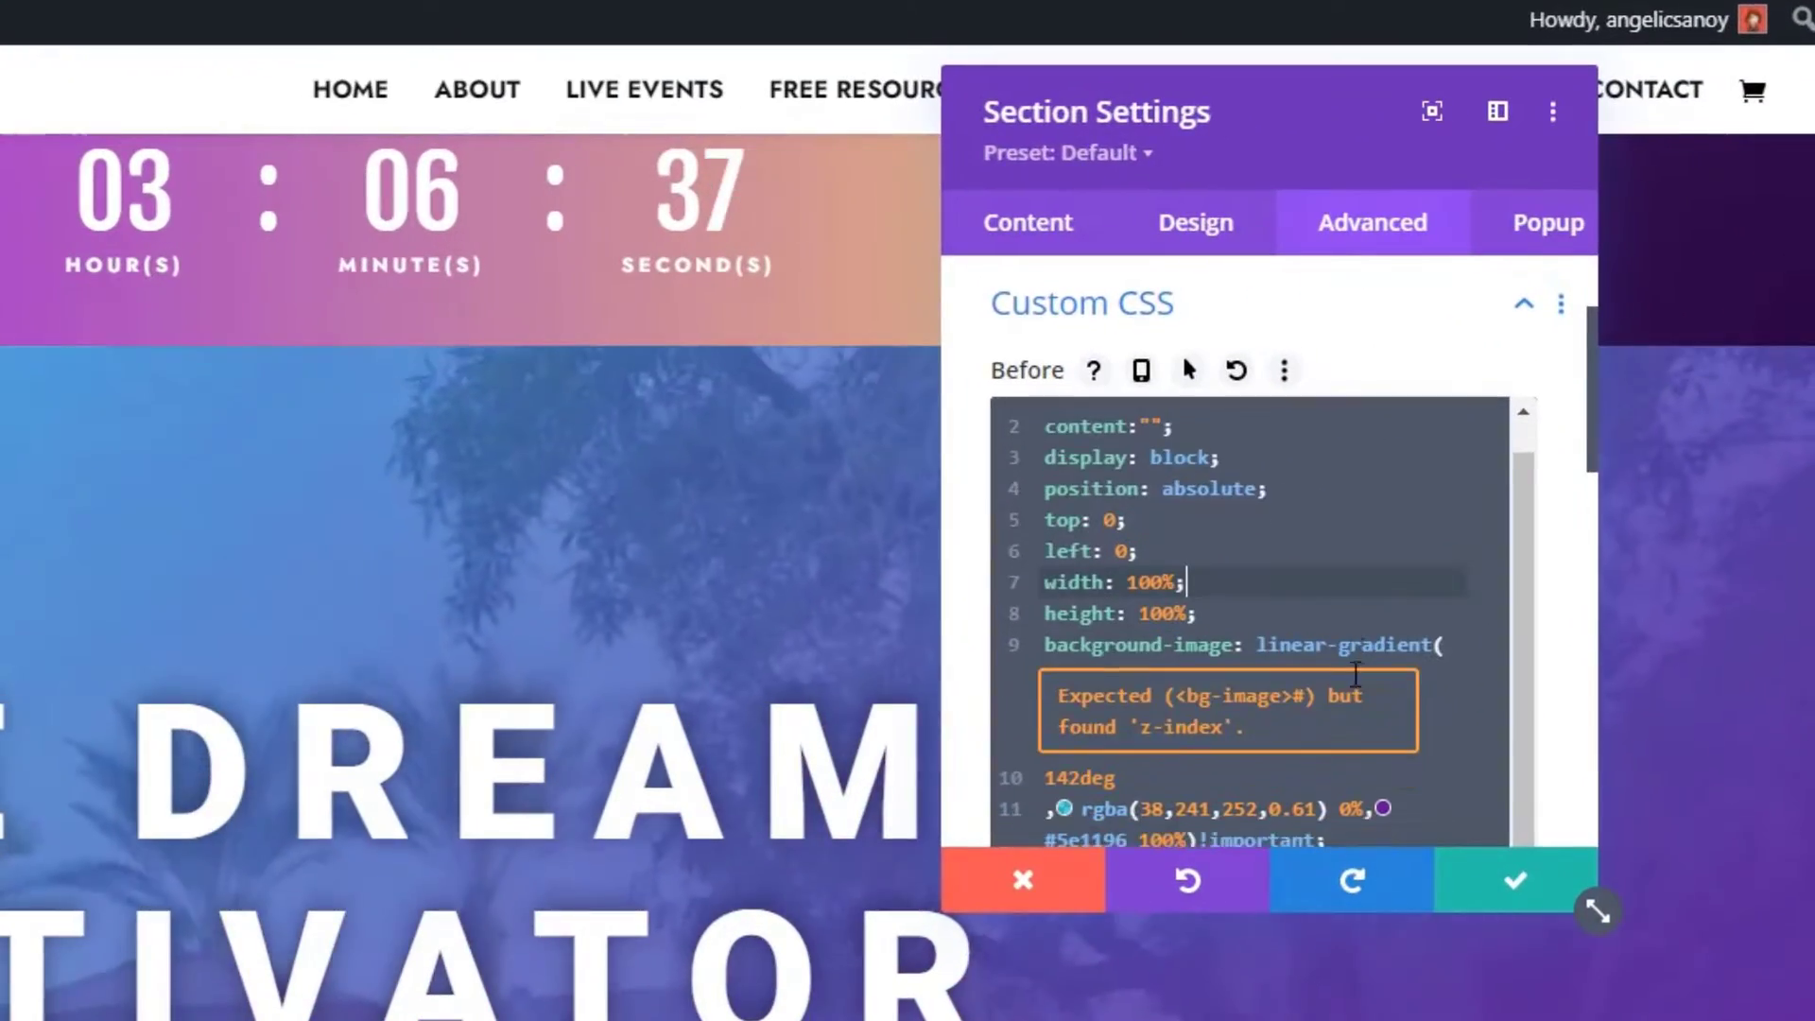
- Replace the whole background-image gradient declaration in the Before CSS with background:red;
click(1354, 707)
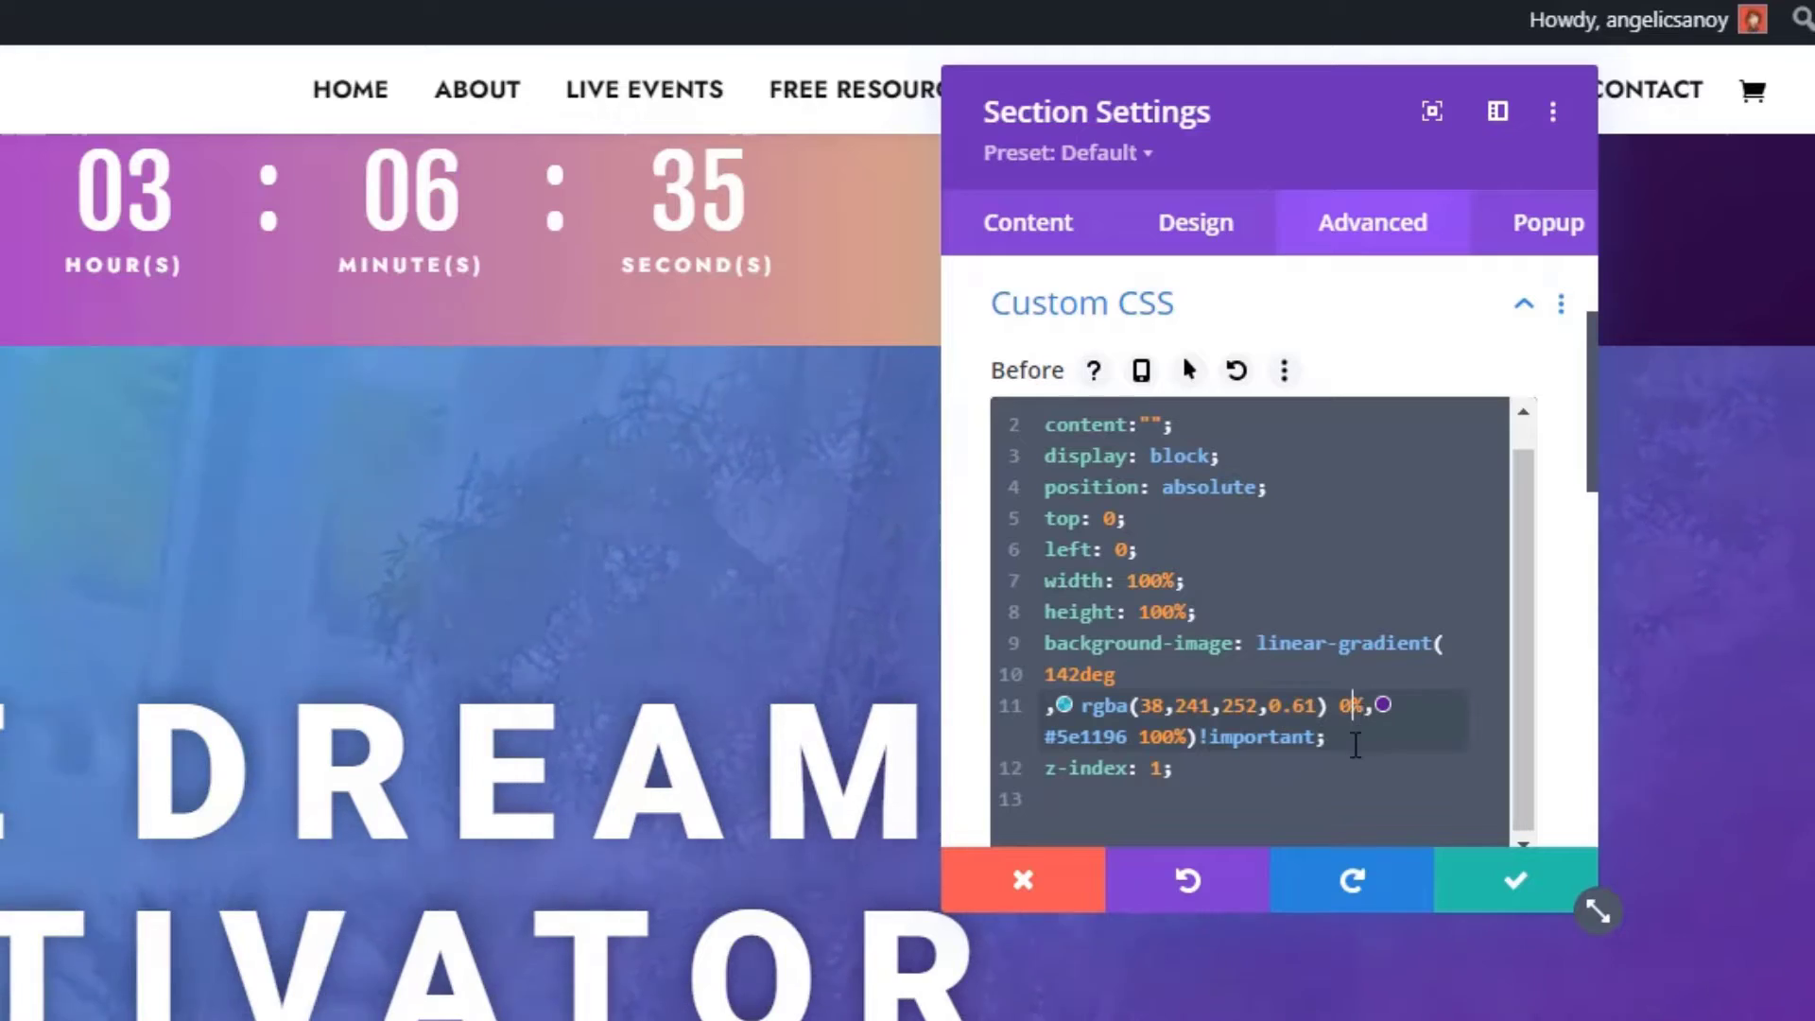
drag(1354, 744, 1016, 664)
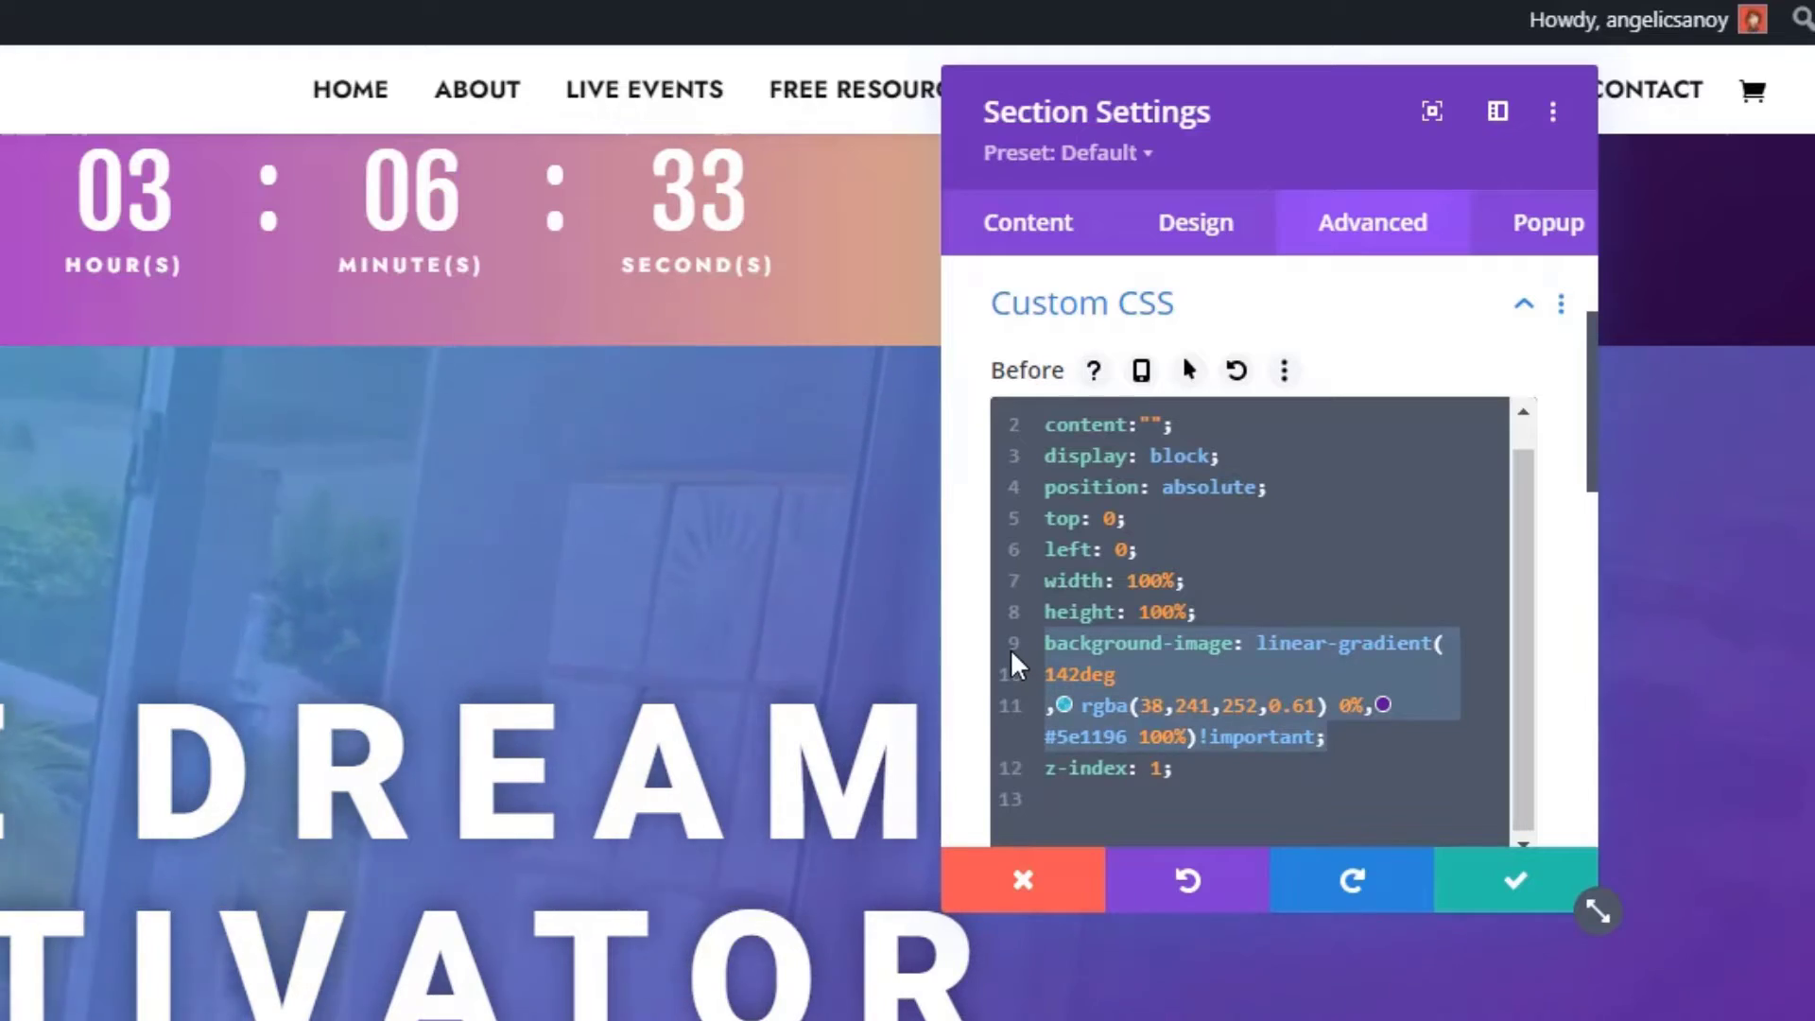
key(BackSpace)
text(backgr)
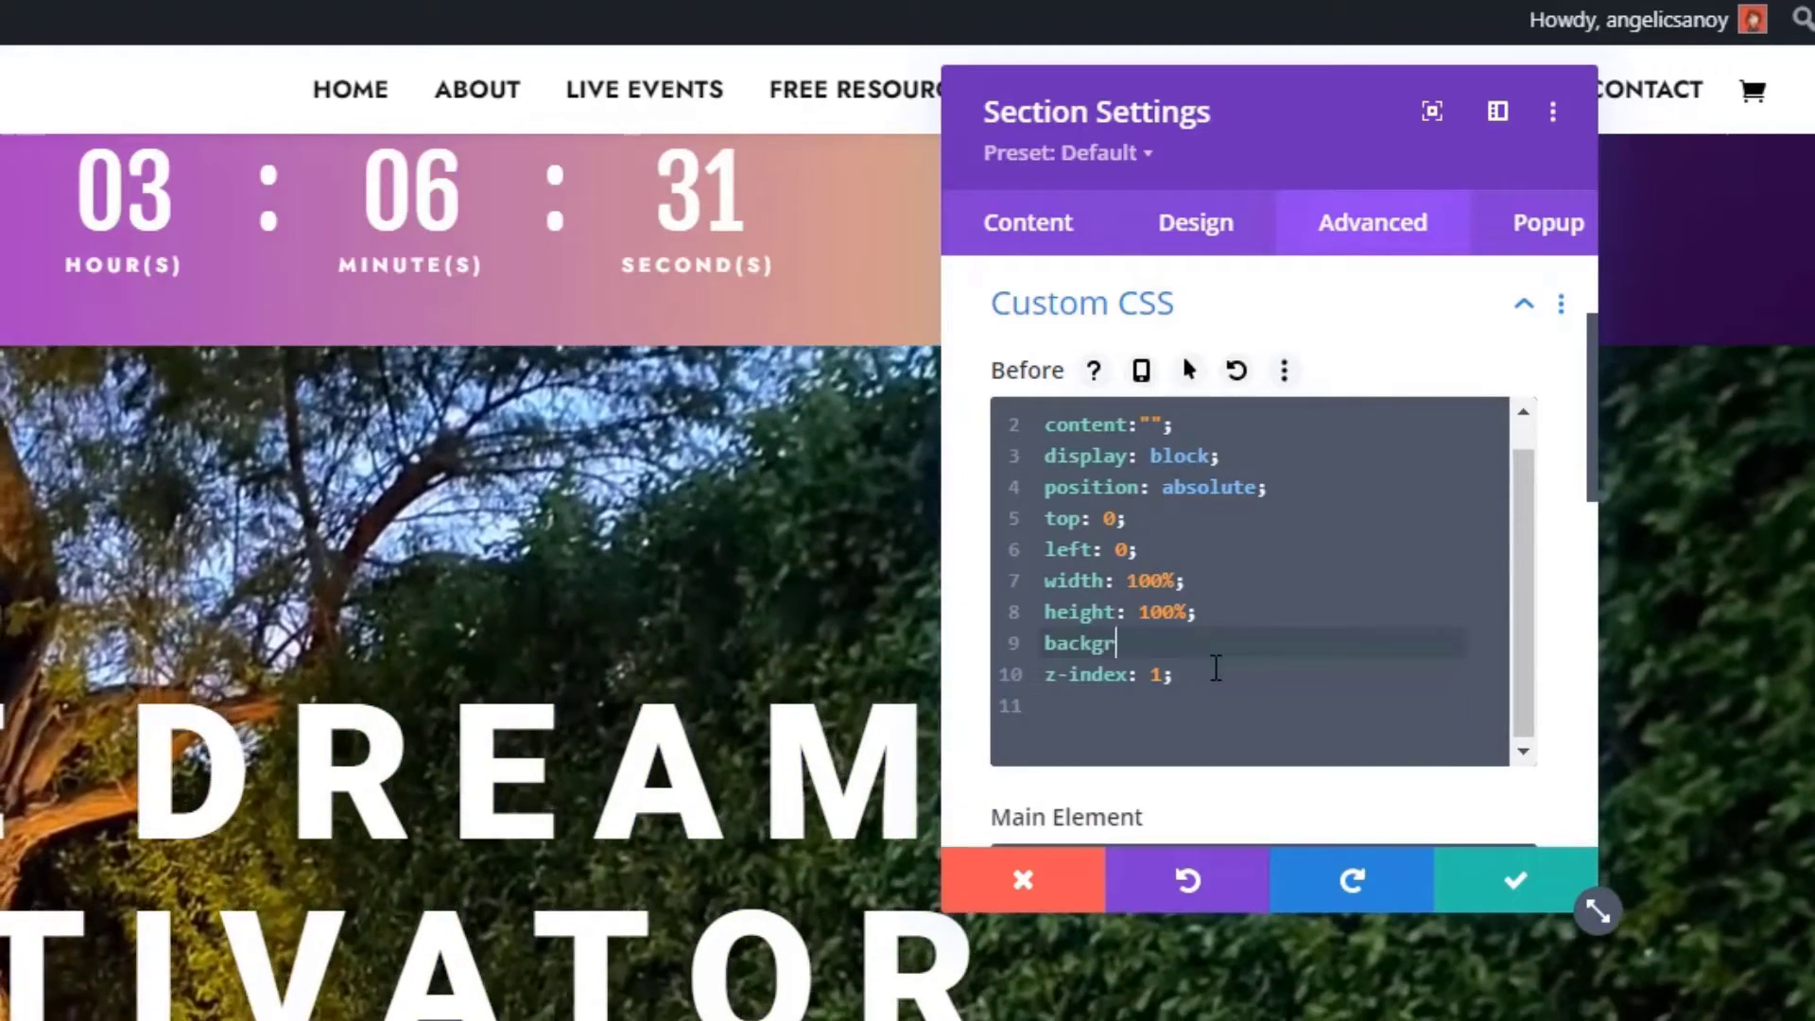
text(ound:re)
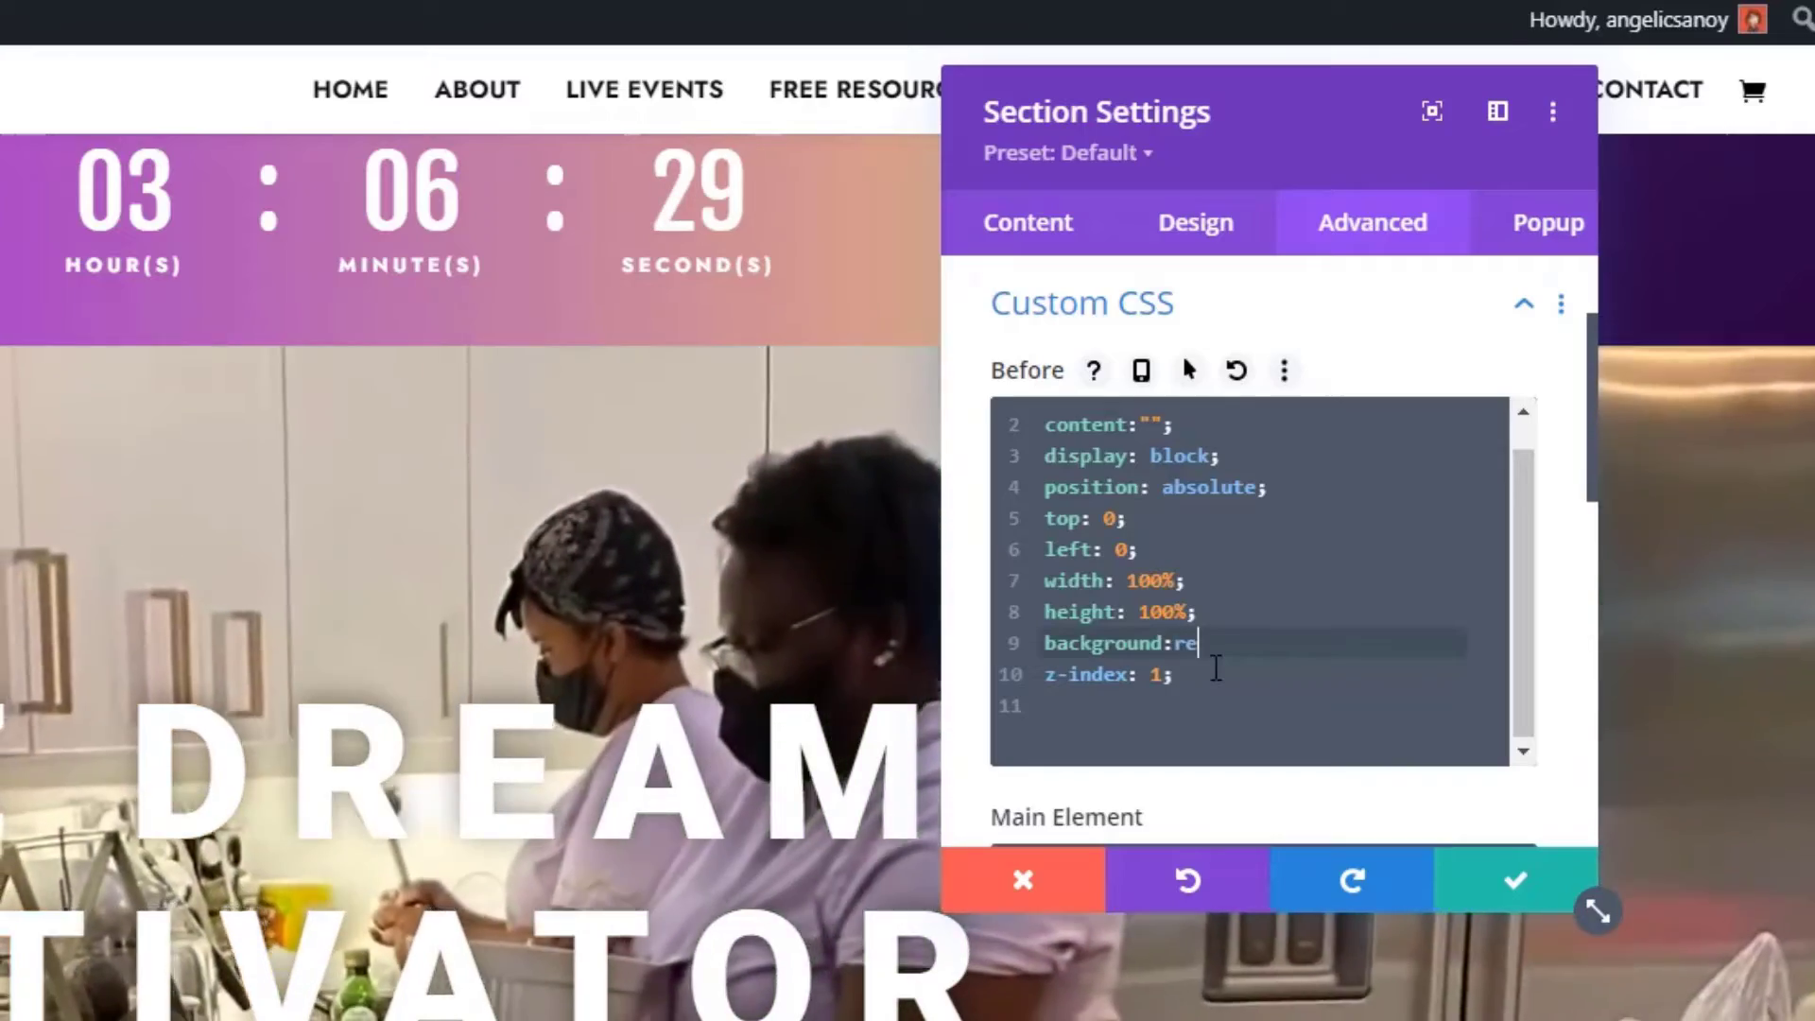
text(d;)
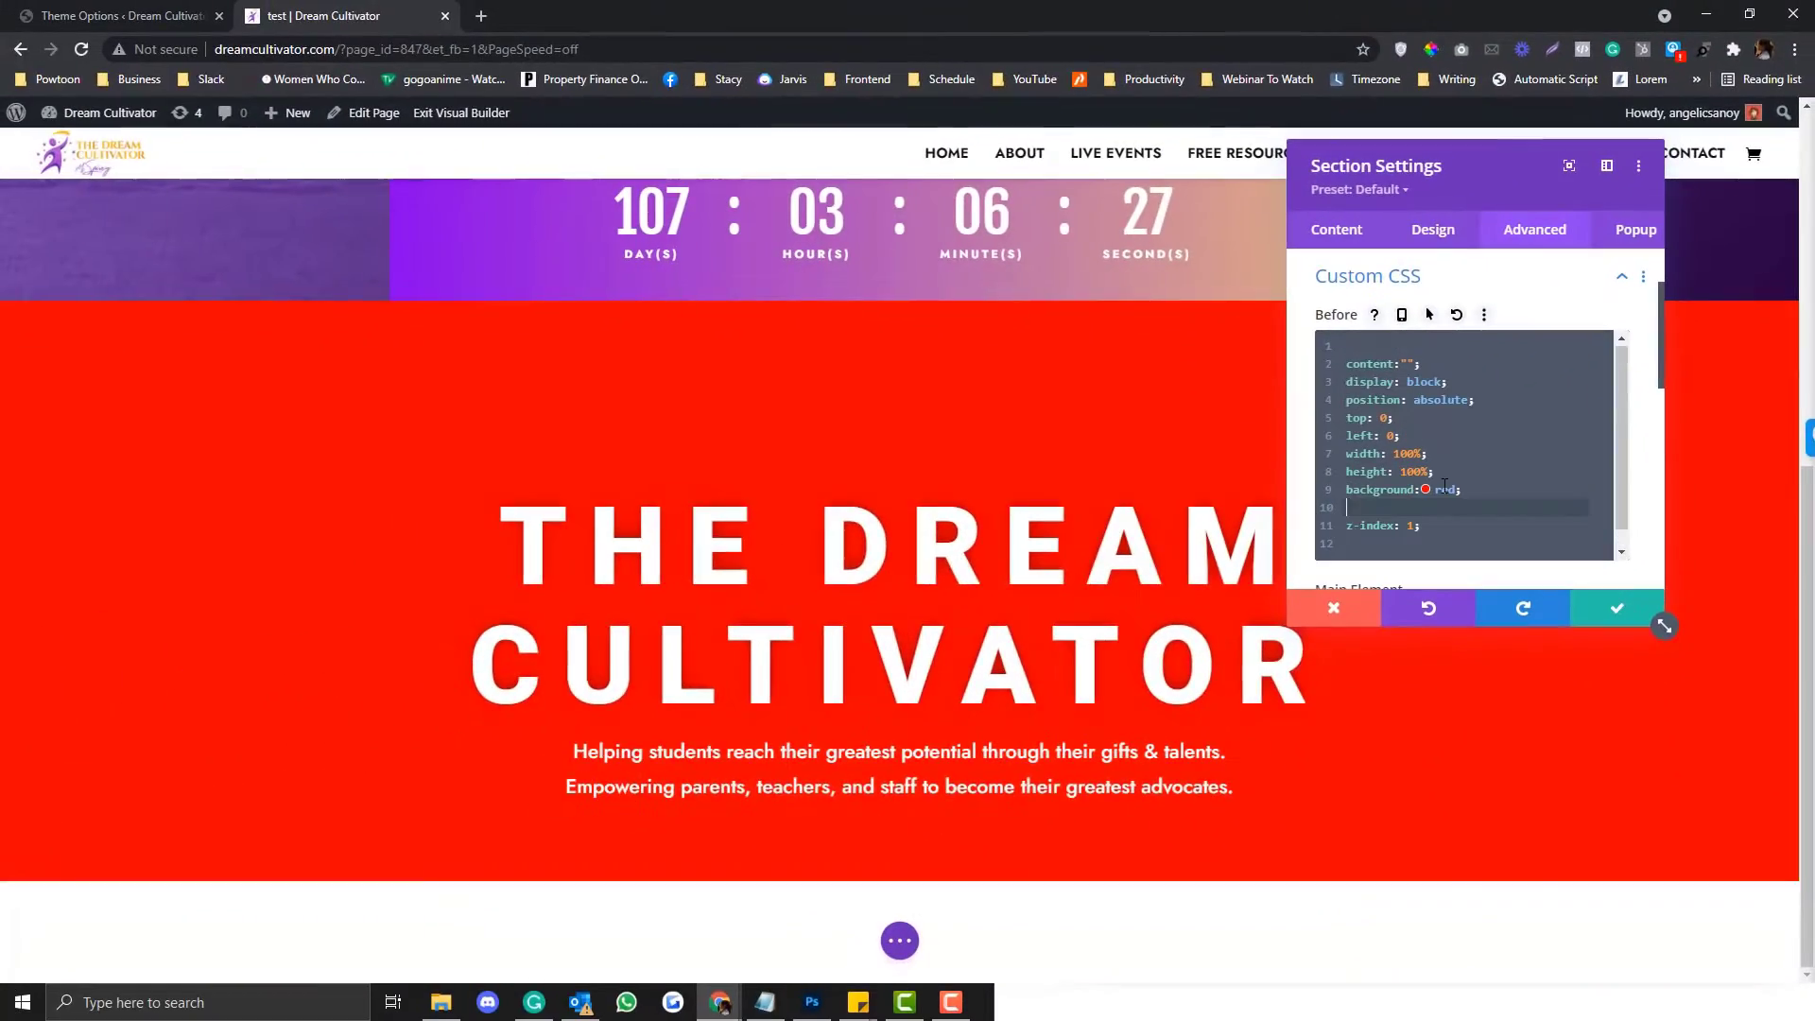
- Add an opacity:50%; declaration below the red background in the Before CSS
key(Return)
text(opacity)
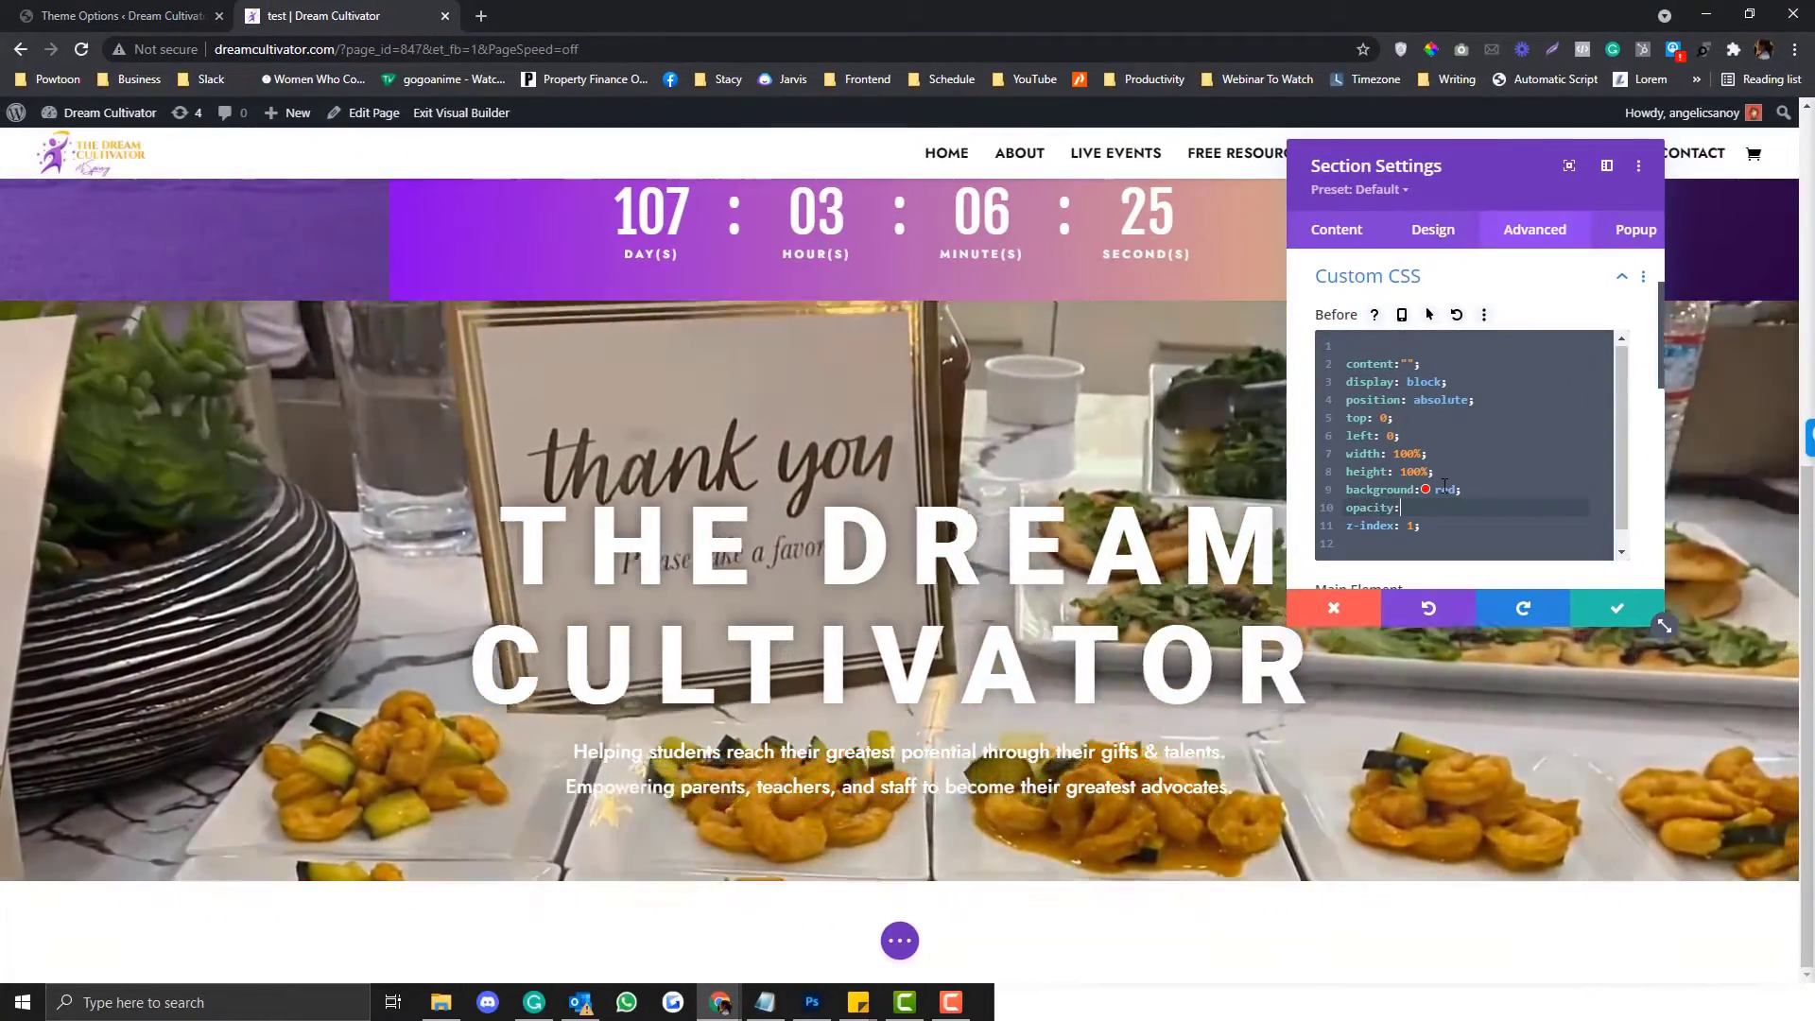
text(:50%;)
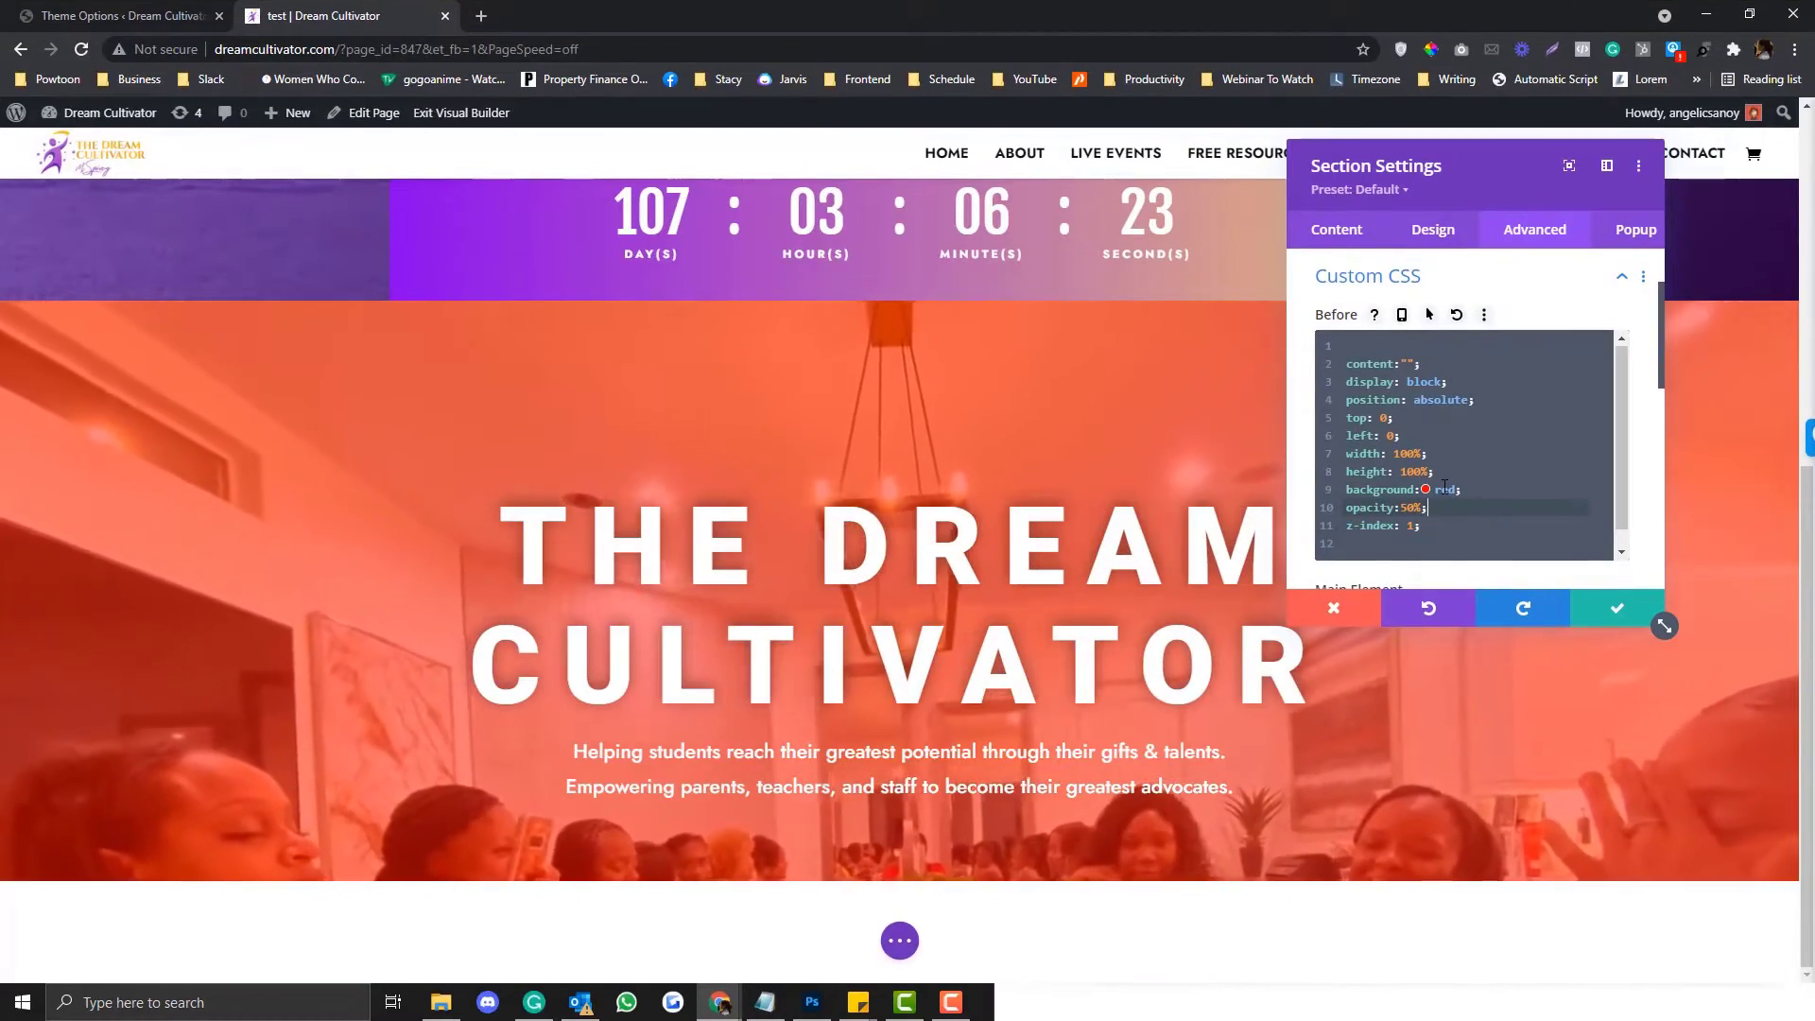
- Replace the red background and opacity declarations with background-image: linear-gradient(142deg, rgba(38,241,252,0.61) 0%, #5e1196 100%)!important;
mouse_move(1428, 510)
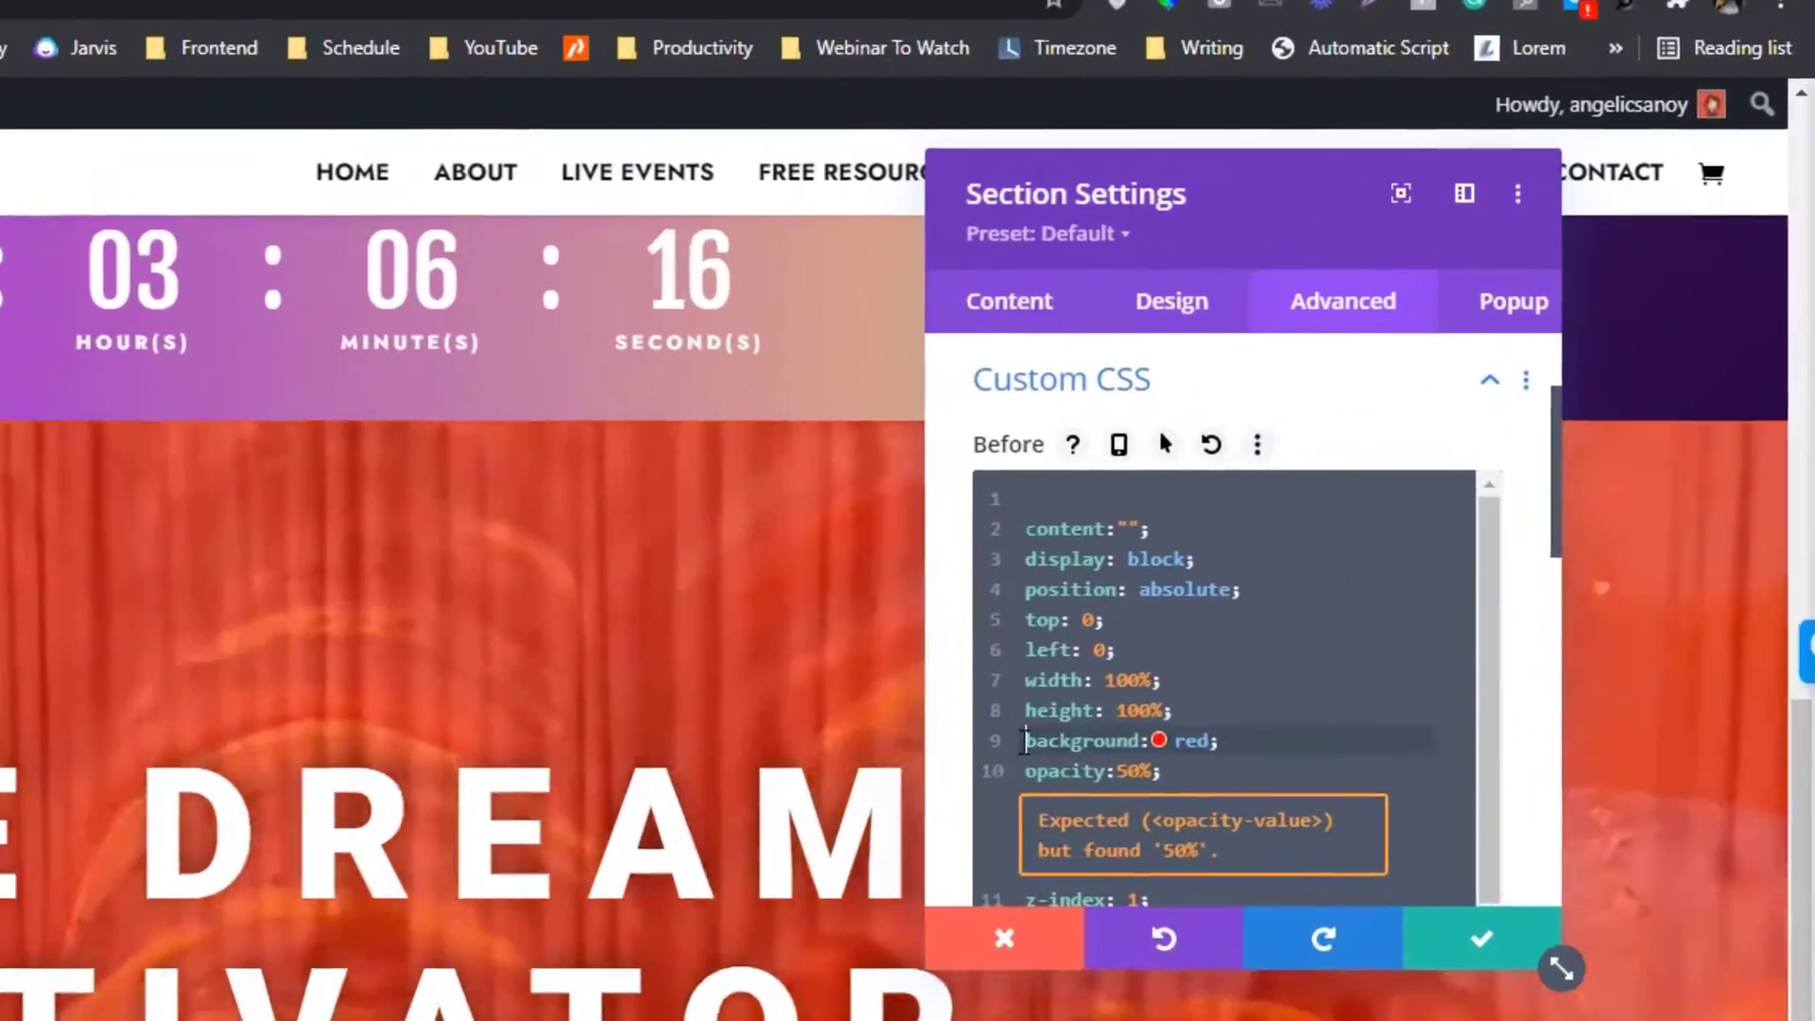
drag(1270, 551, 1372, 573)
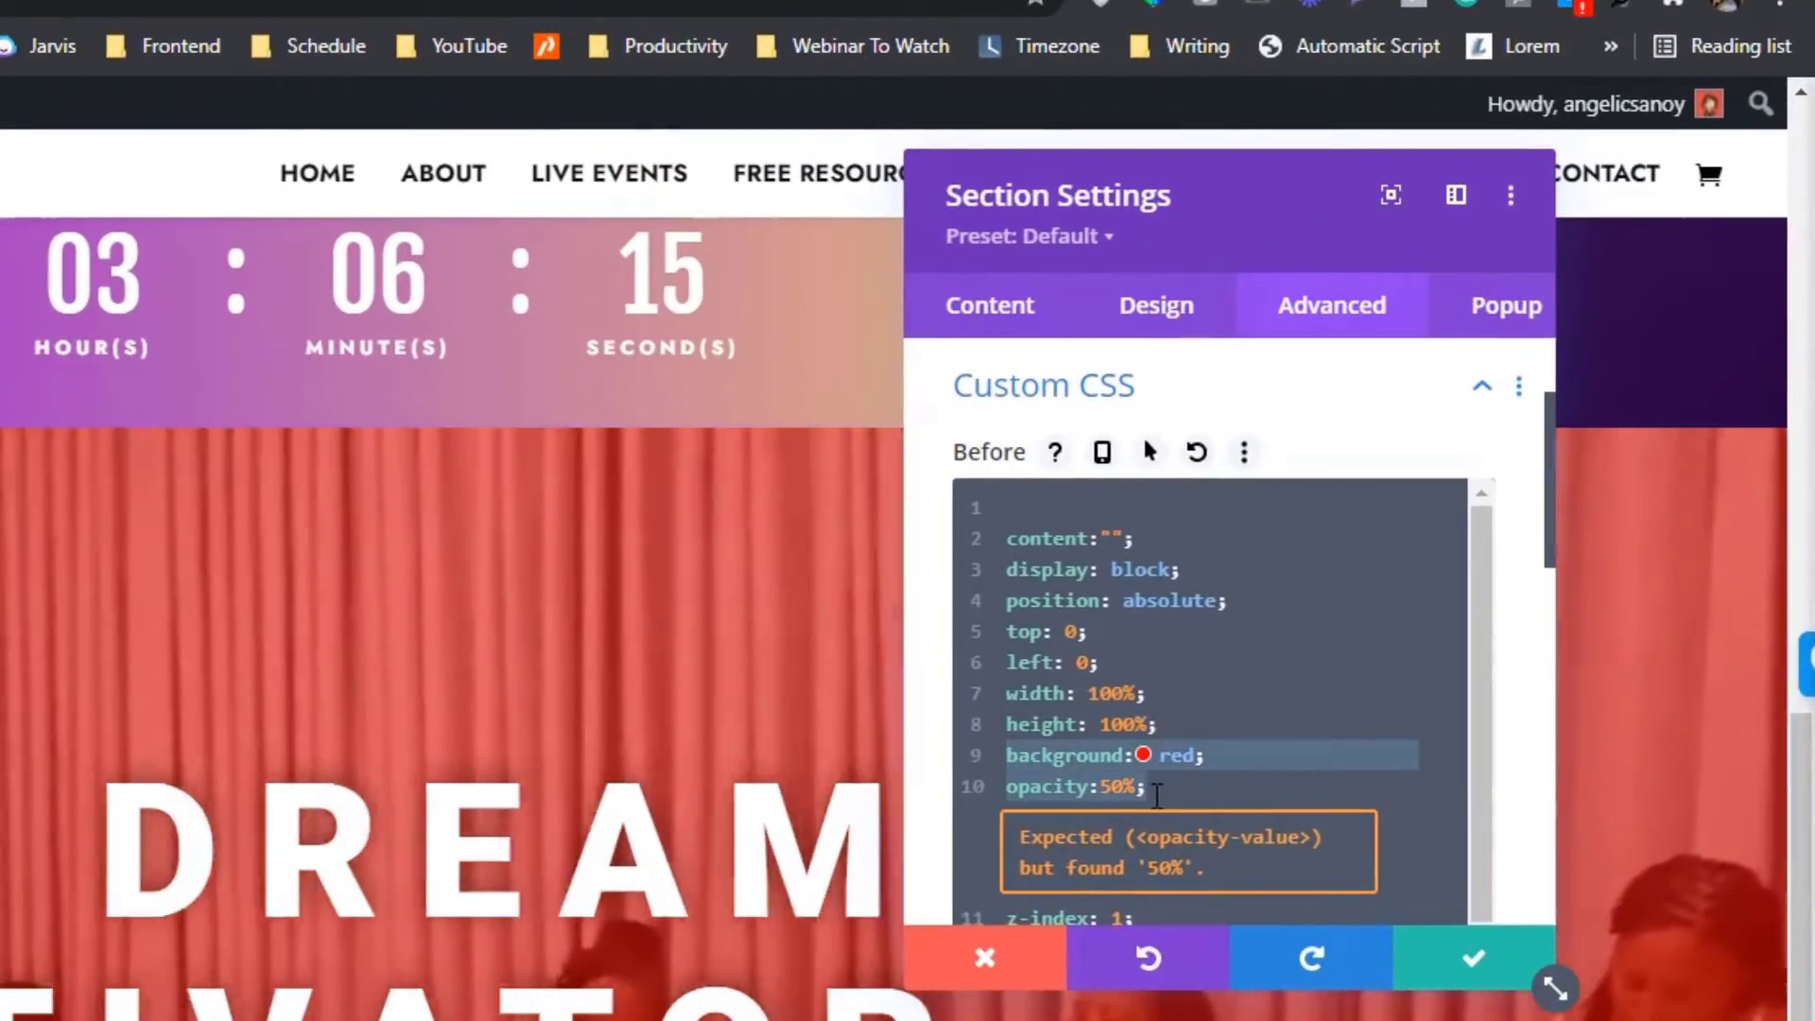
key(BackSpace)
text(background-image: linear-gradient( 142deg ,rgba(38,241,252,0.61) 0%,#5e1196 100%)!important;)
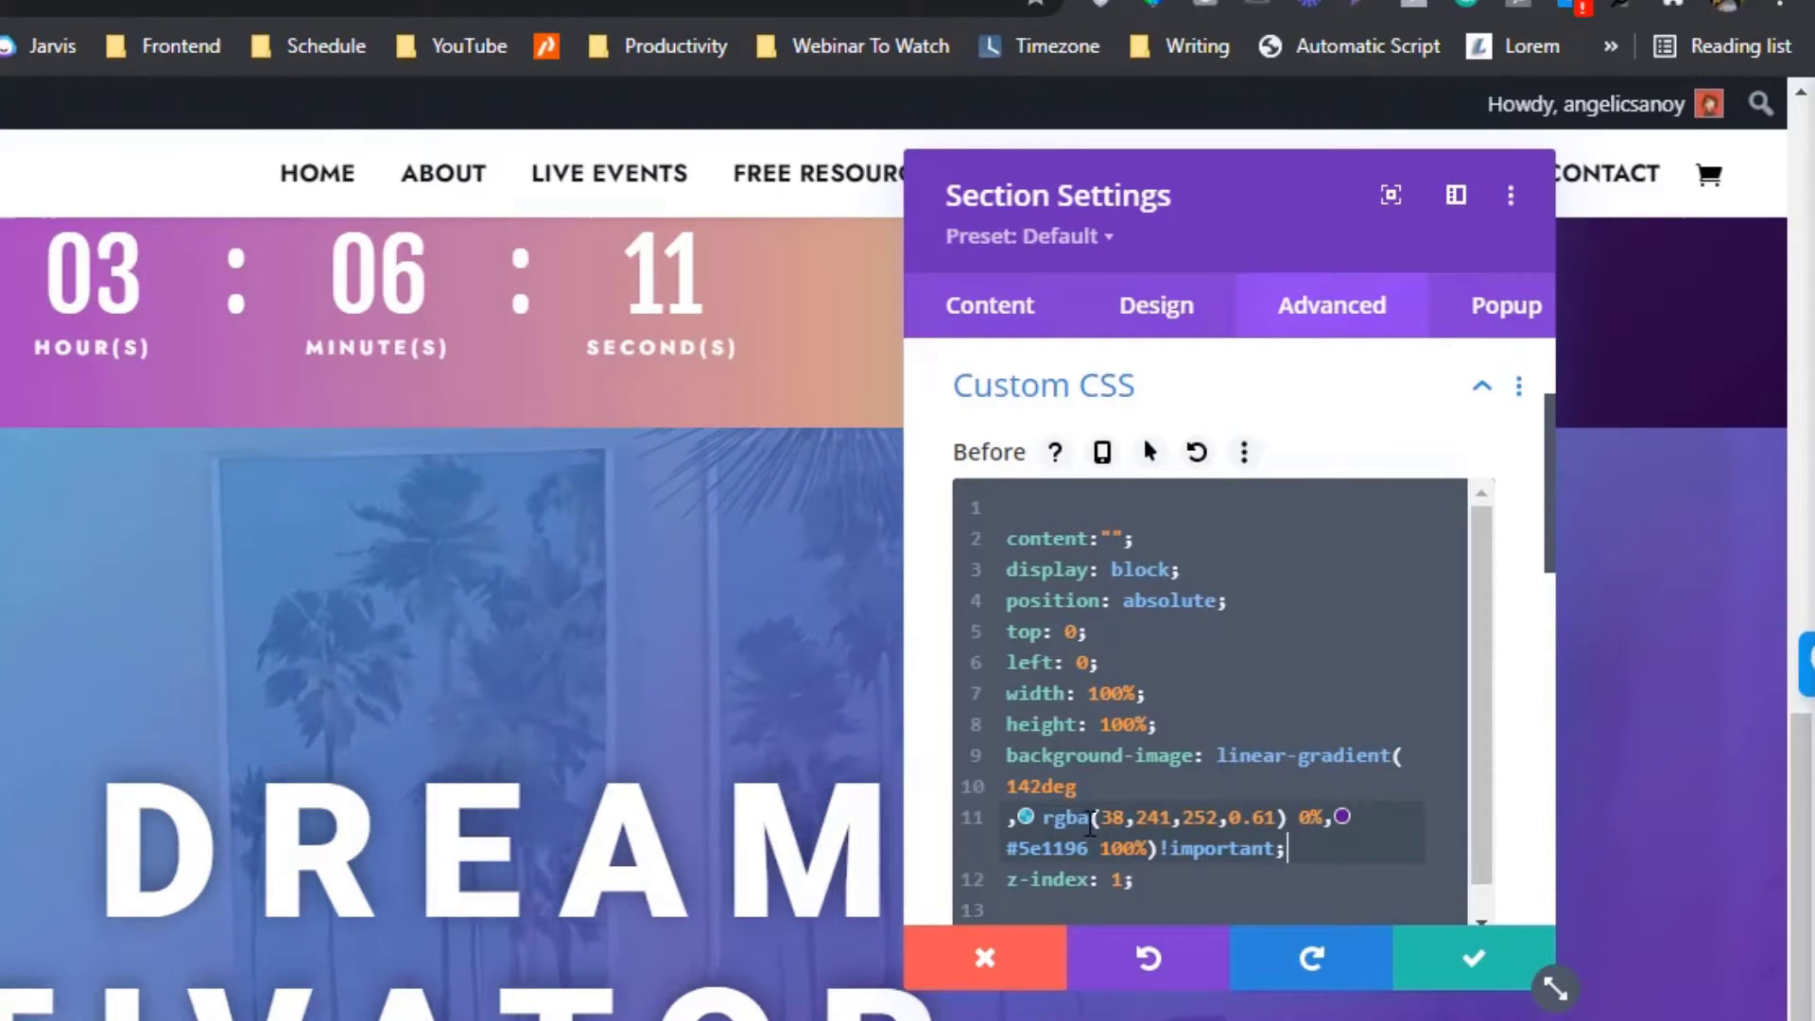
- Change the gradient's first colour to the dark blue rgba(45,47,154,0.61)
click(1026, 818)
drag(1154, 899, 1375, 915)
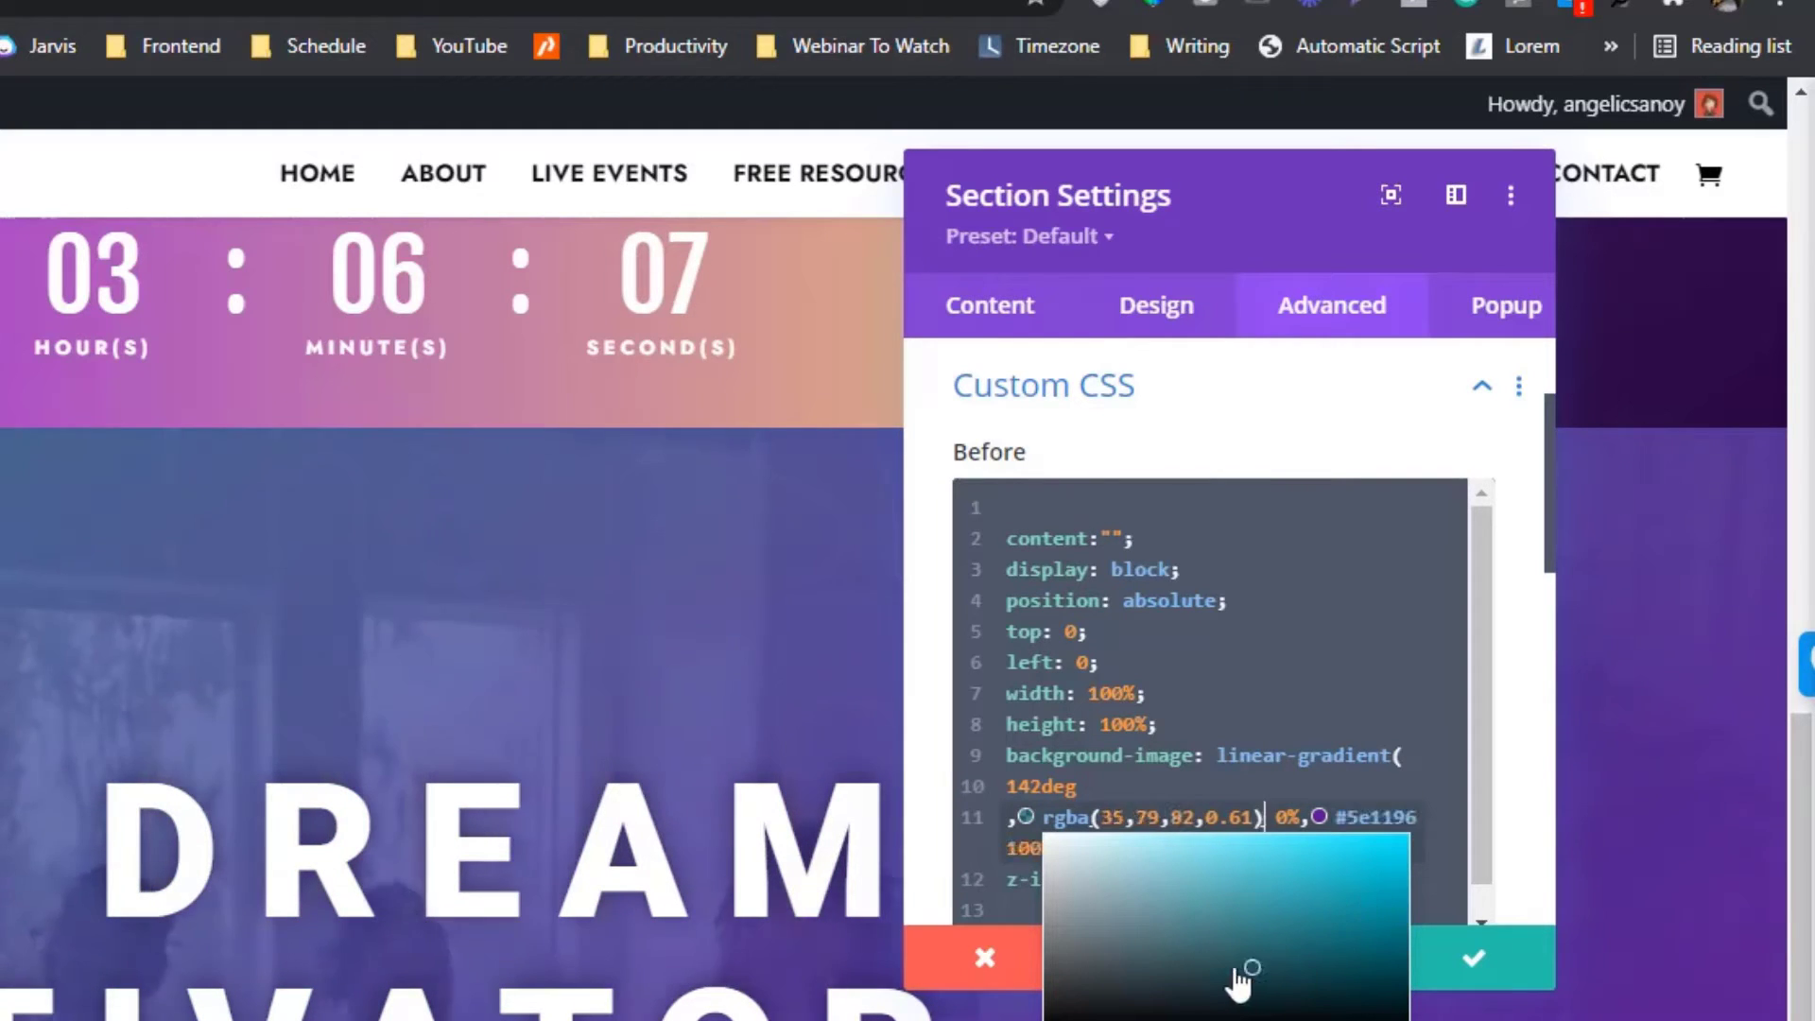
drag(1239, 983, 1303, 911)
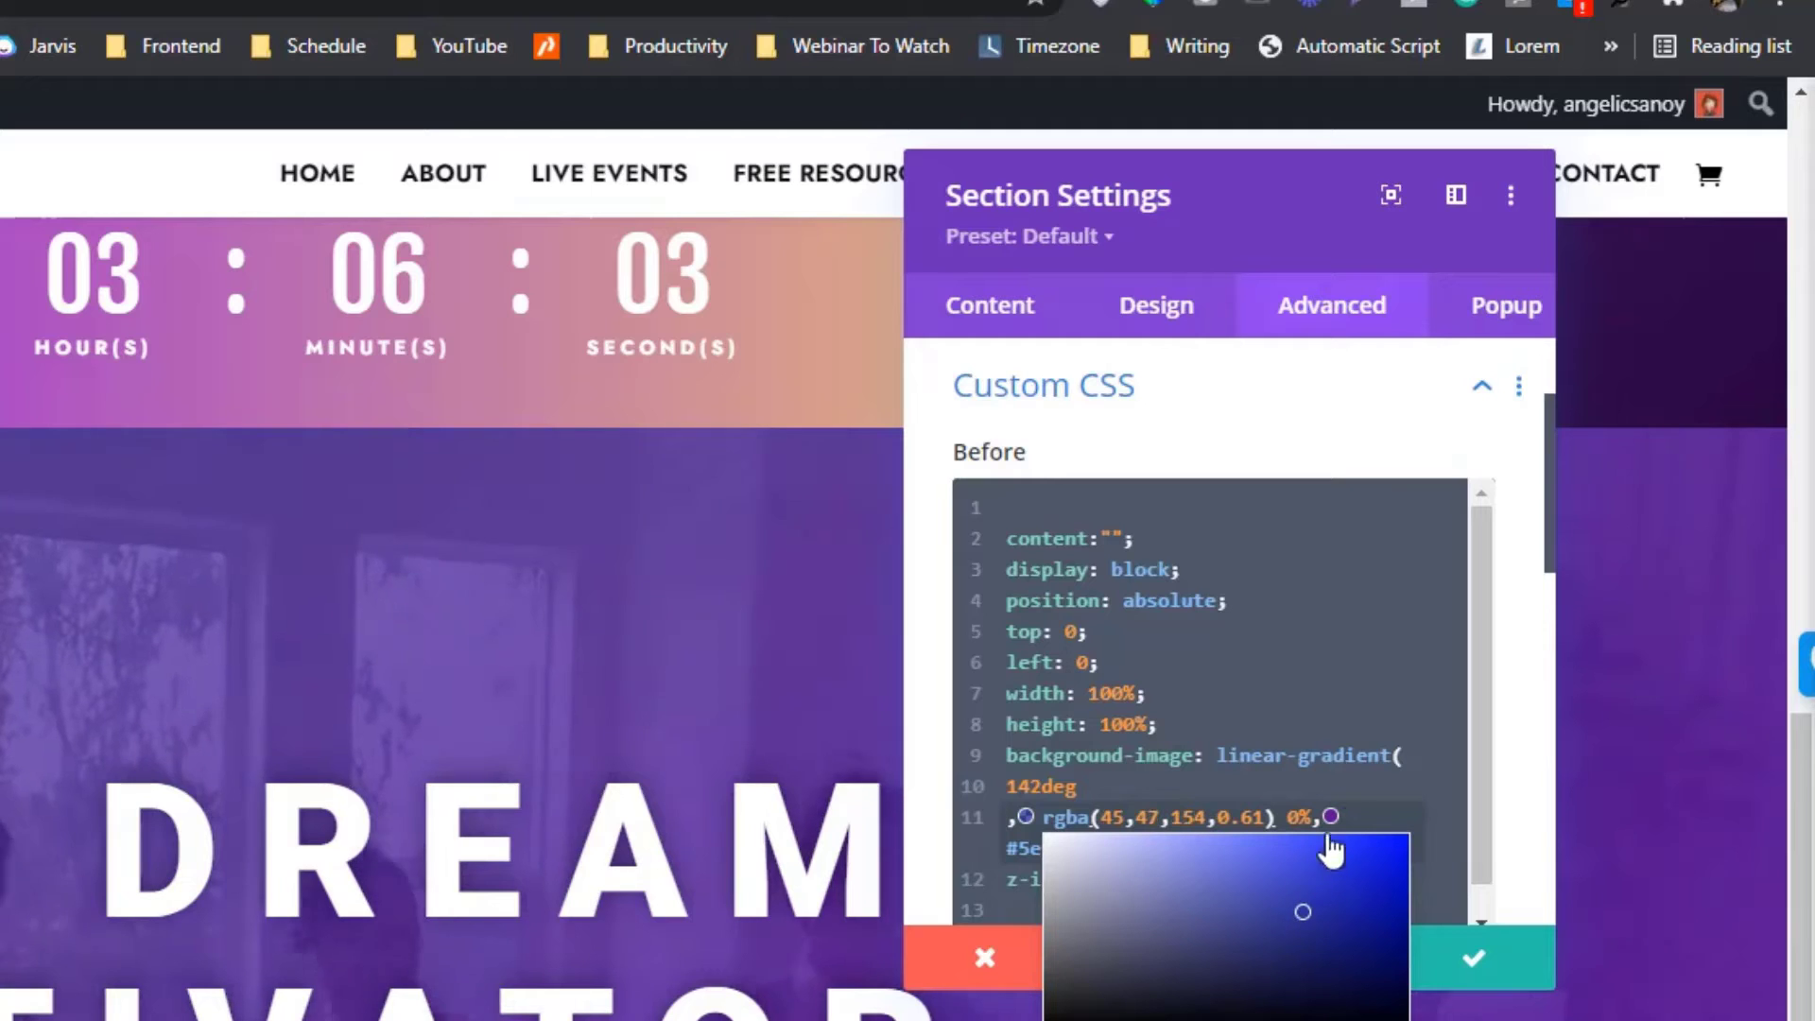
click(1358, 721)
- Remove the blank first line above the content declaration in the Before CSS
scroll(1142, 433, up, 2)
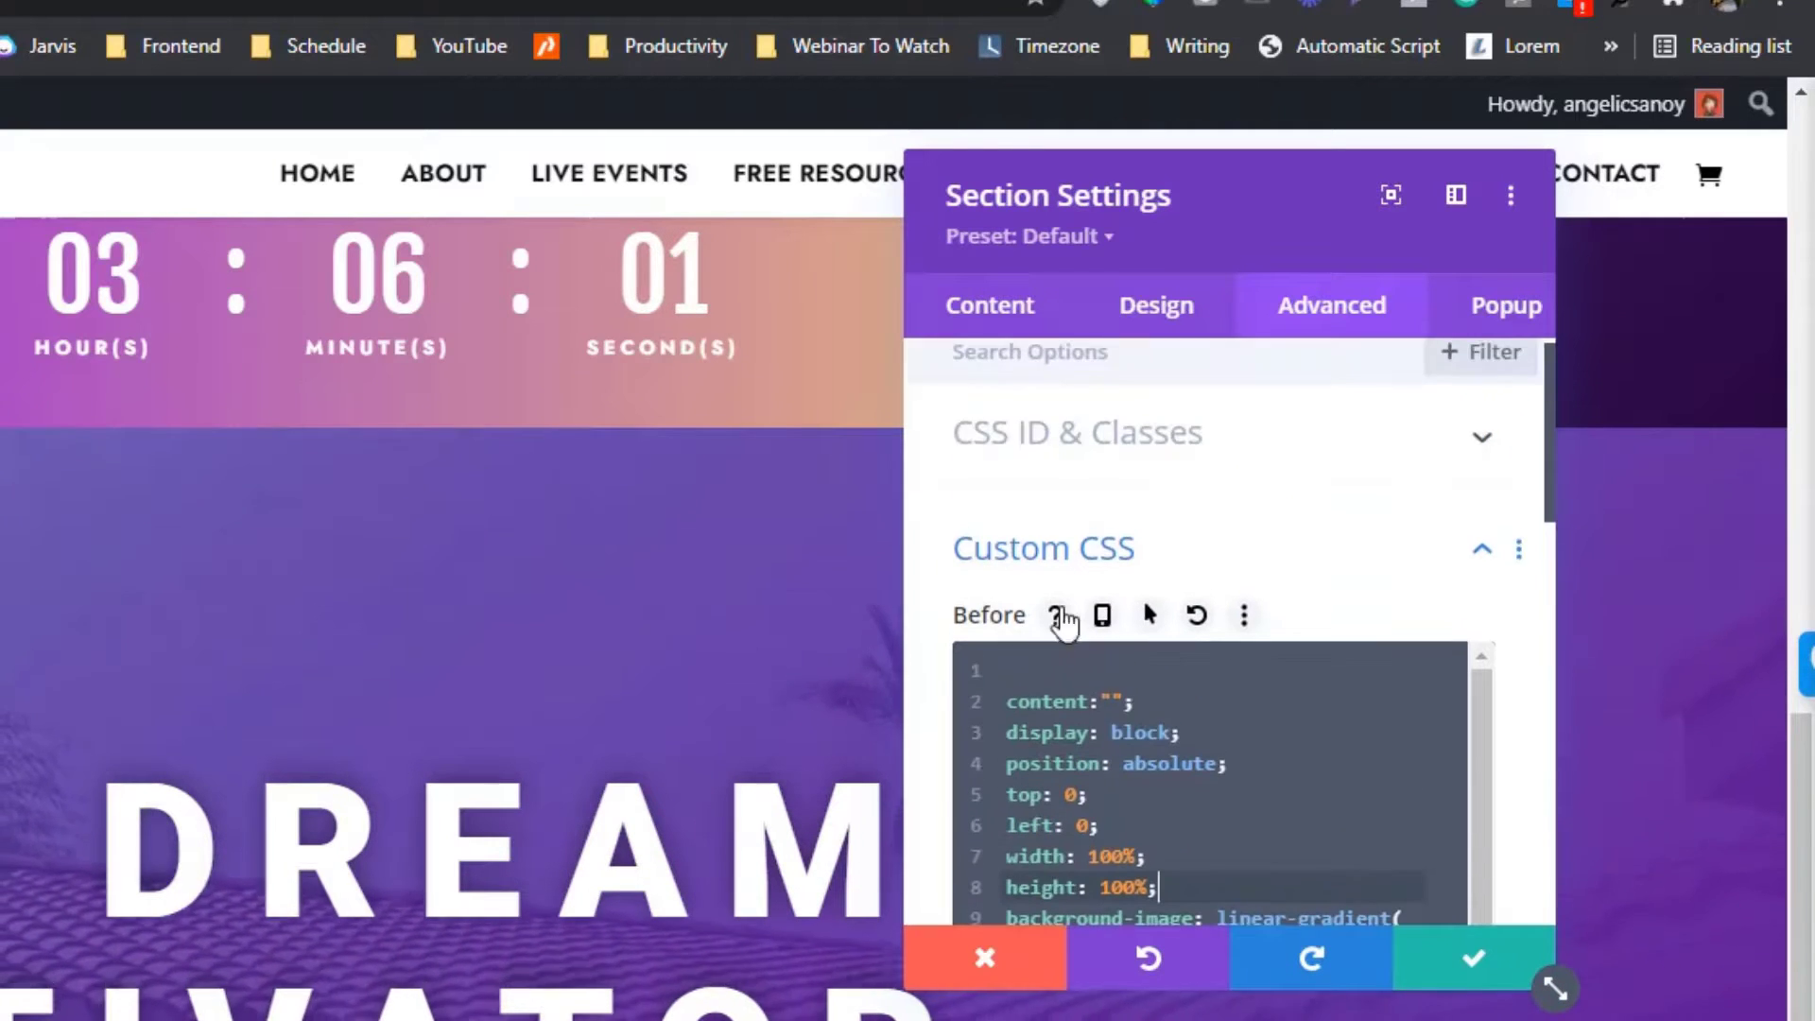
click(1008, 701)
key(BackSpace)
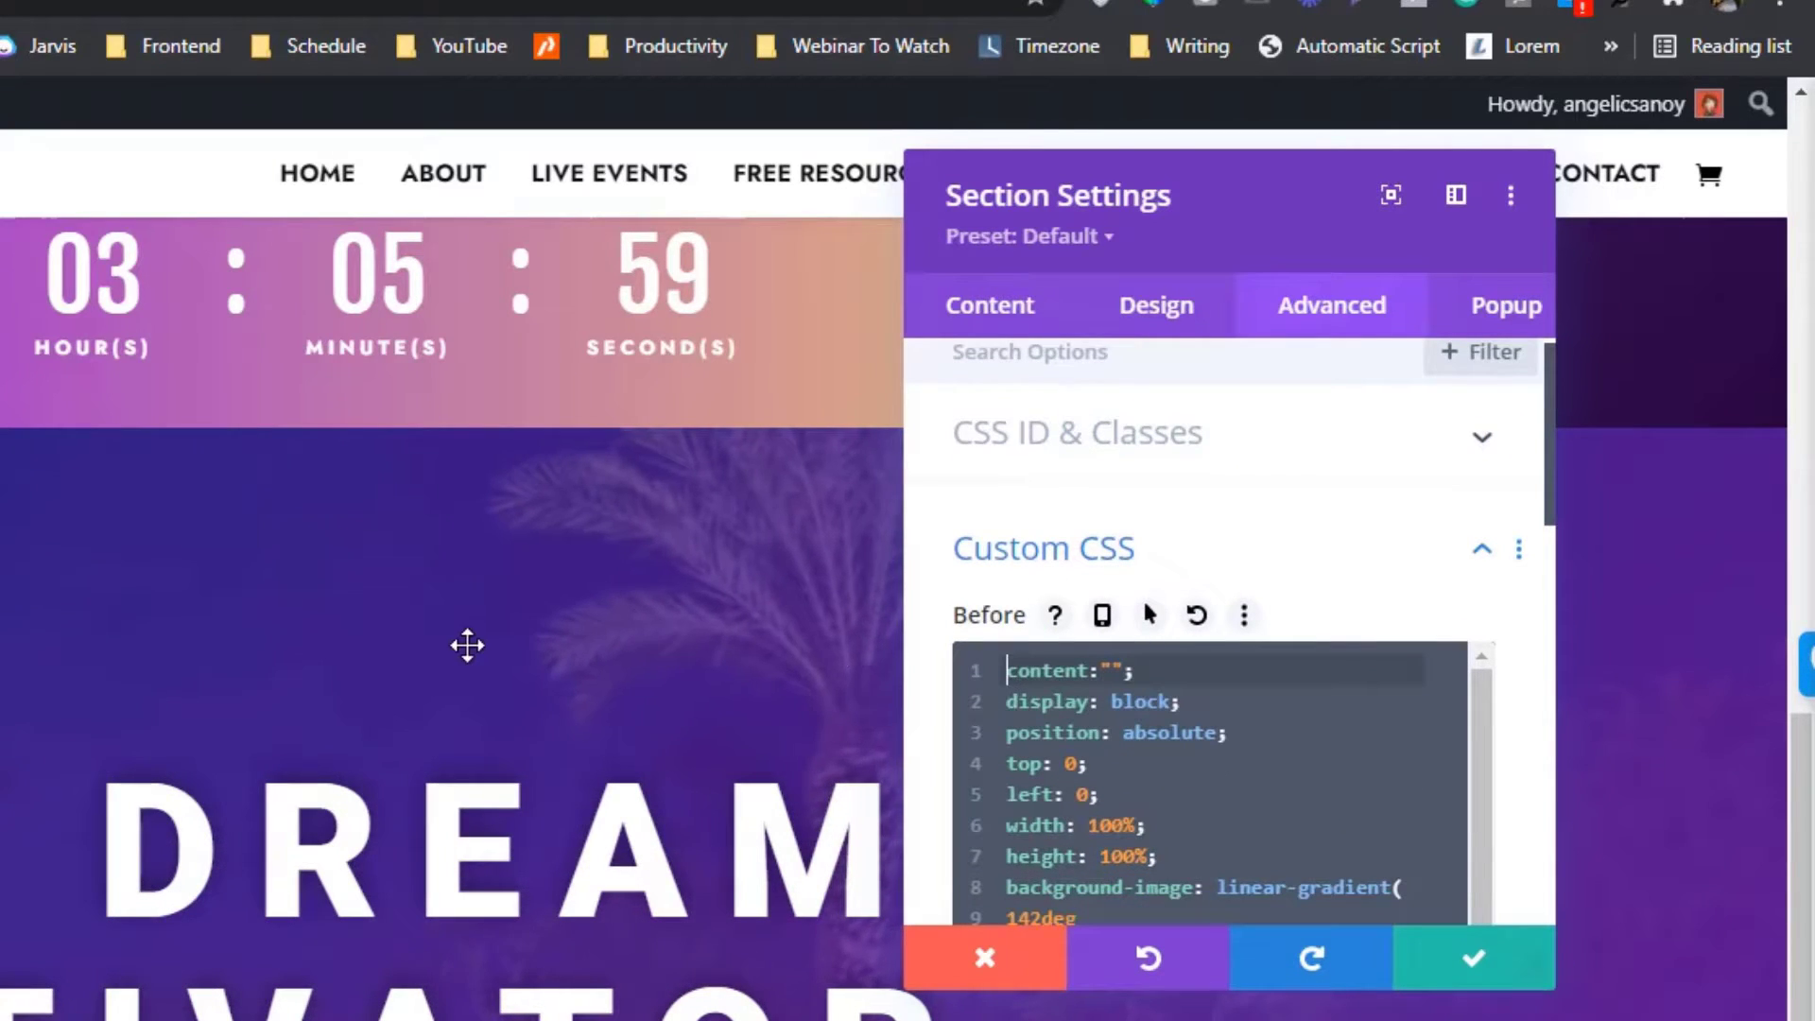
- Review the complete Before CSS and clear all of it from the field
scroll(1365, 688, down, 1)
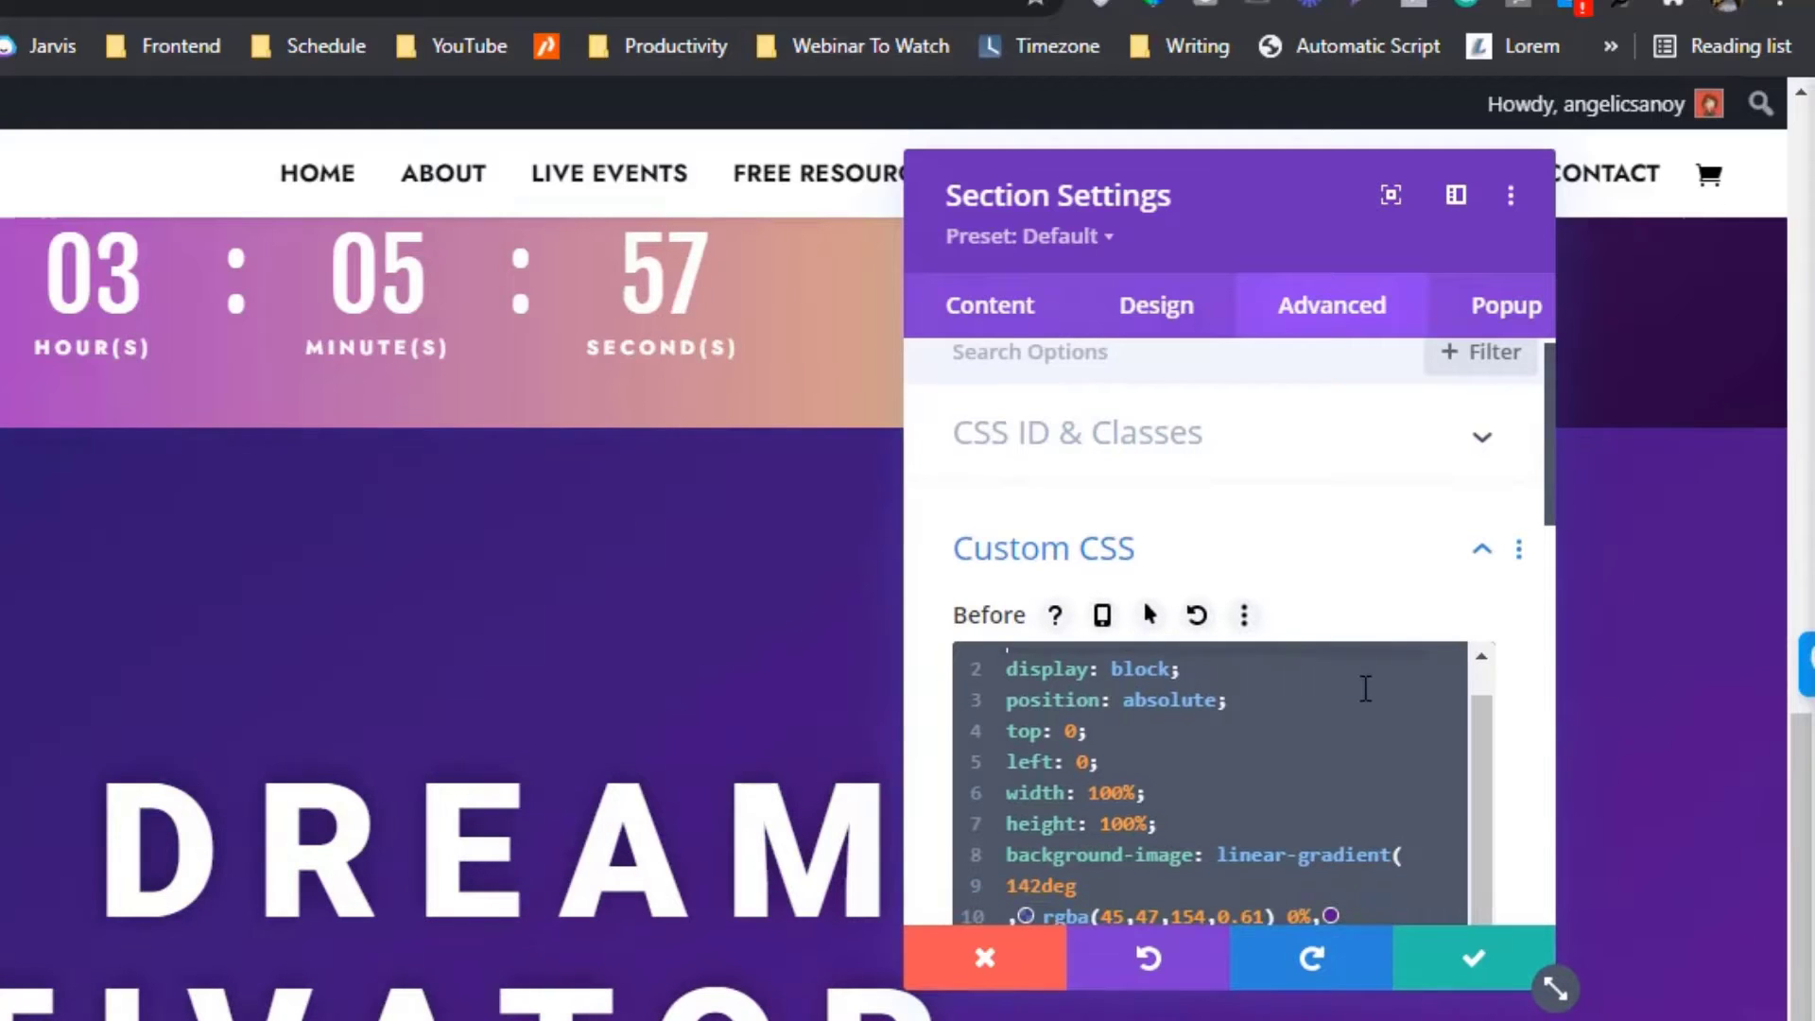
scroll(1365, 688, up, 1)
scroll(1361, 501, down, 2)
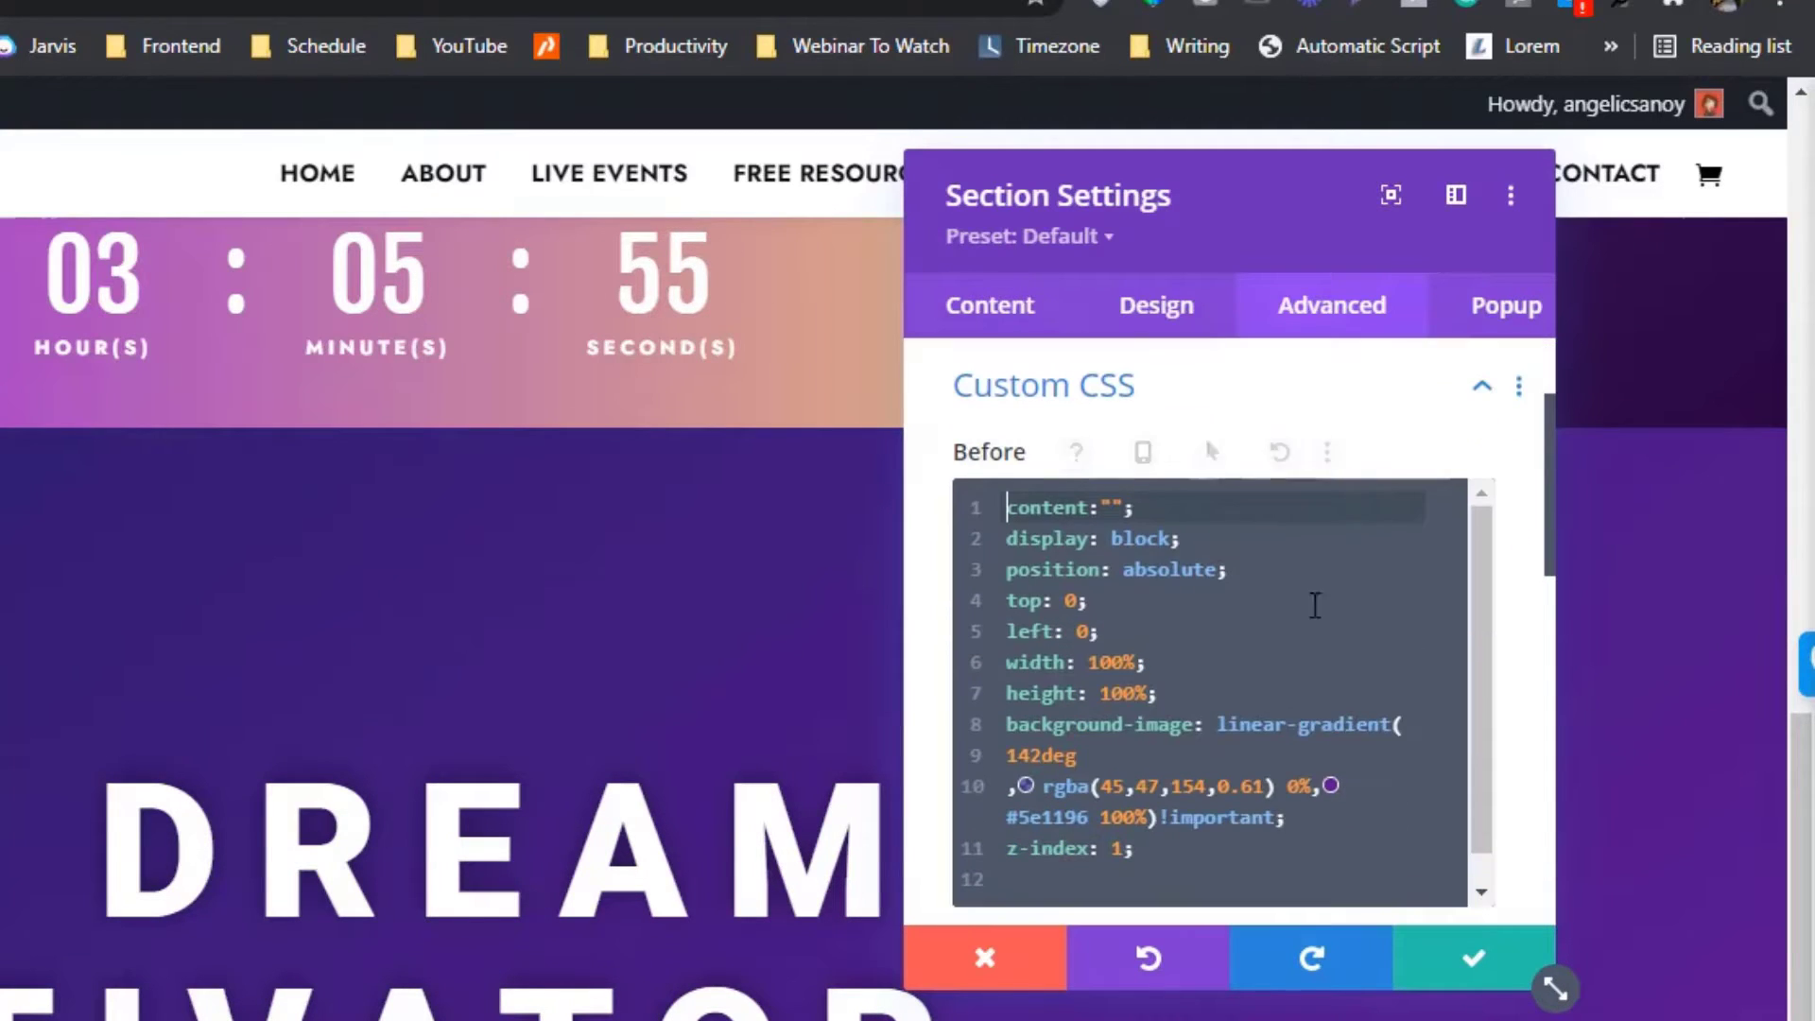
click(1304, 632)
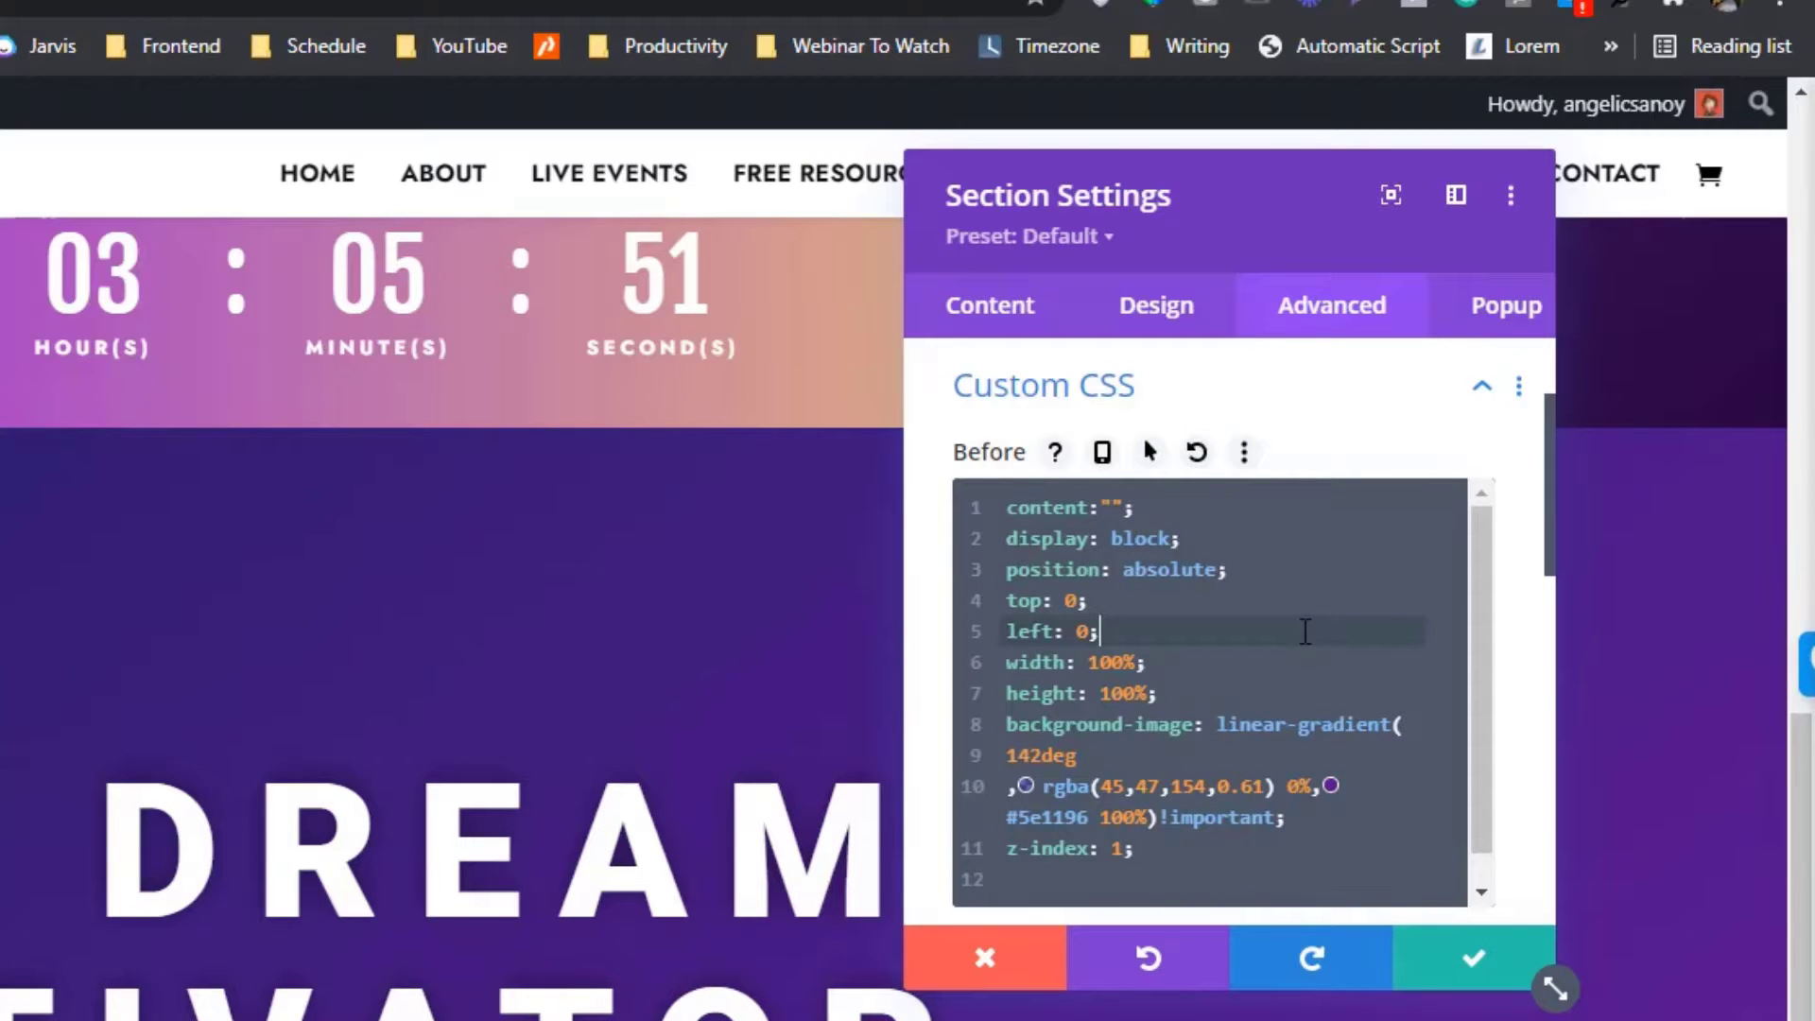
key(ctrl+a)
key(BackSpace)
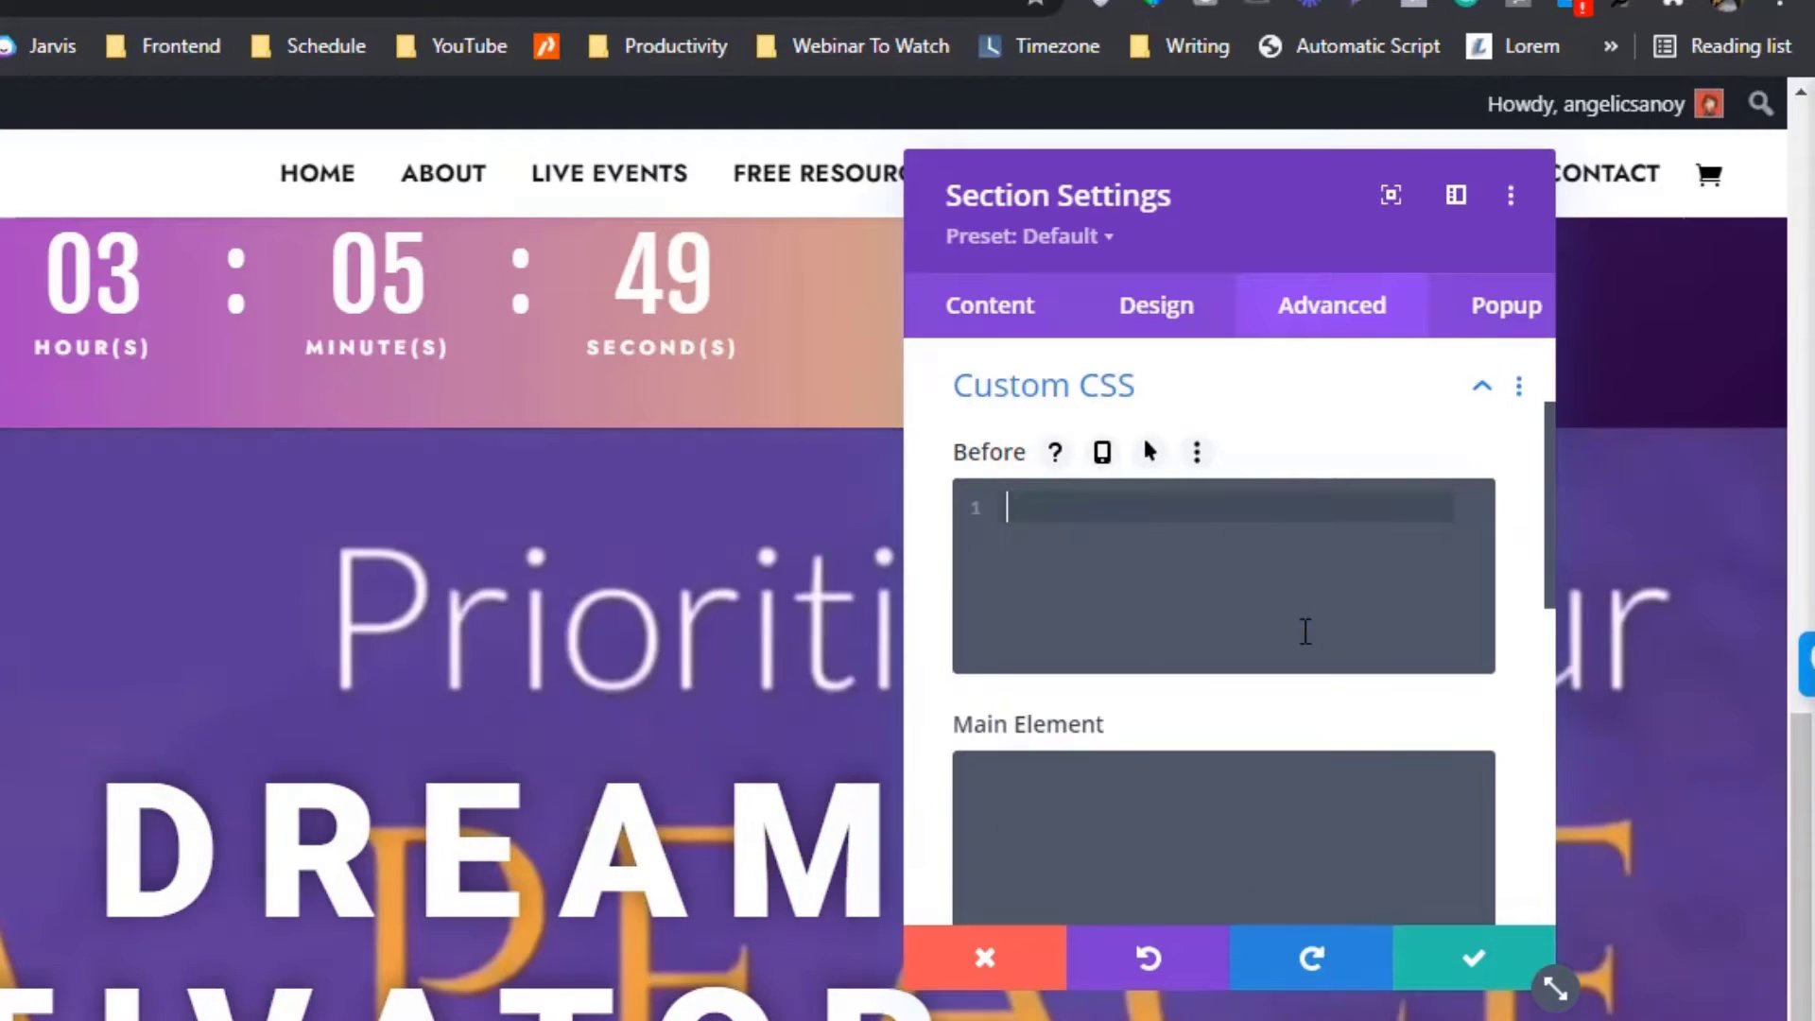
- Check the section without its overlay and revisit the Before field in its custom CSS settings
scroll(186, 839, up, 2)
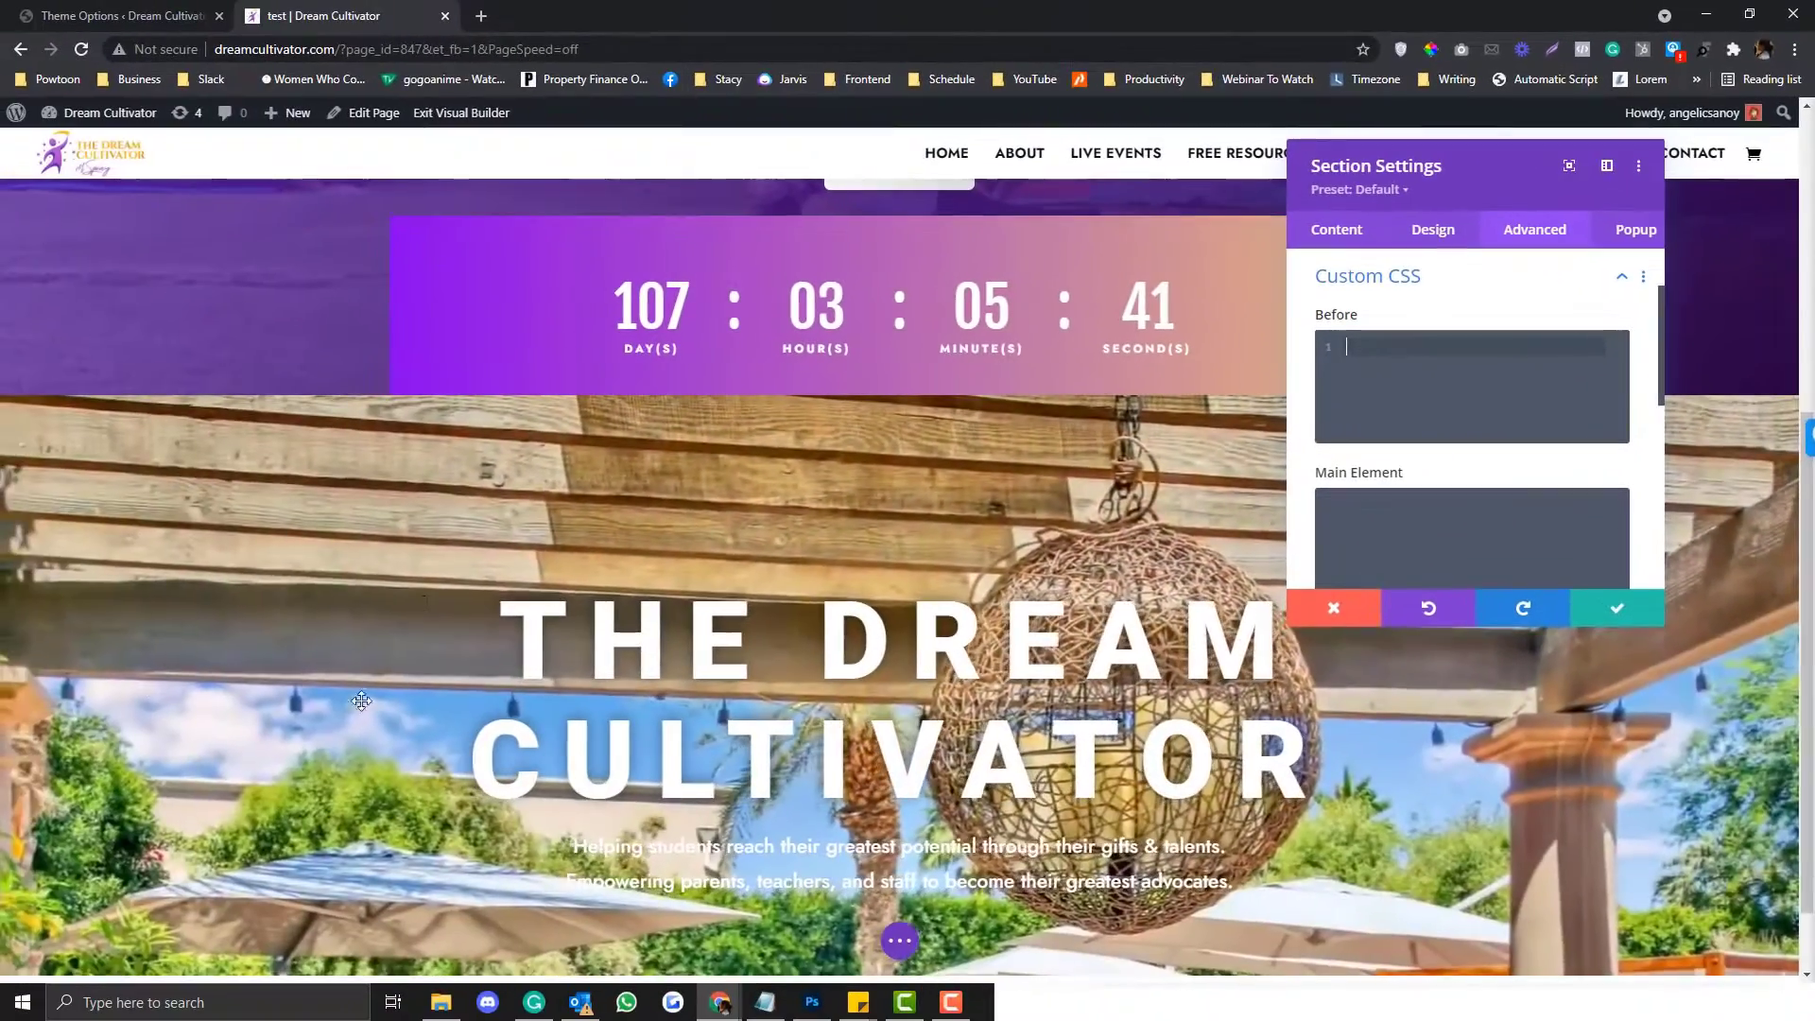
scroll(509, 446, down, 1)
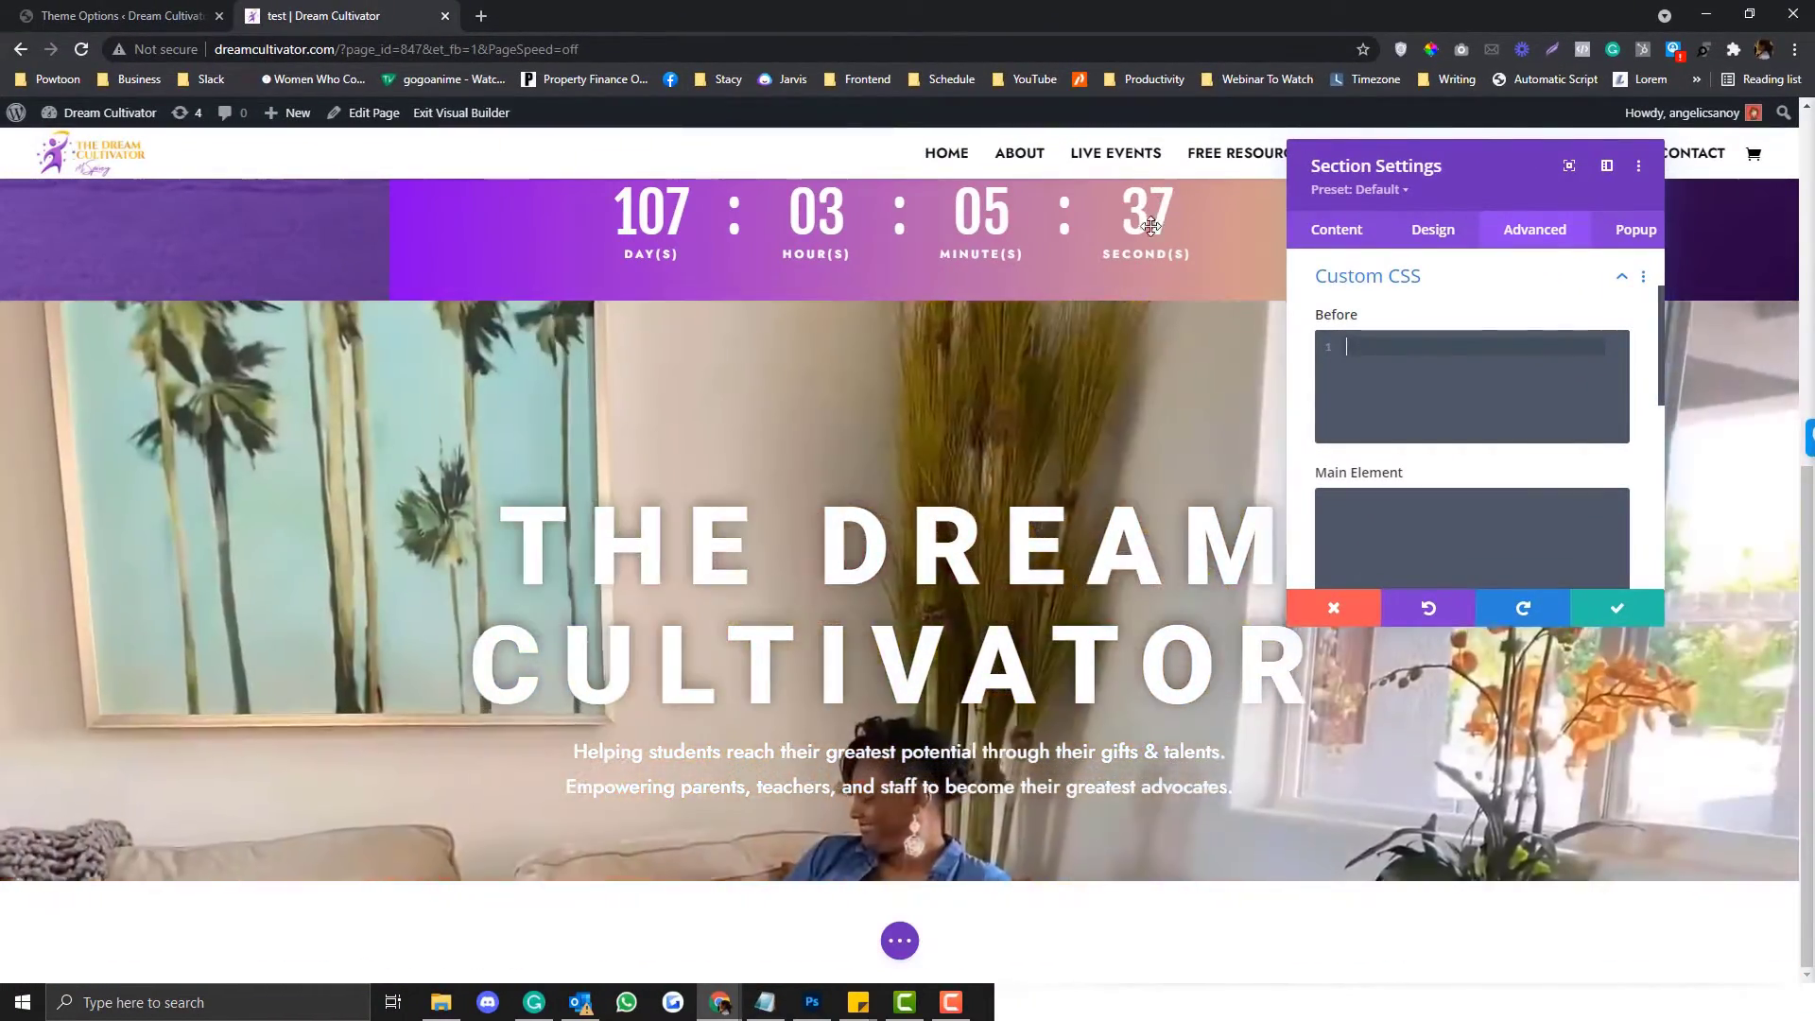
scroll(1073, 344, up, 1)
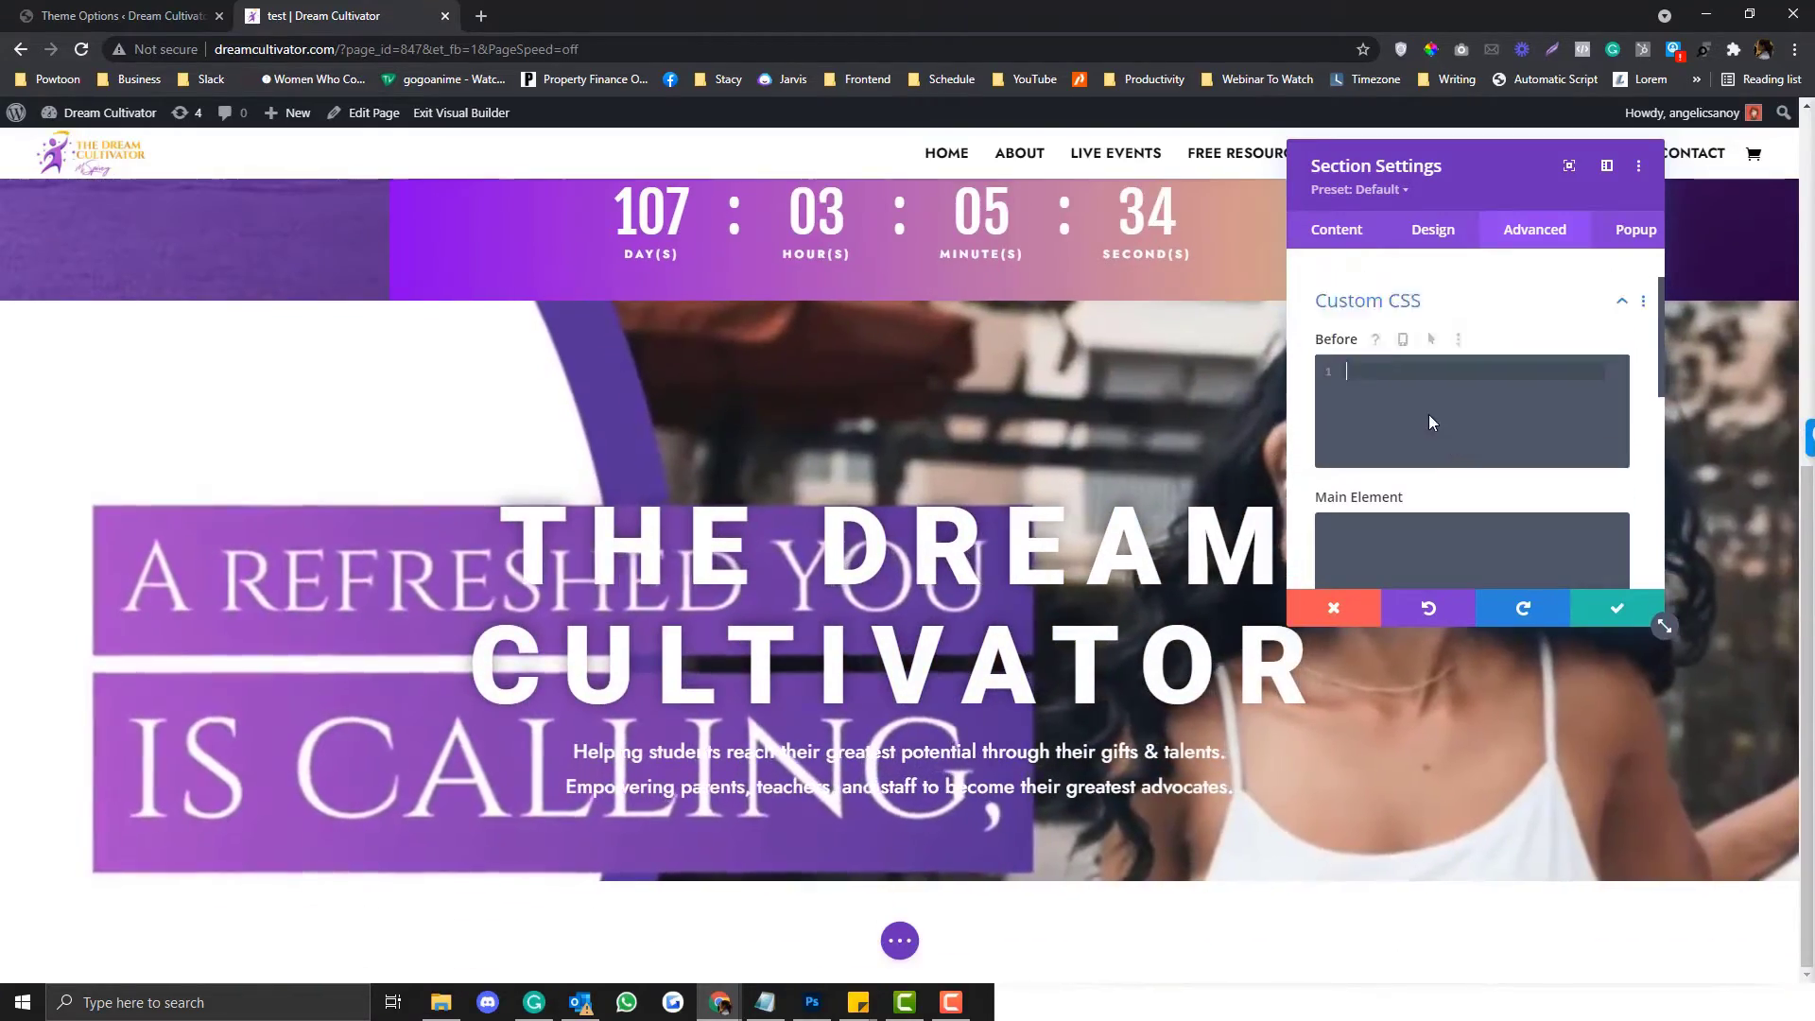
scroll(1432, 421, up, 2)
click(1433, 401)
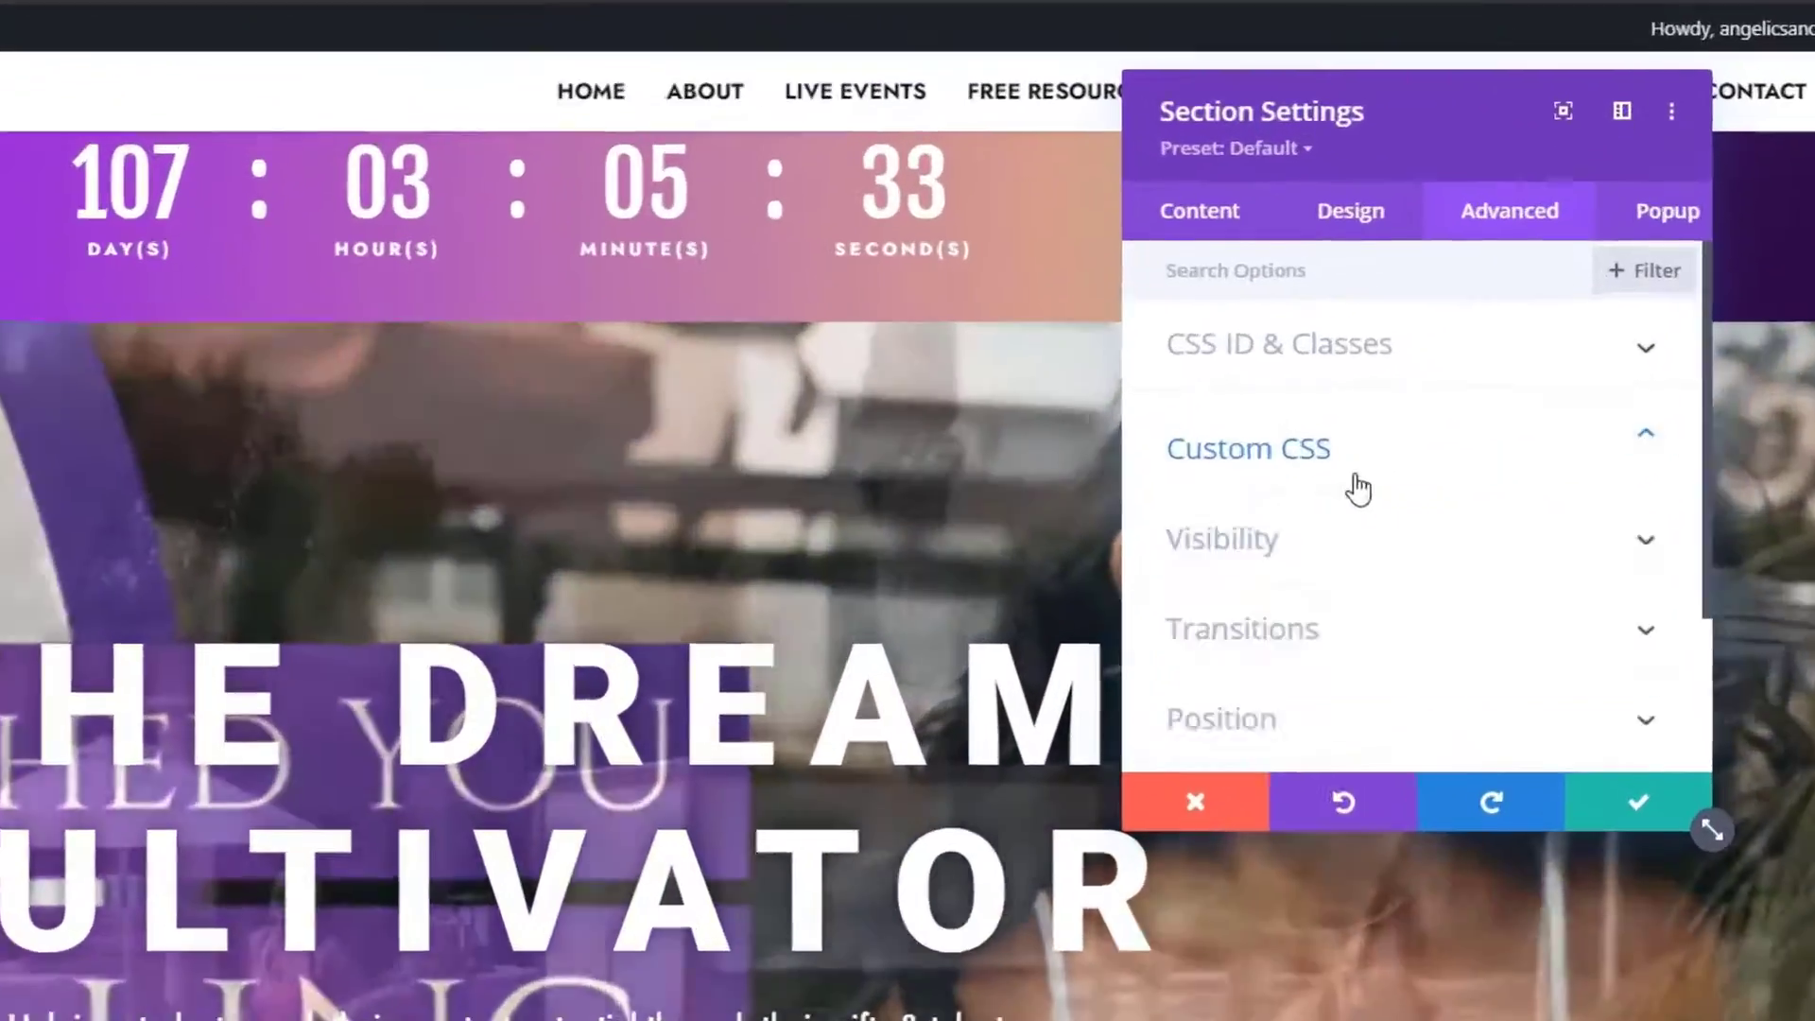
click(1433, 394)
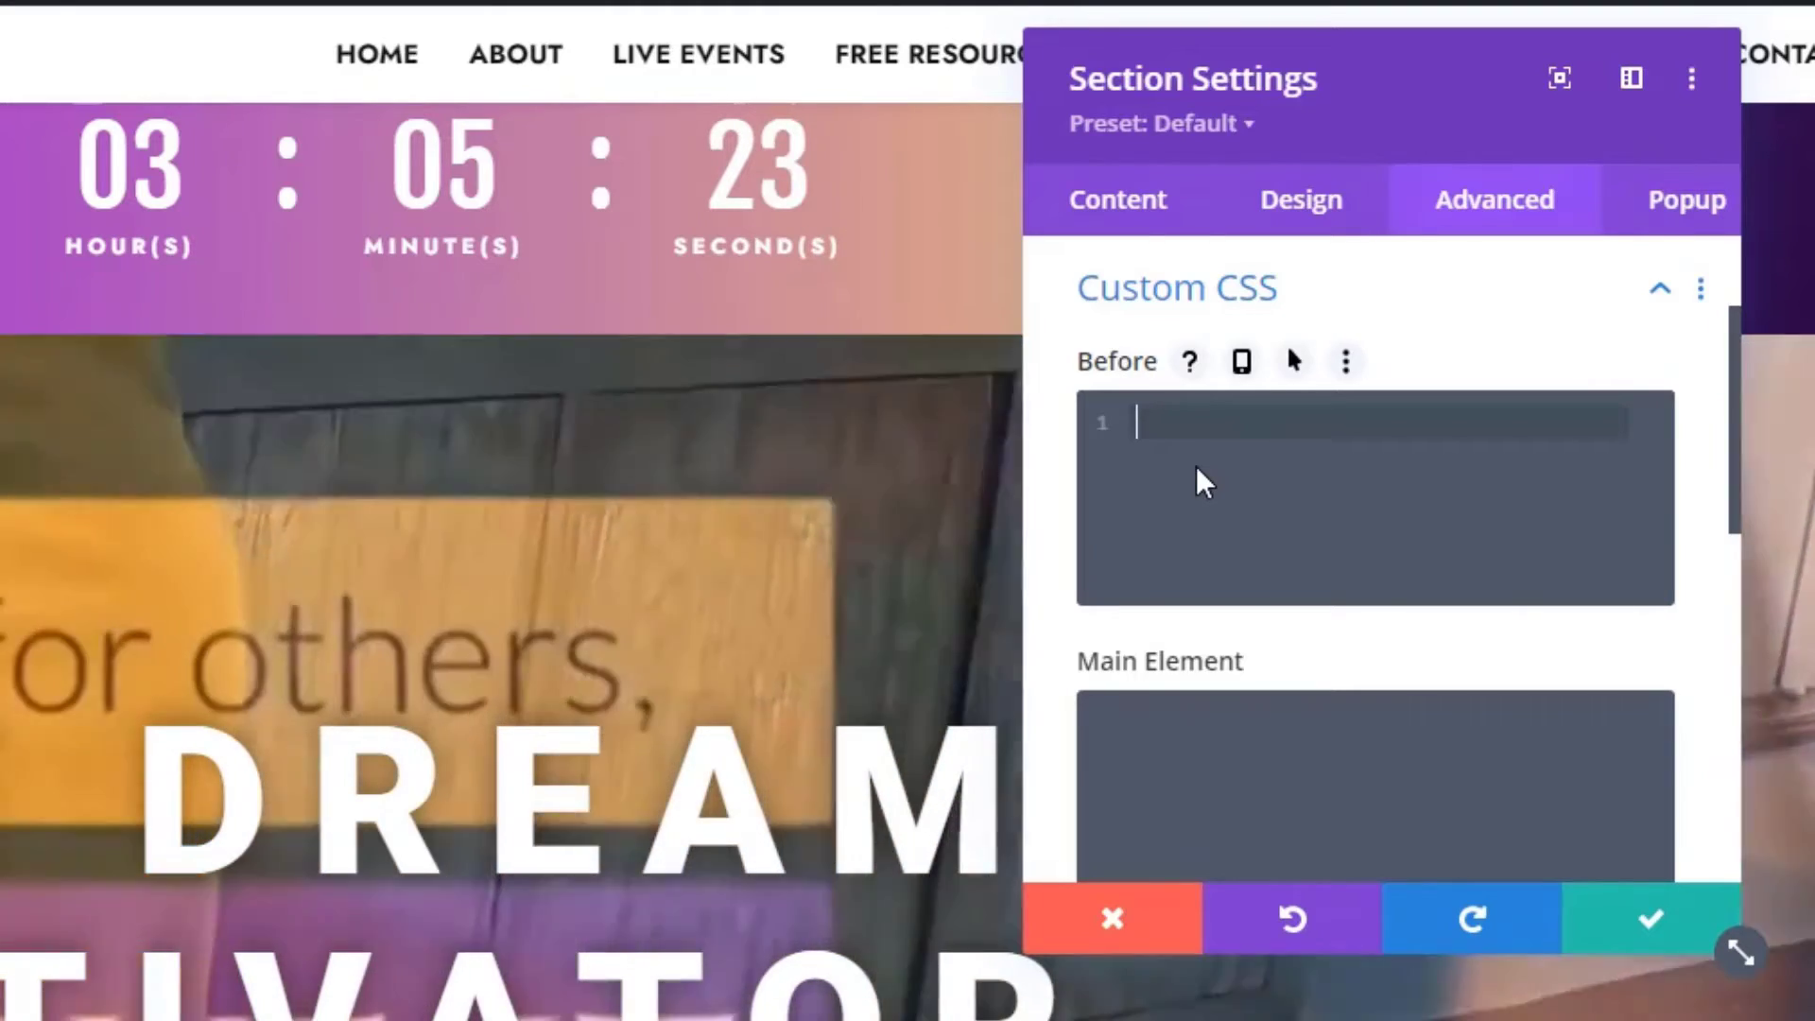
scroll(1195, 465, up, 3)
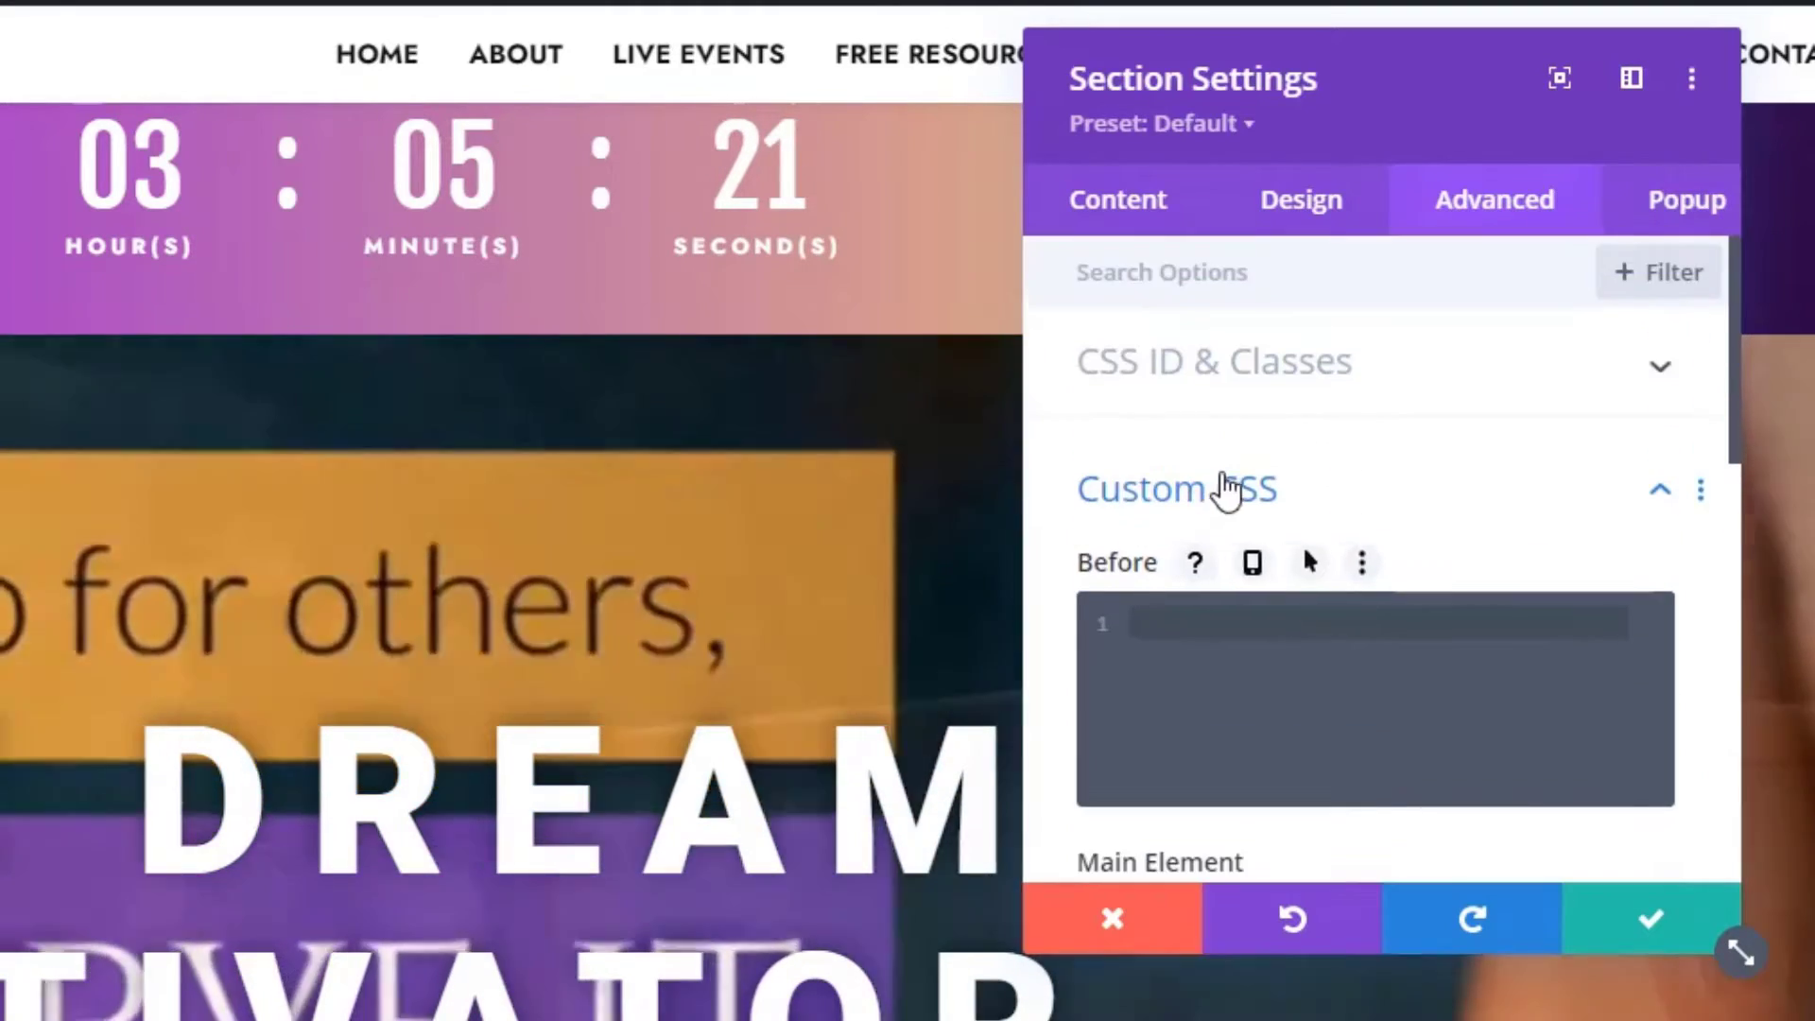
- Give the section the CSS class hero-overlay
click(1224, 490)
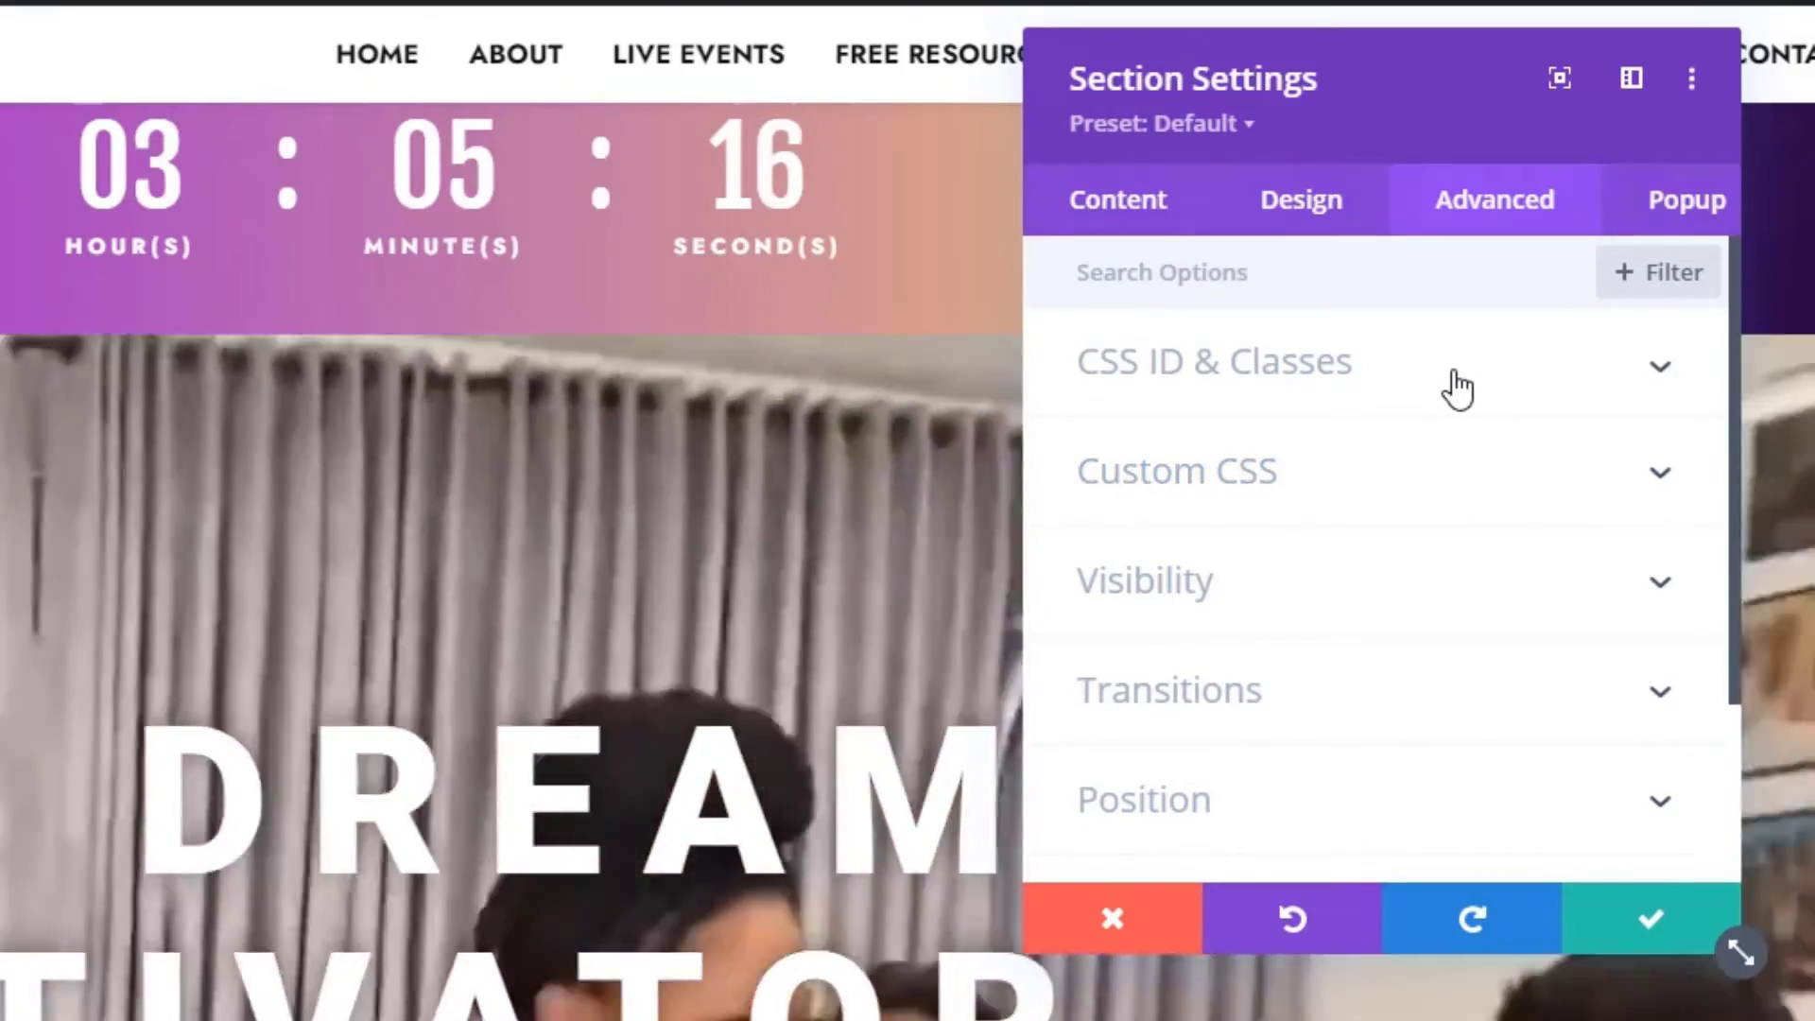
click(1459, 388)
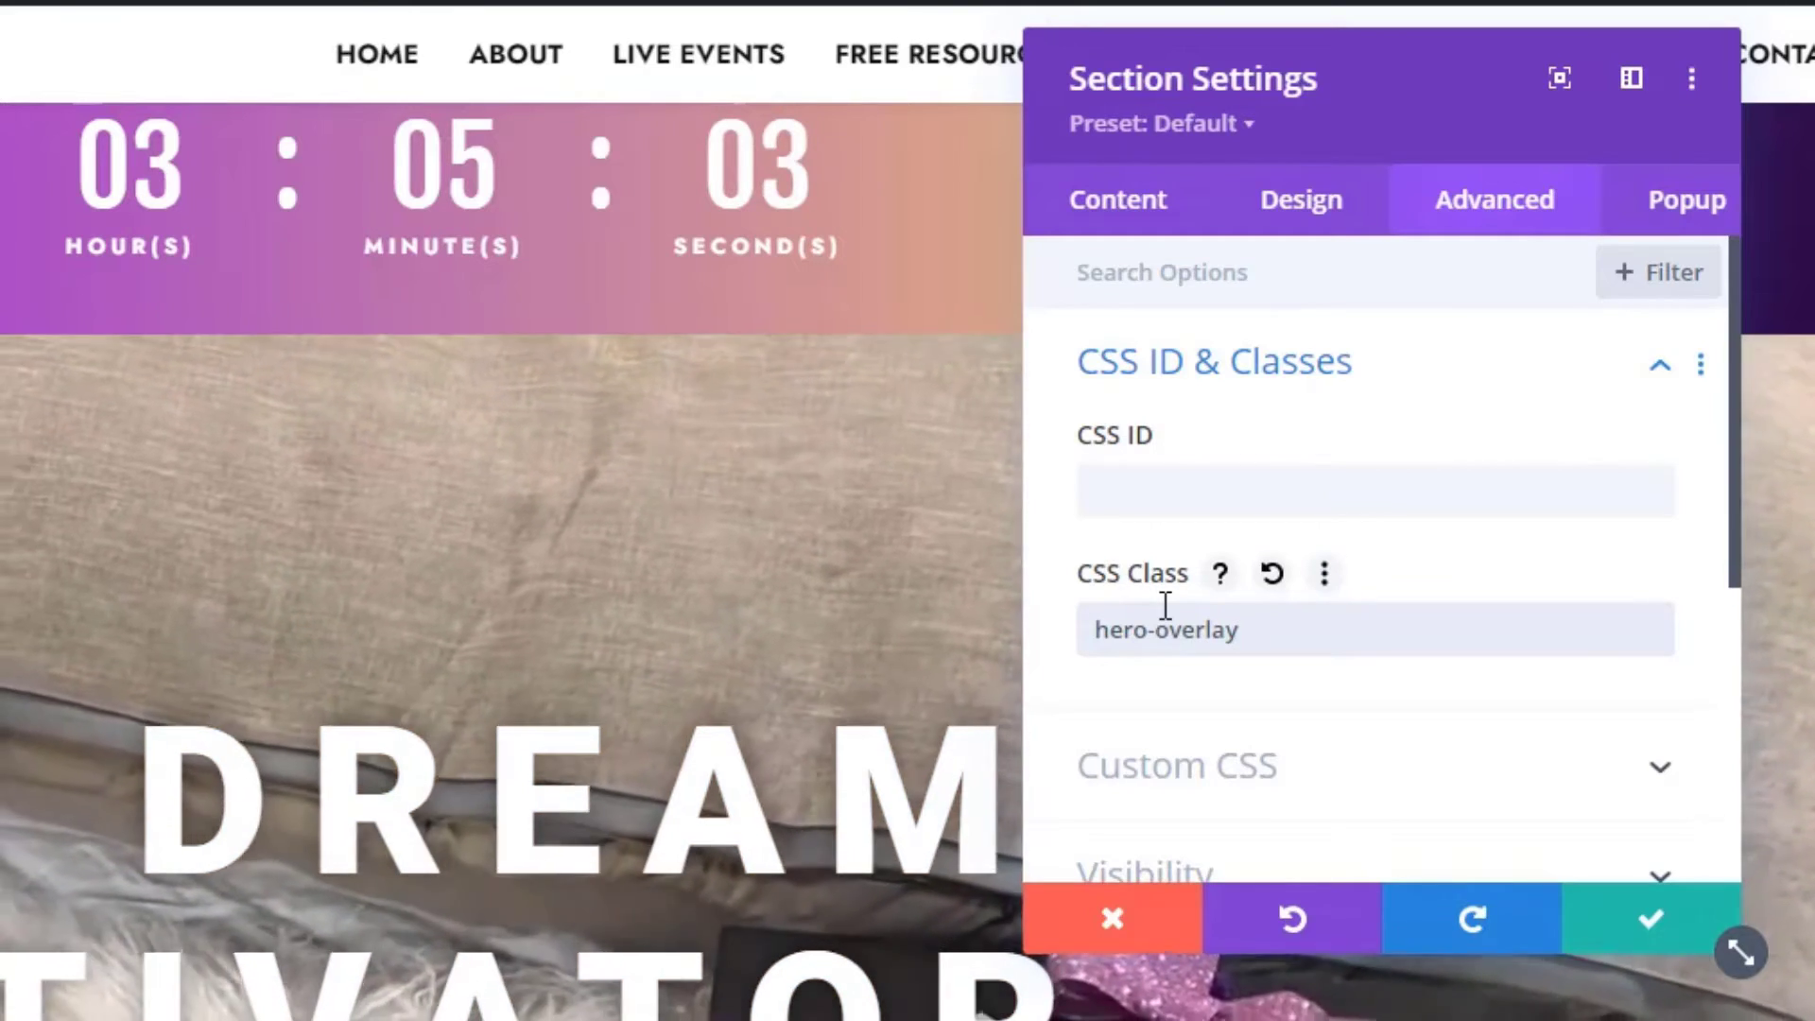
- Examine which CSS class the section's custom CSS Before field targets
click(1213, 733)
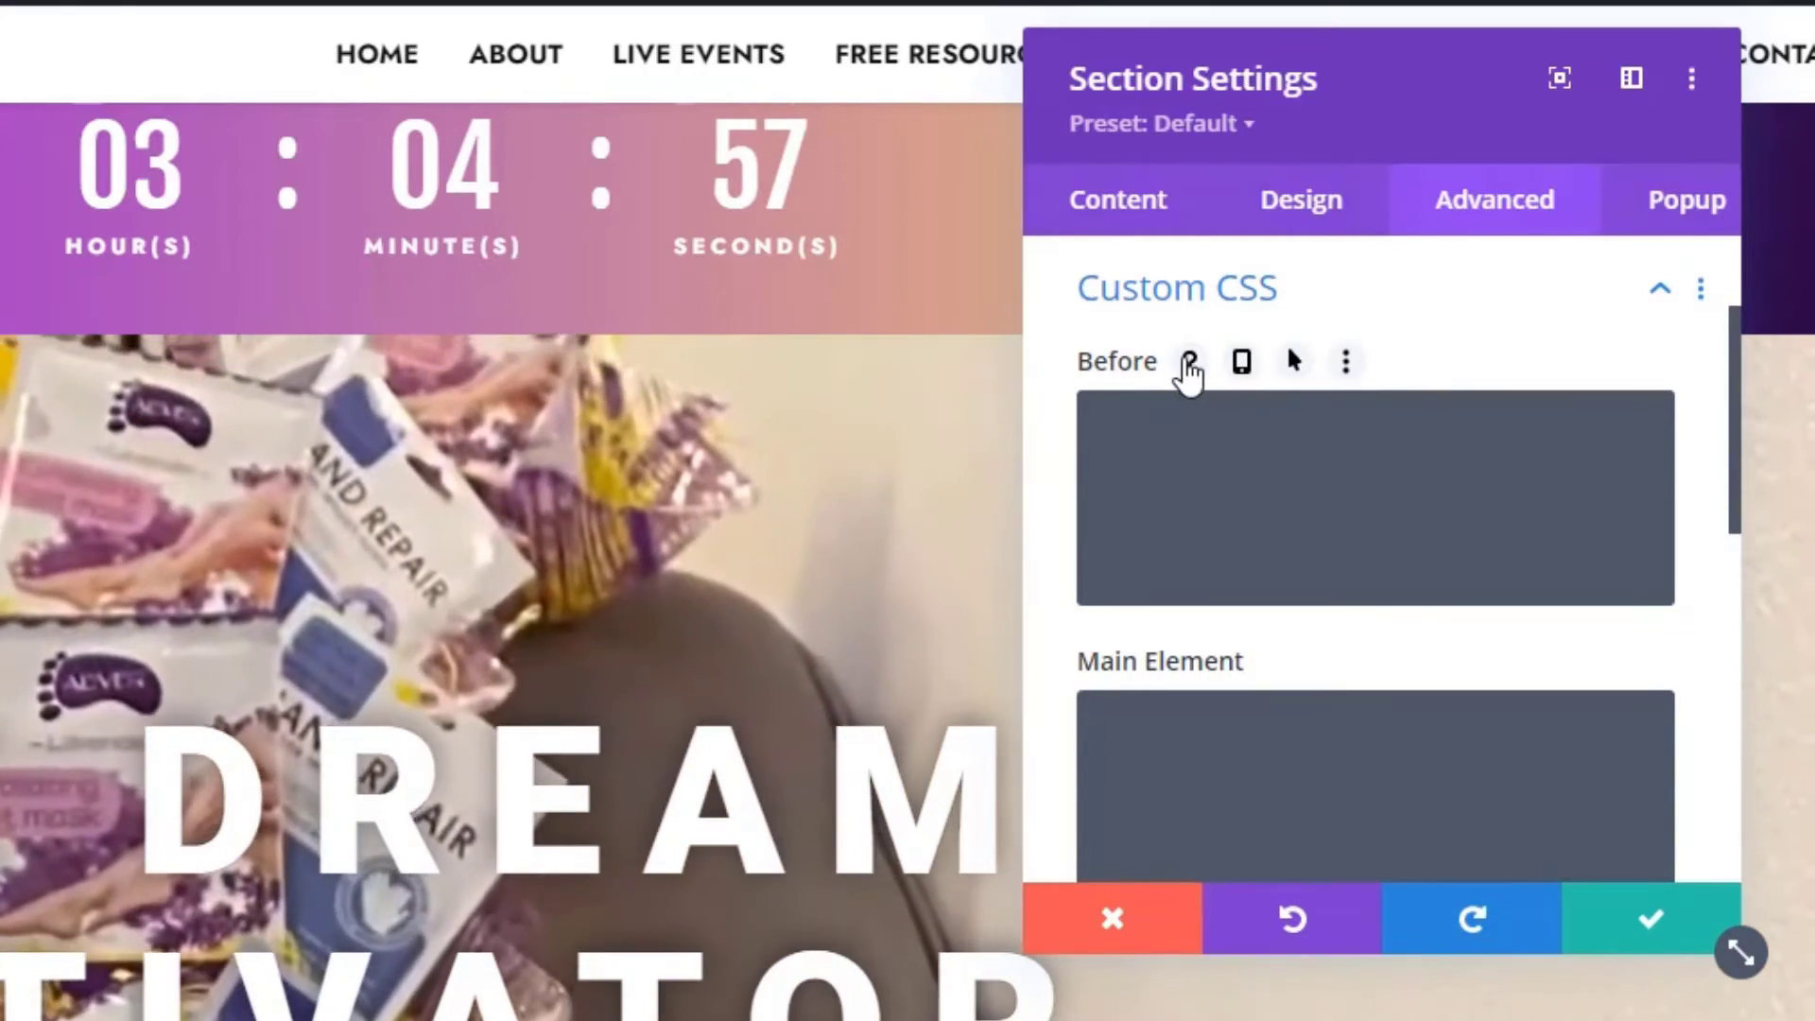
click(1190, 365)
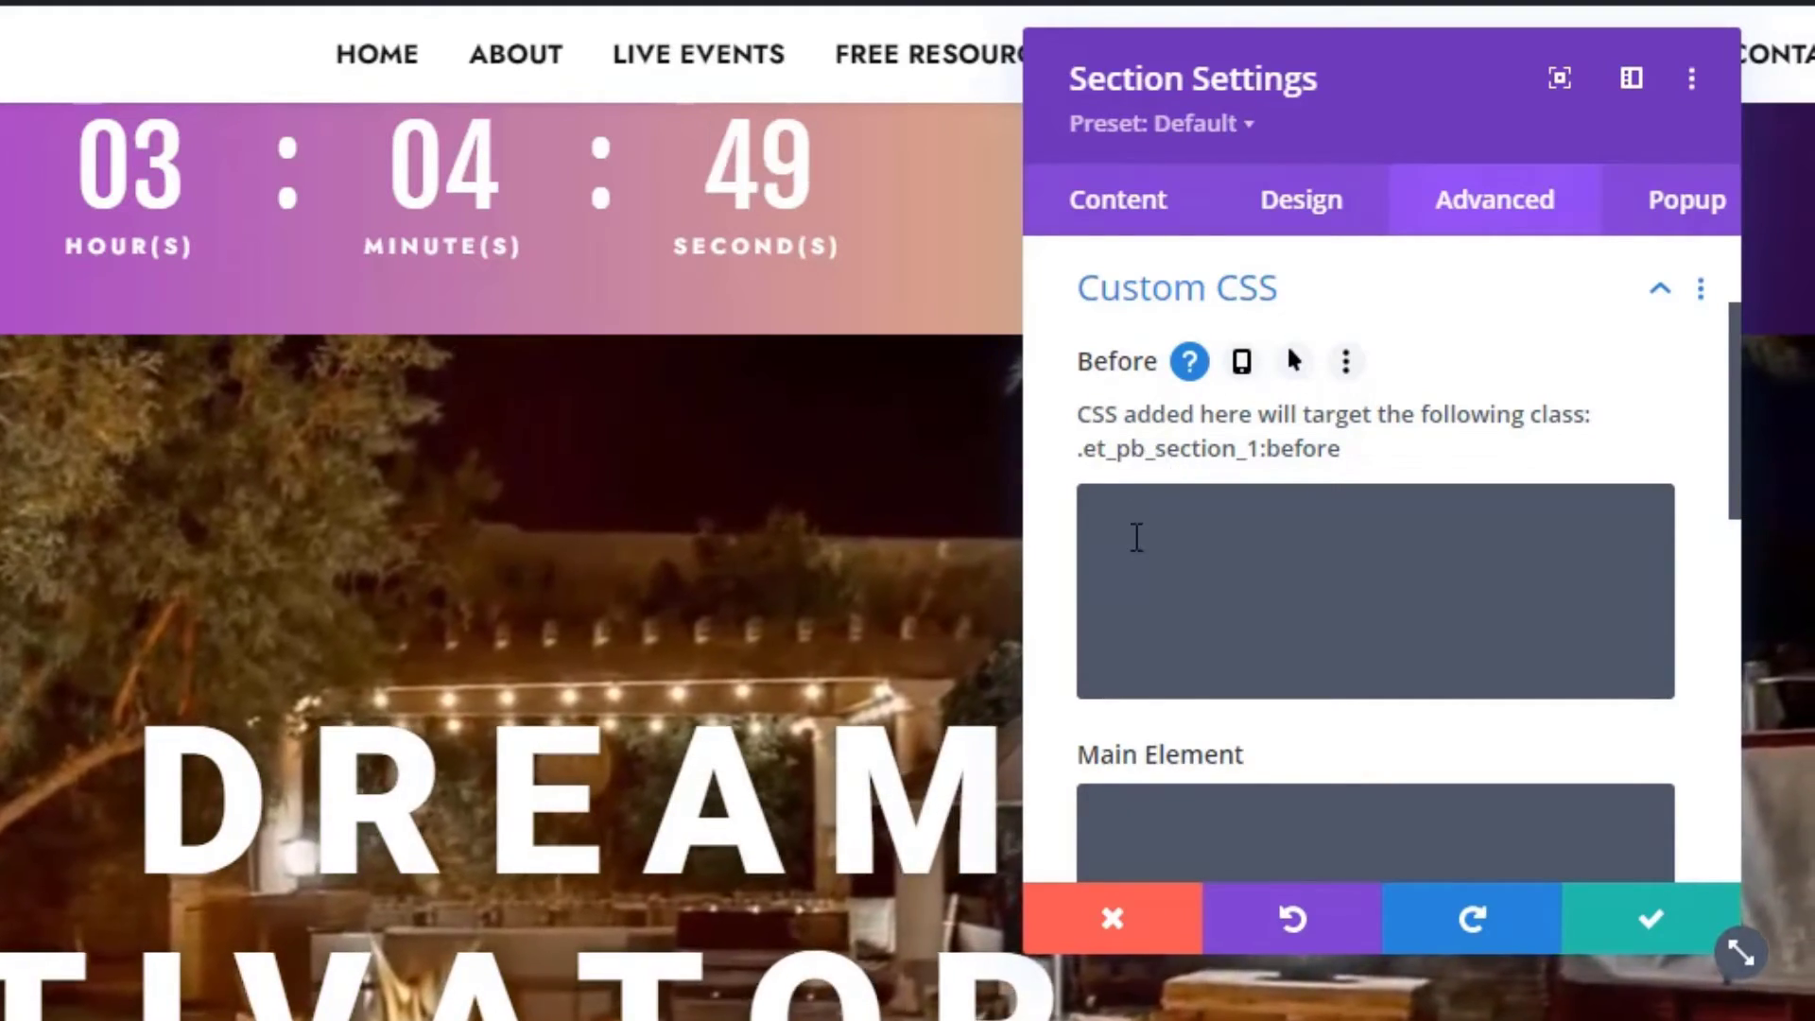
click(1121, 545)
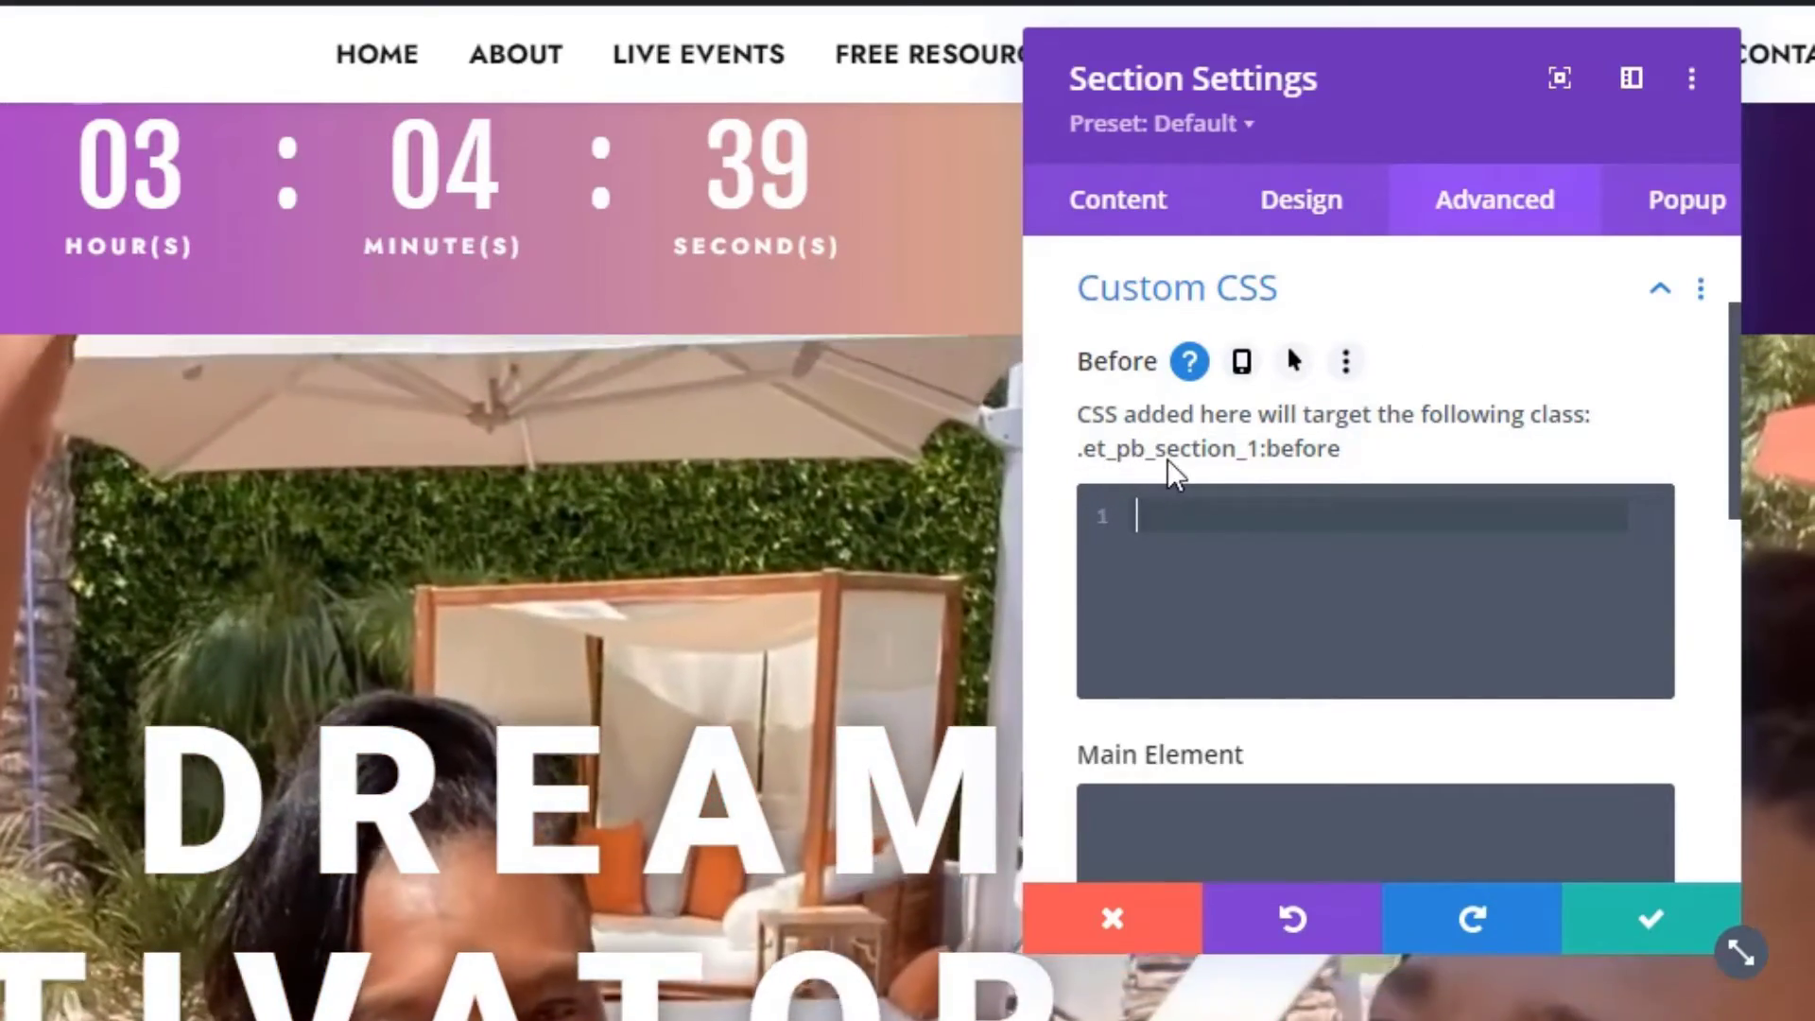
click(1126, 463)
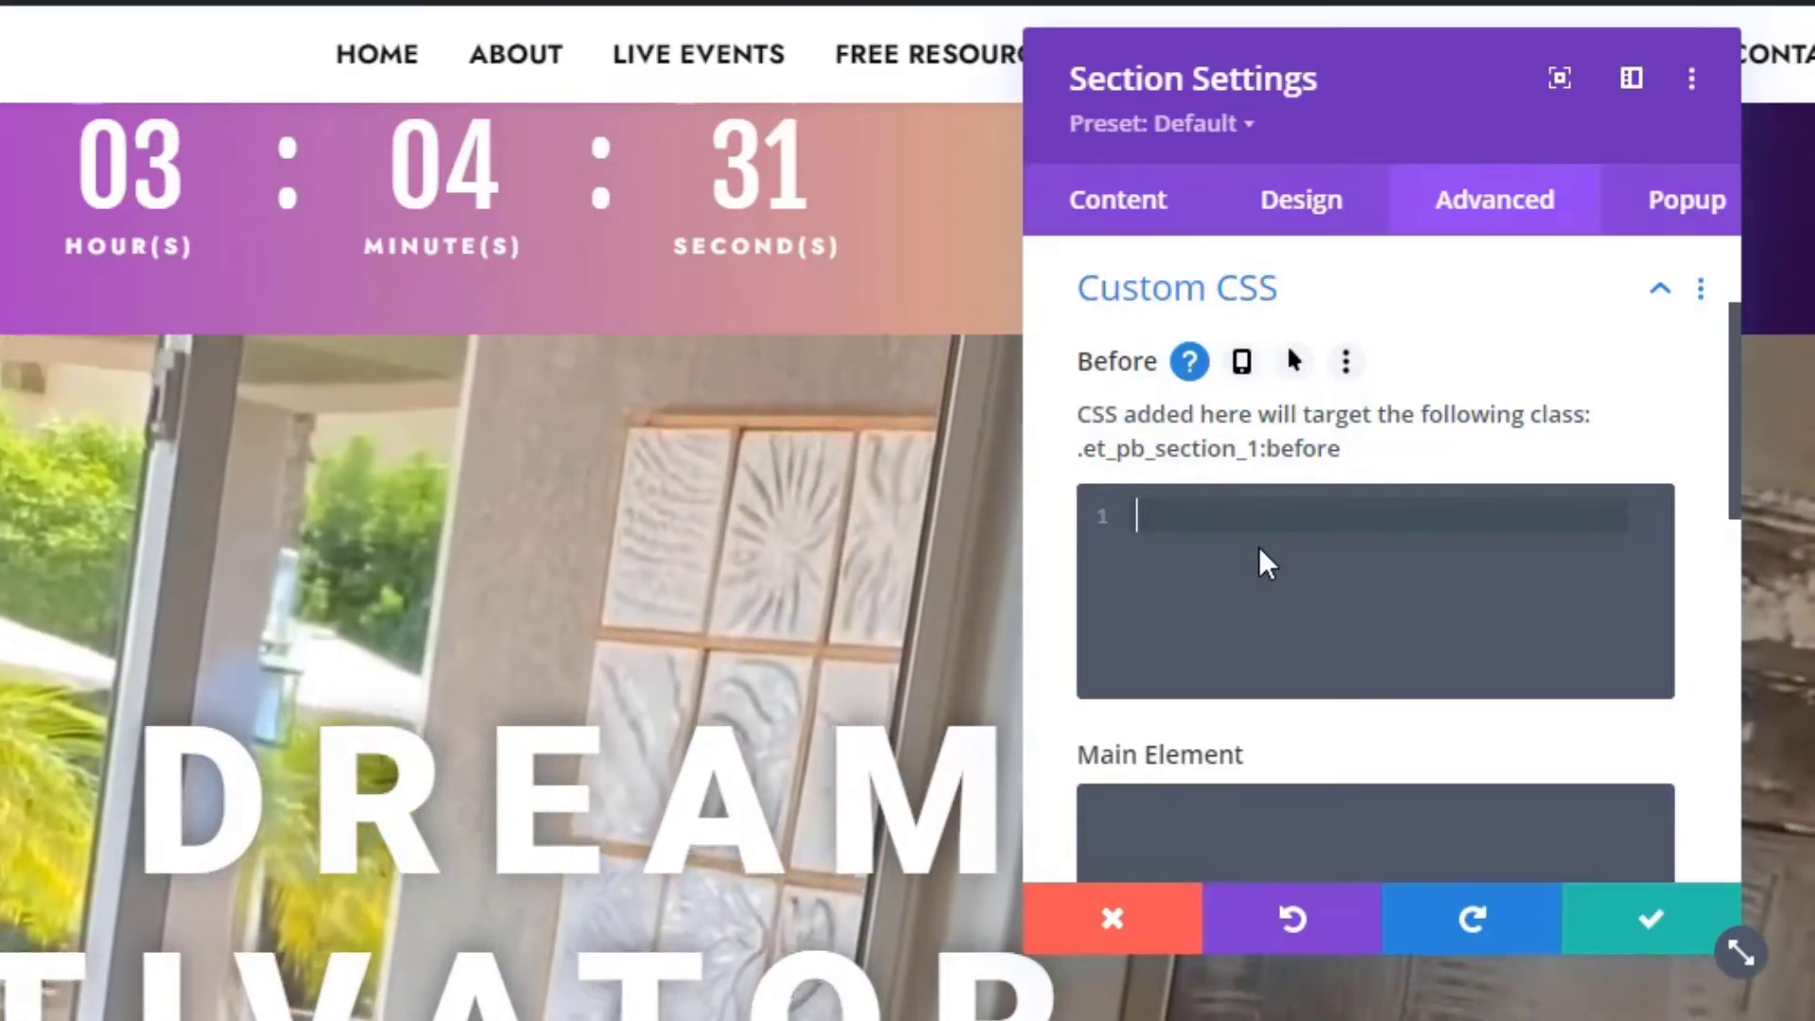
scroll(1260, 550, up, 2)
scroll(1264, 565, down, 2)
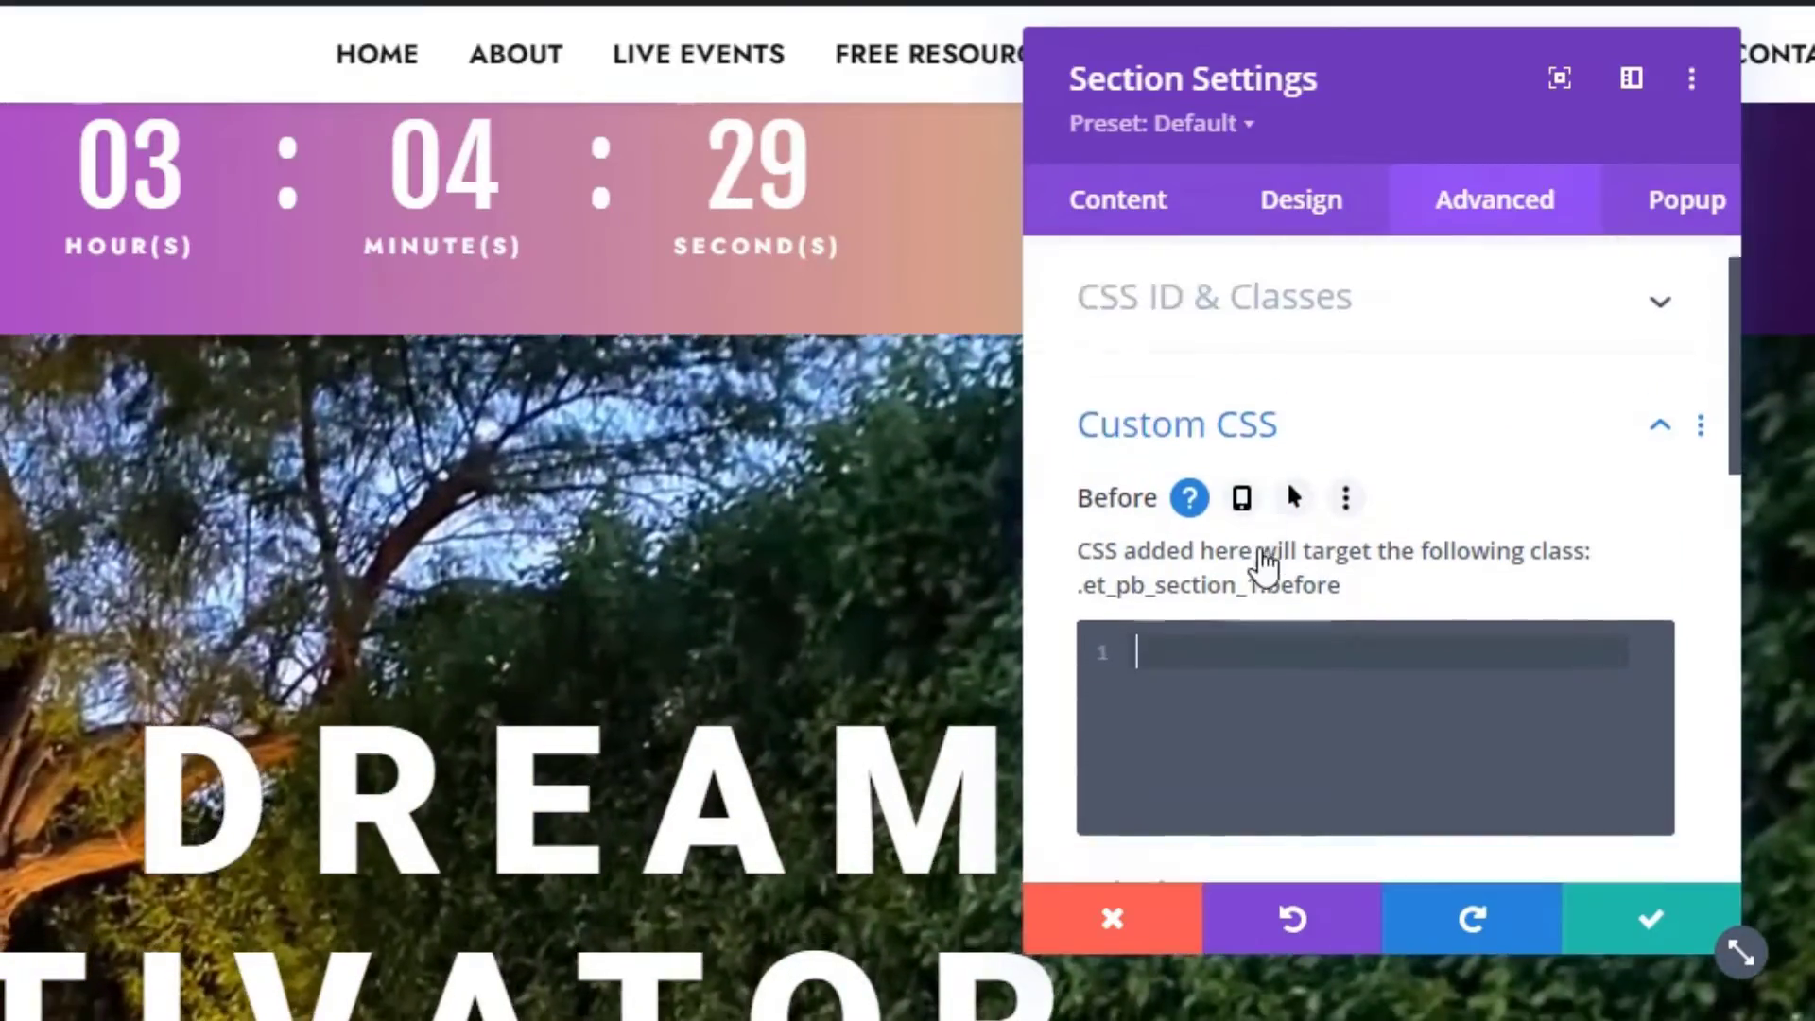
scroll(1266, 555, up, 2)
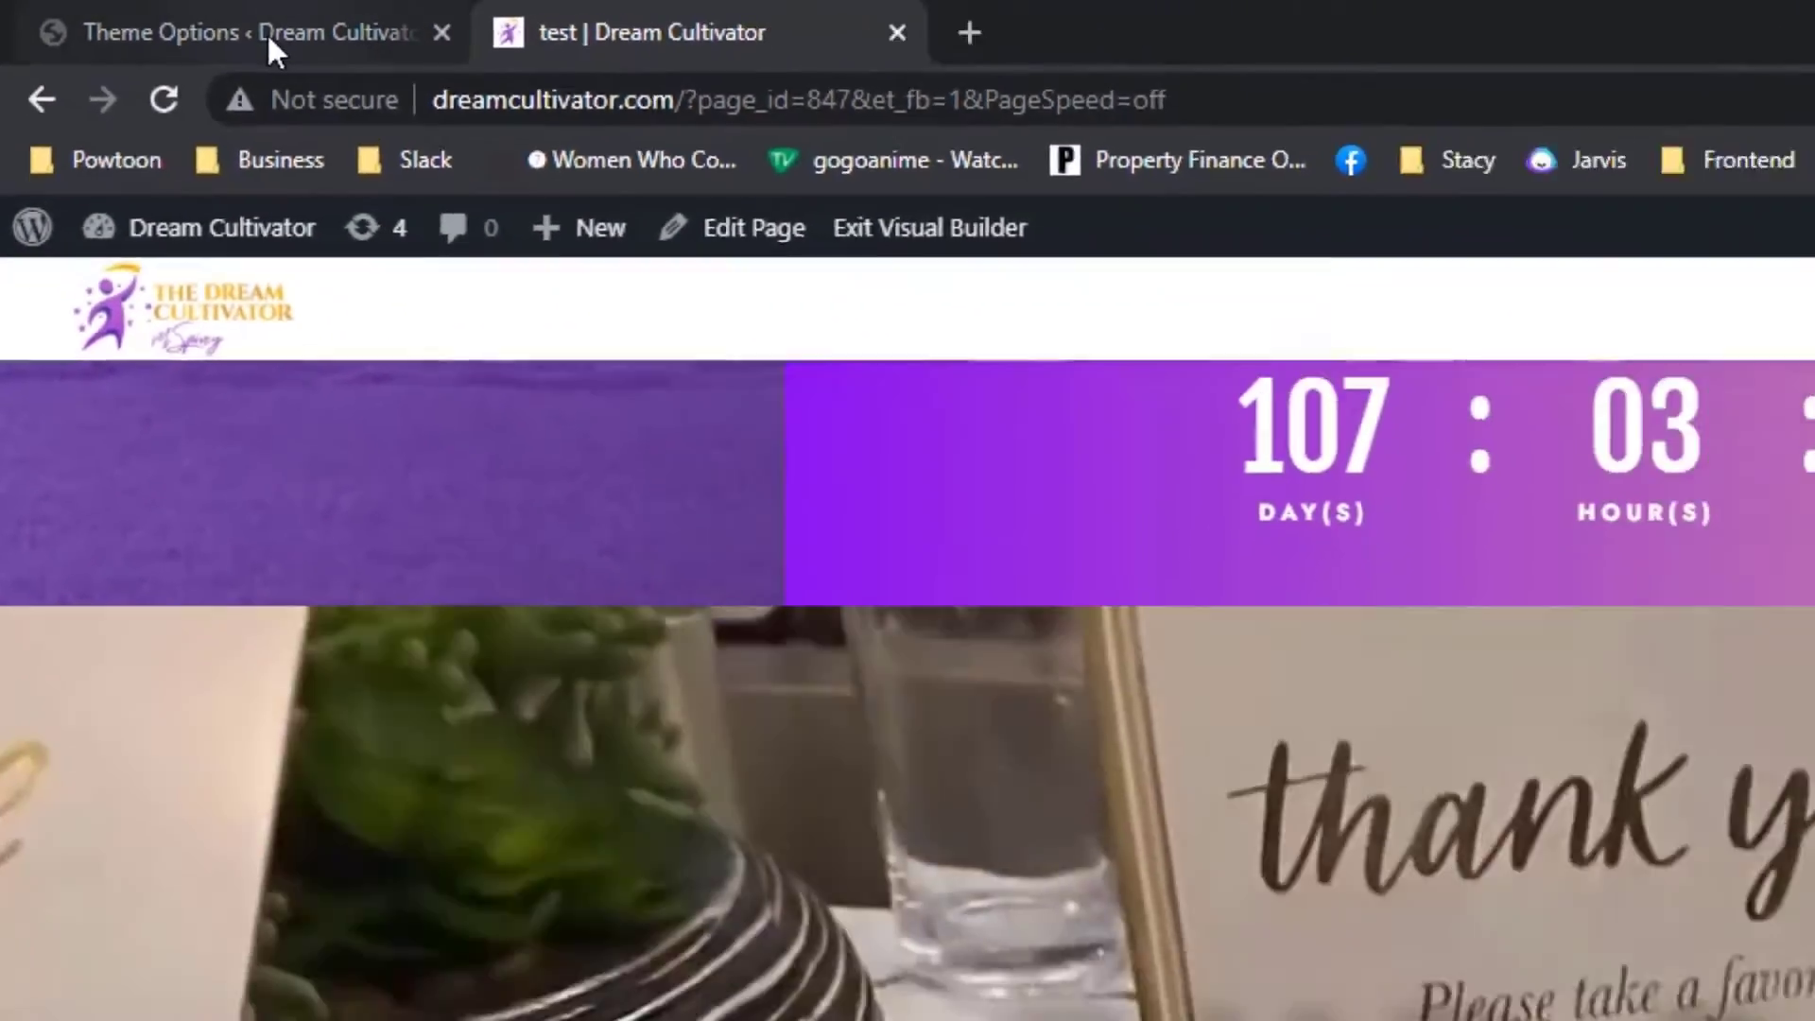
- Switch to the WordPress admin, open Divi's Theme Options and start editing the site-wide Custom CSS
click(321, 42)
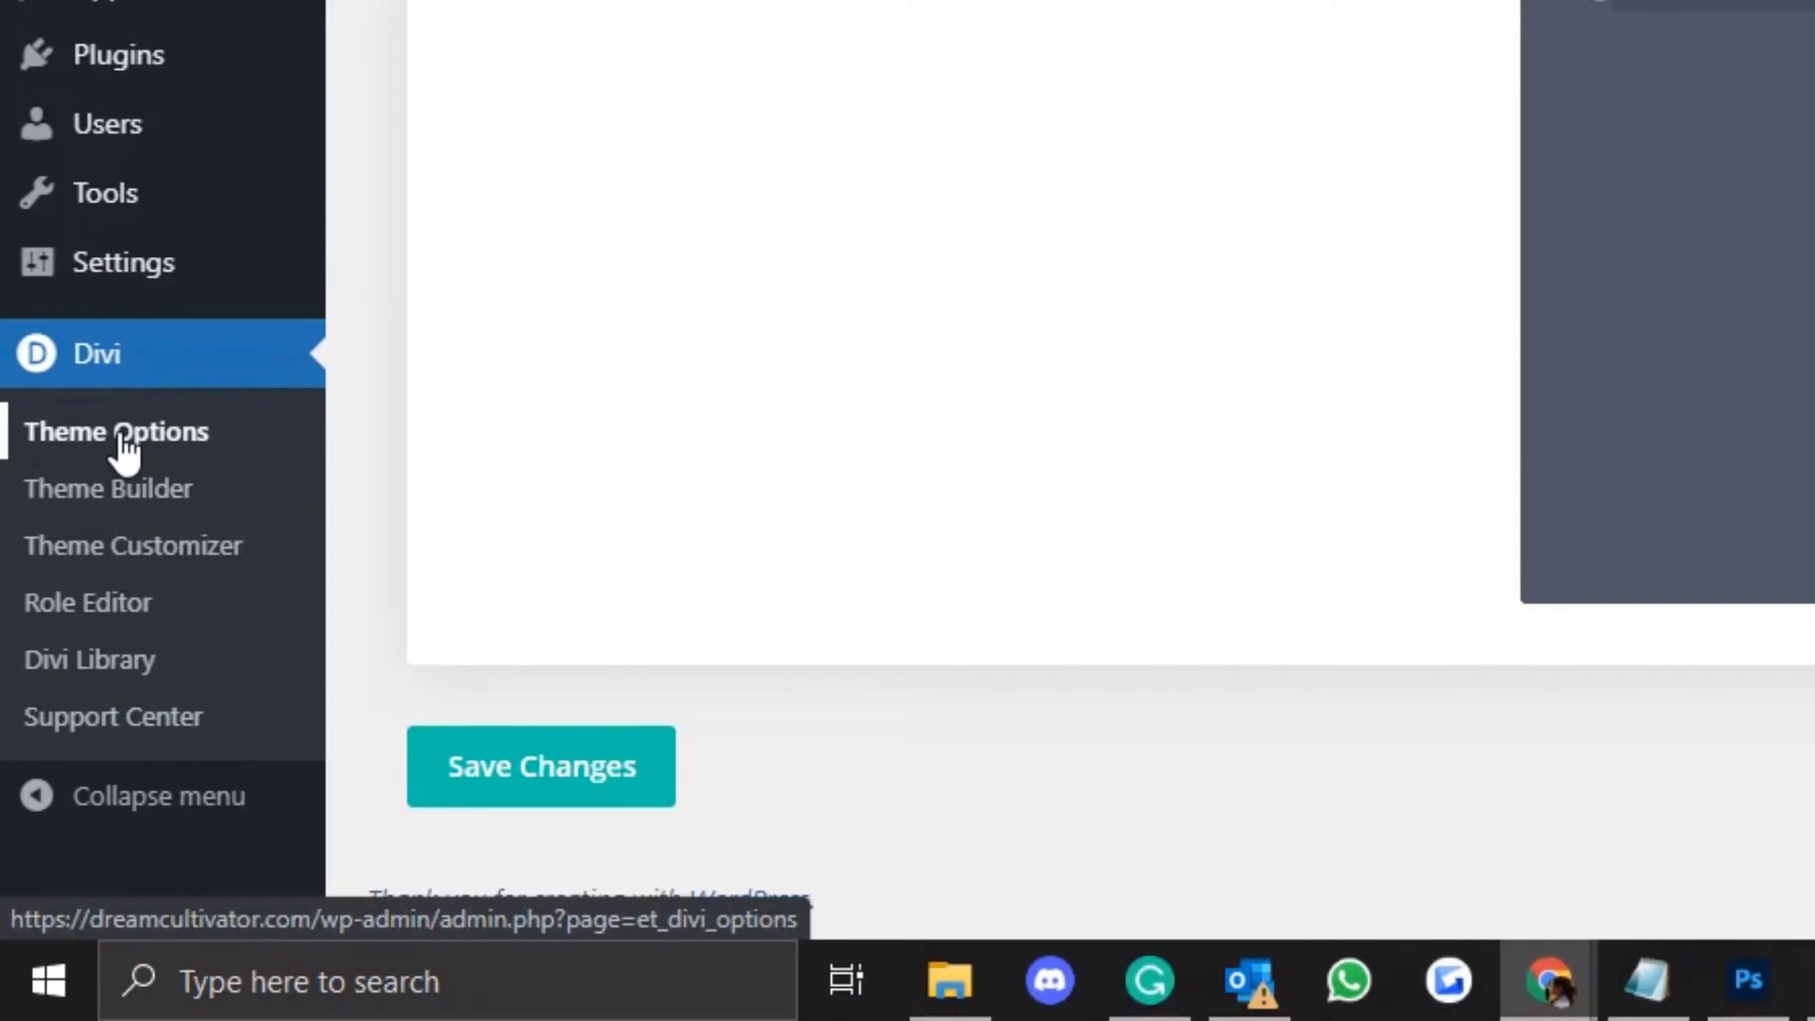
click(124, 437)
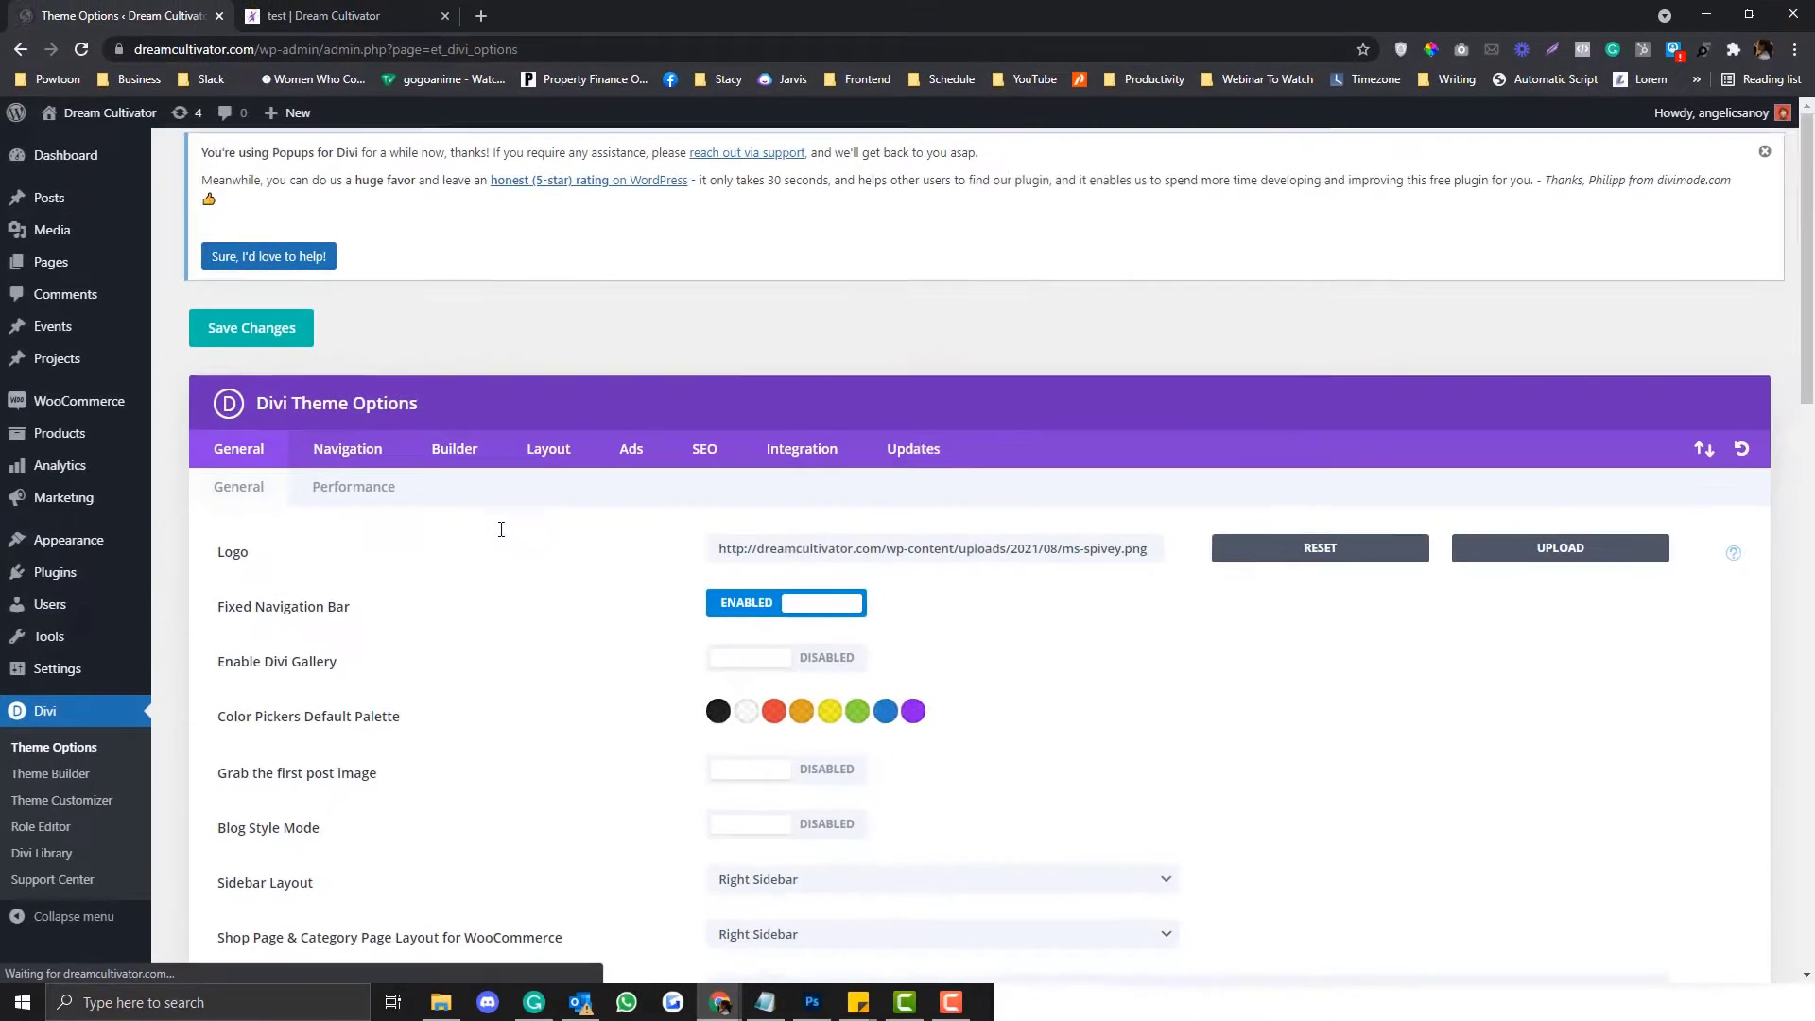
scroll(480, 536, down, 6)
scroll(479, 536, down, 15)
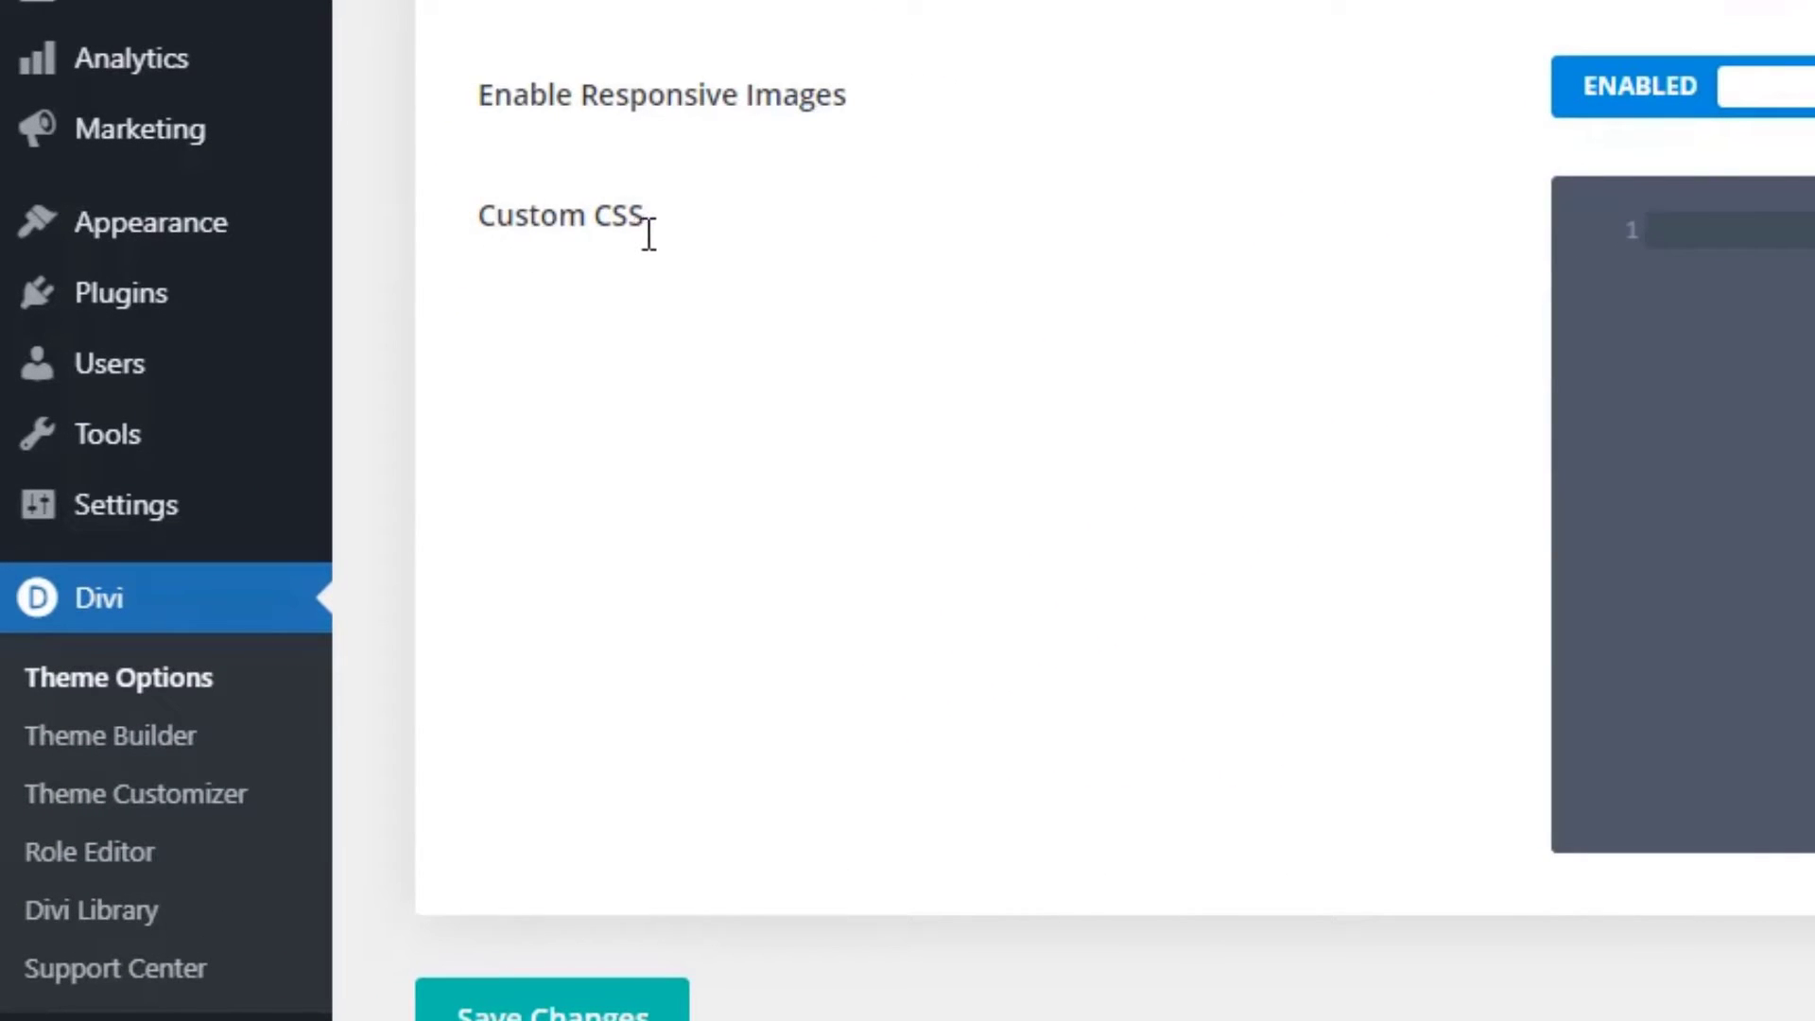
click(1774, 304)
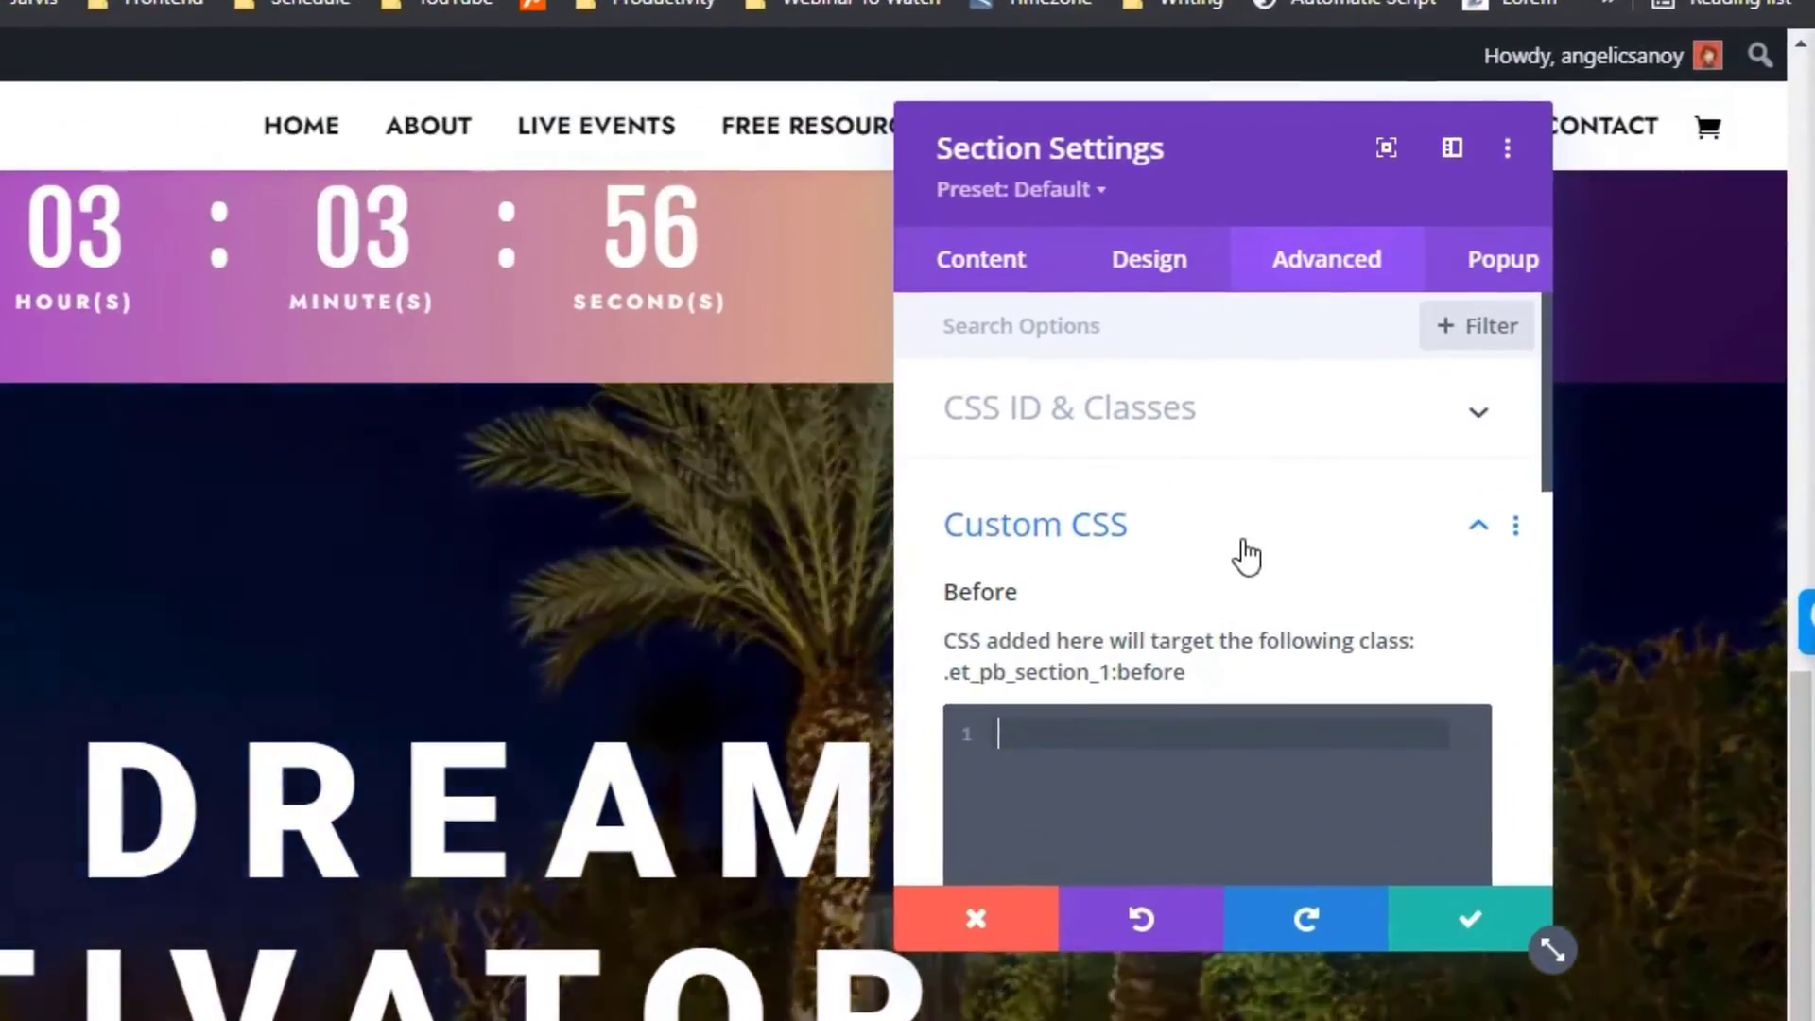
- Copy the section's CSS class and enter it as the selector .hero-overlay in the Theme Options Custom CSS
click(1487, 386)
click(1246, 444)
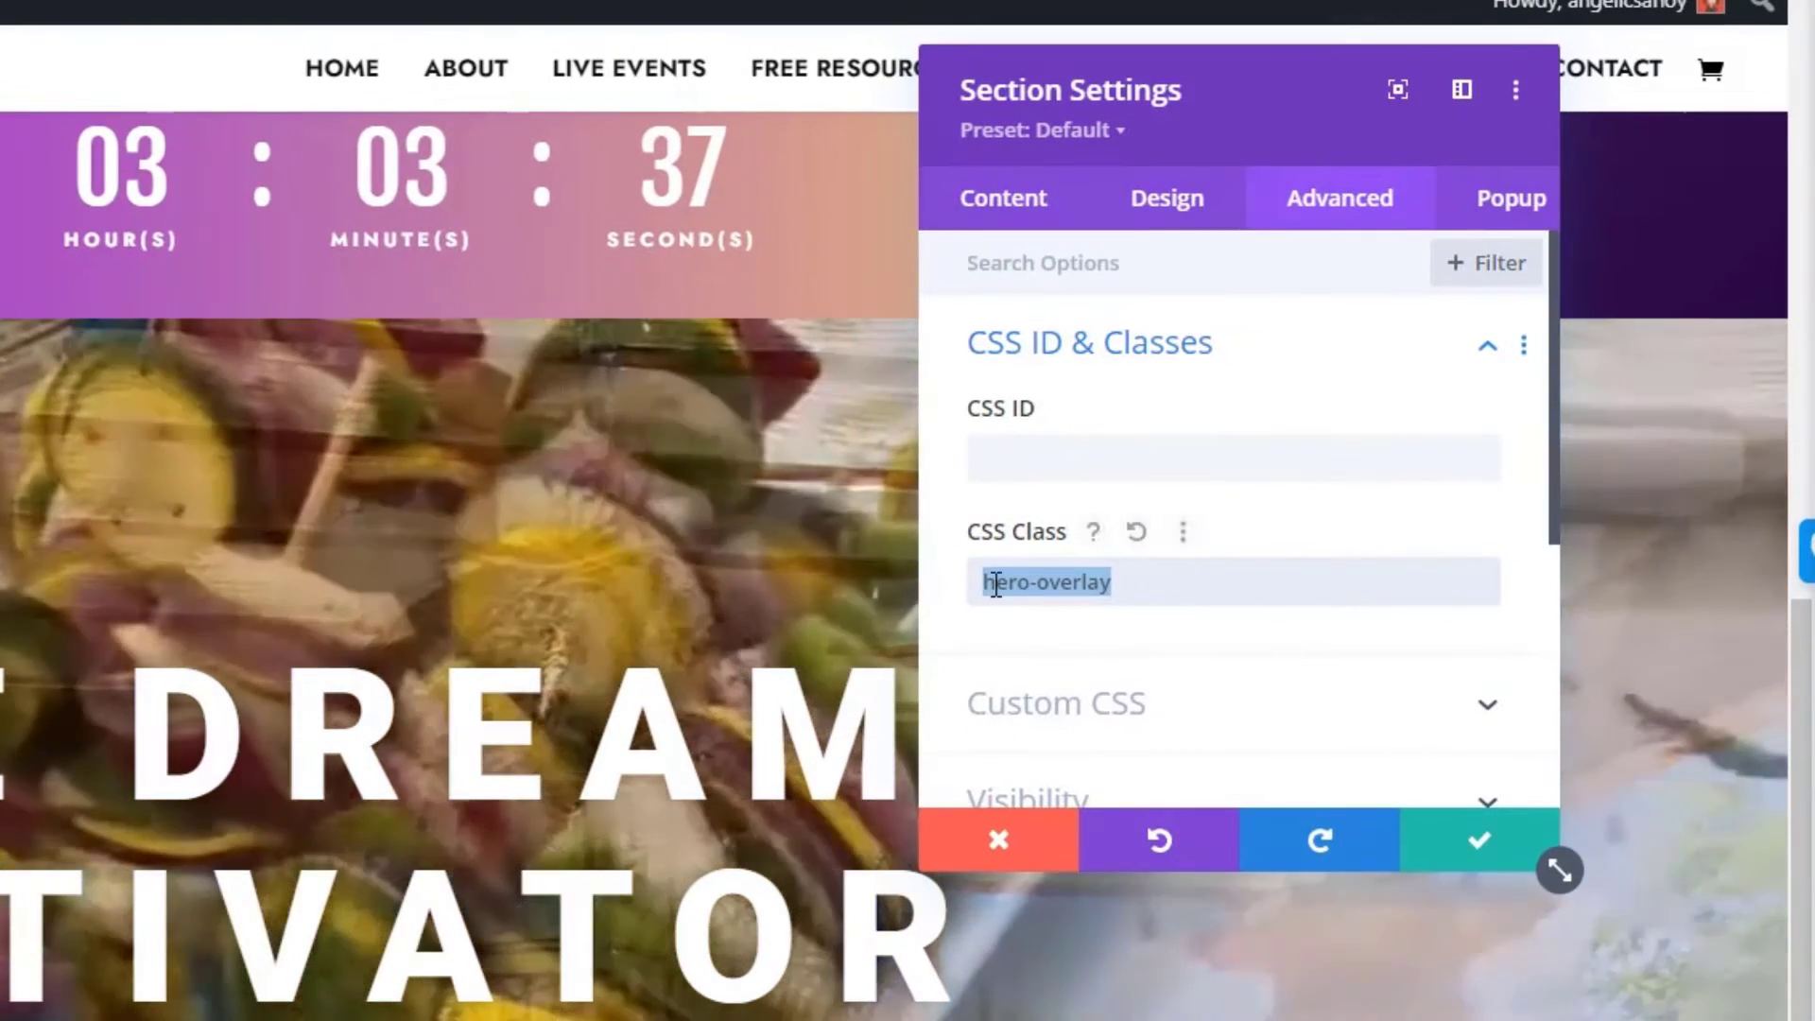
click(983, 582)
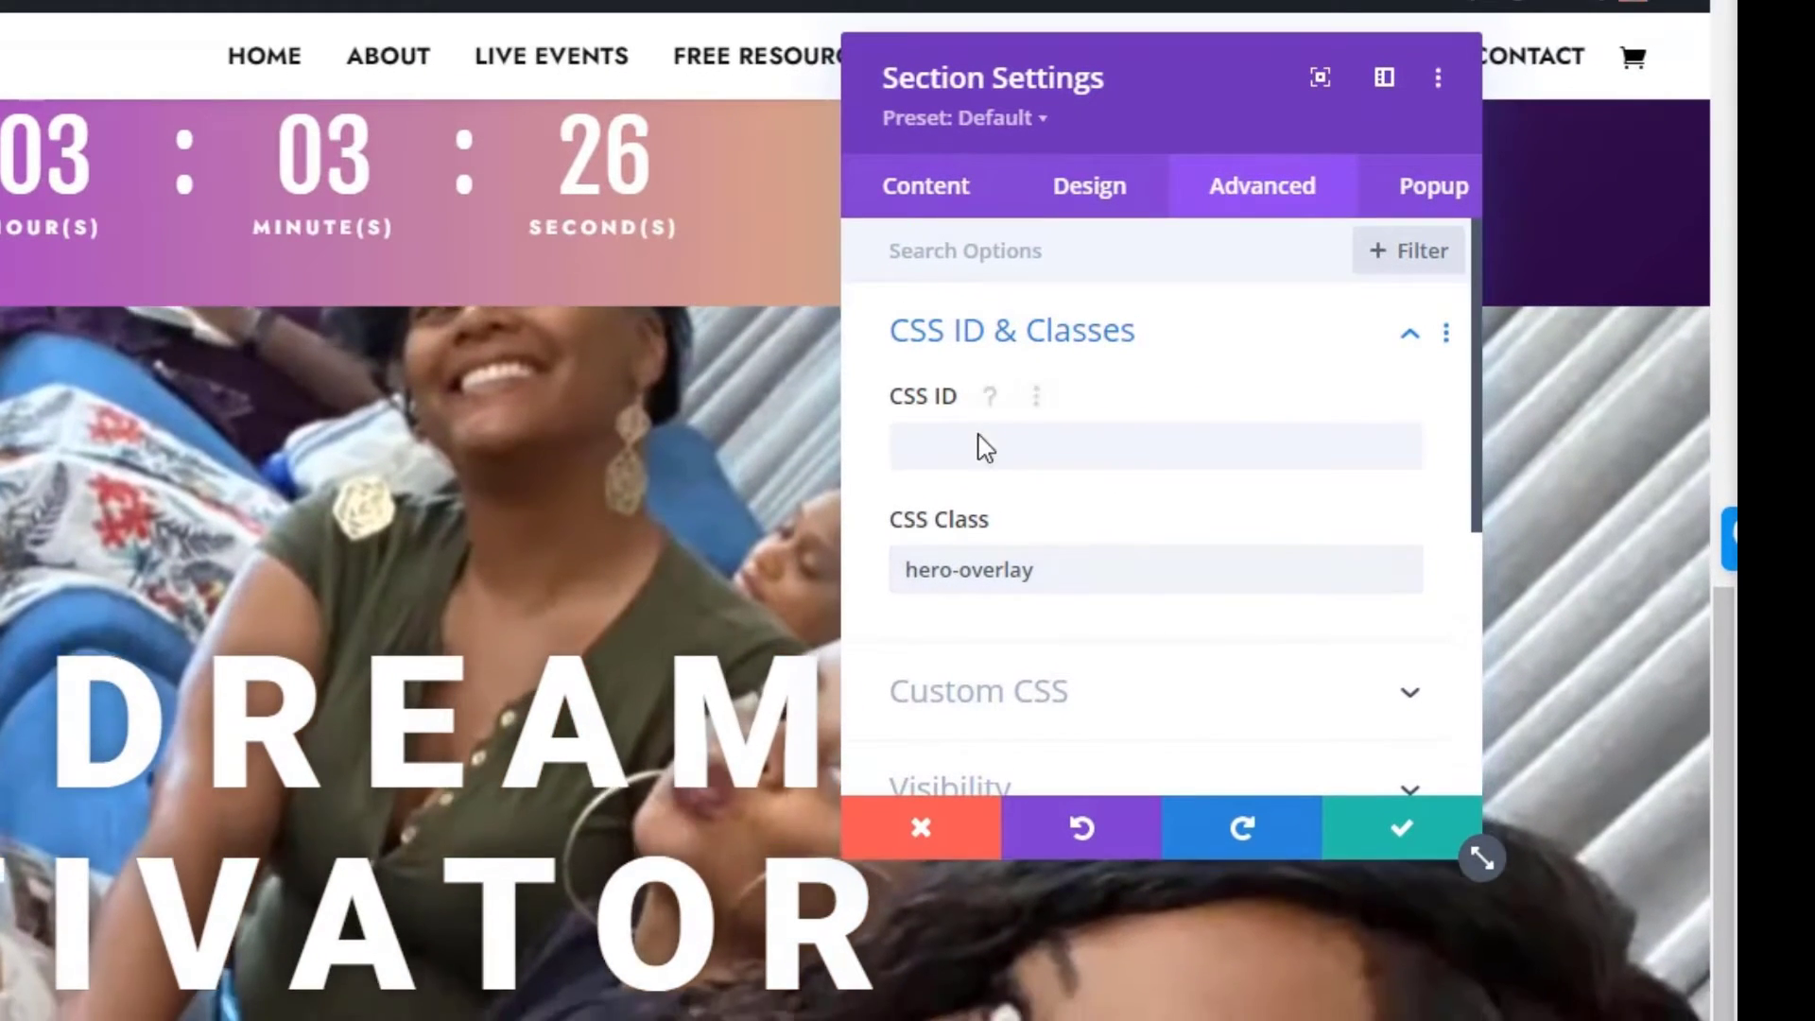
click(985, 448)
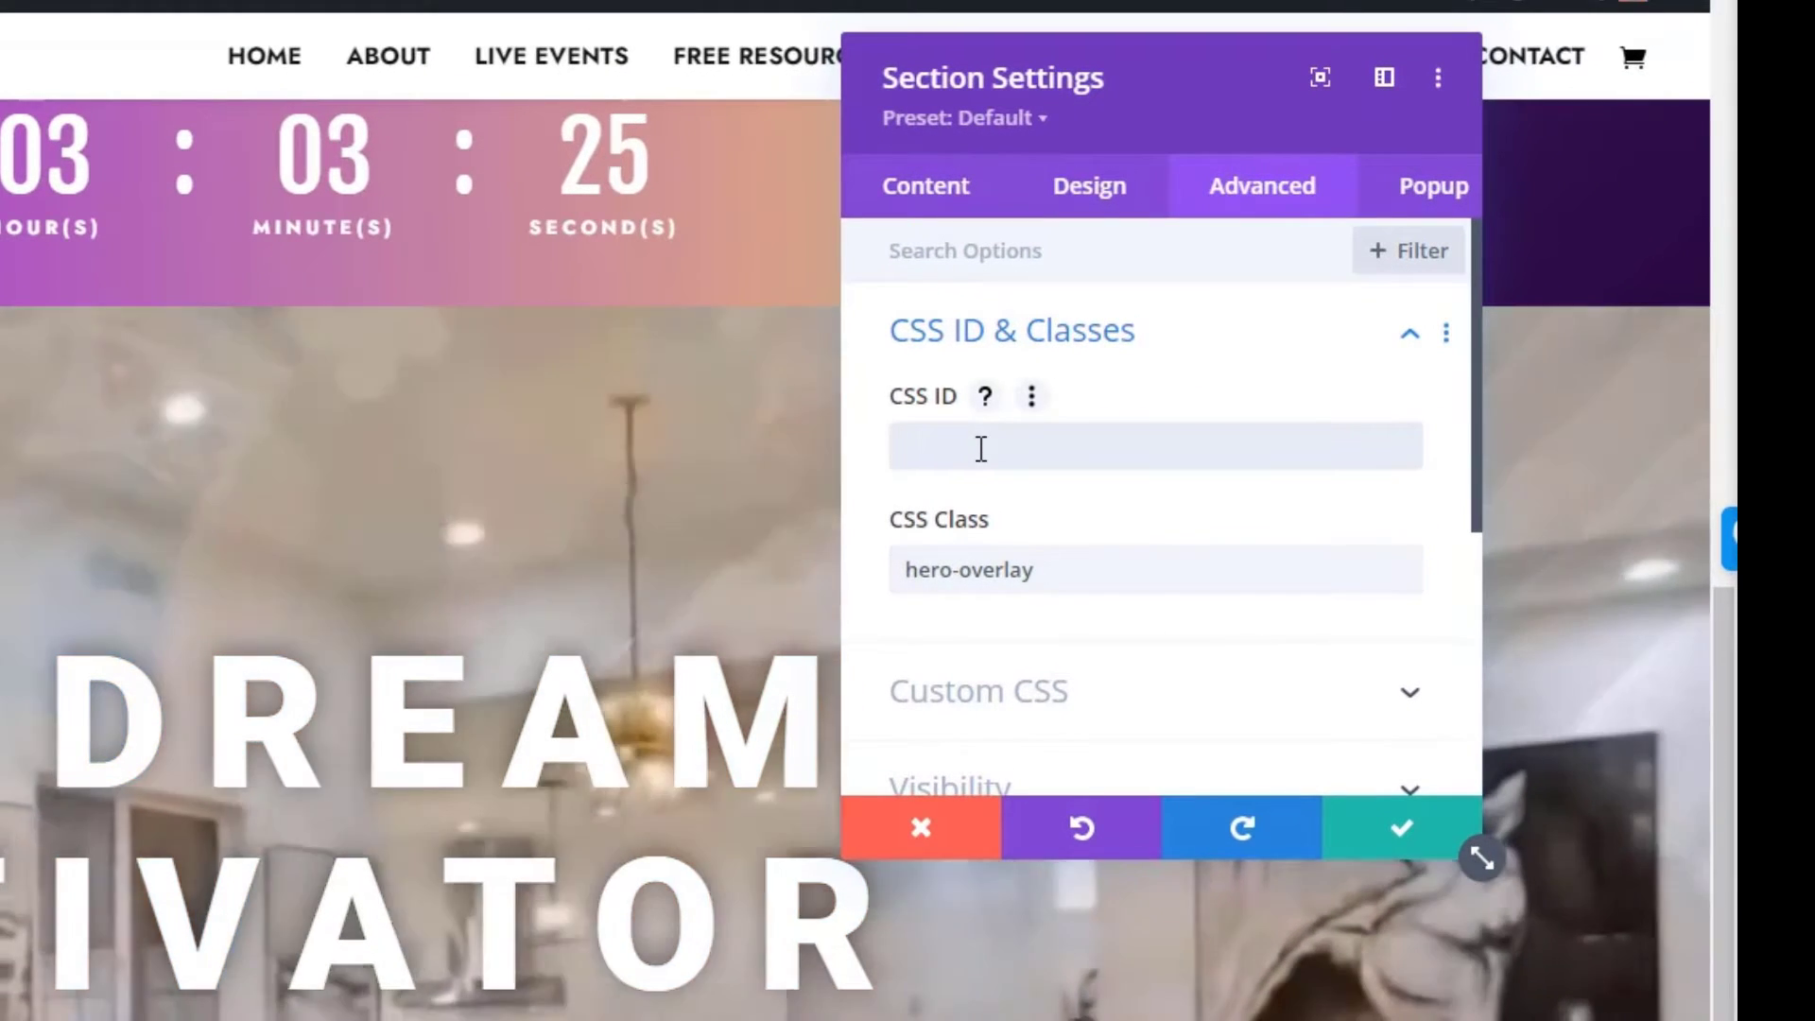
text(hero-overlay)
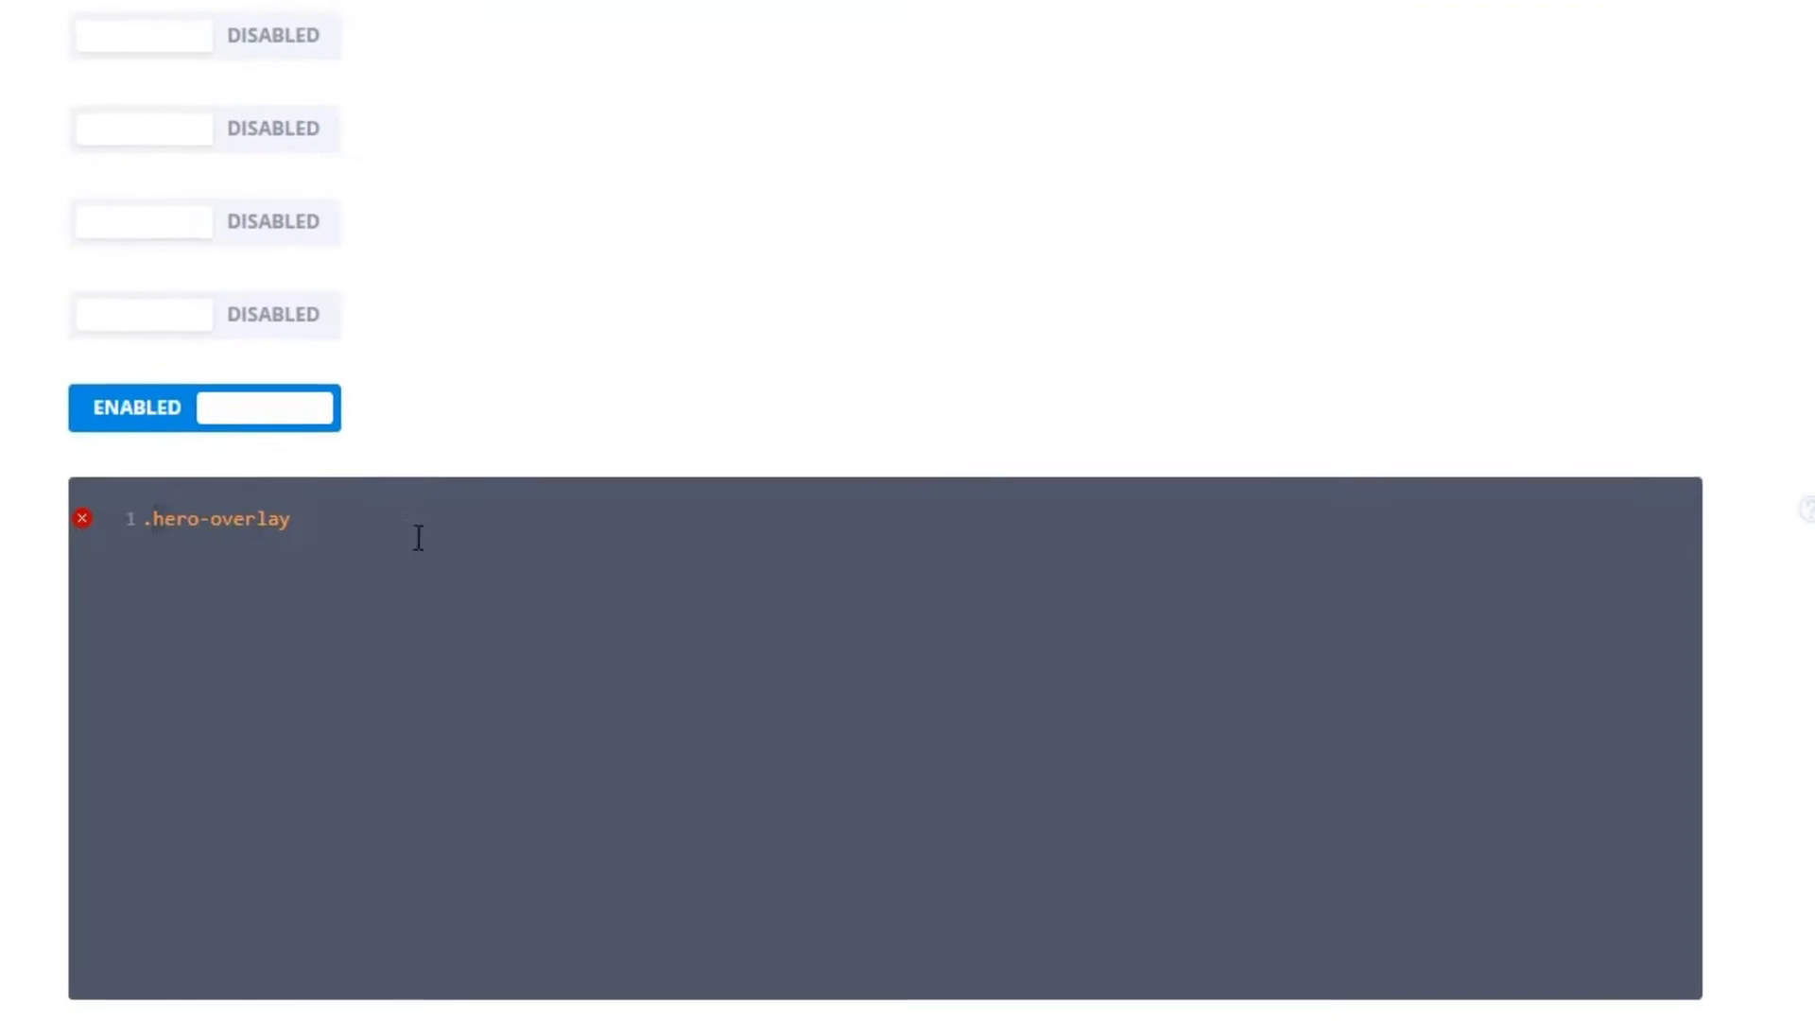
click(386, 516)
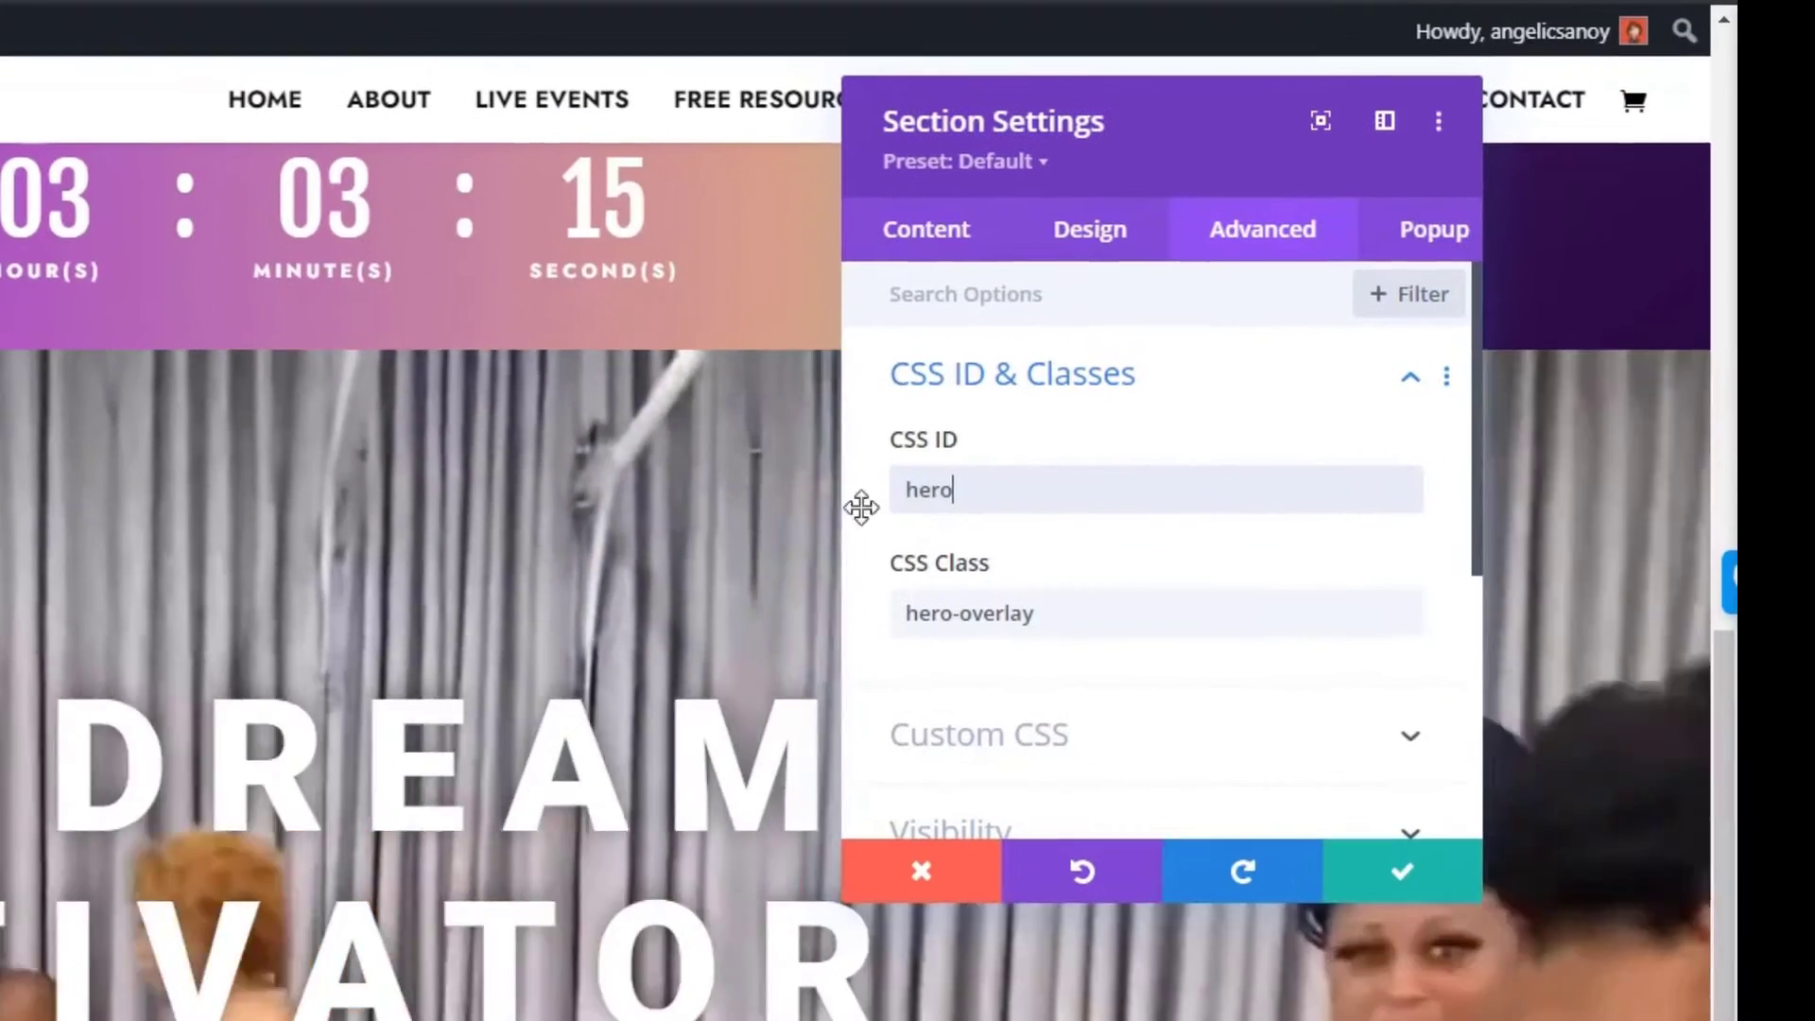
- Try hero as the section's CSS ID and clear the field again
key(BackSpace)
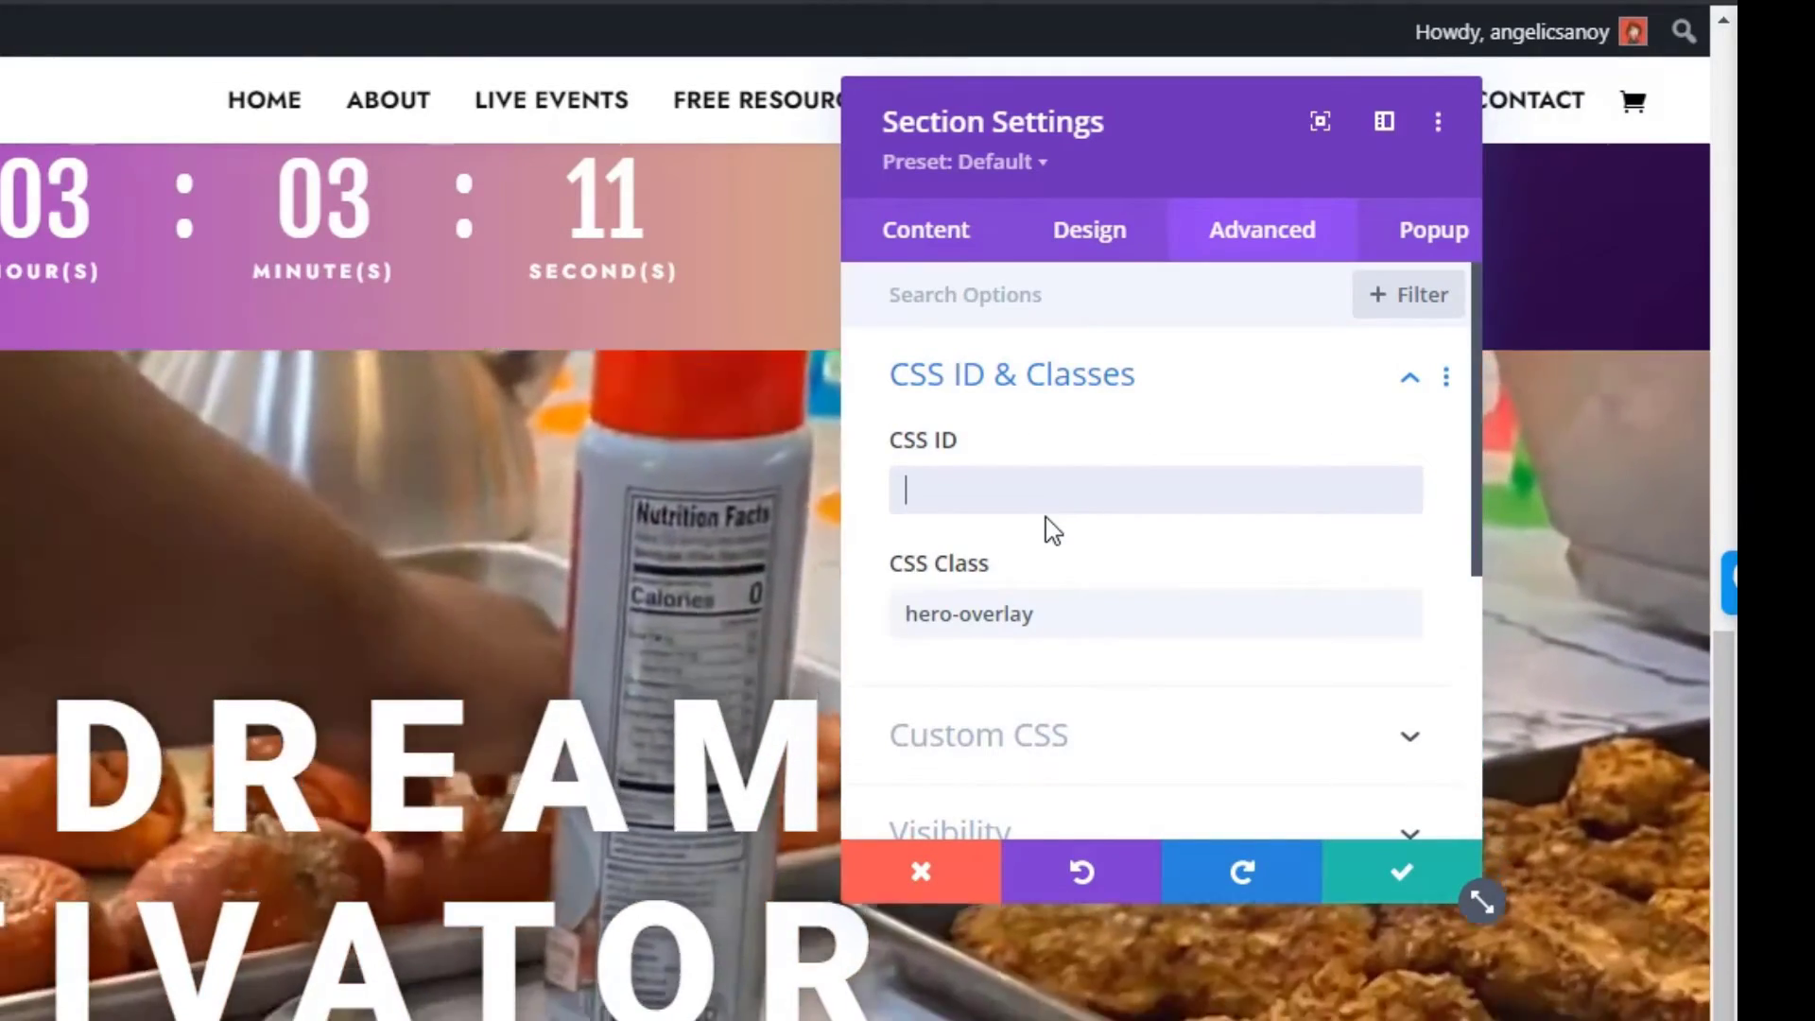
mouse_move(1049, 579)
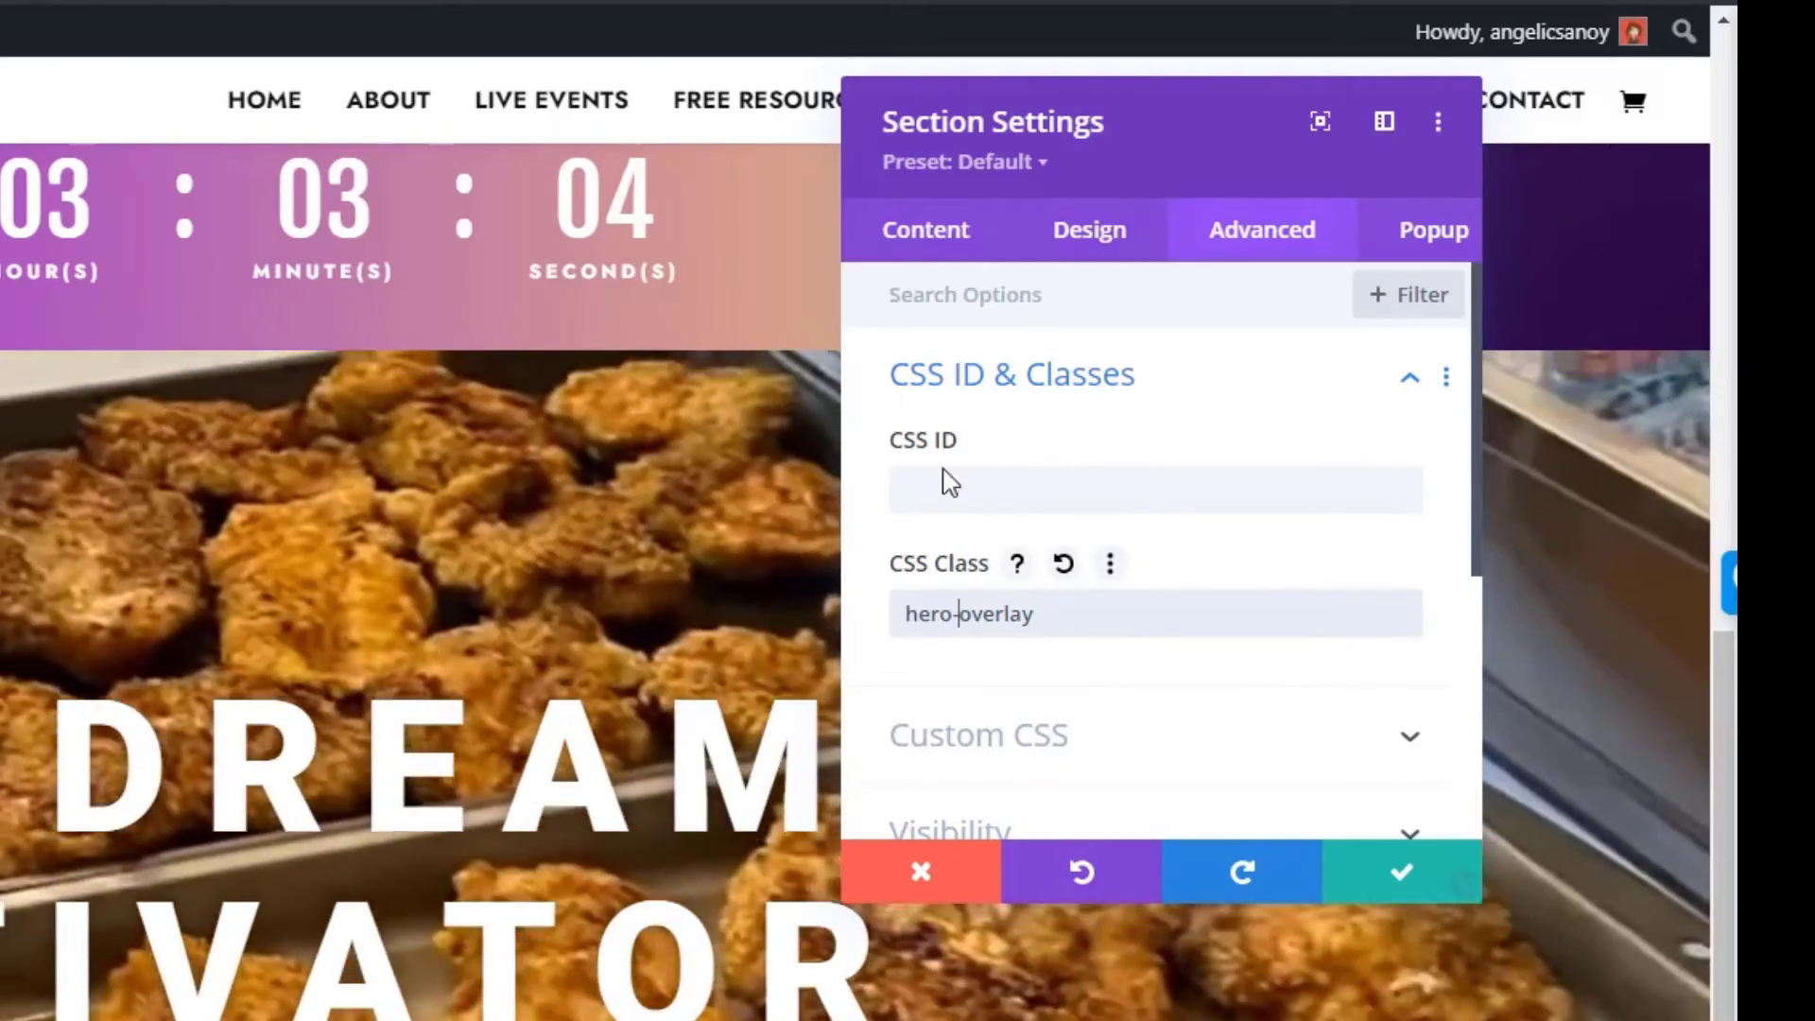
click(958, 510)
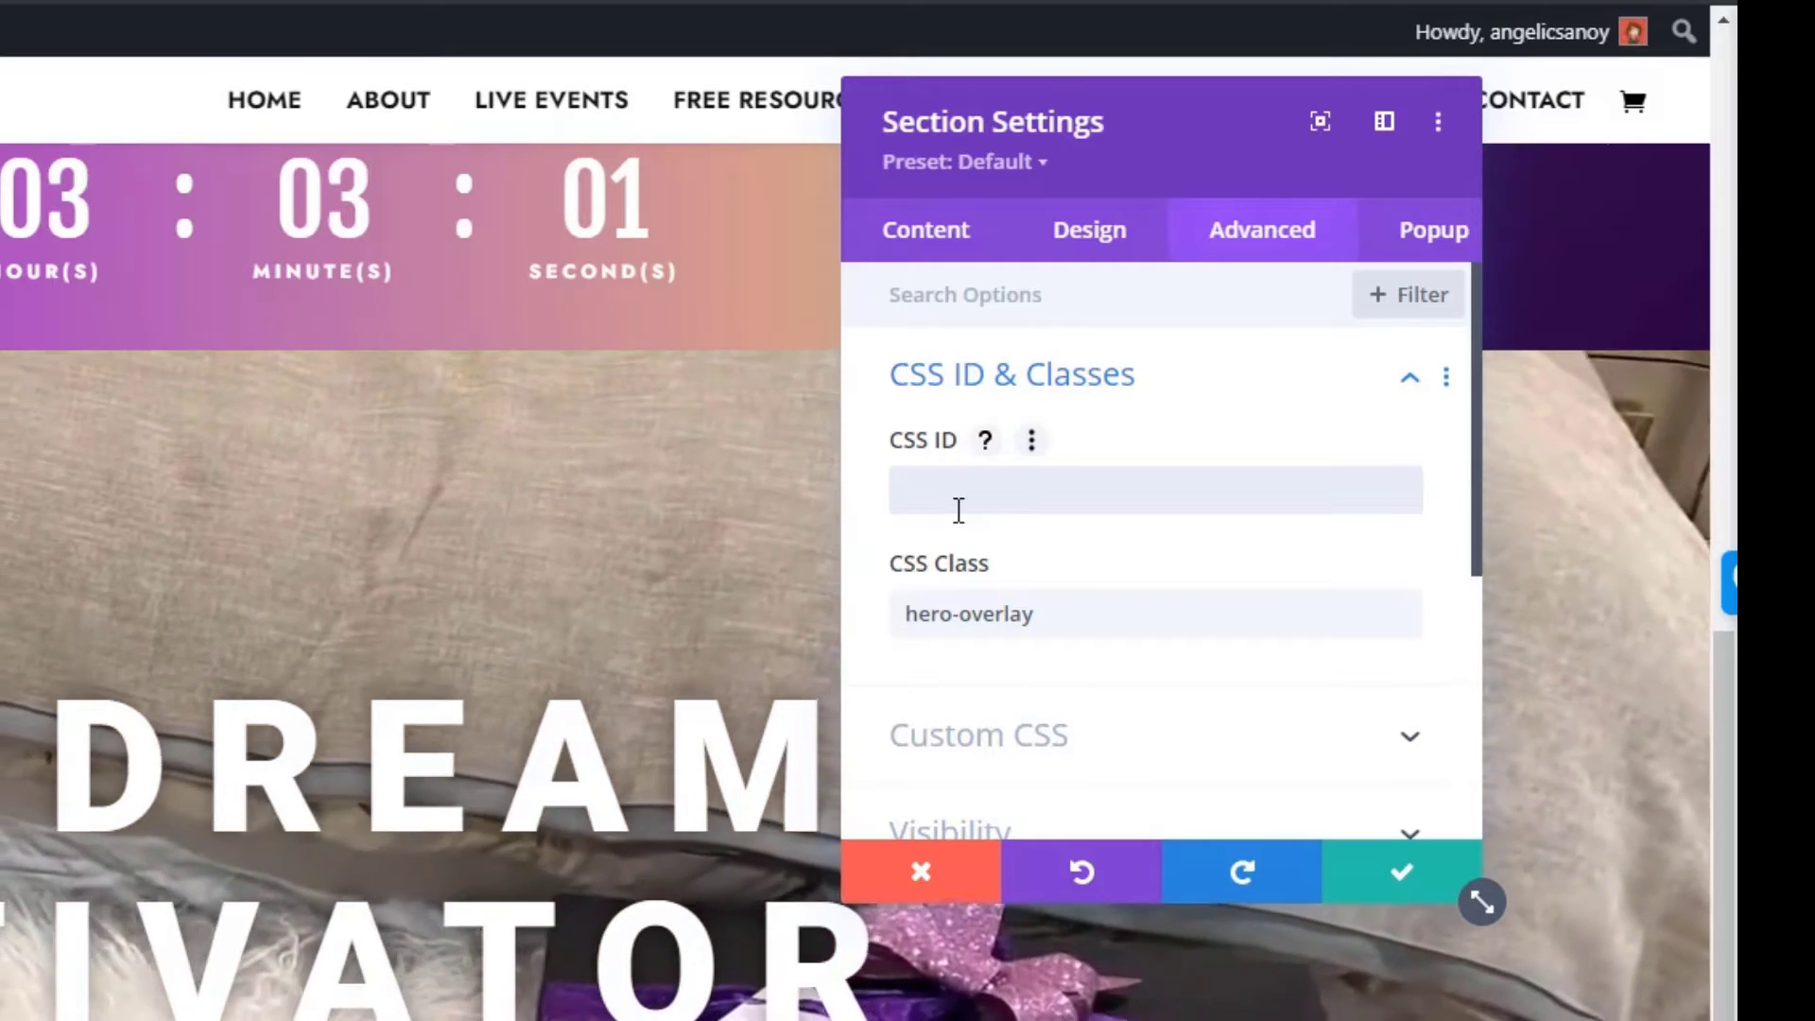
- Complete the .hero-overlay.et_pb_section:before rule in the Theme Options with the overlay declarations, including the 142deg gradient from rgba(45,47,154,0.61) to #5e1196 and z-index 1
click(993, 734)
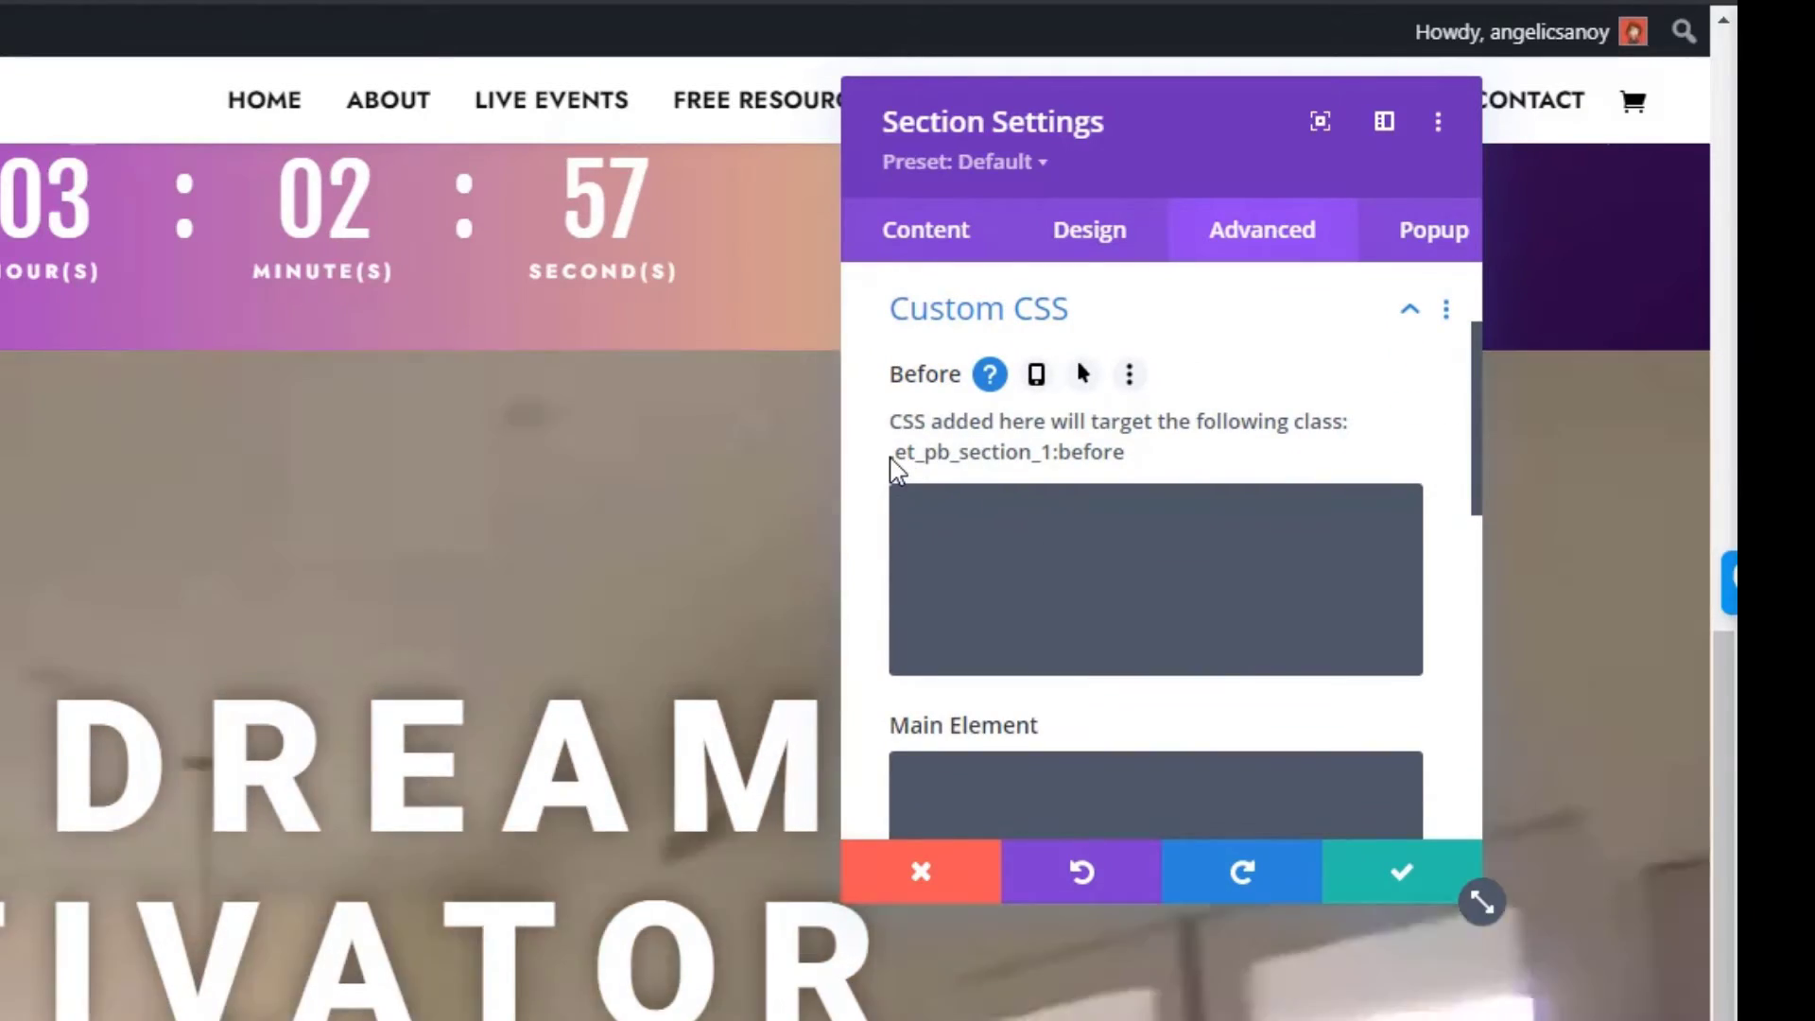
drag(890, 454, 1042, 456)
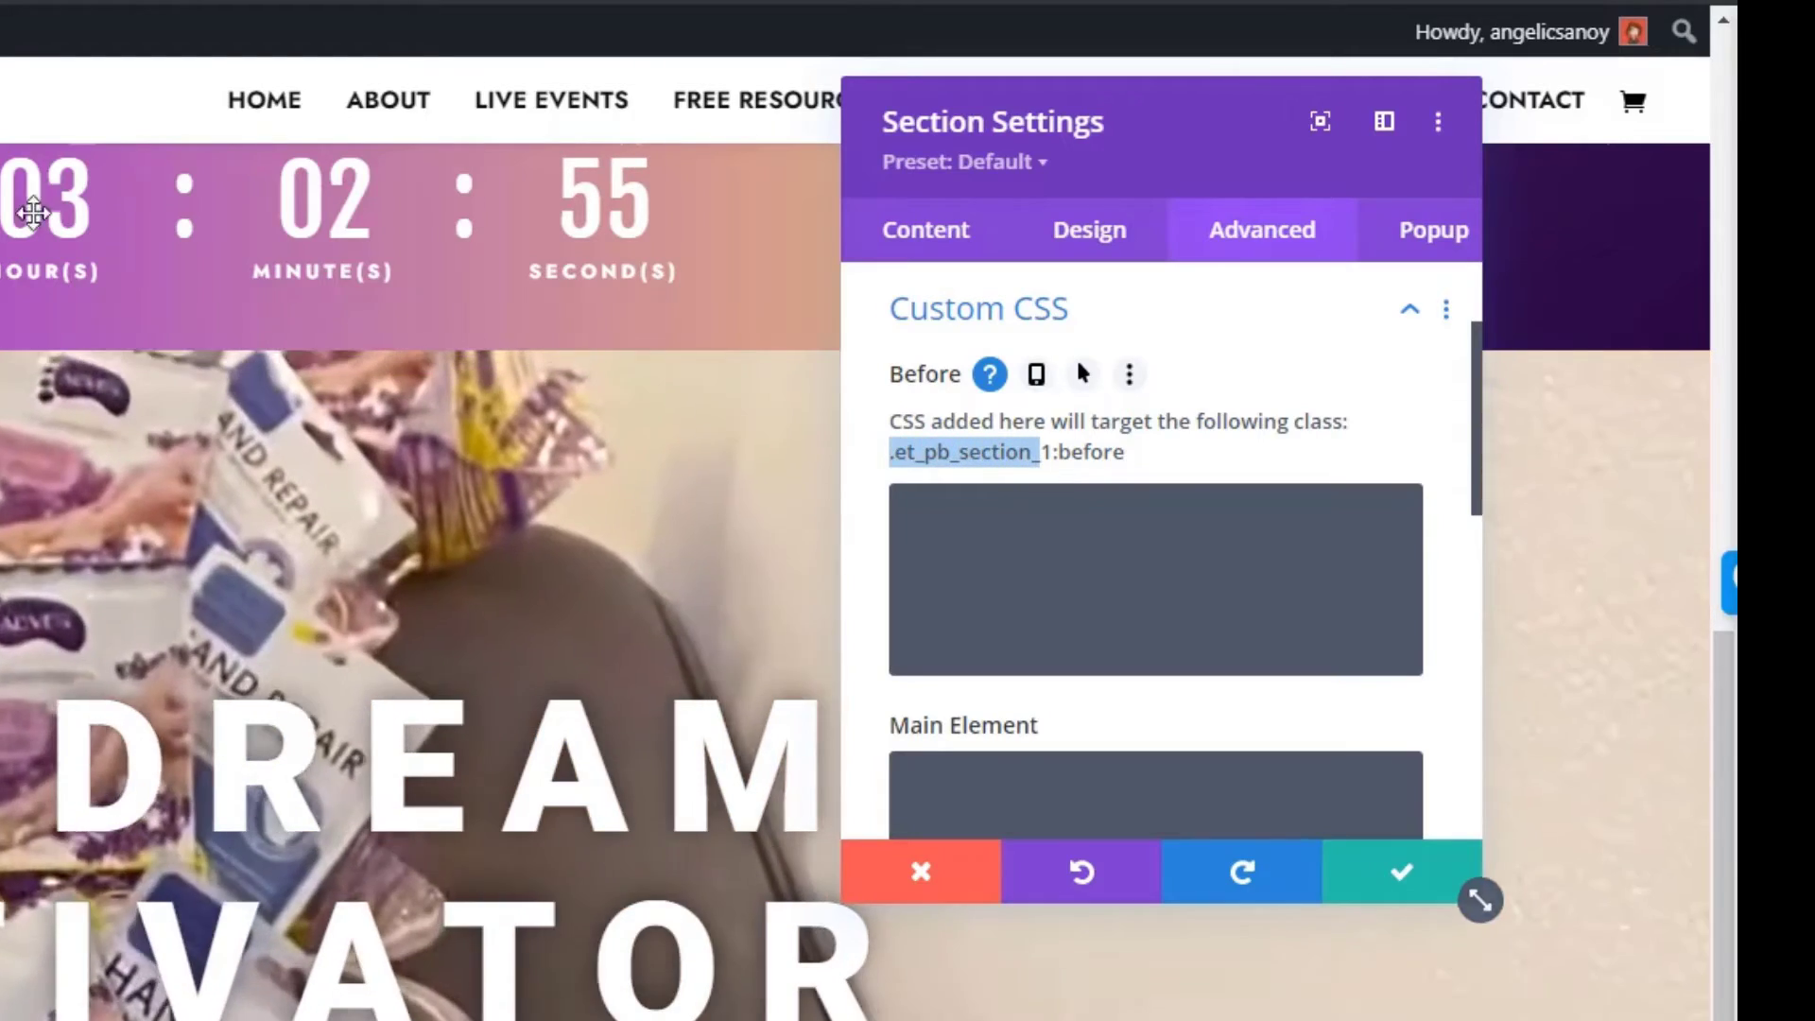
scroll(1163, 494, up, 2)
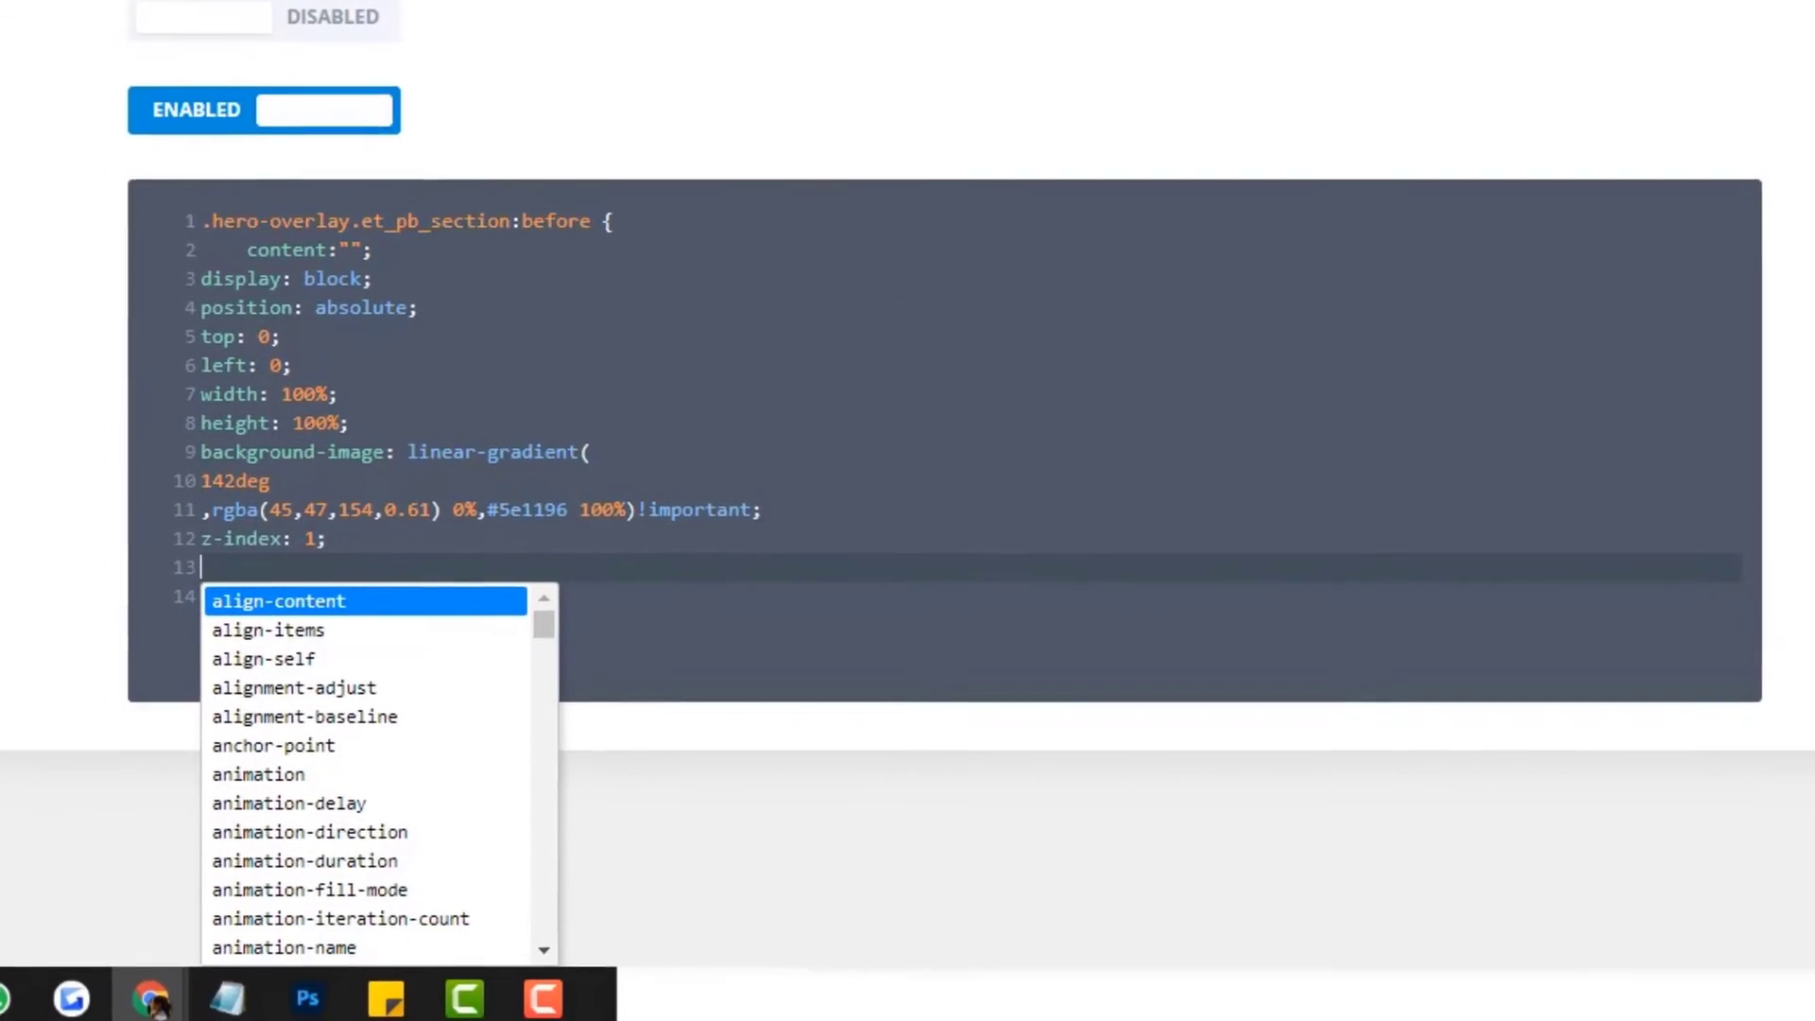
key(Escape)
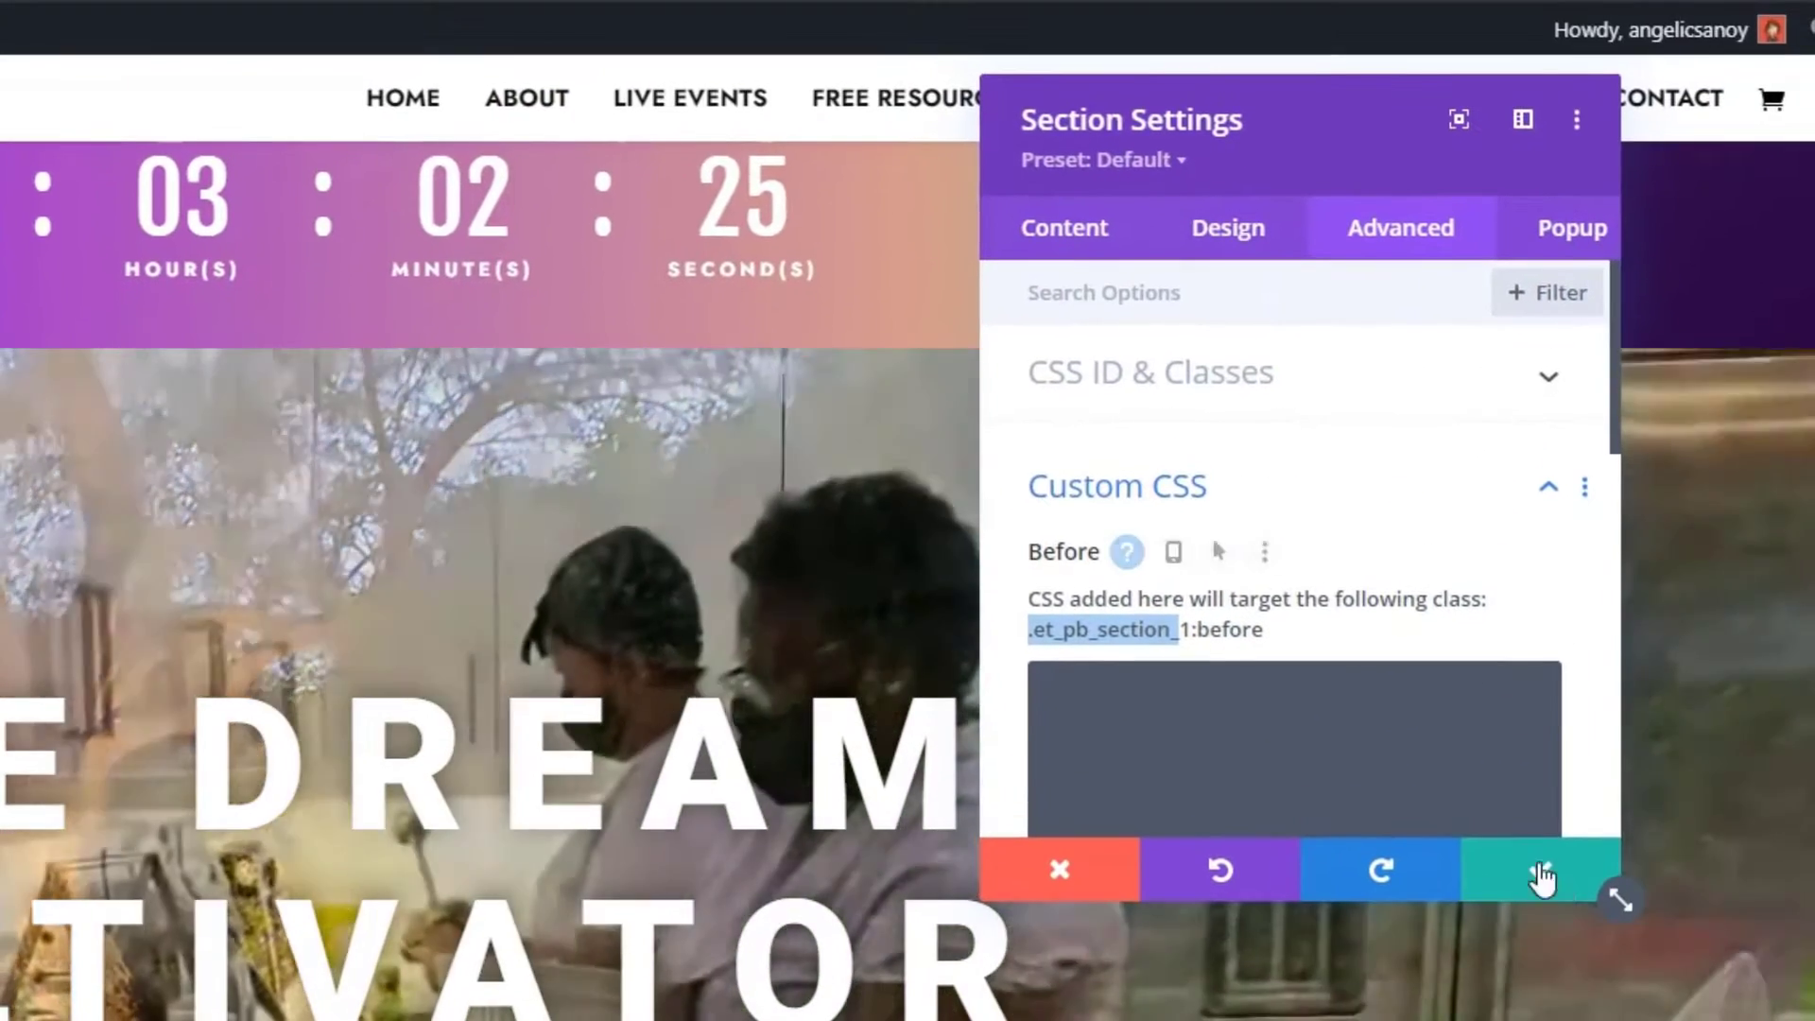
- Save the section settings and check the gradient overlay over the background video on the page outside the Visual Builder
click(1543, 878)
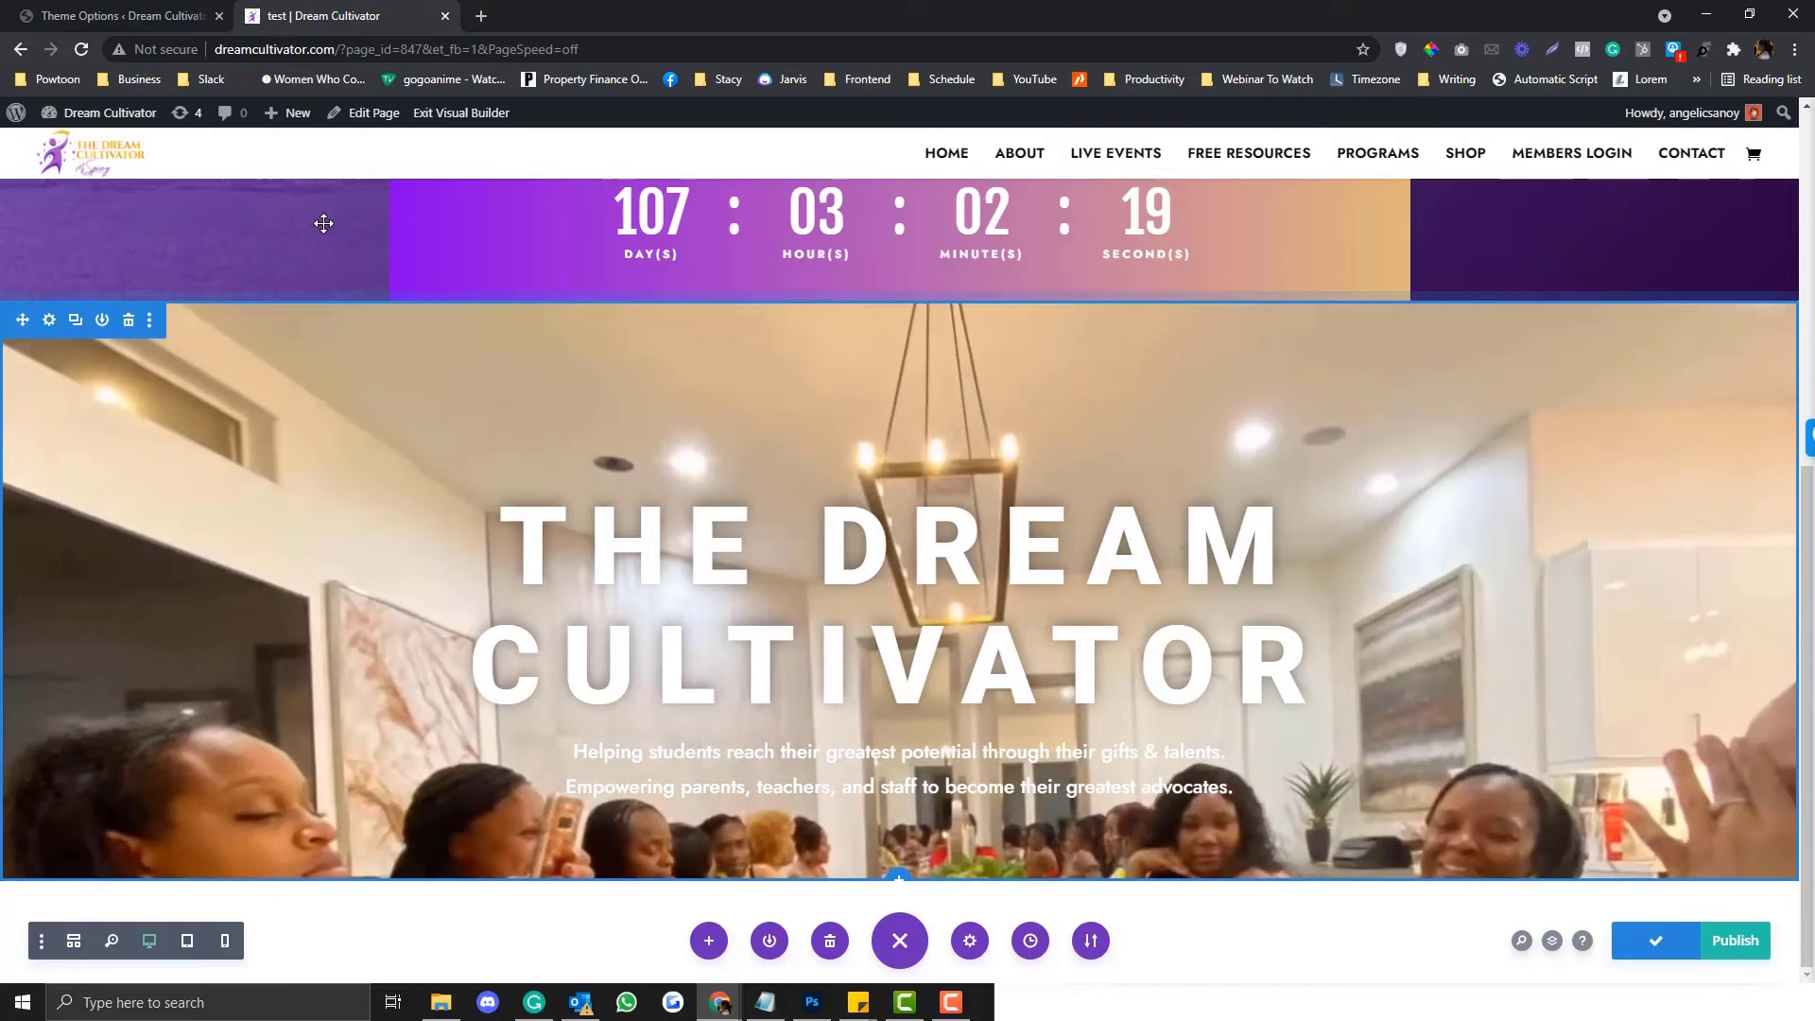
click(461, 112)
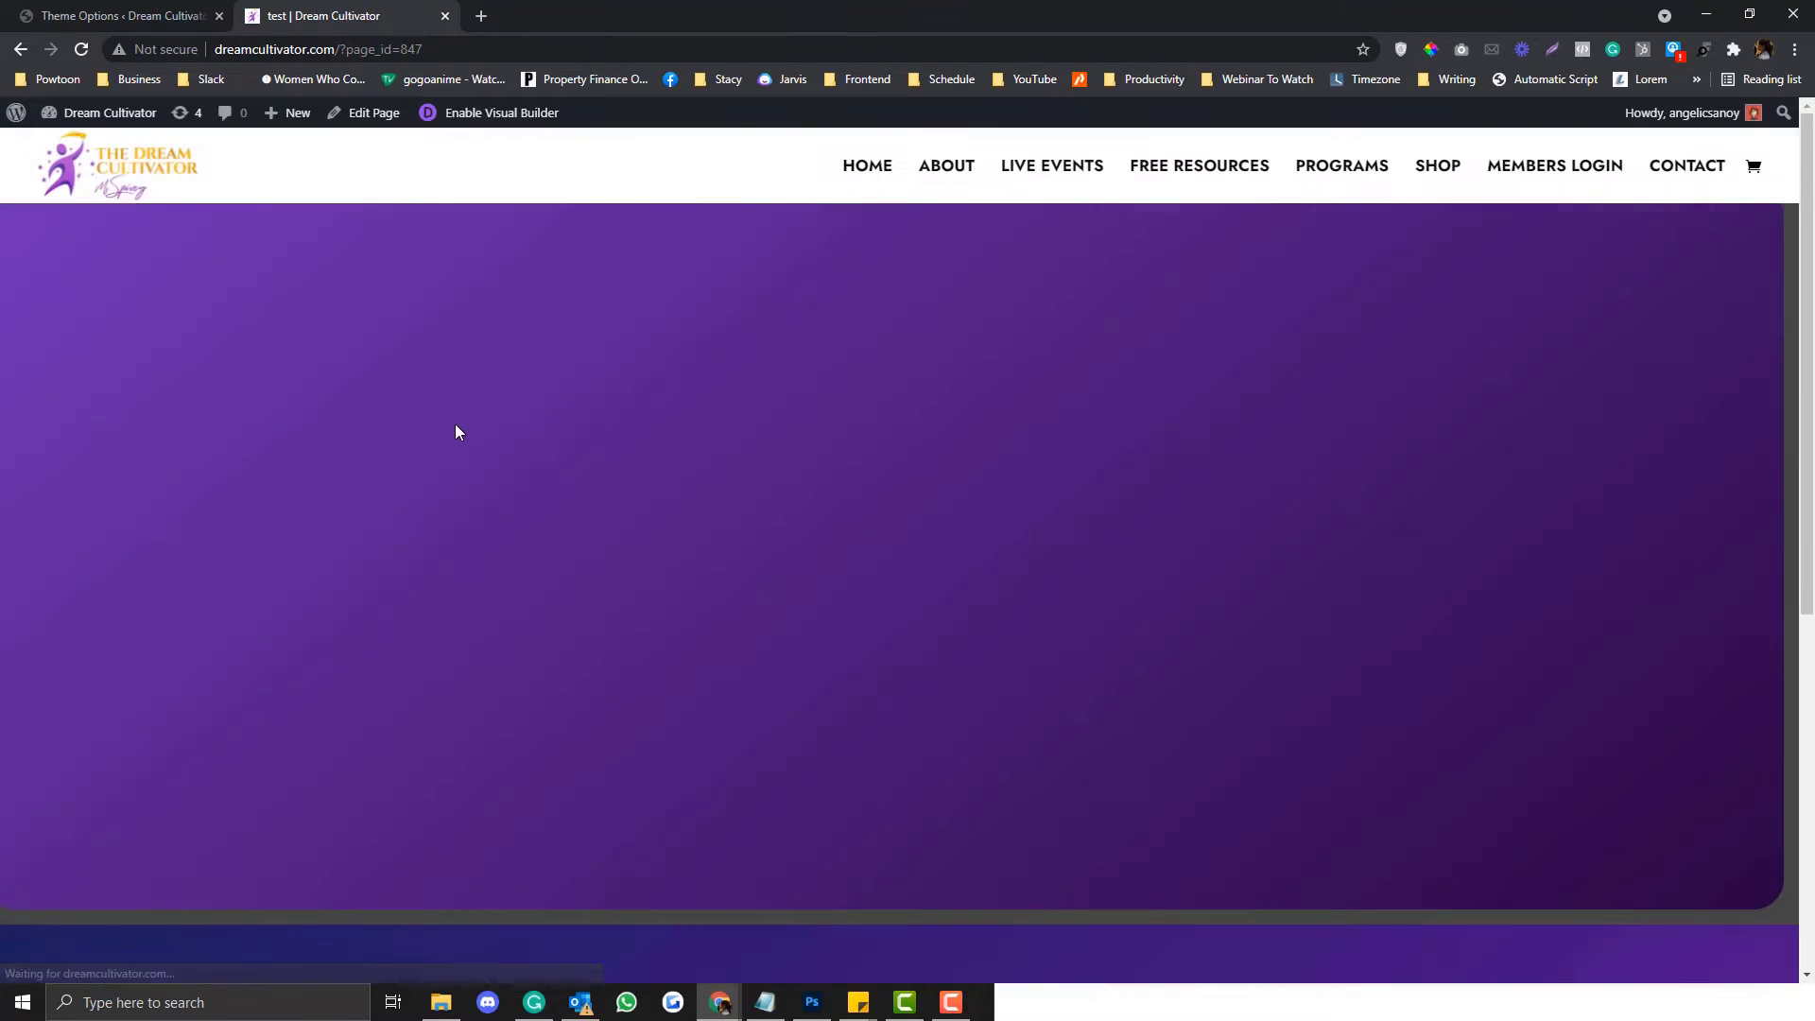
scroll(458, 421, down, 5)
scroll(458, 432, down, 2)
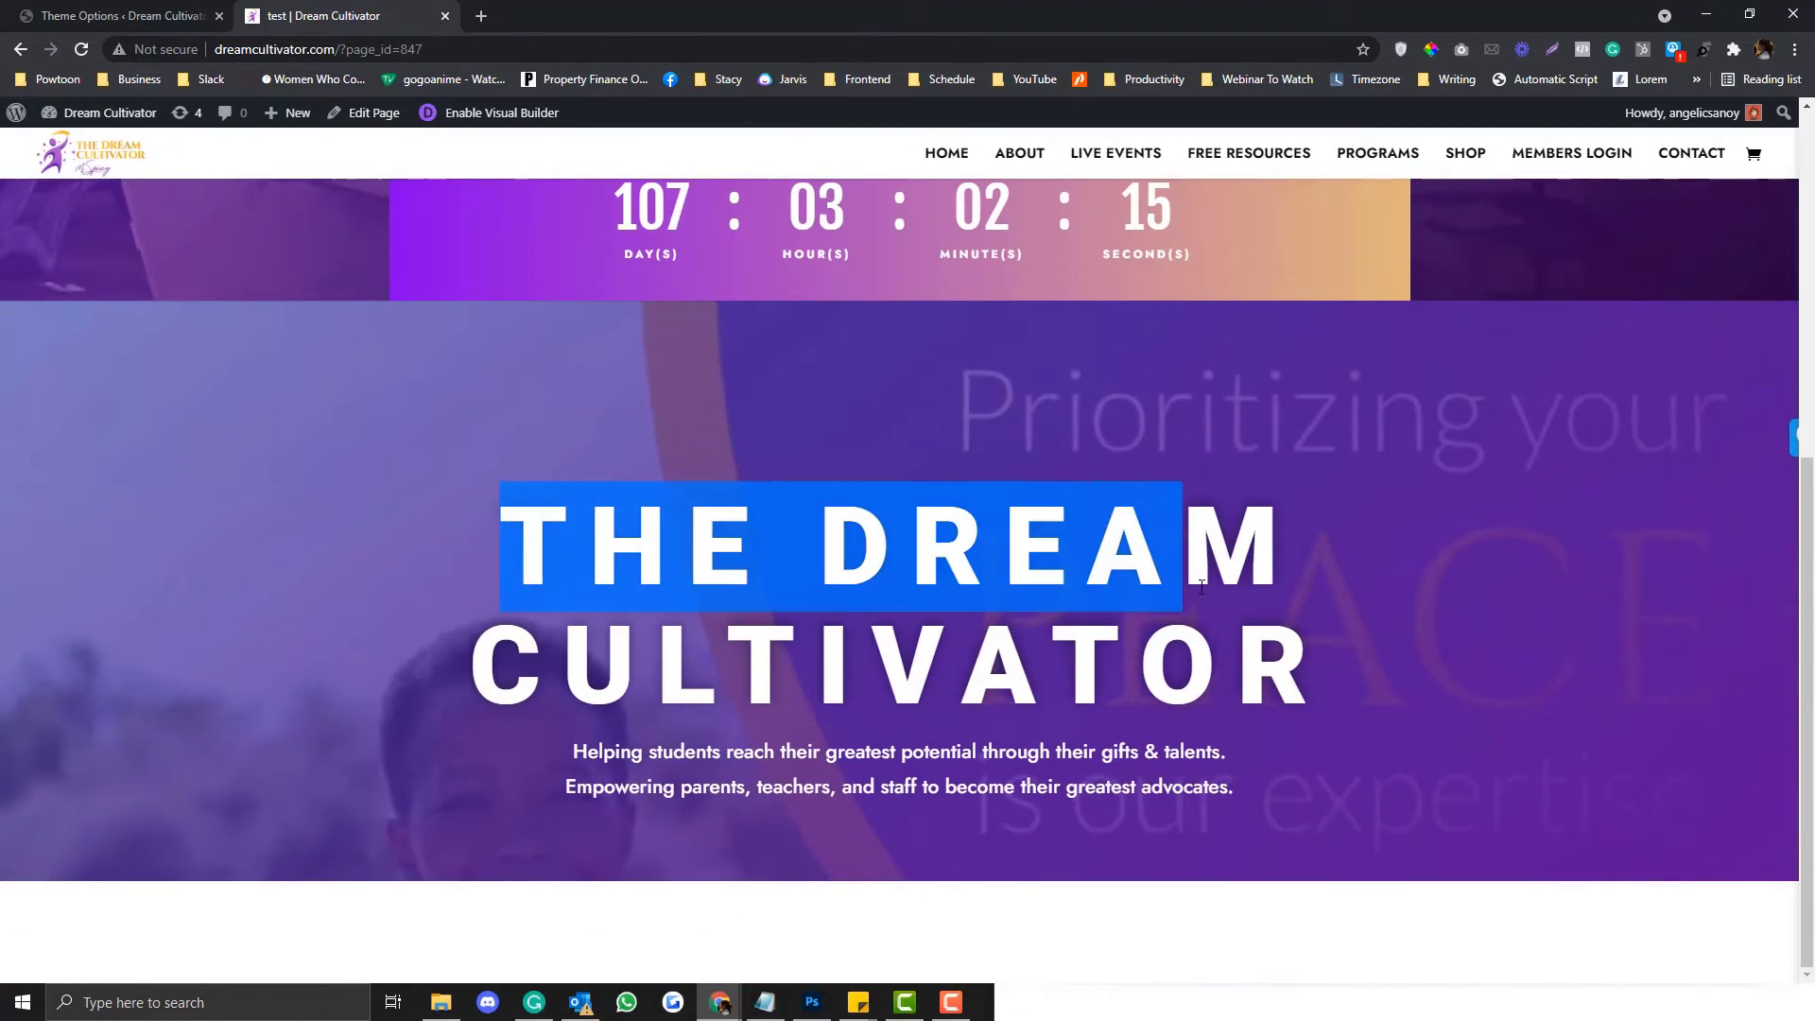
click(1043, 632)
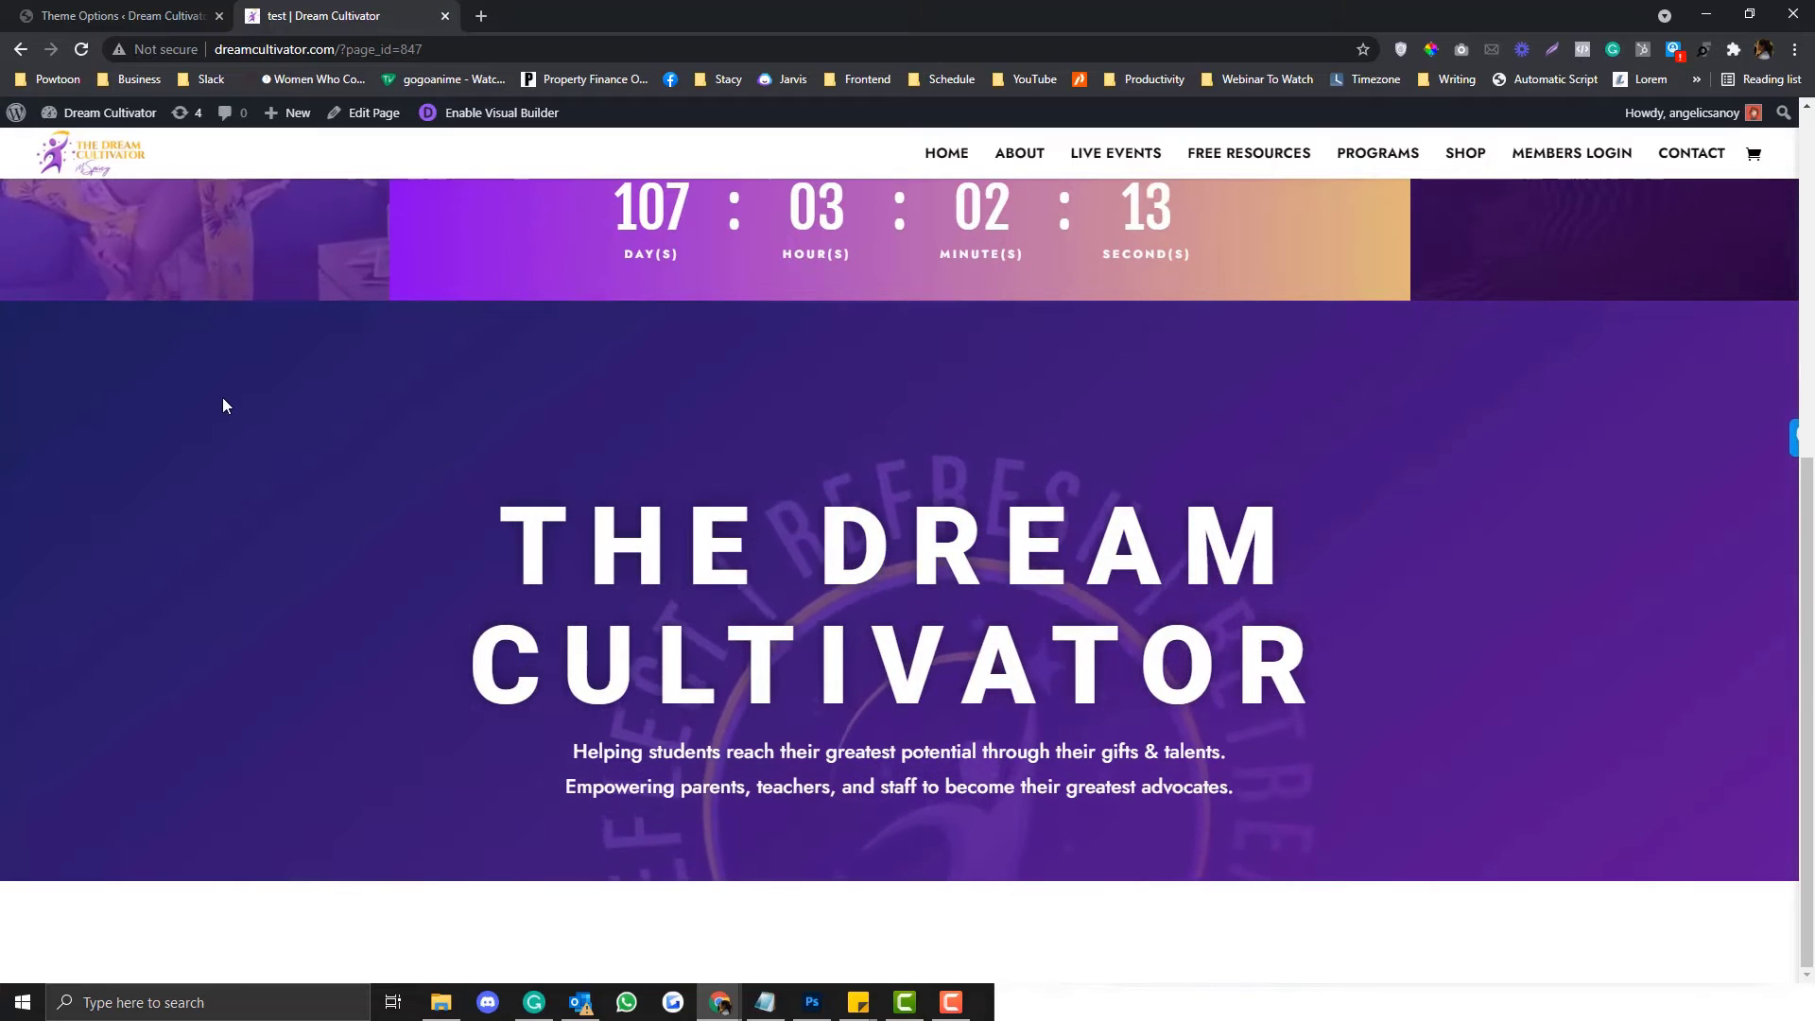
click(1279, 721)
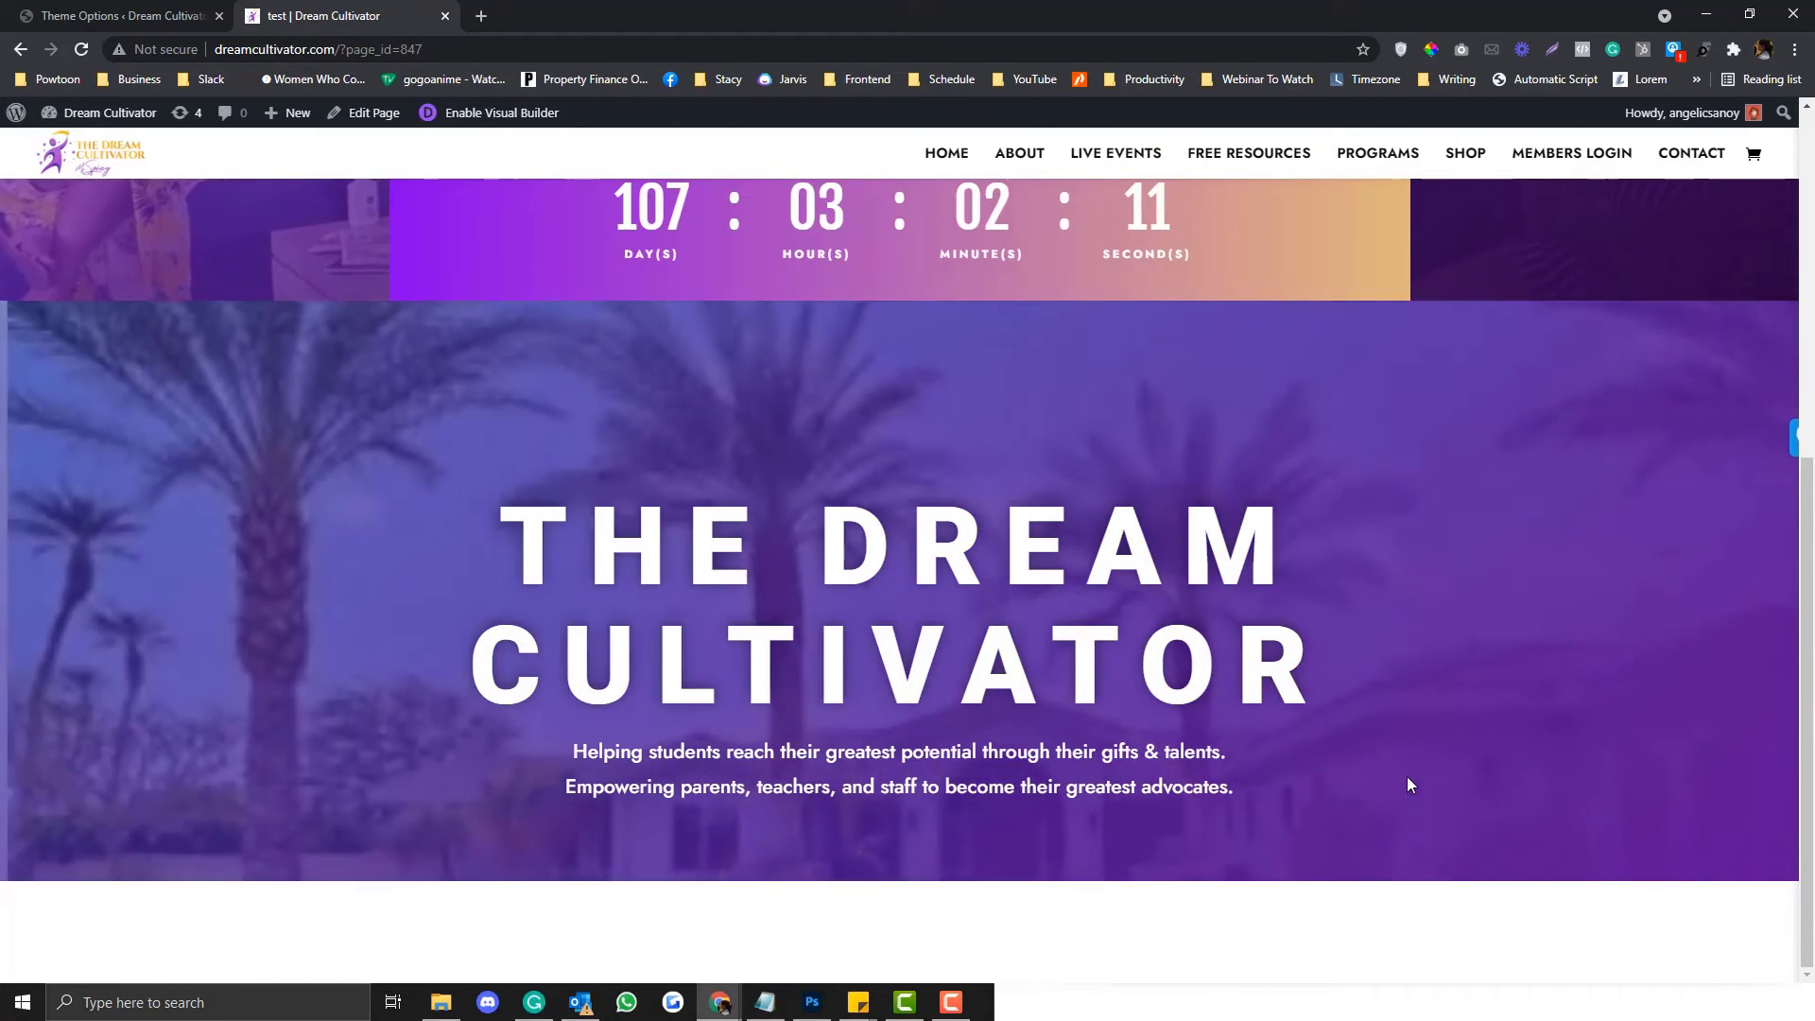
scroll(1061, 516, up, 3)
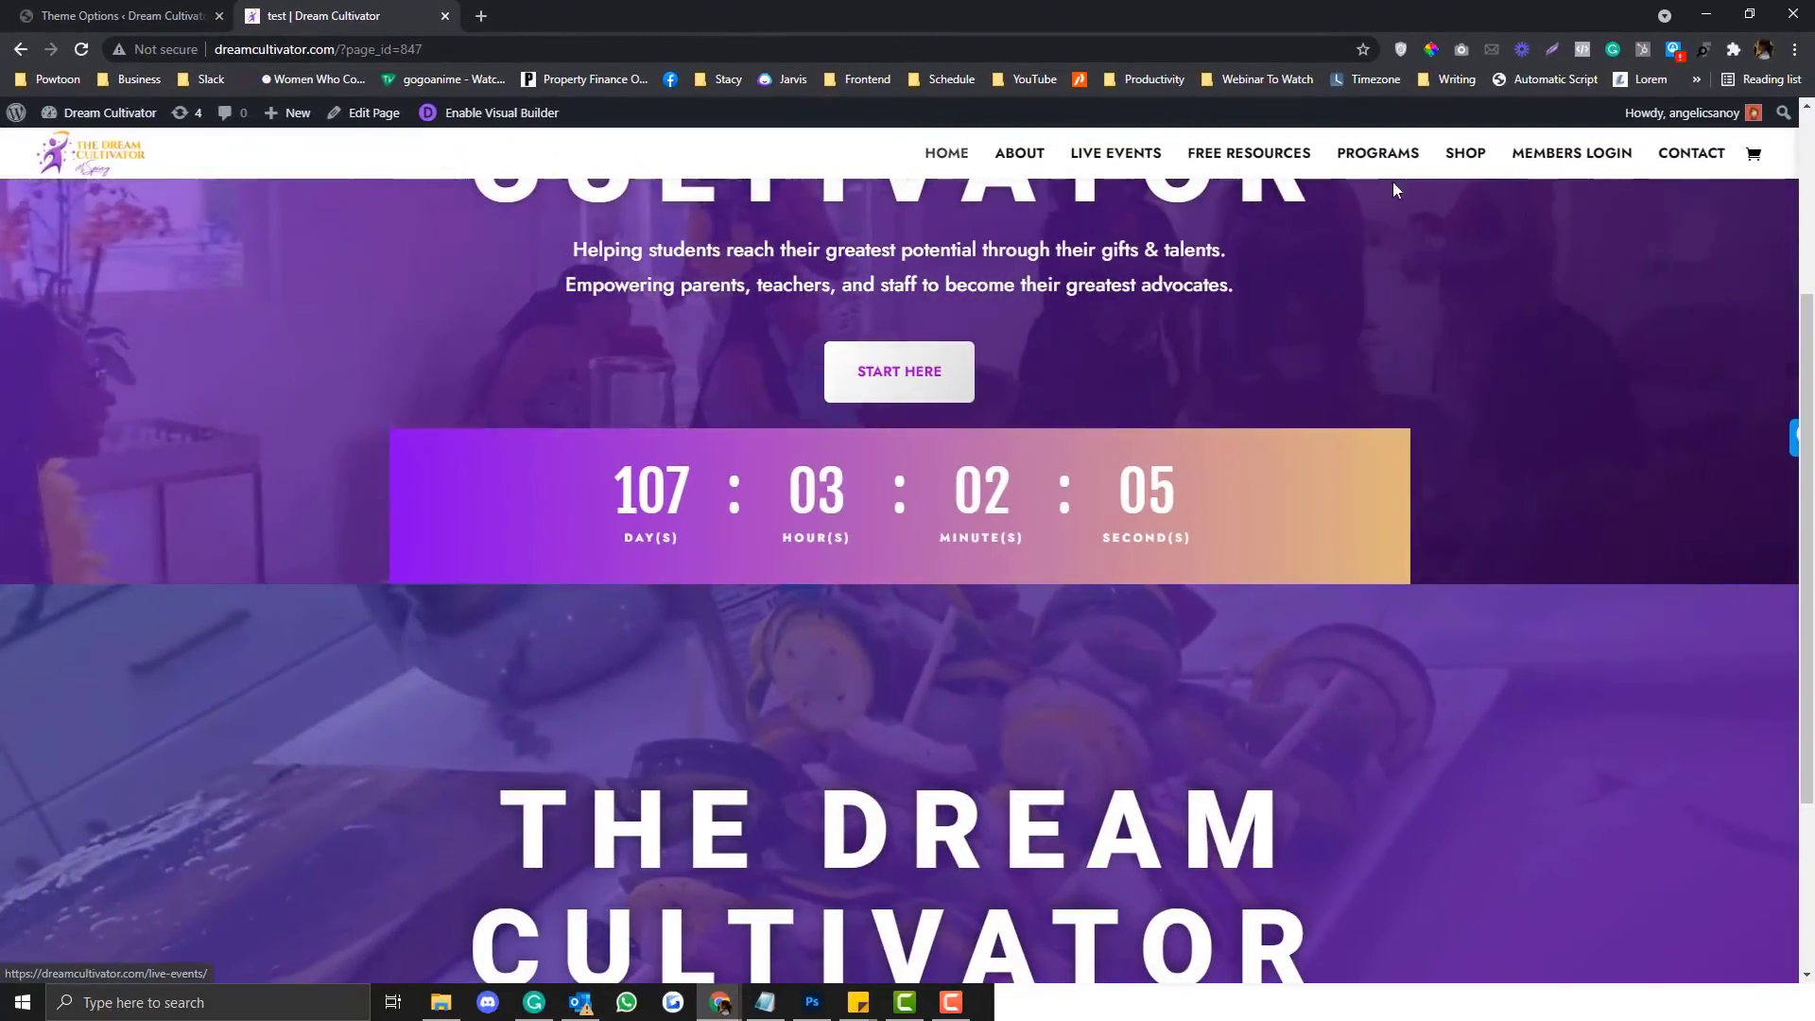
- Open the site's Contact page in a new tab and enable the Visual Builder for it
right_click(1663, 166)
click(1668, 174)
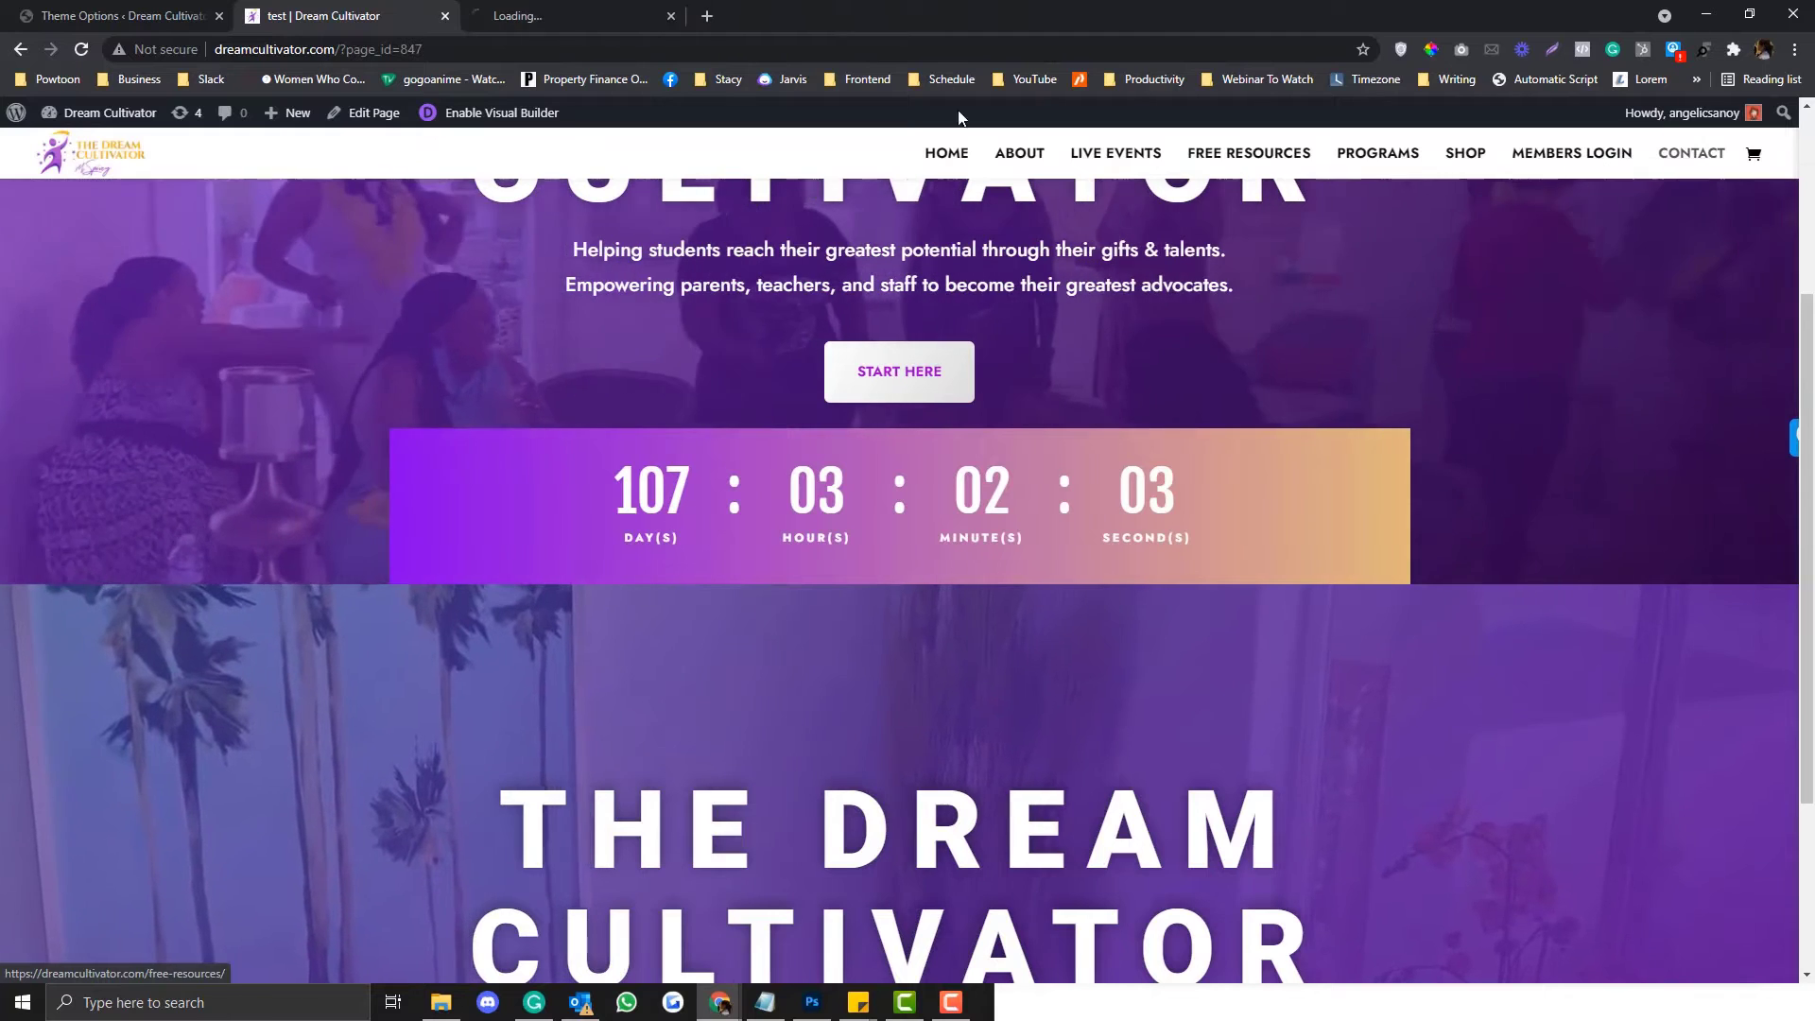
click(545, 10)
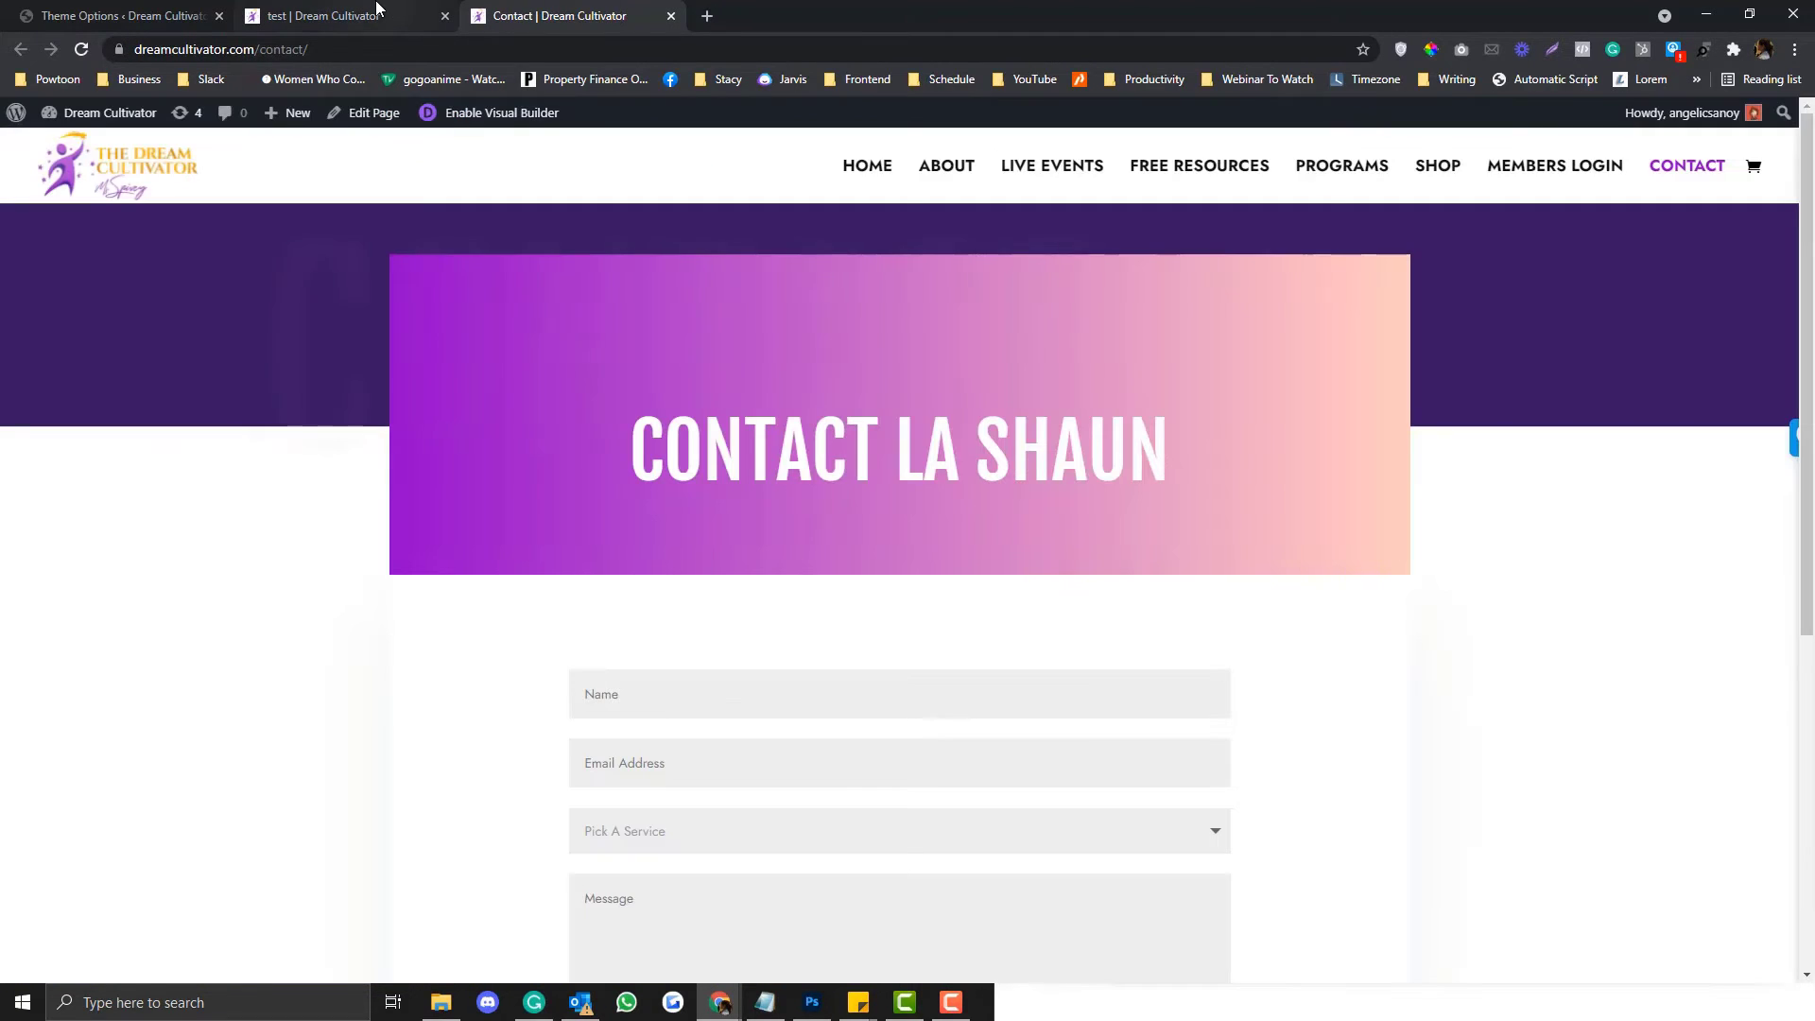
scroll(348, 293, down, 5)
scroll(348, 293, up, 5)
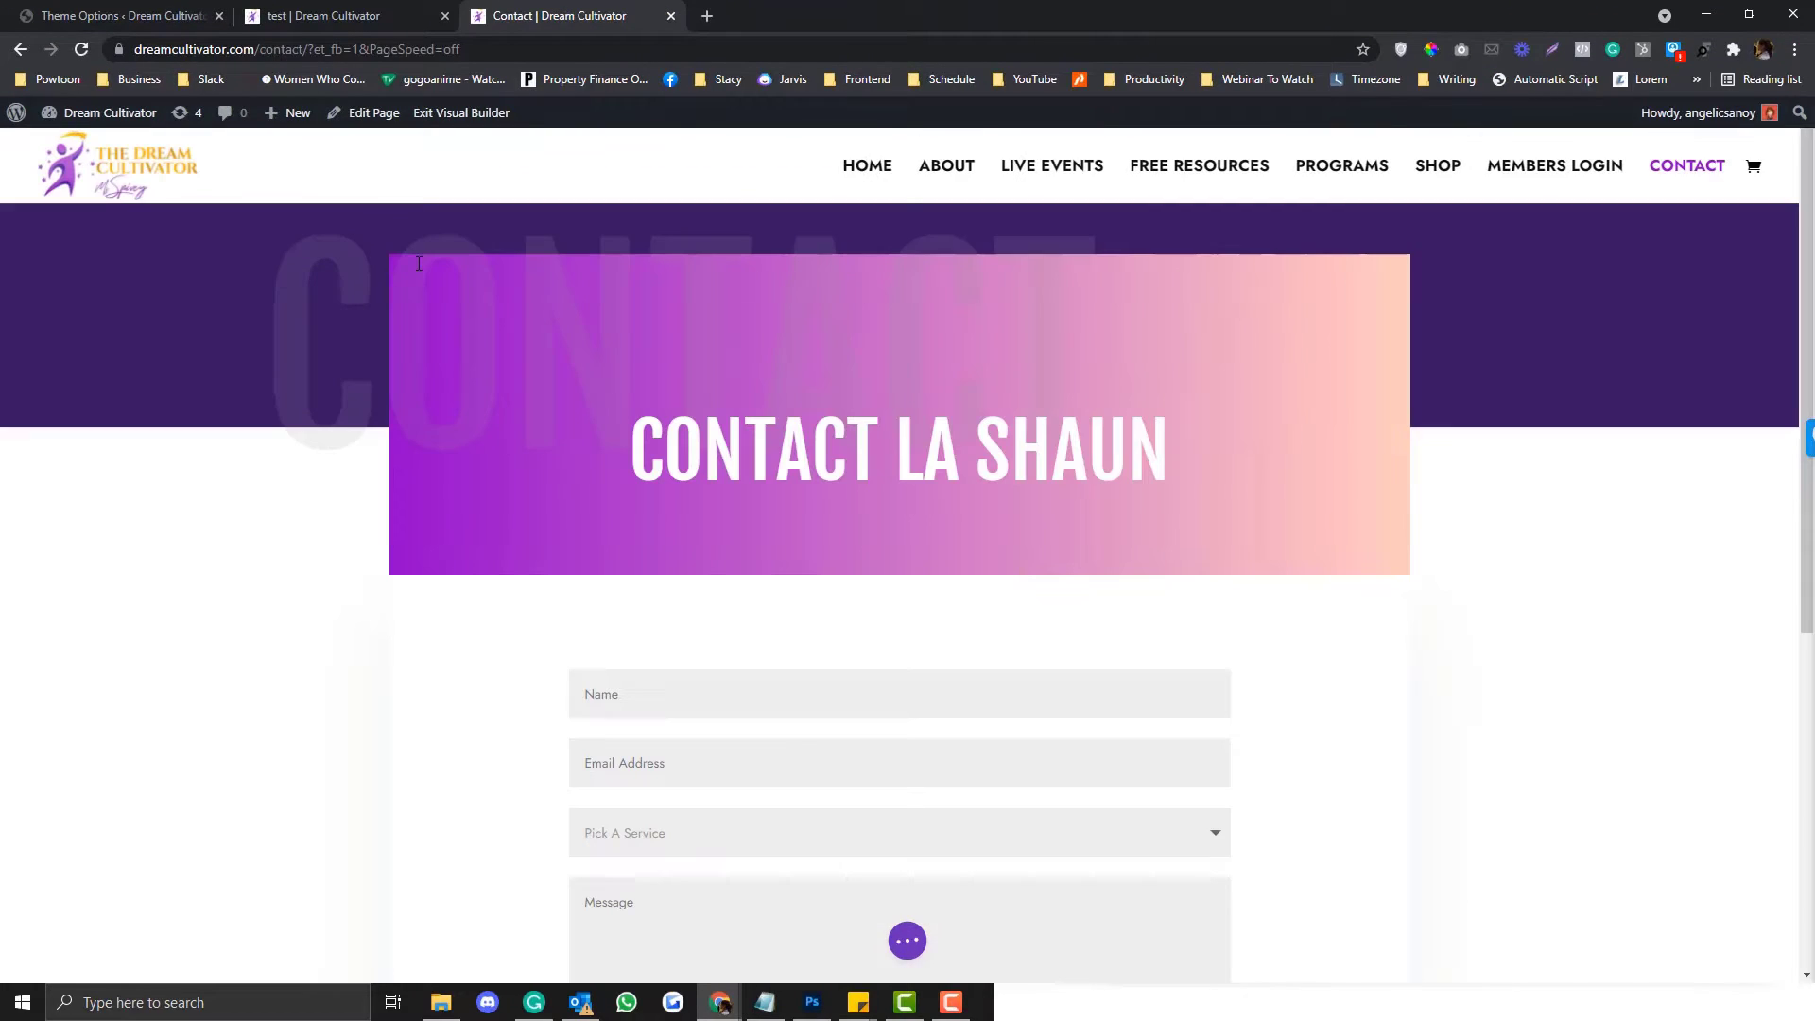
- Set R3-2021-Every-woman-soundtrack.mp4 as the background video of the column in the Contact page's heading row
mouse_move(830, 425)
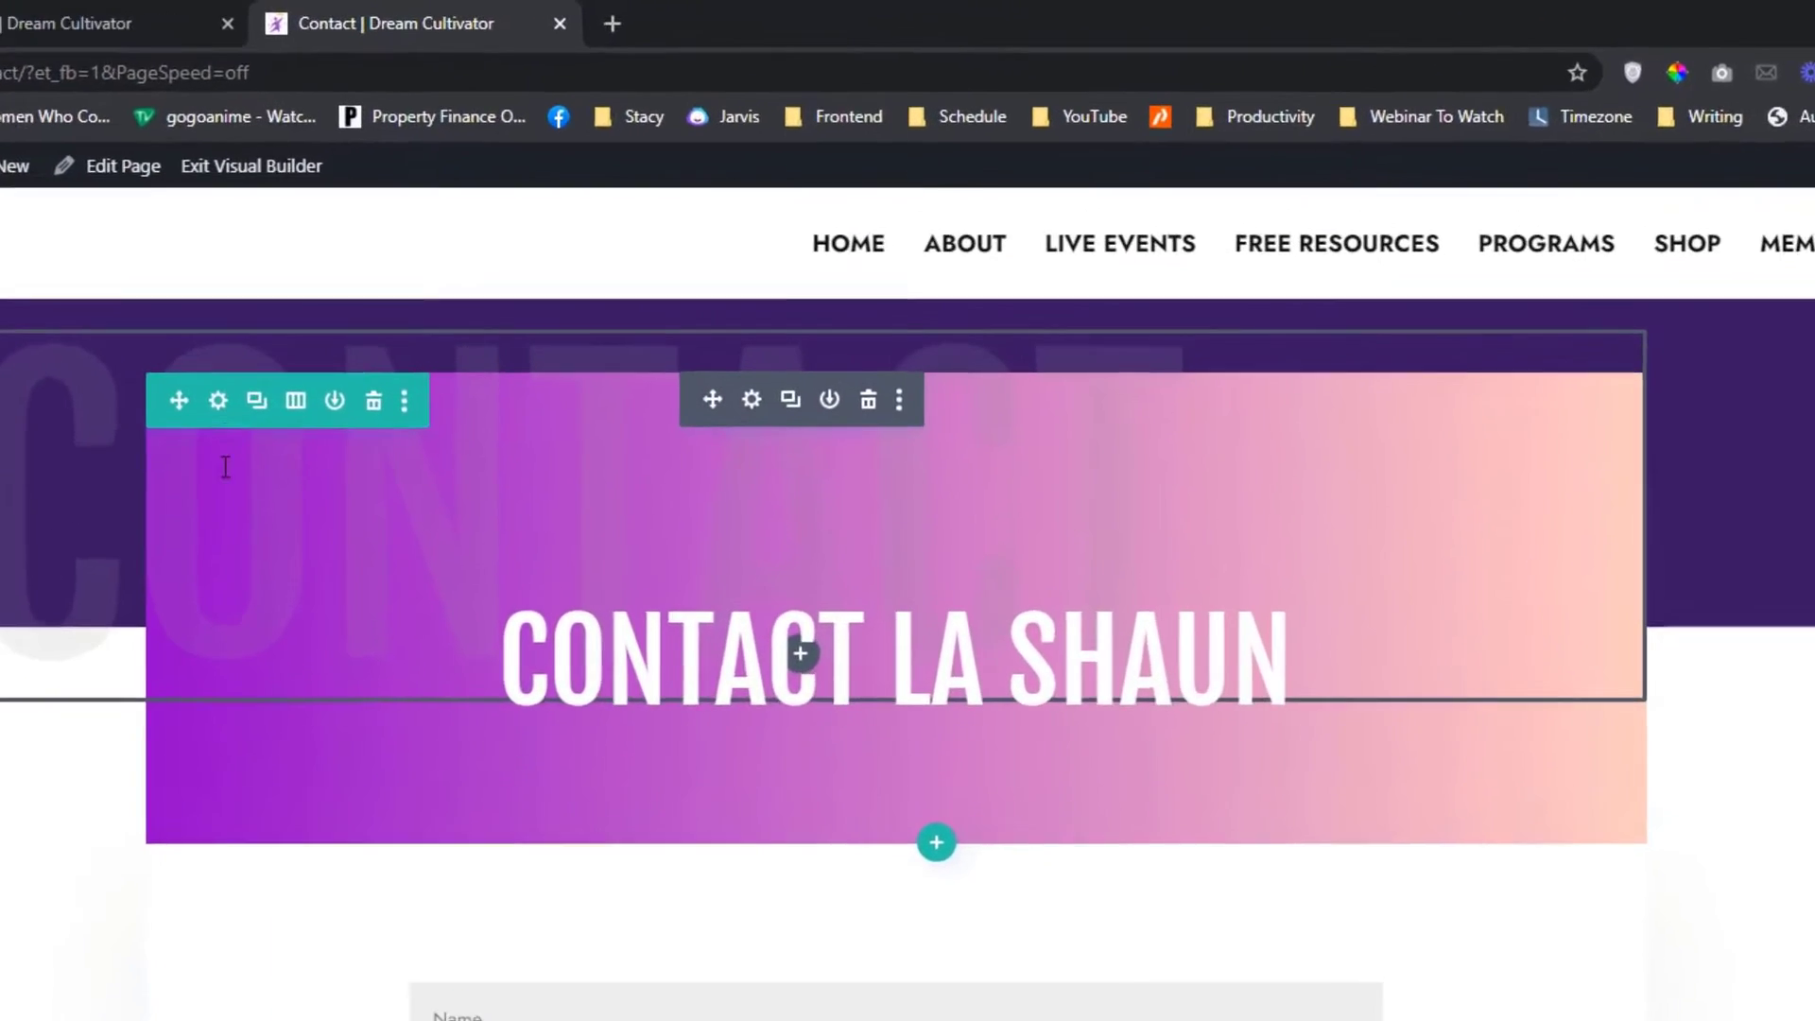
click(198, 413)
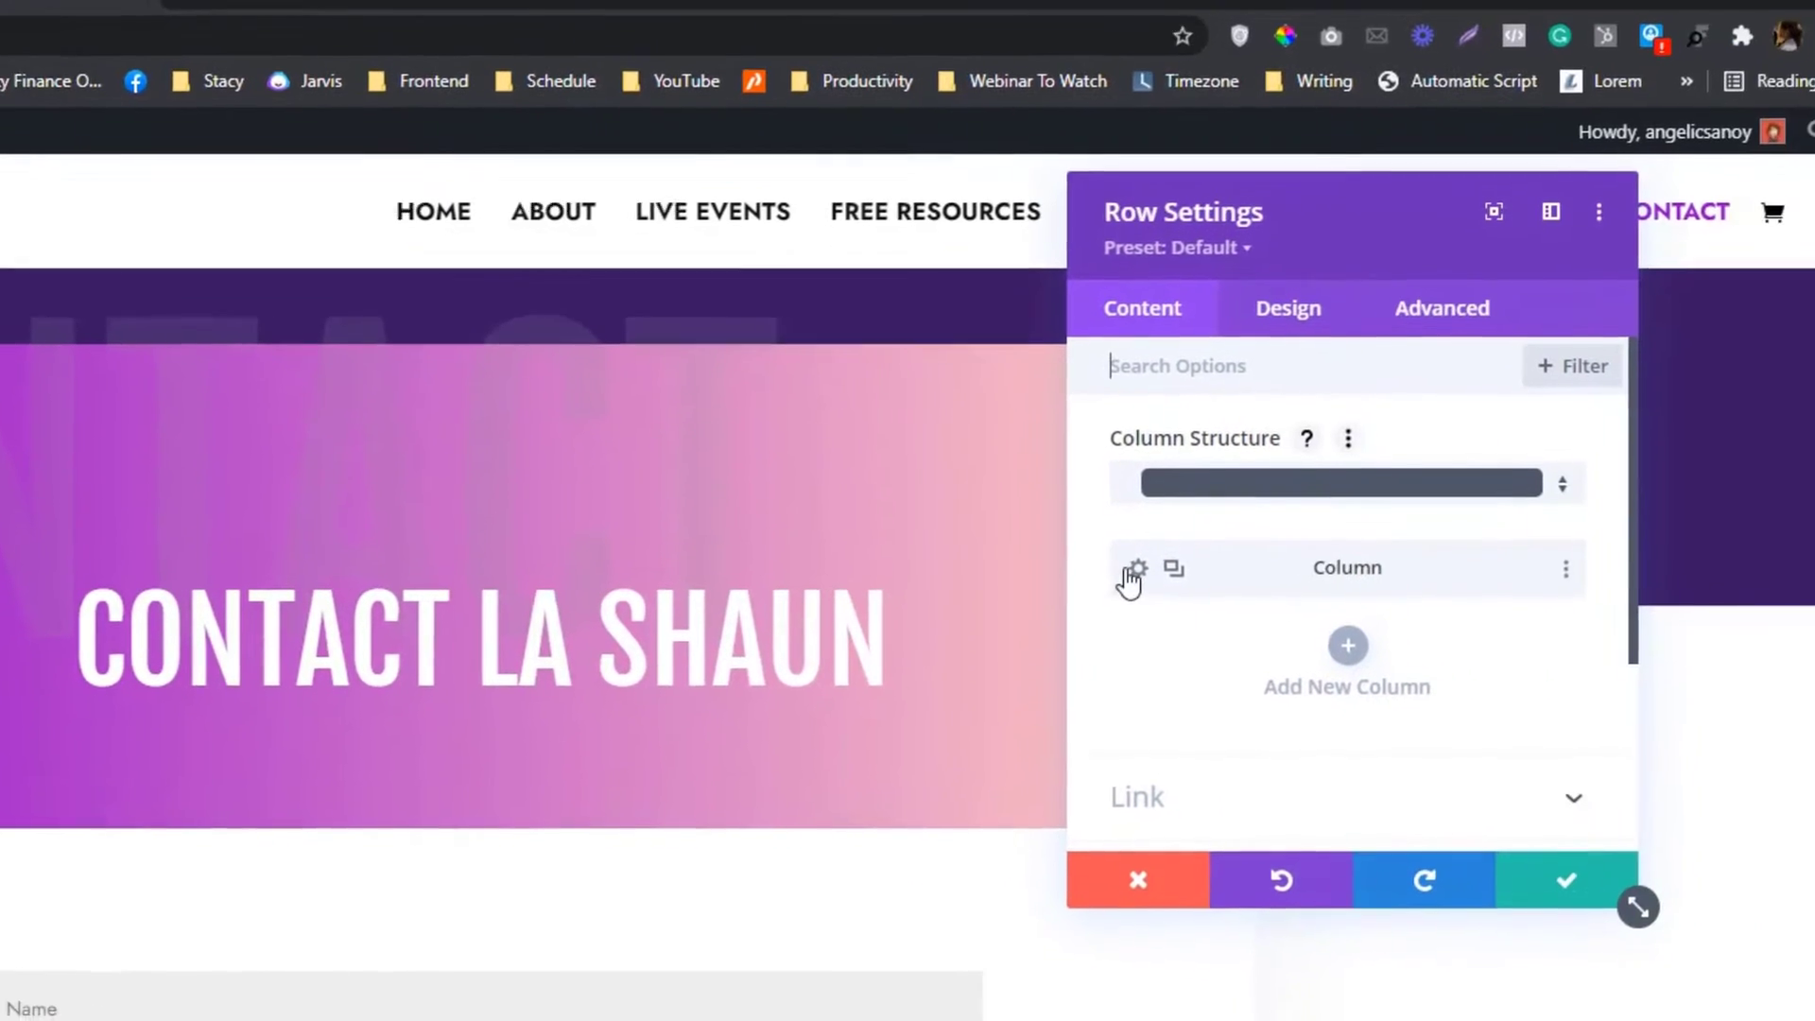
click(1131, 572)
scroll(1097, 652, down, 1)
click(1126, 697)
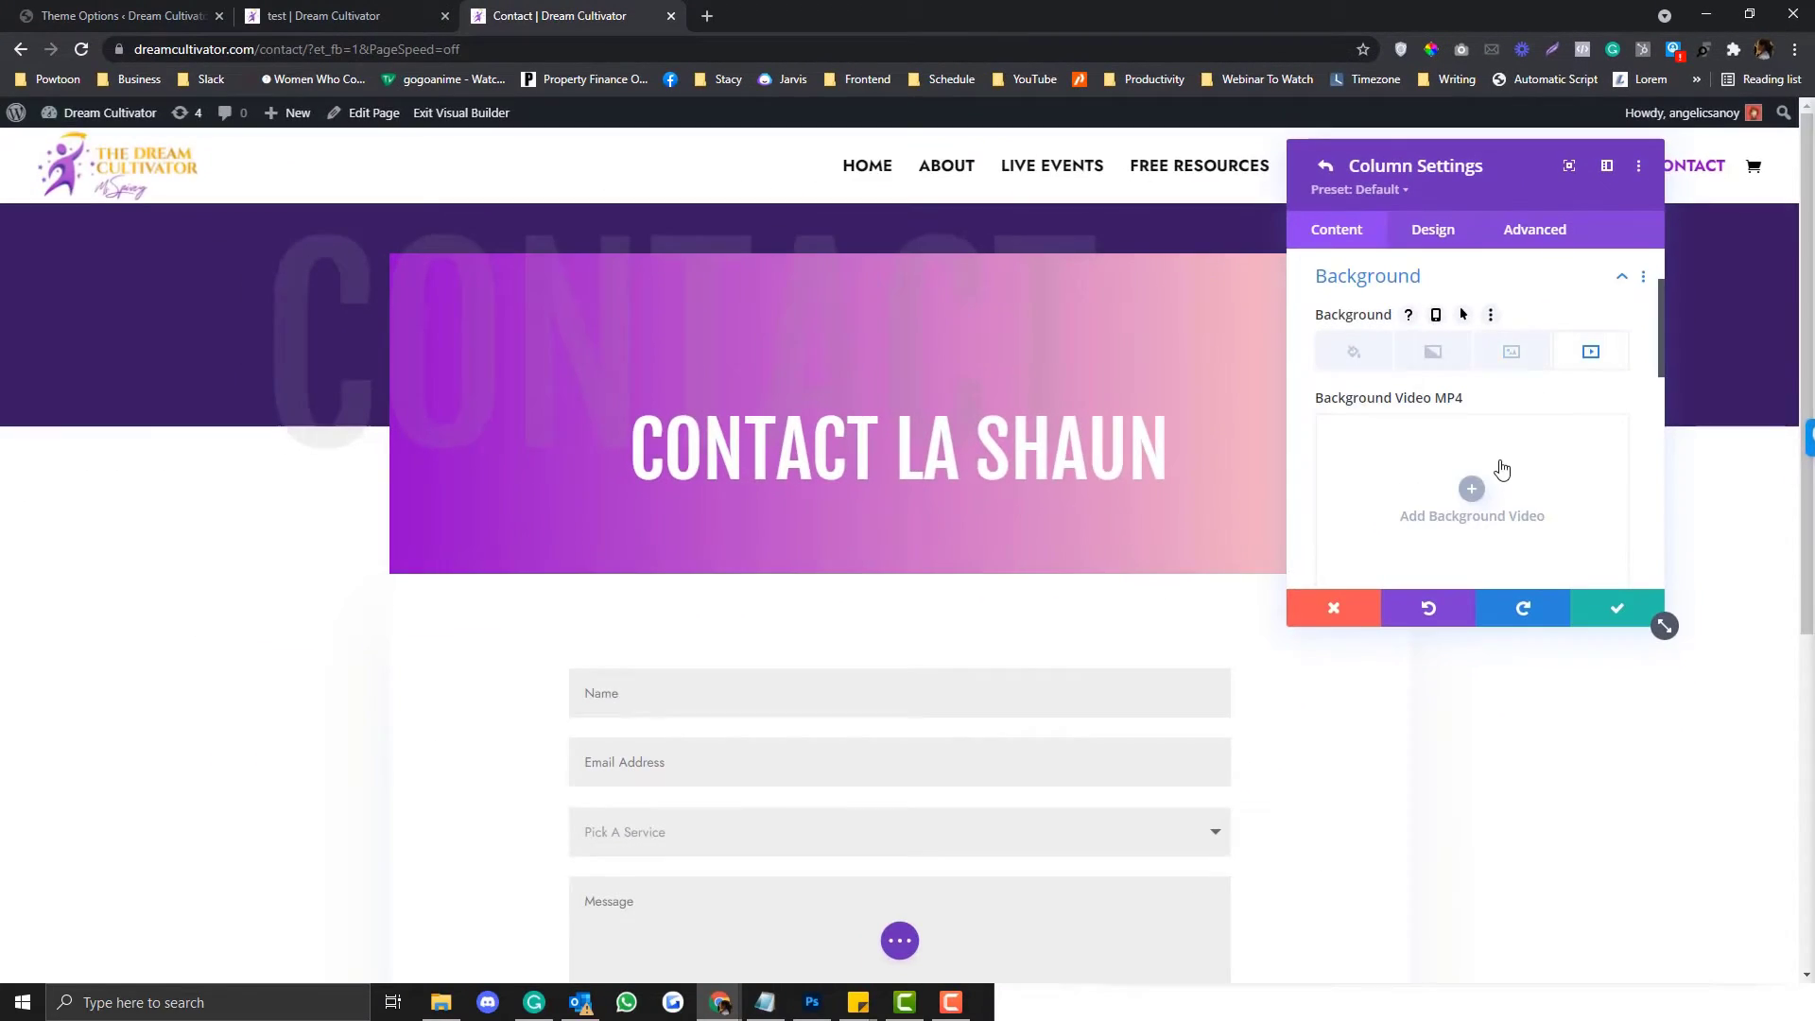
click(1502, 470)
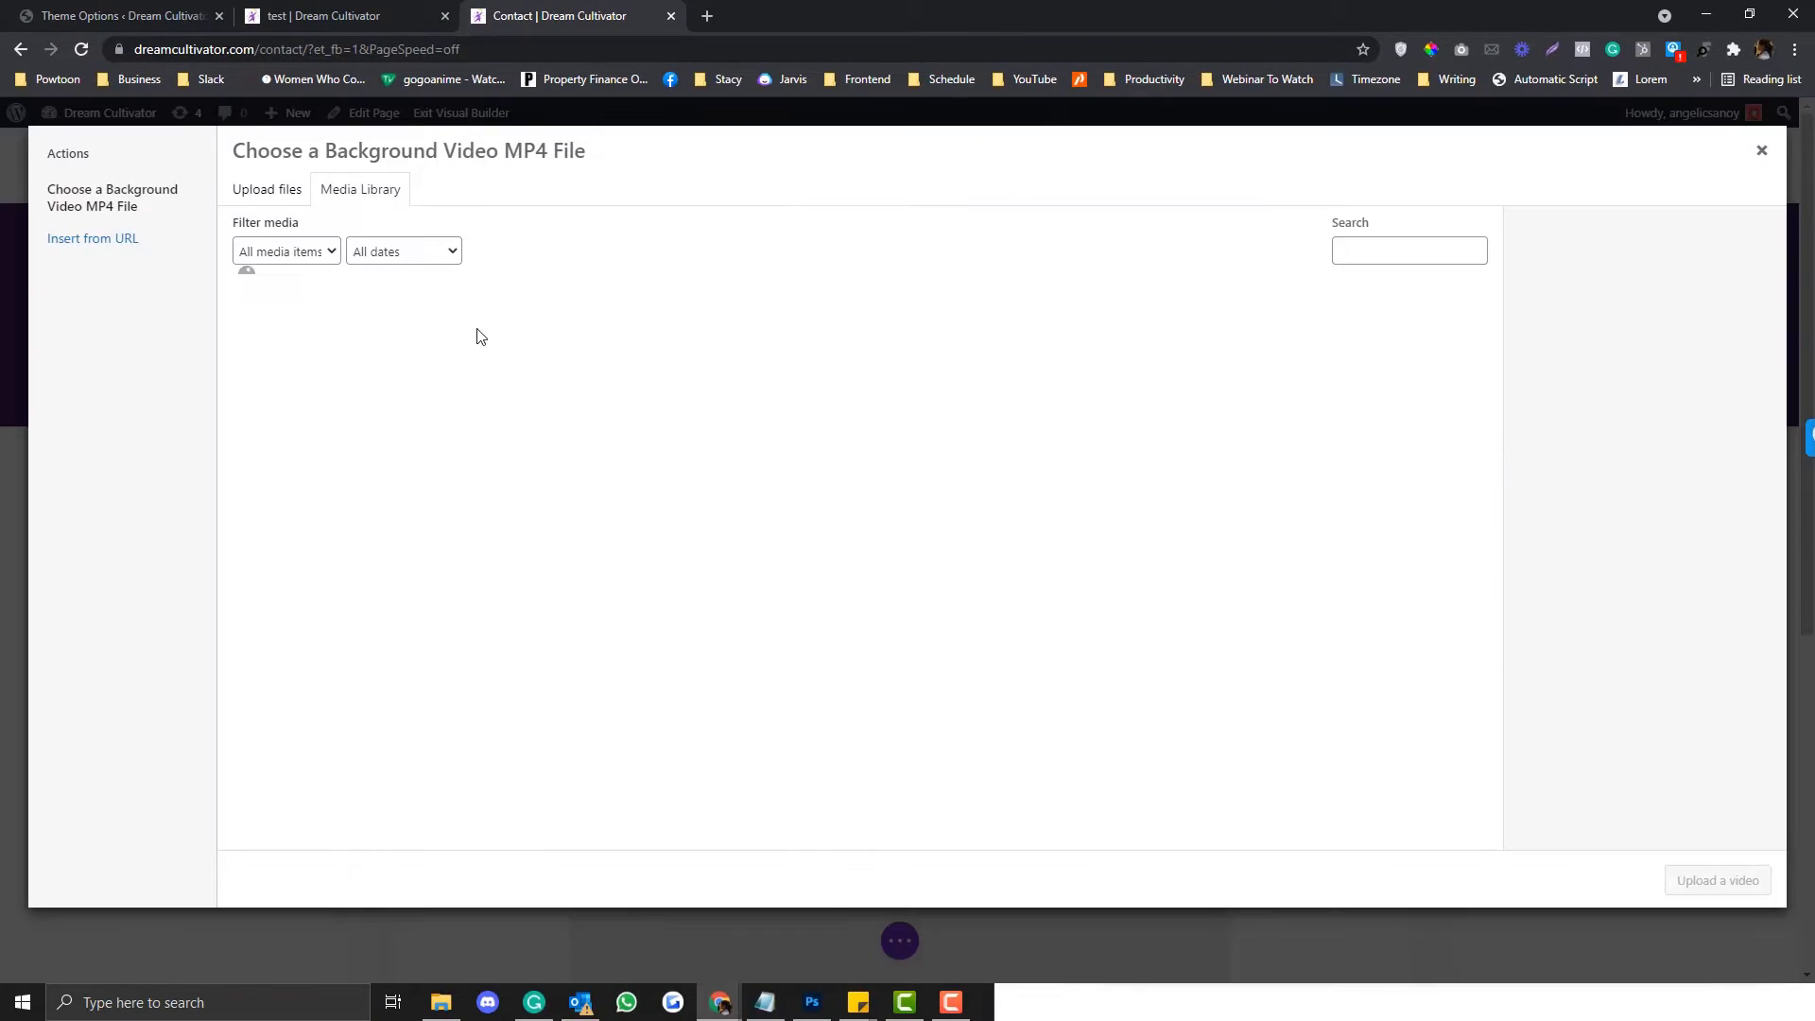
click(312, 371)
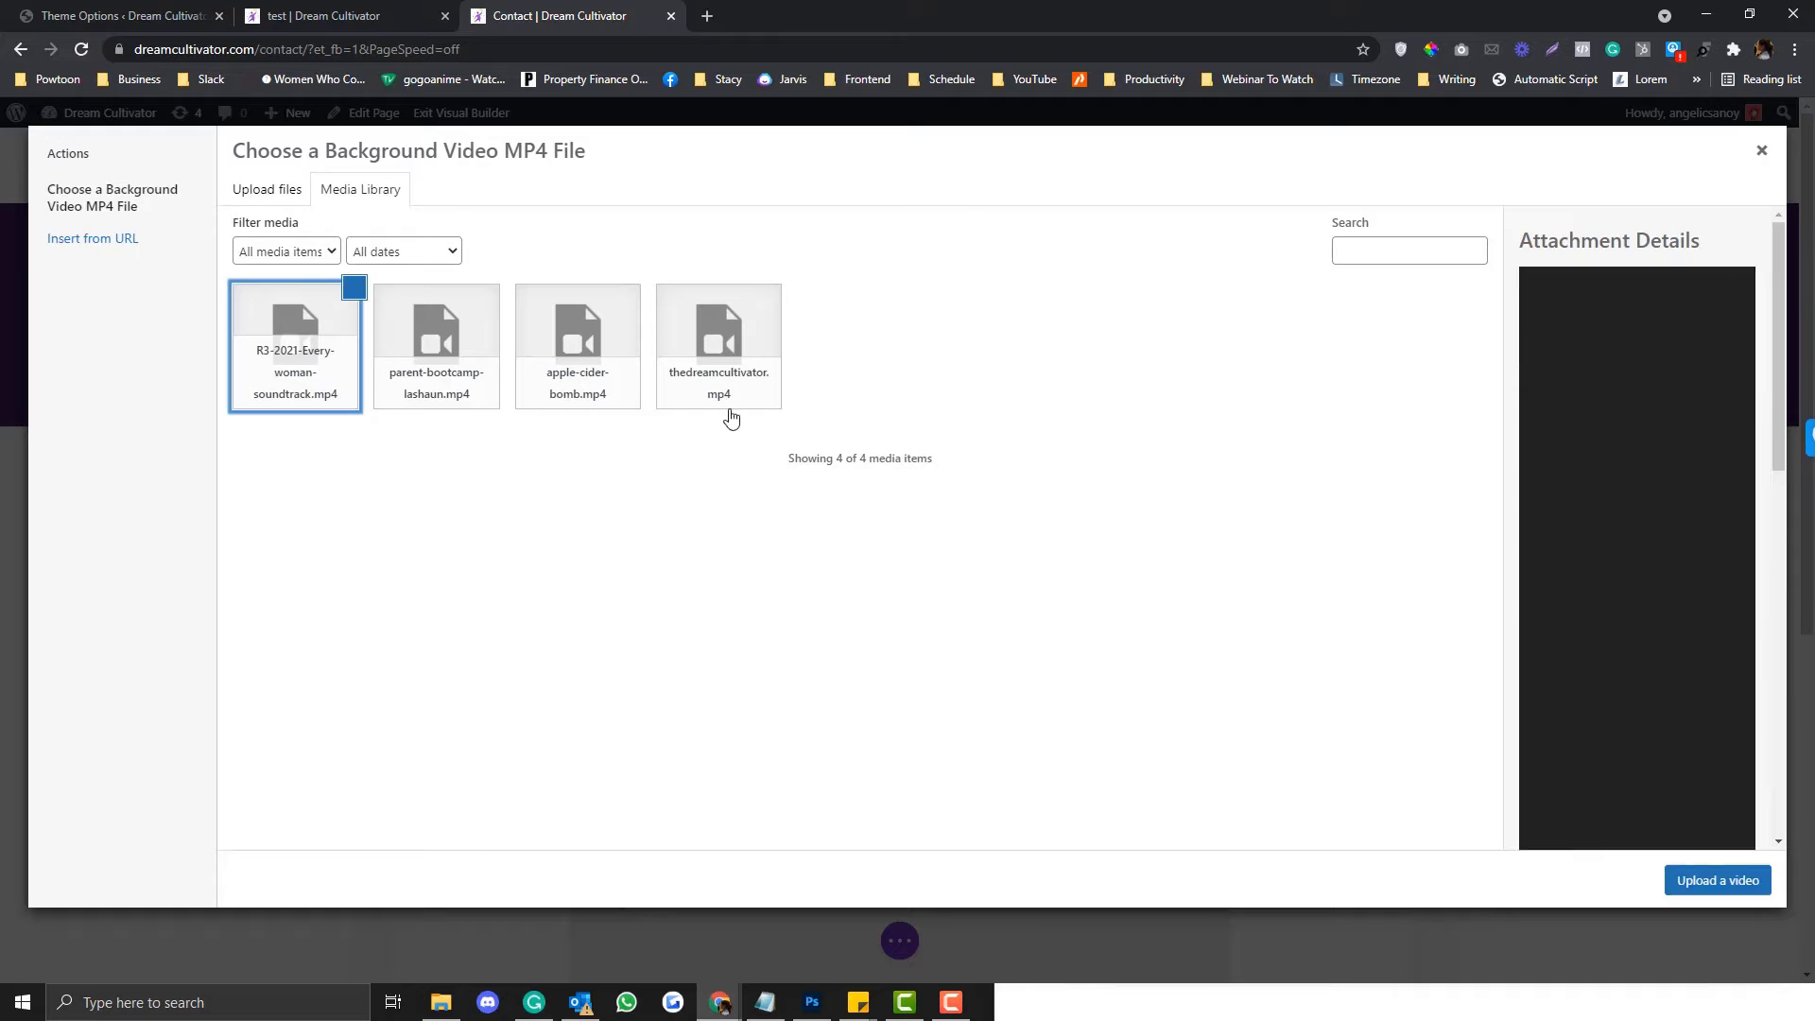
click(1697, 880)
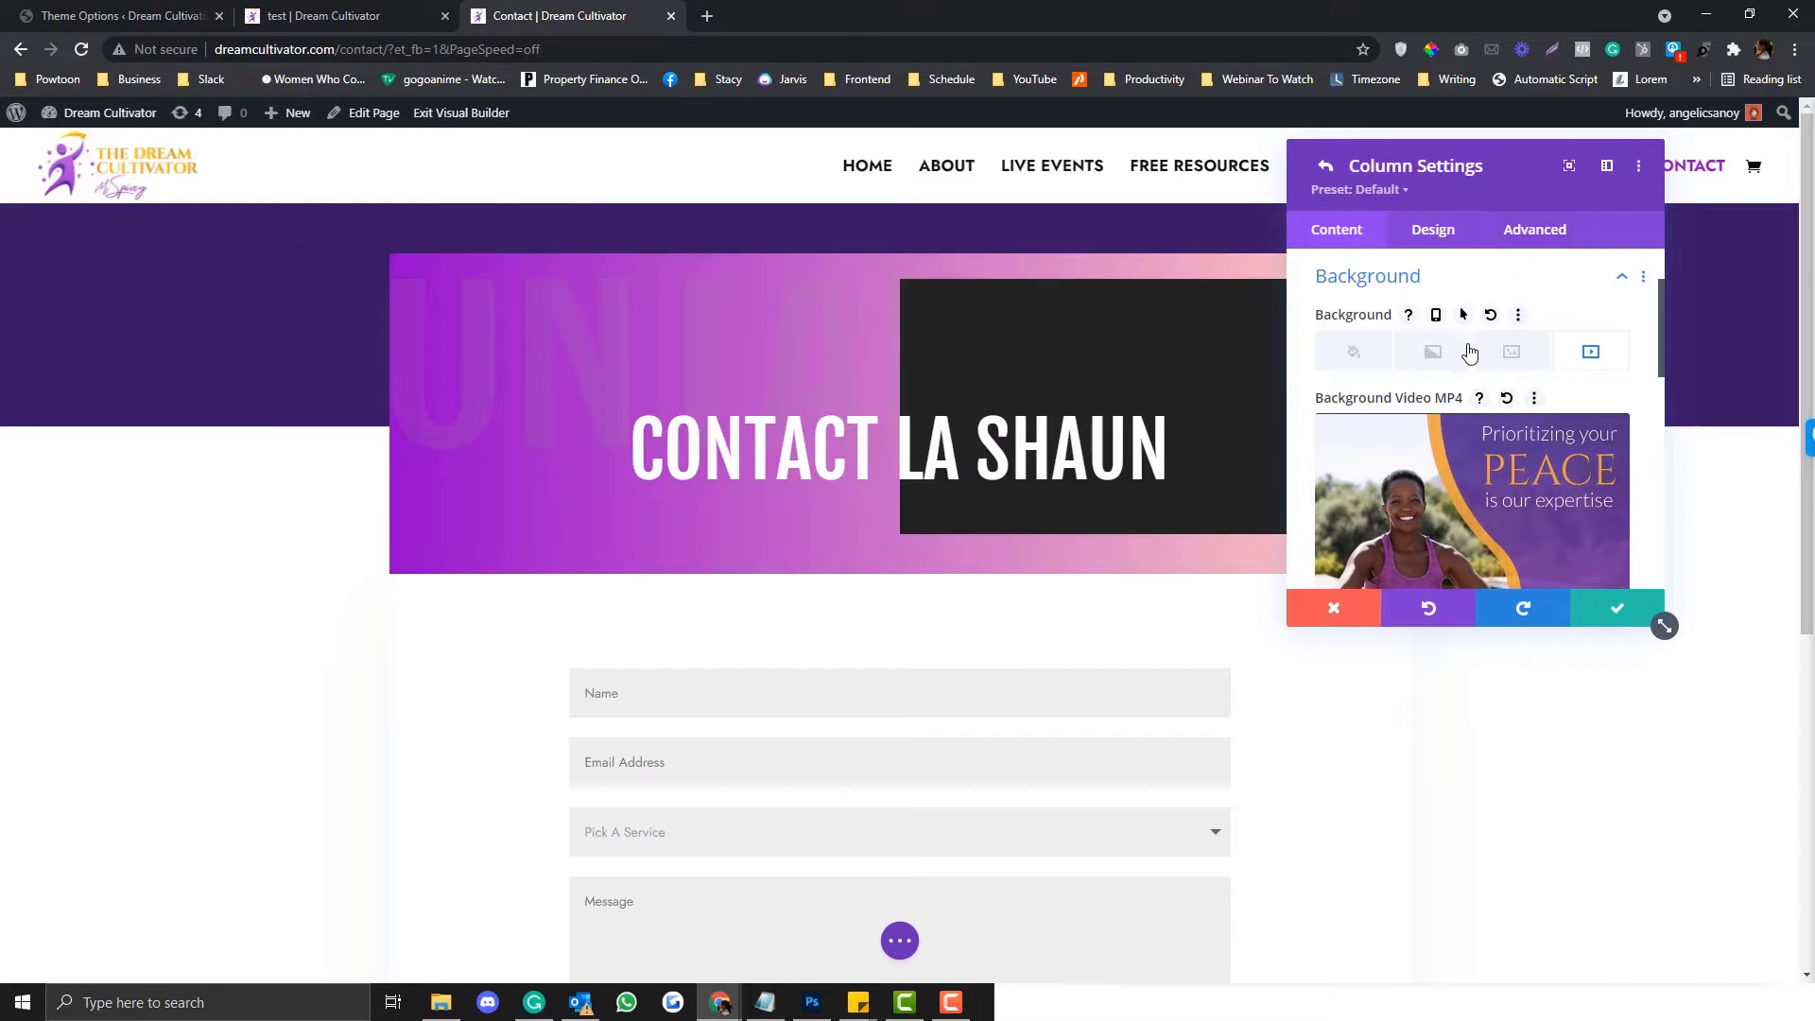
- Assign the CSS class hero-overlay to the heading row's column and save the column settings
click(1533, 236)
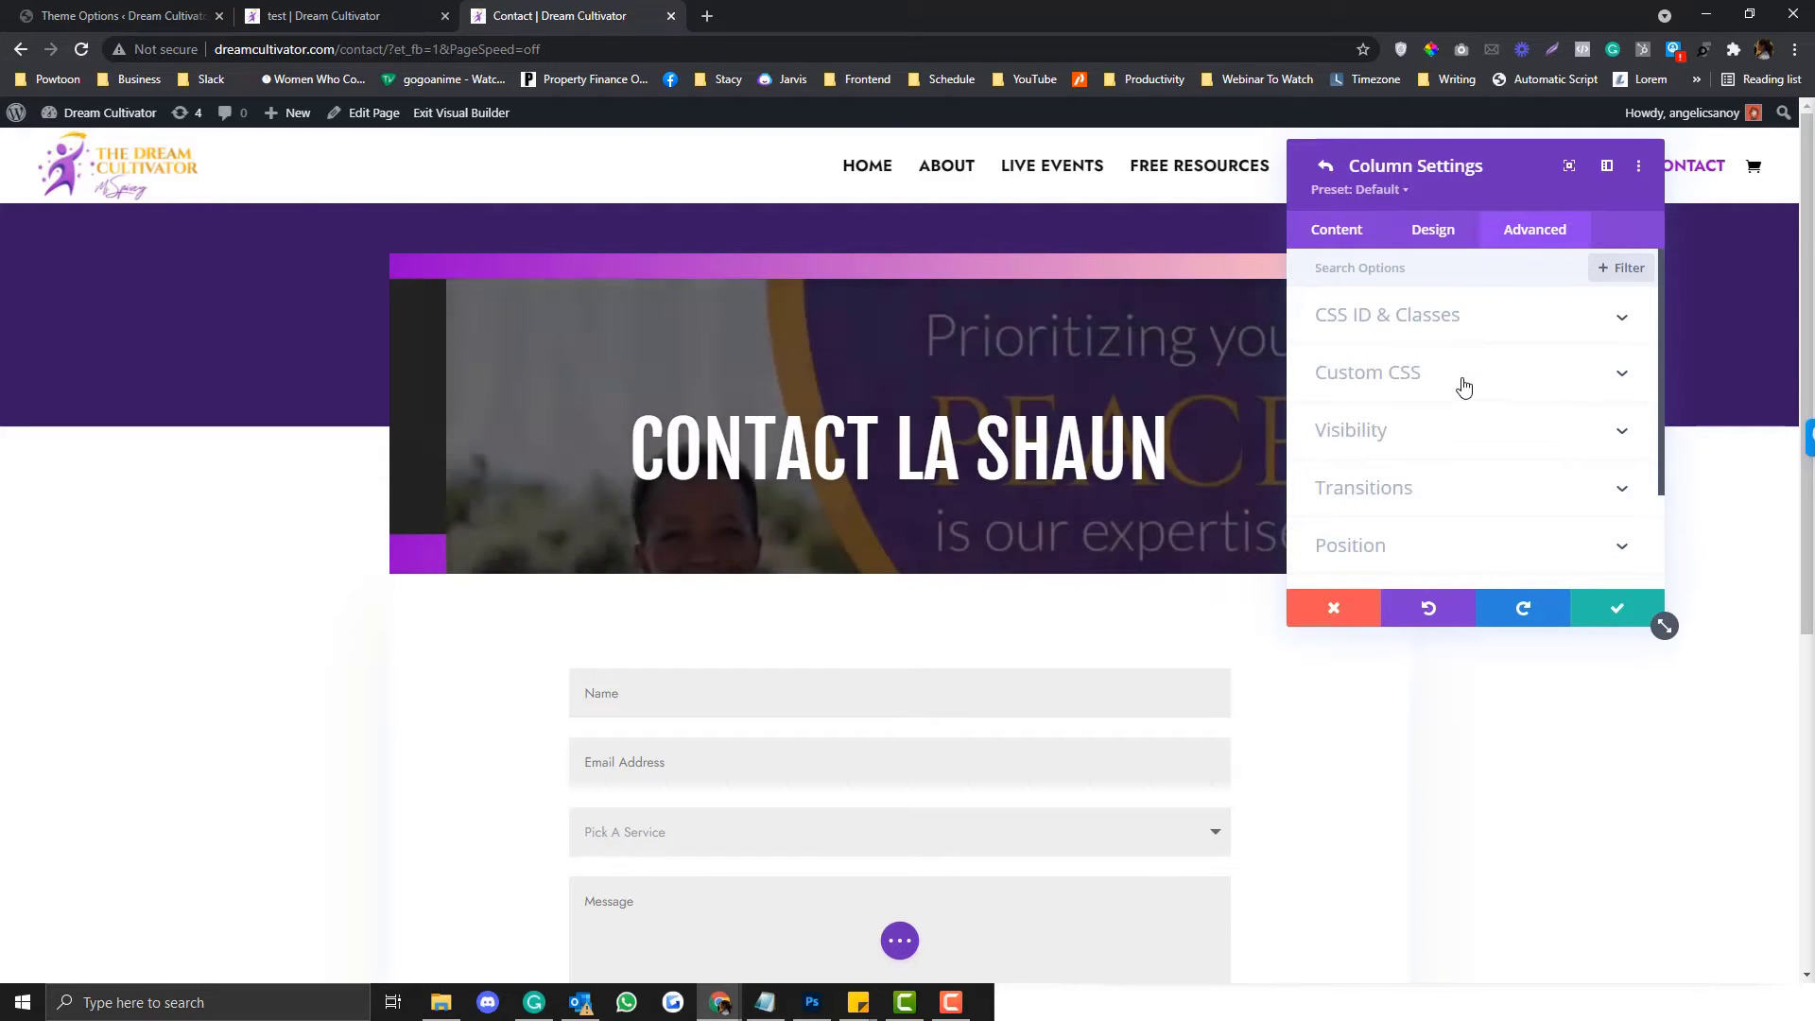
click(1477, 316)
text(hero-overlay)
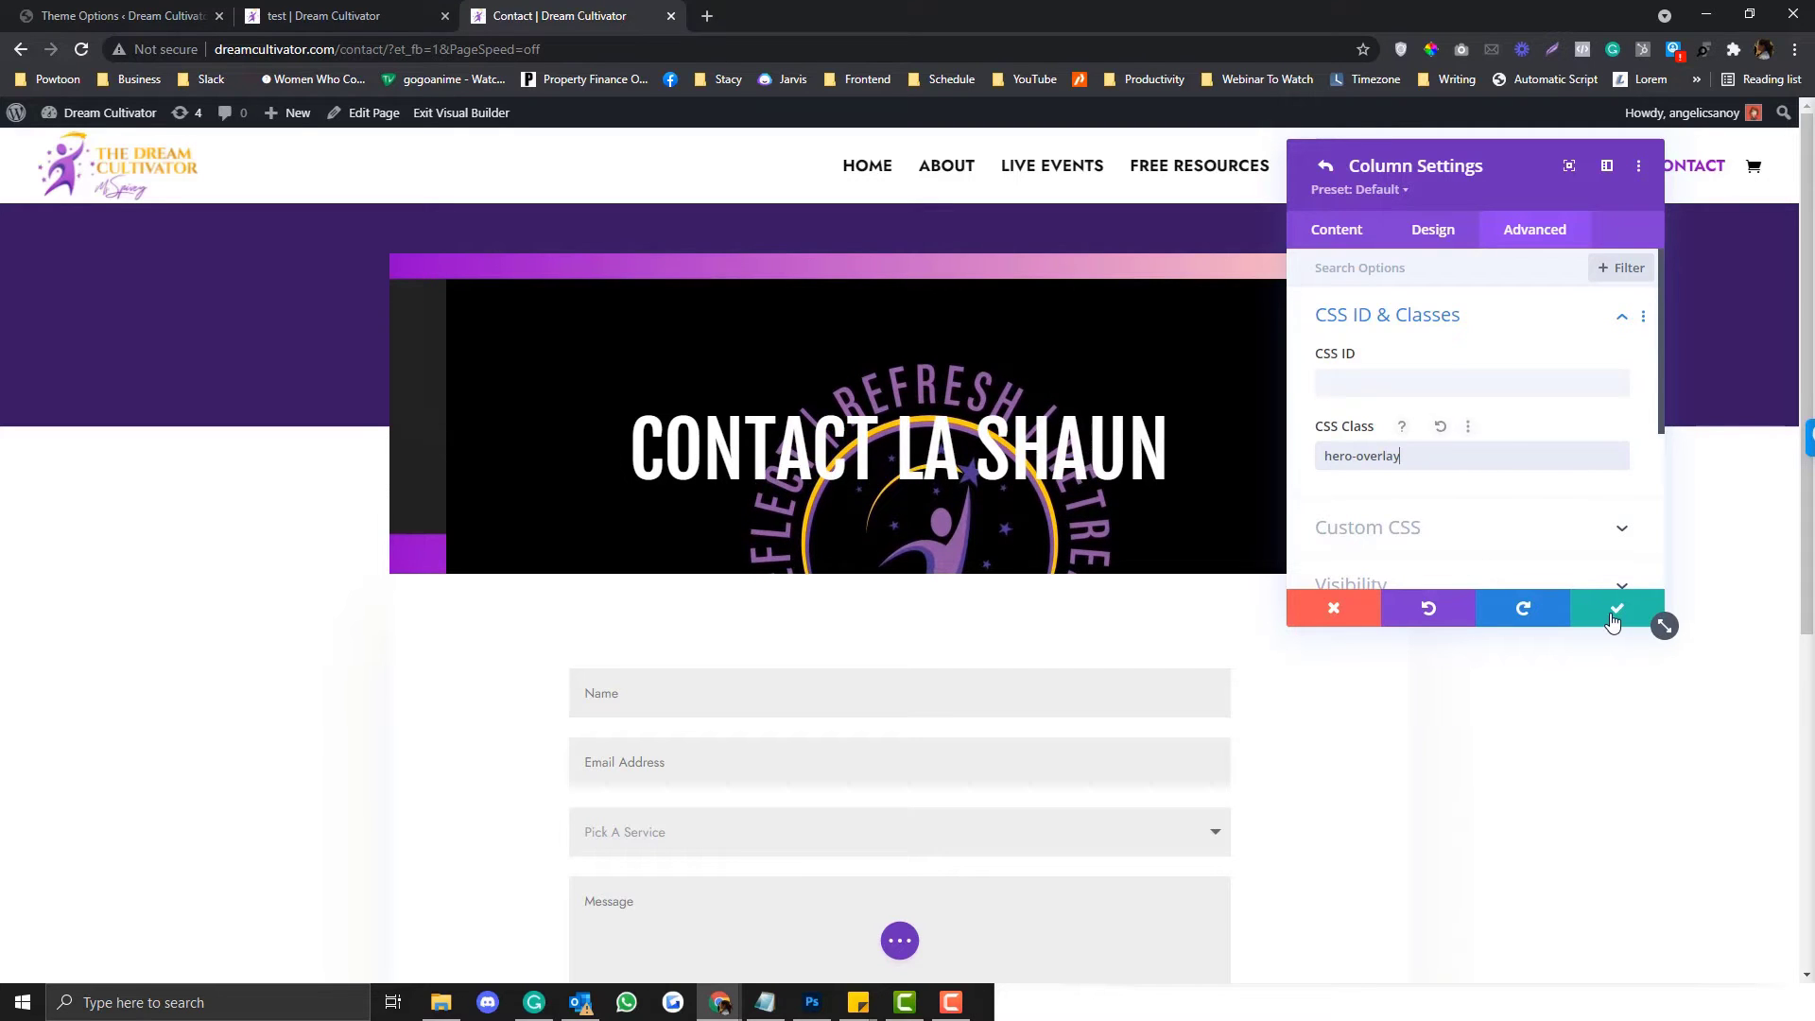
click(1613, 620)
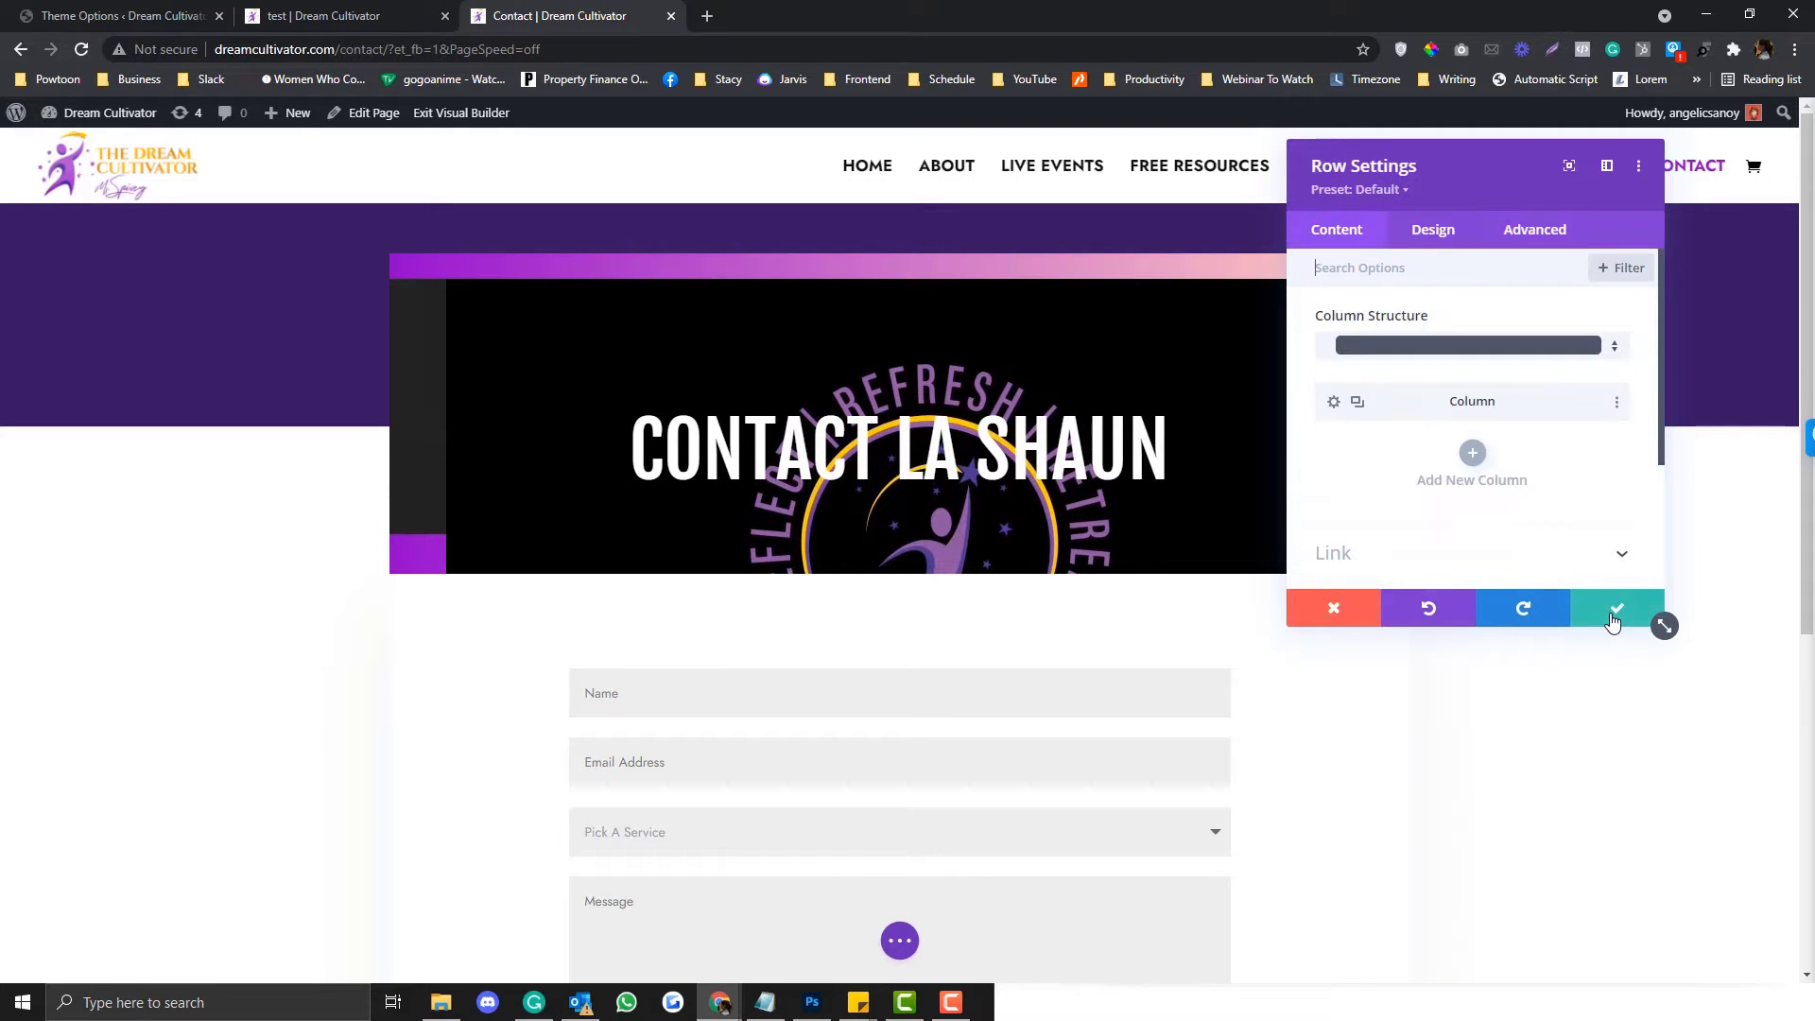
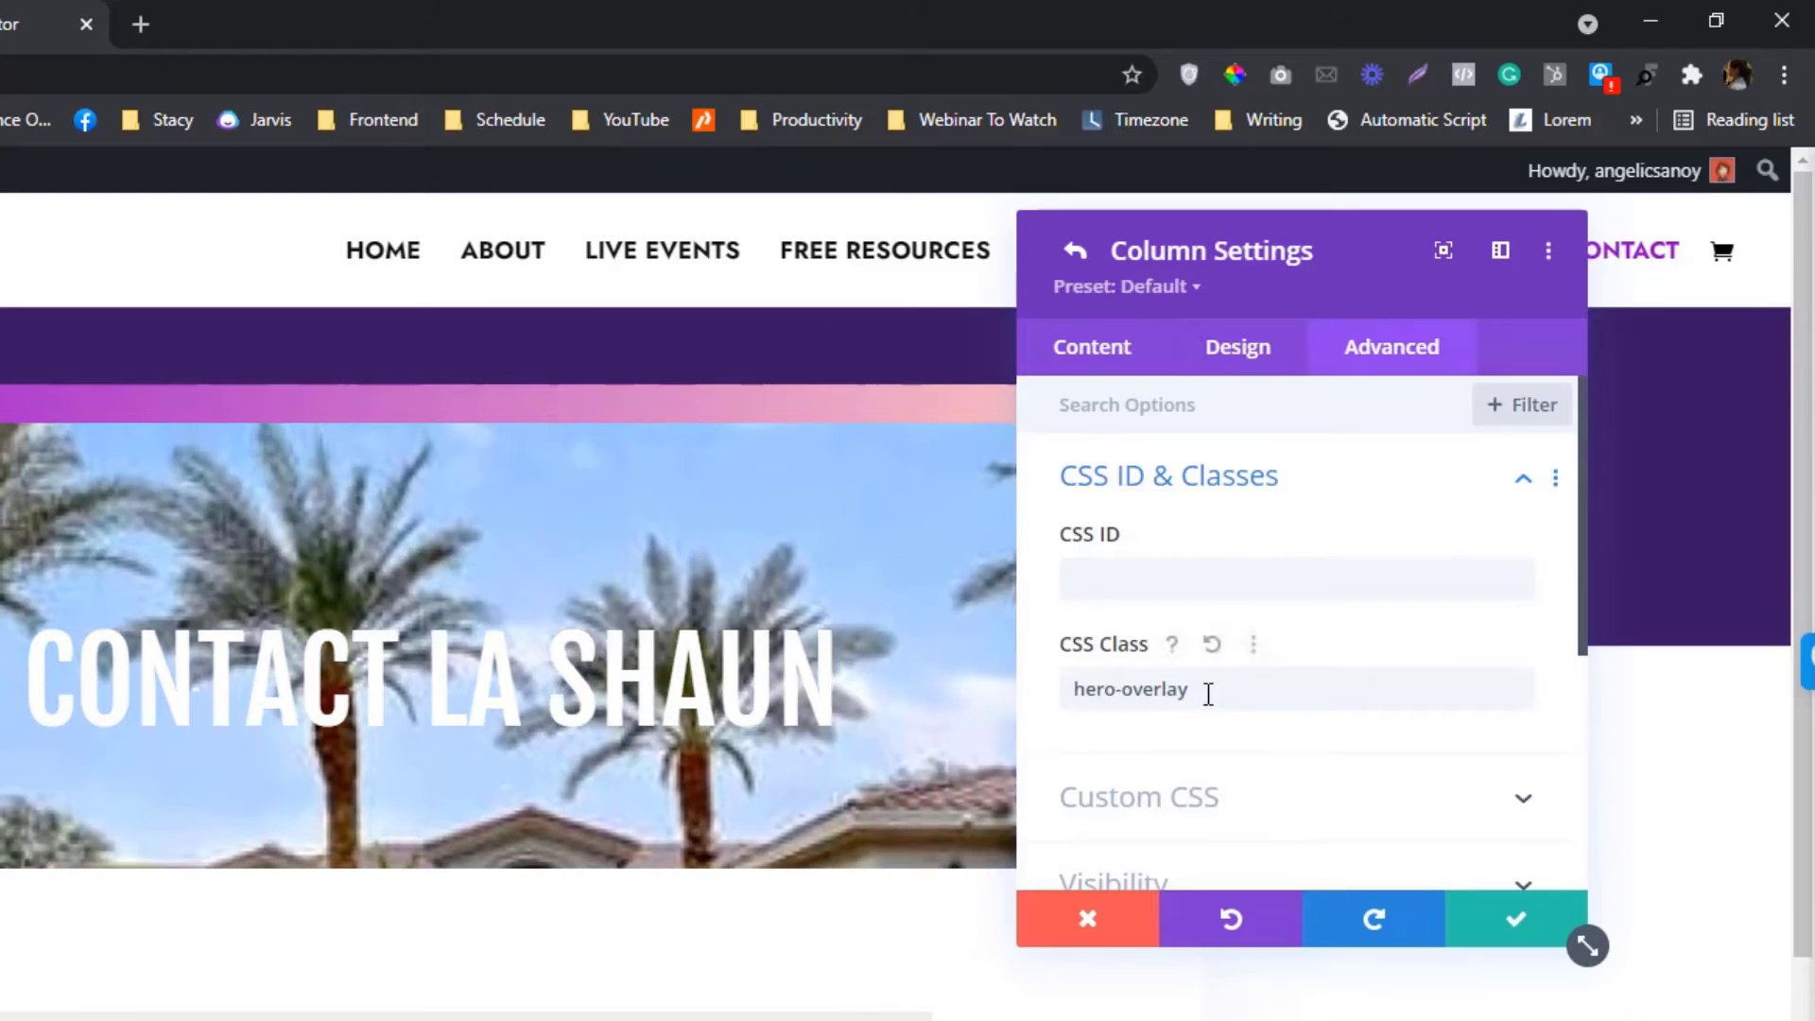
- Reveal the class targeted by the column's Before custom CSS and select its et_pb_column part
drag(1068, 689, 1189, 689)
click(1191, 811)
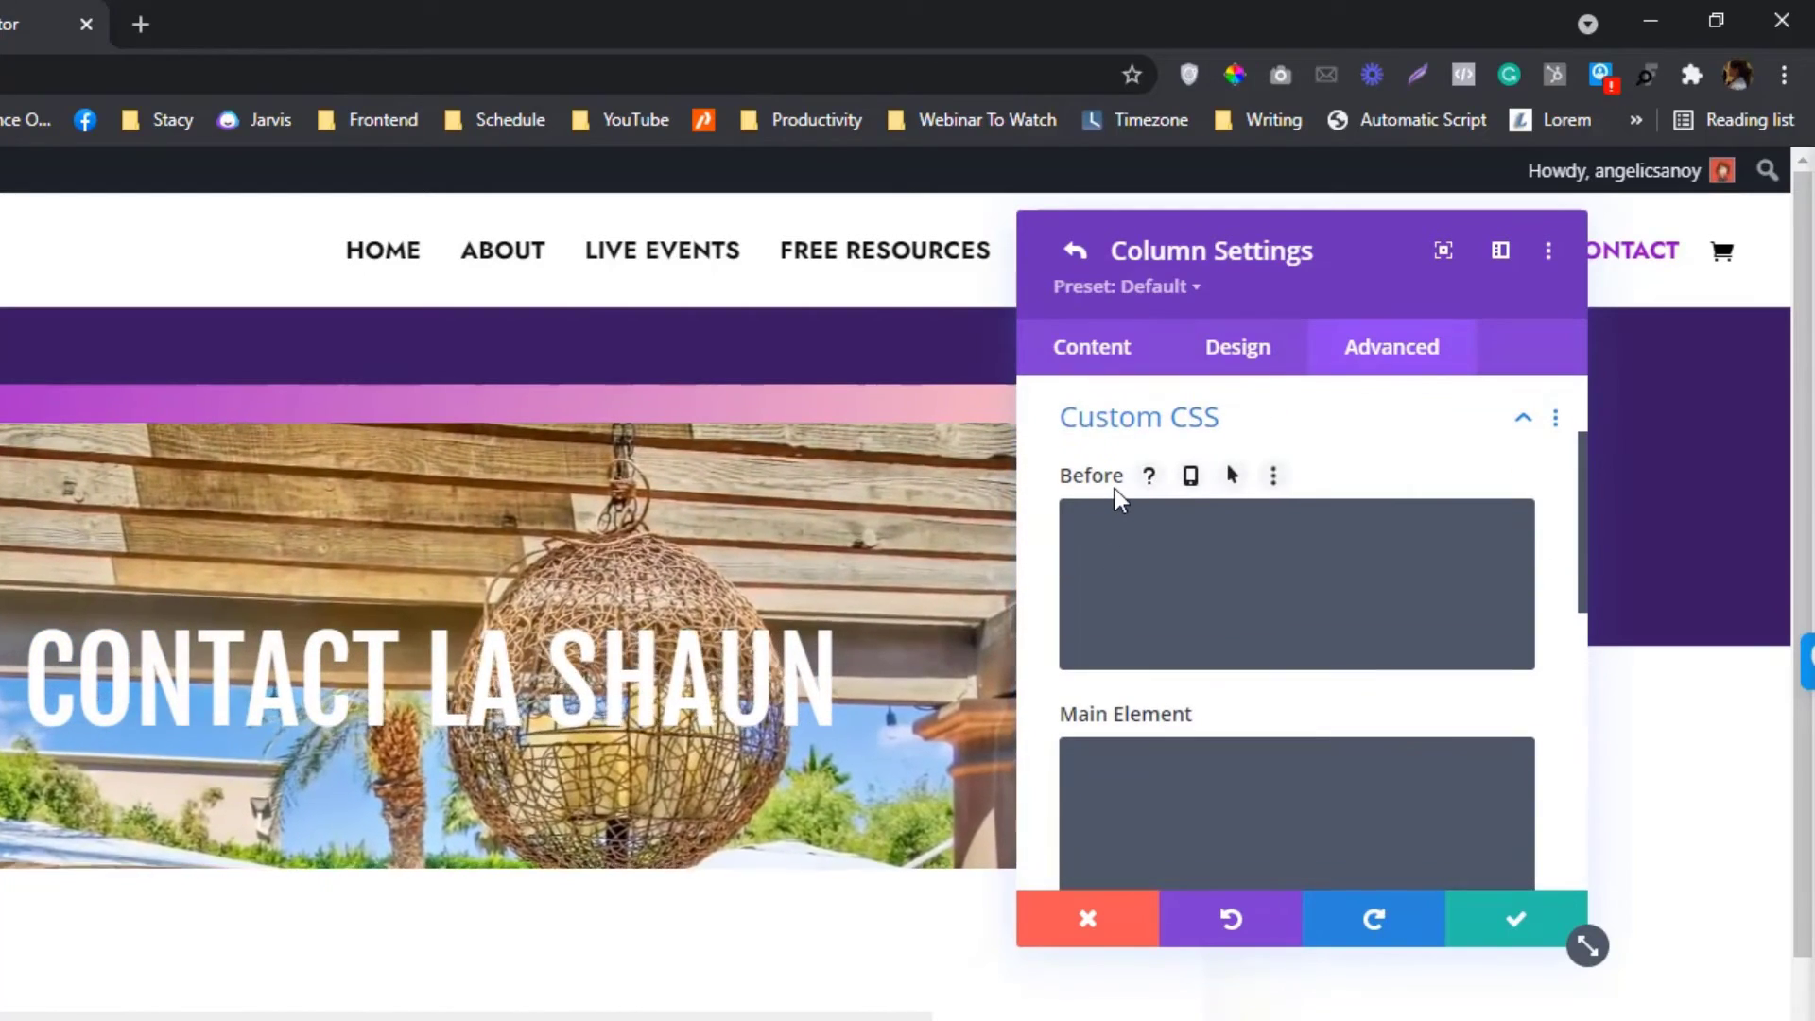
click(1149, 477)
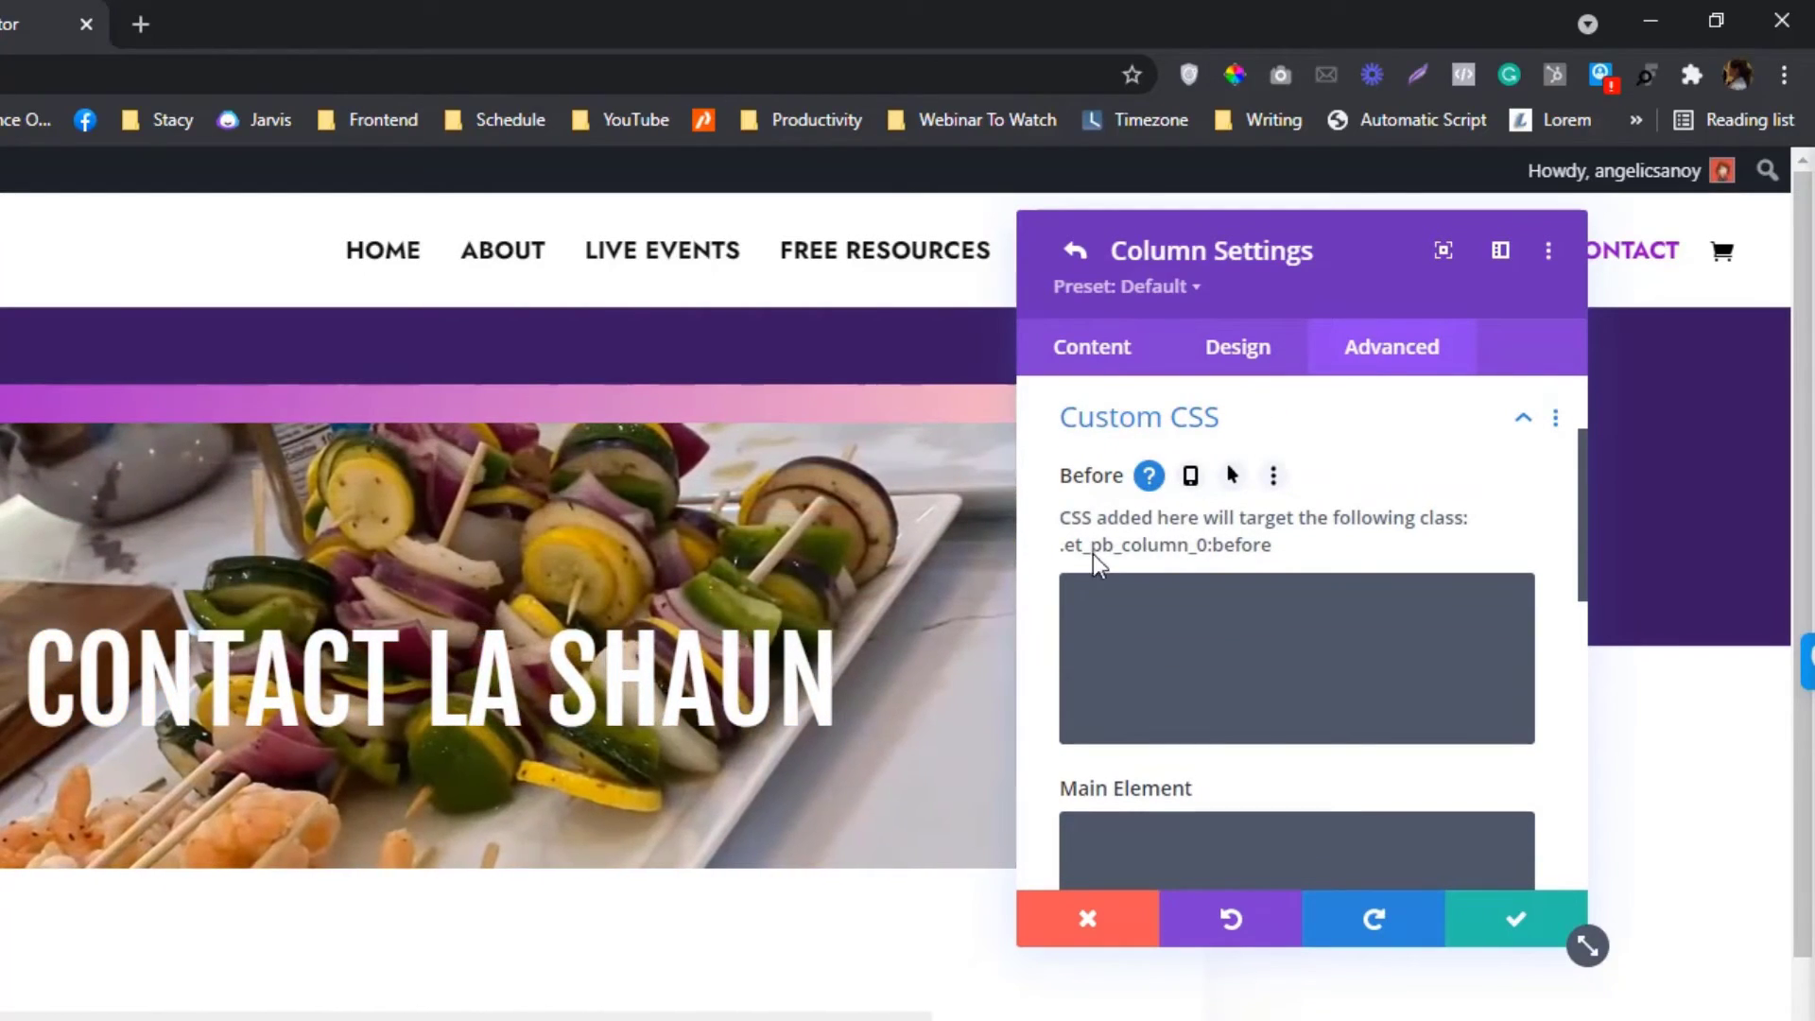
drag(1064, 544, 1189, 552)
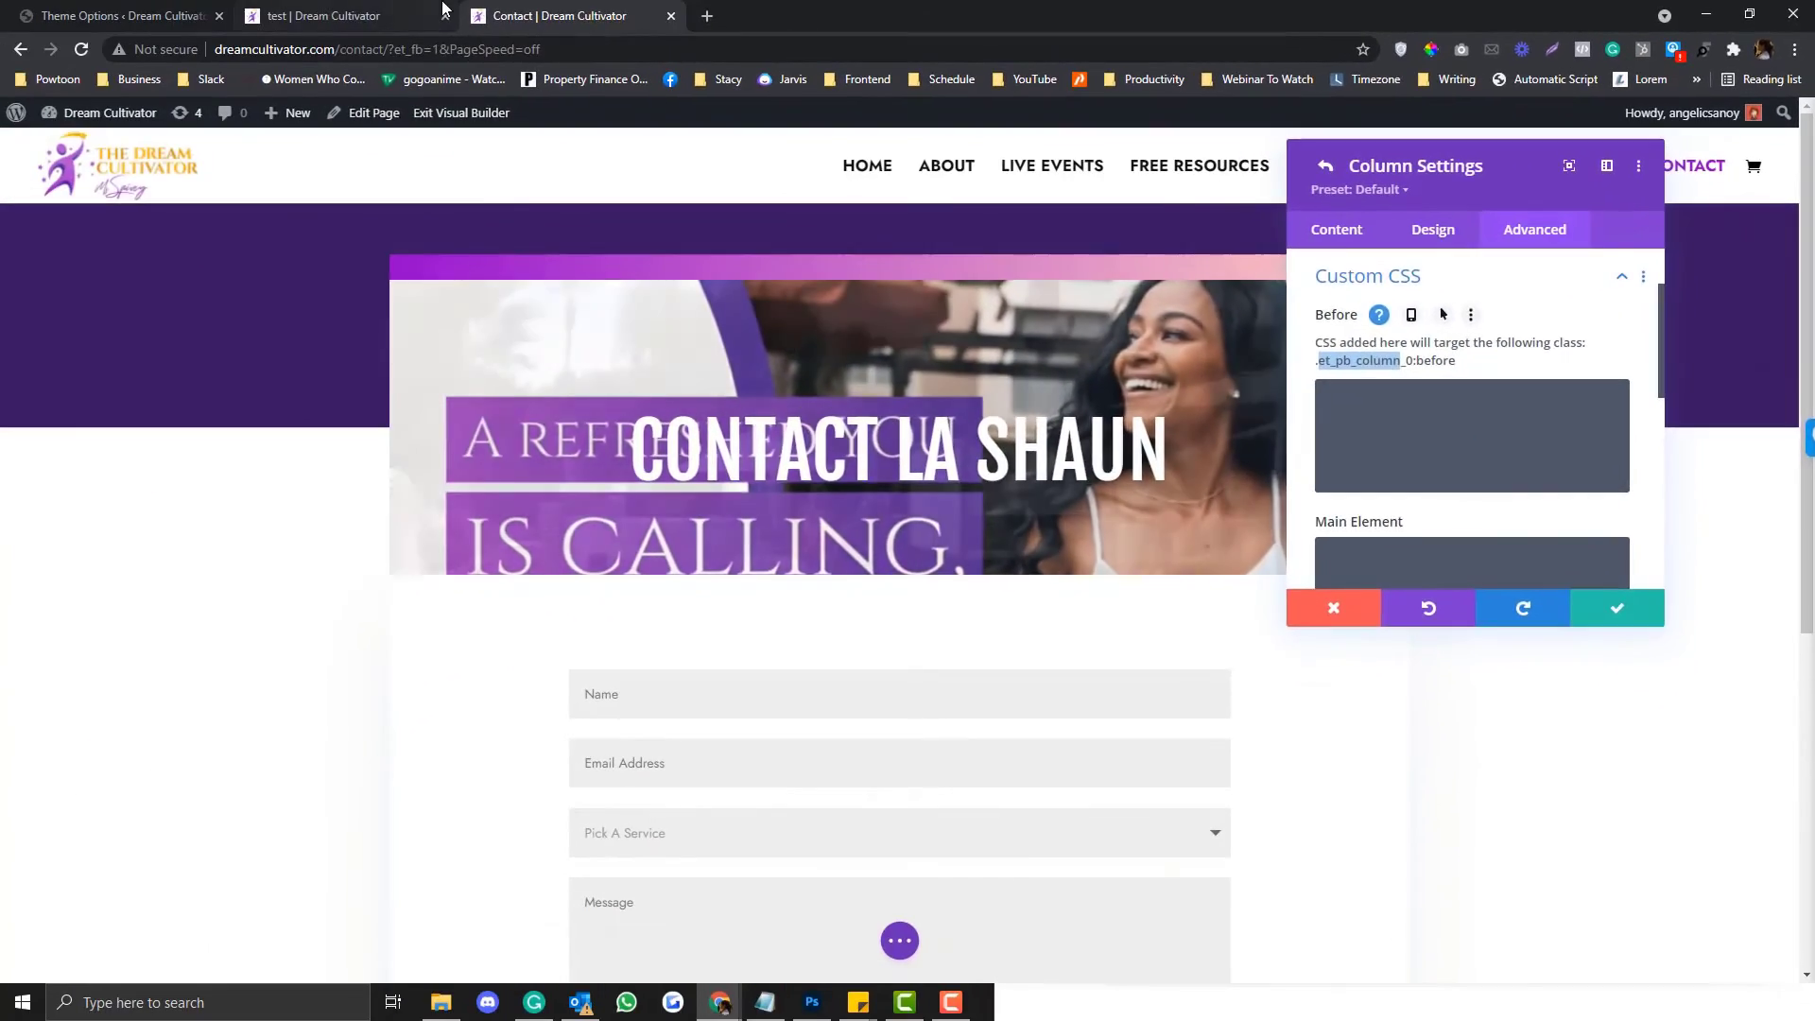
- Add .hero-overlay.et_pb_column:before as a second selector to the overlay rule in the Theme Options custom CSS and save the changes
click(443, 8)
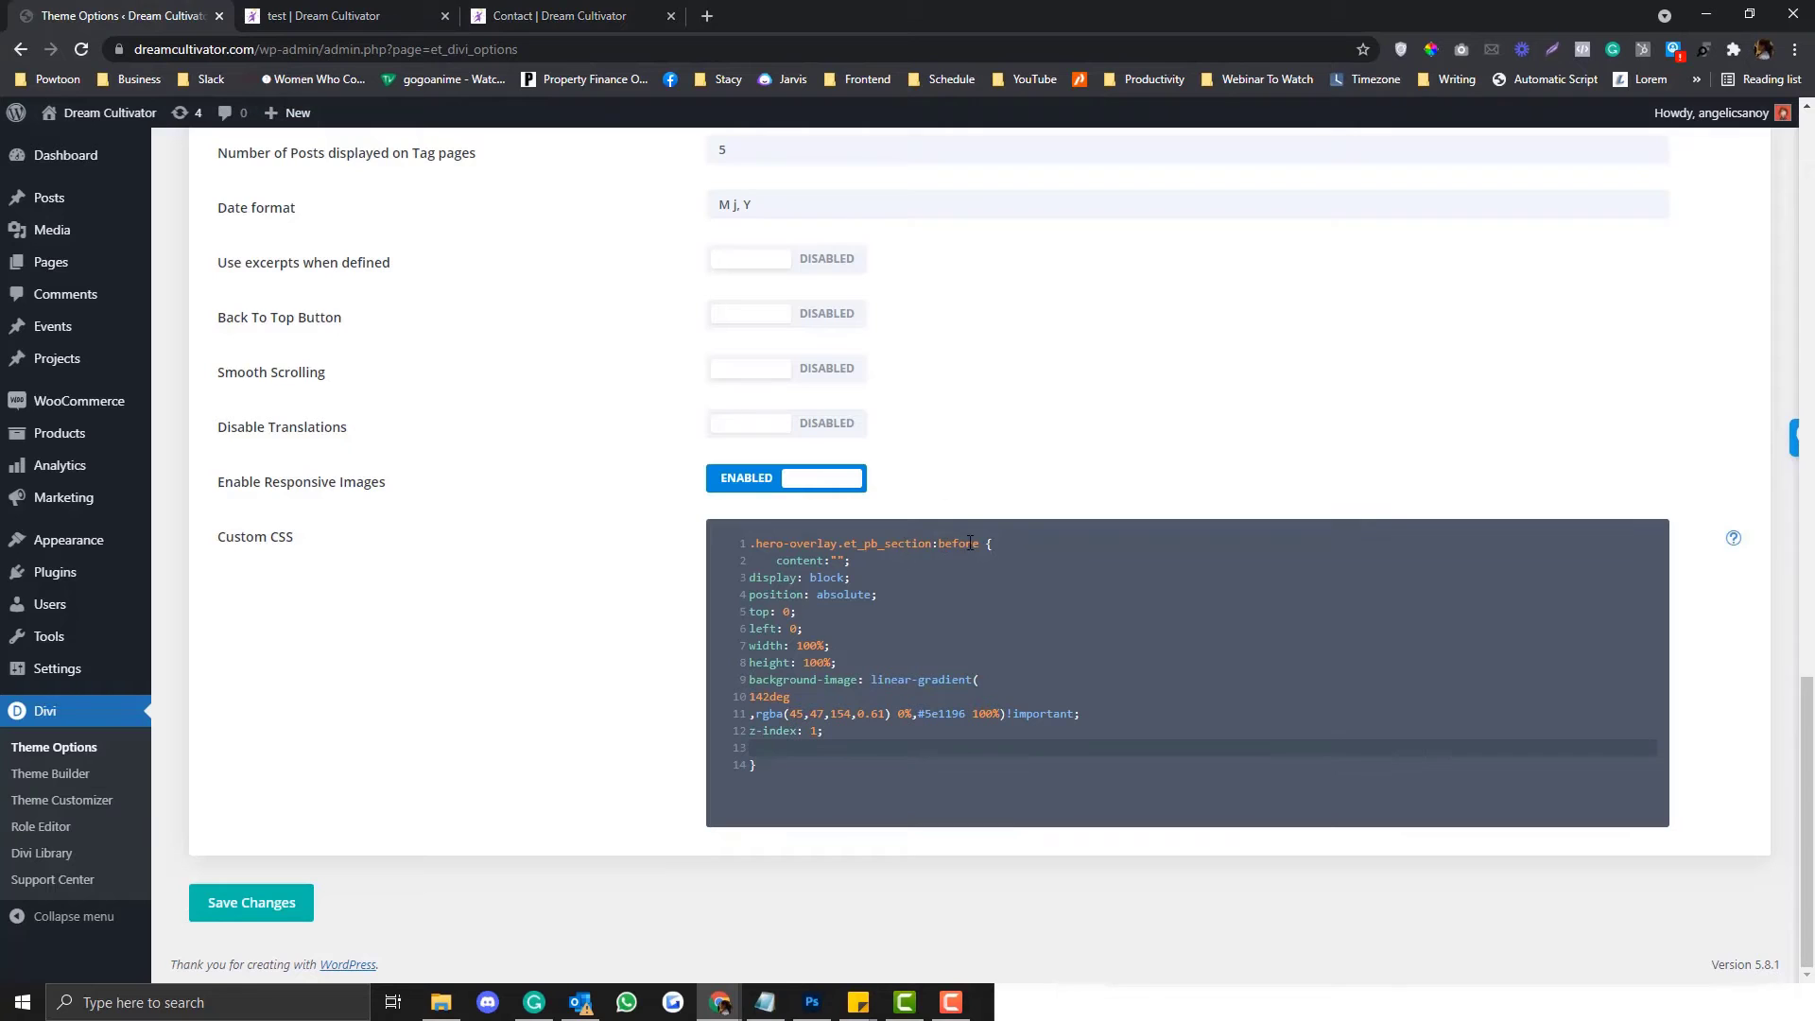
click(975, 544)
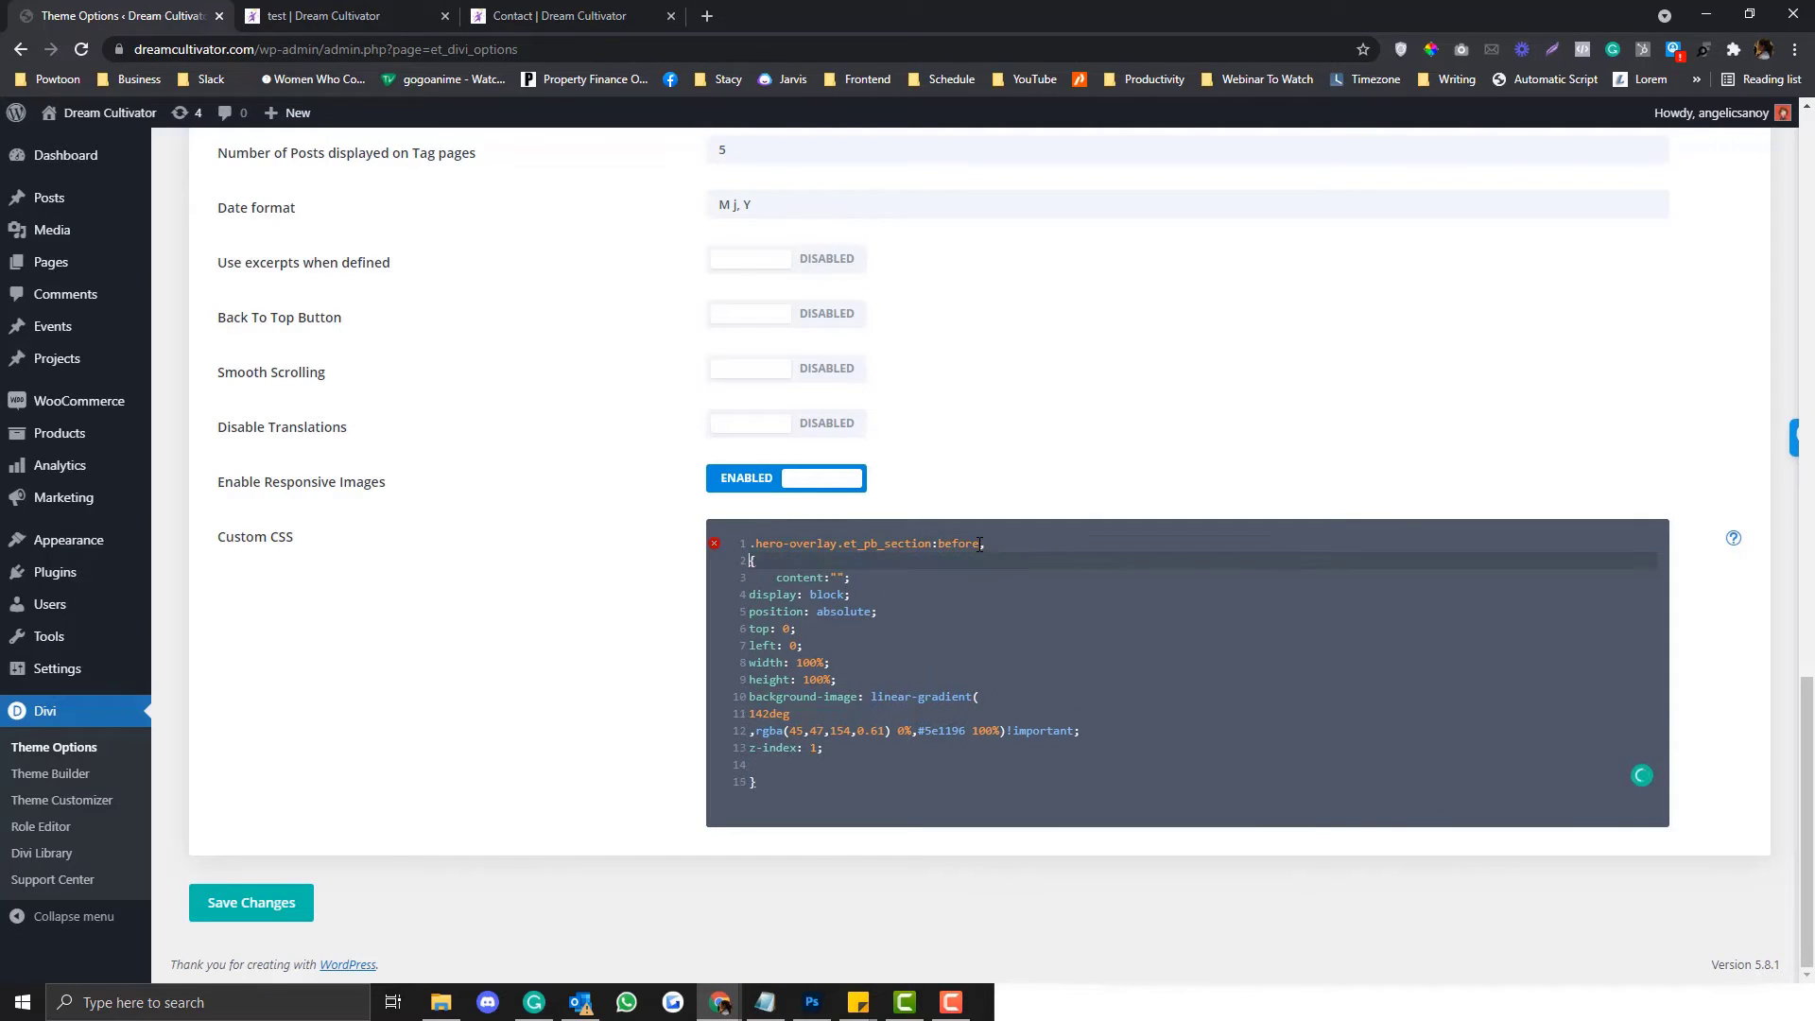
text(content:""; display: block; position: absolute; top: 0; left: 0; width: 100%; height: 100%; background-image: linear-gradient( 142deg ,rgba(45,47,154,0.61) 0%,#5e1196 100%)!important; z-index: 1;)
key(ctrl+z)
drag(749, 543, 980, 543)
key(ctrl+c)
click(750, 560)
key(ctrl+v)
text(co)
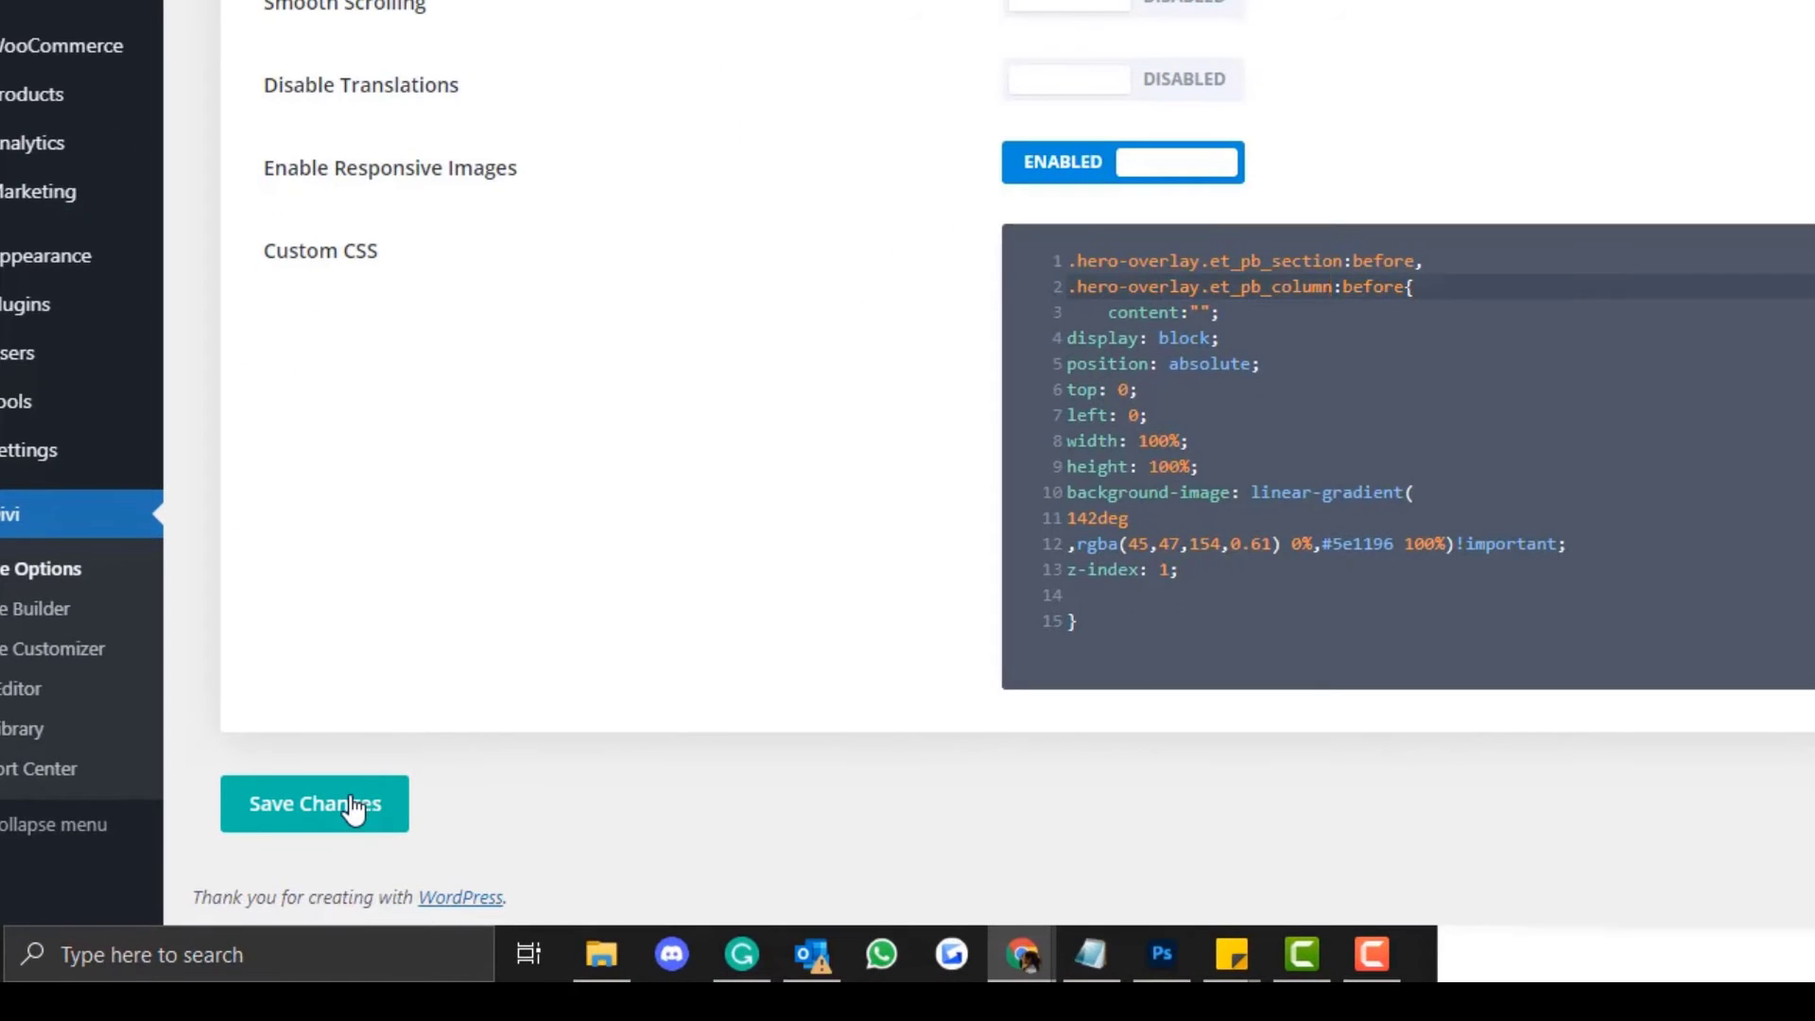
click(279, 903)
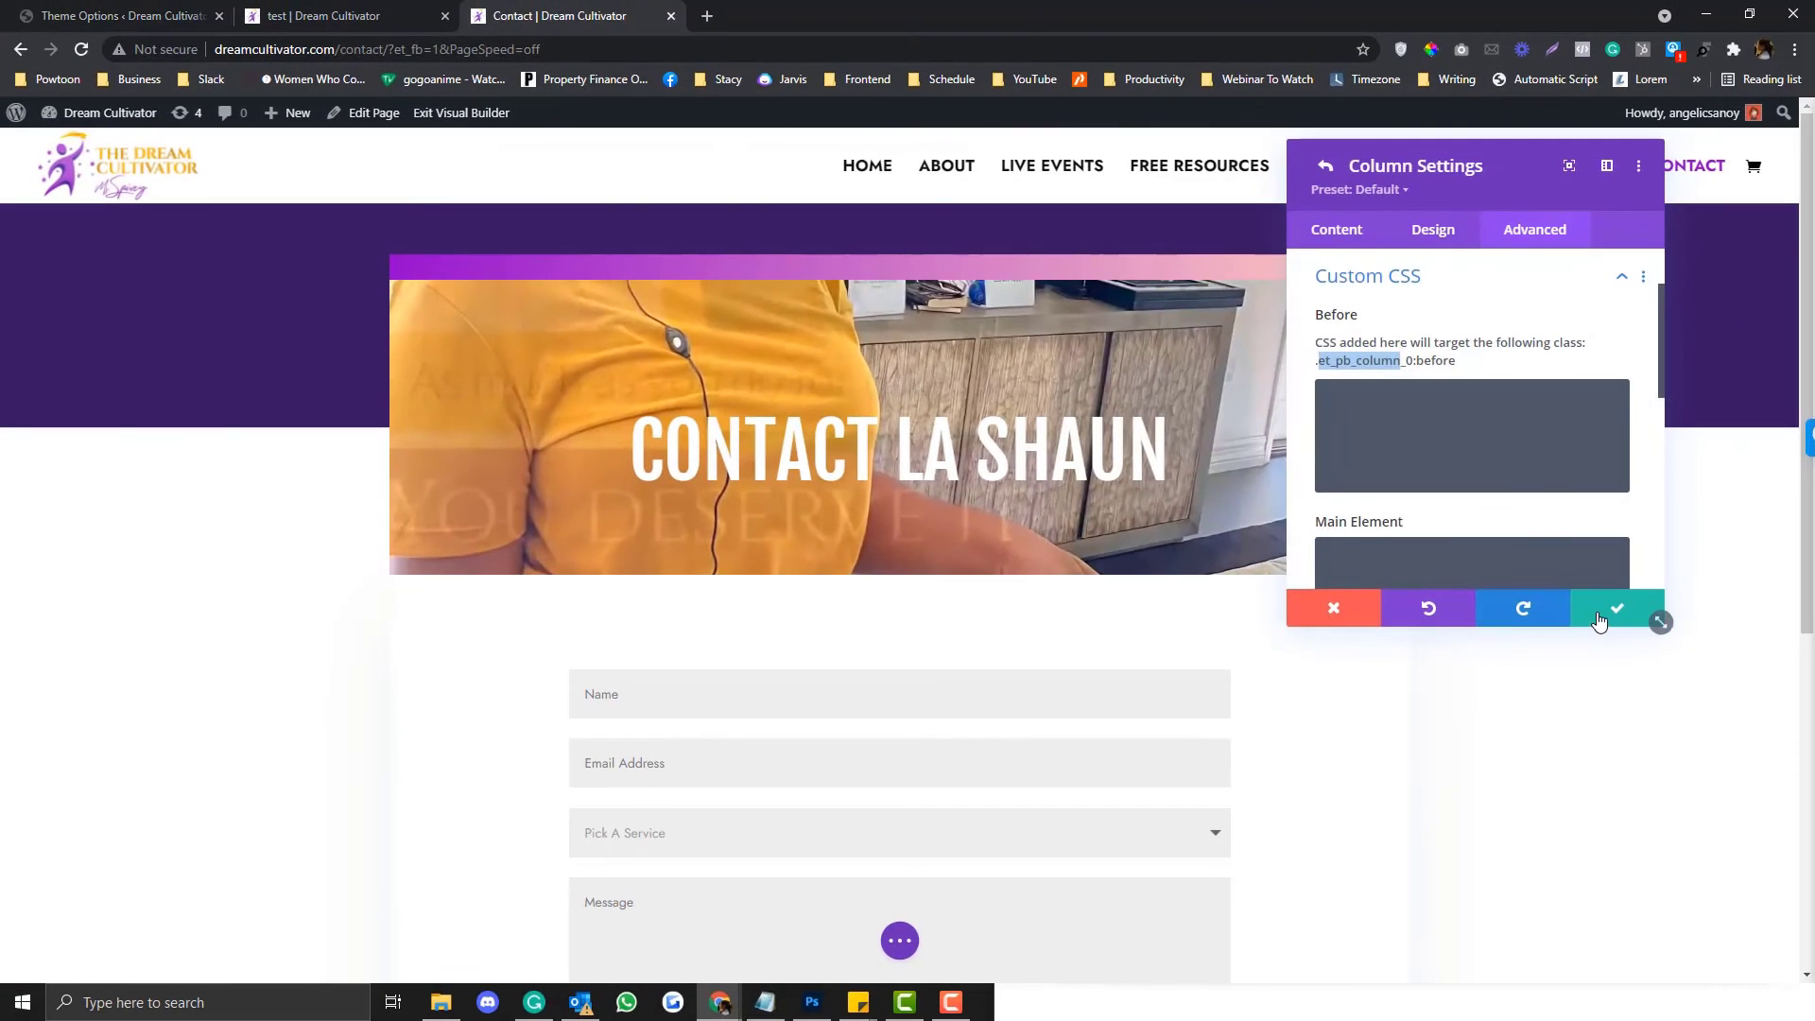
- Save the column and row settings, exit the Visual Builder, and check the overlay on the Contact page's heading video
click(1611, 609)
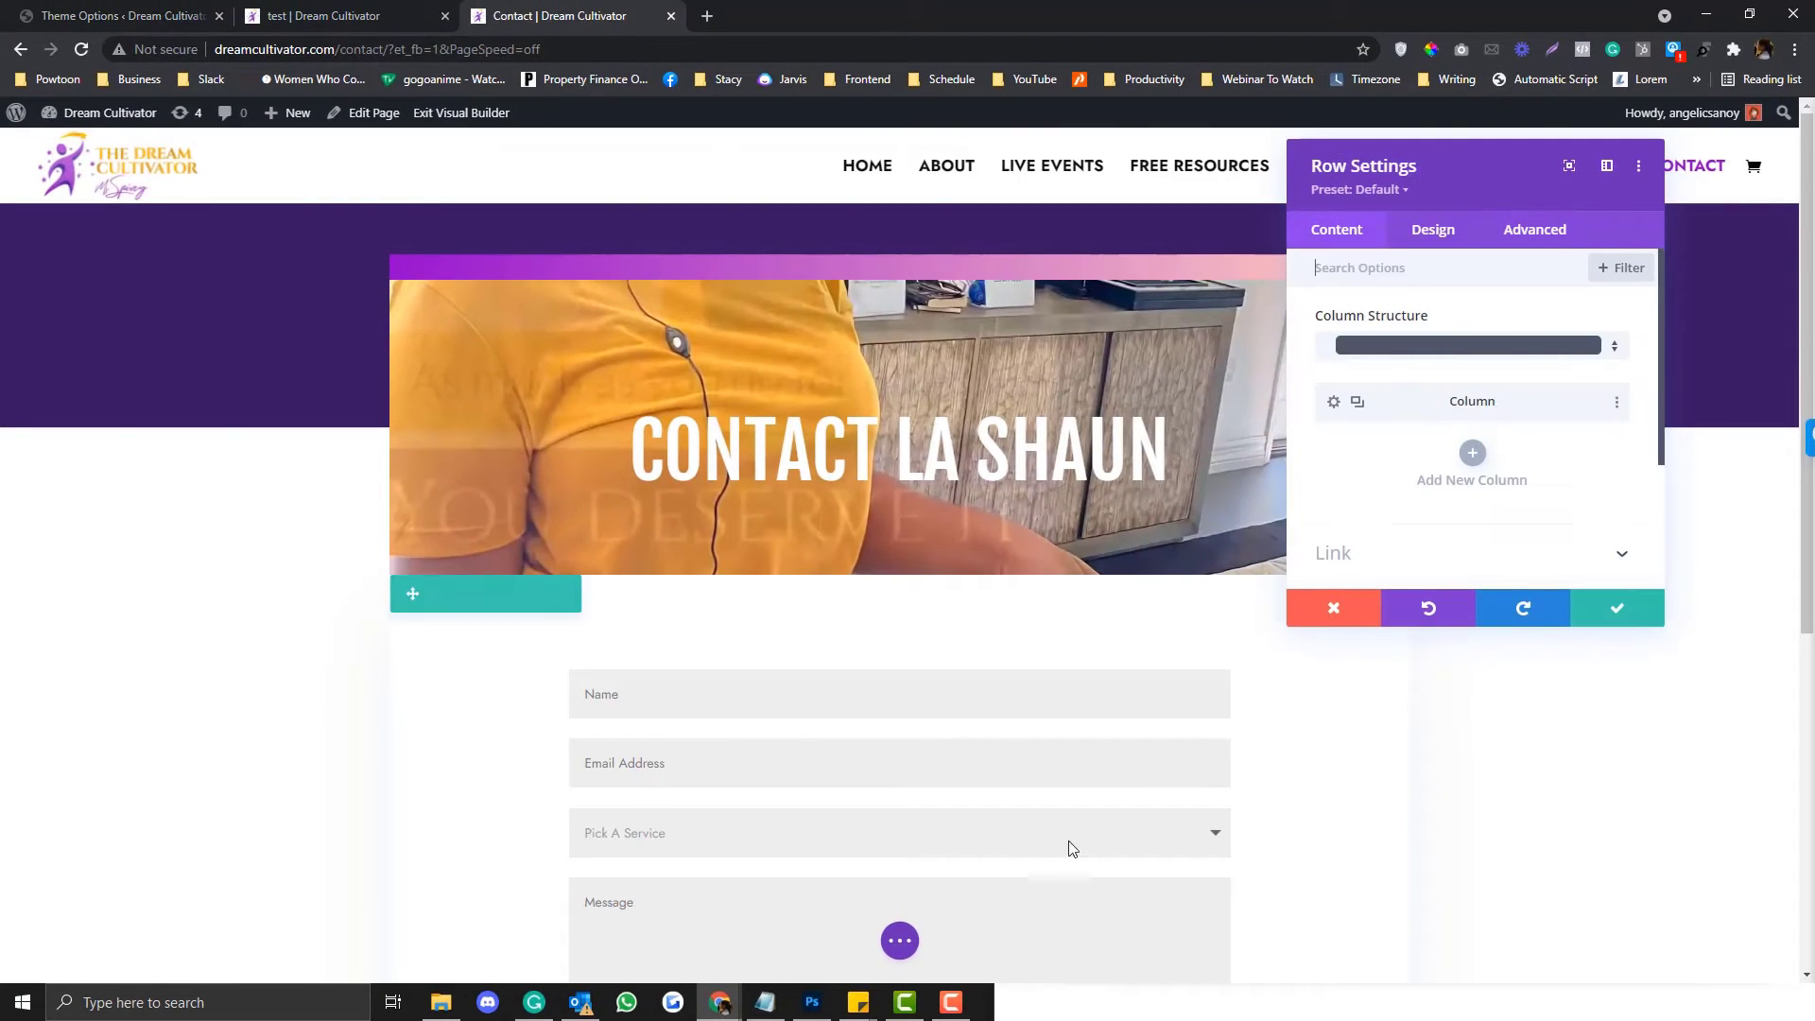
click(1617, 610)
click(899, 940)
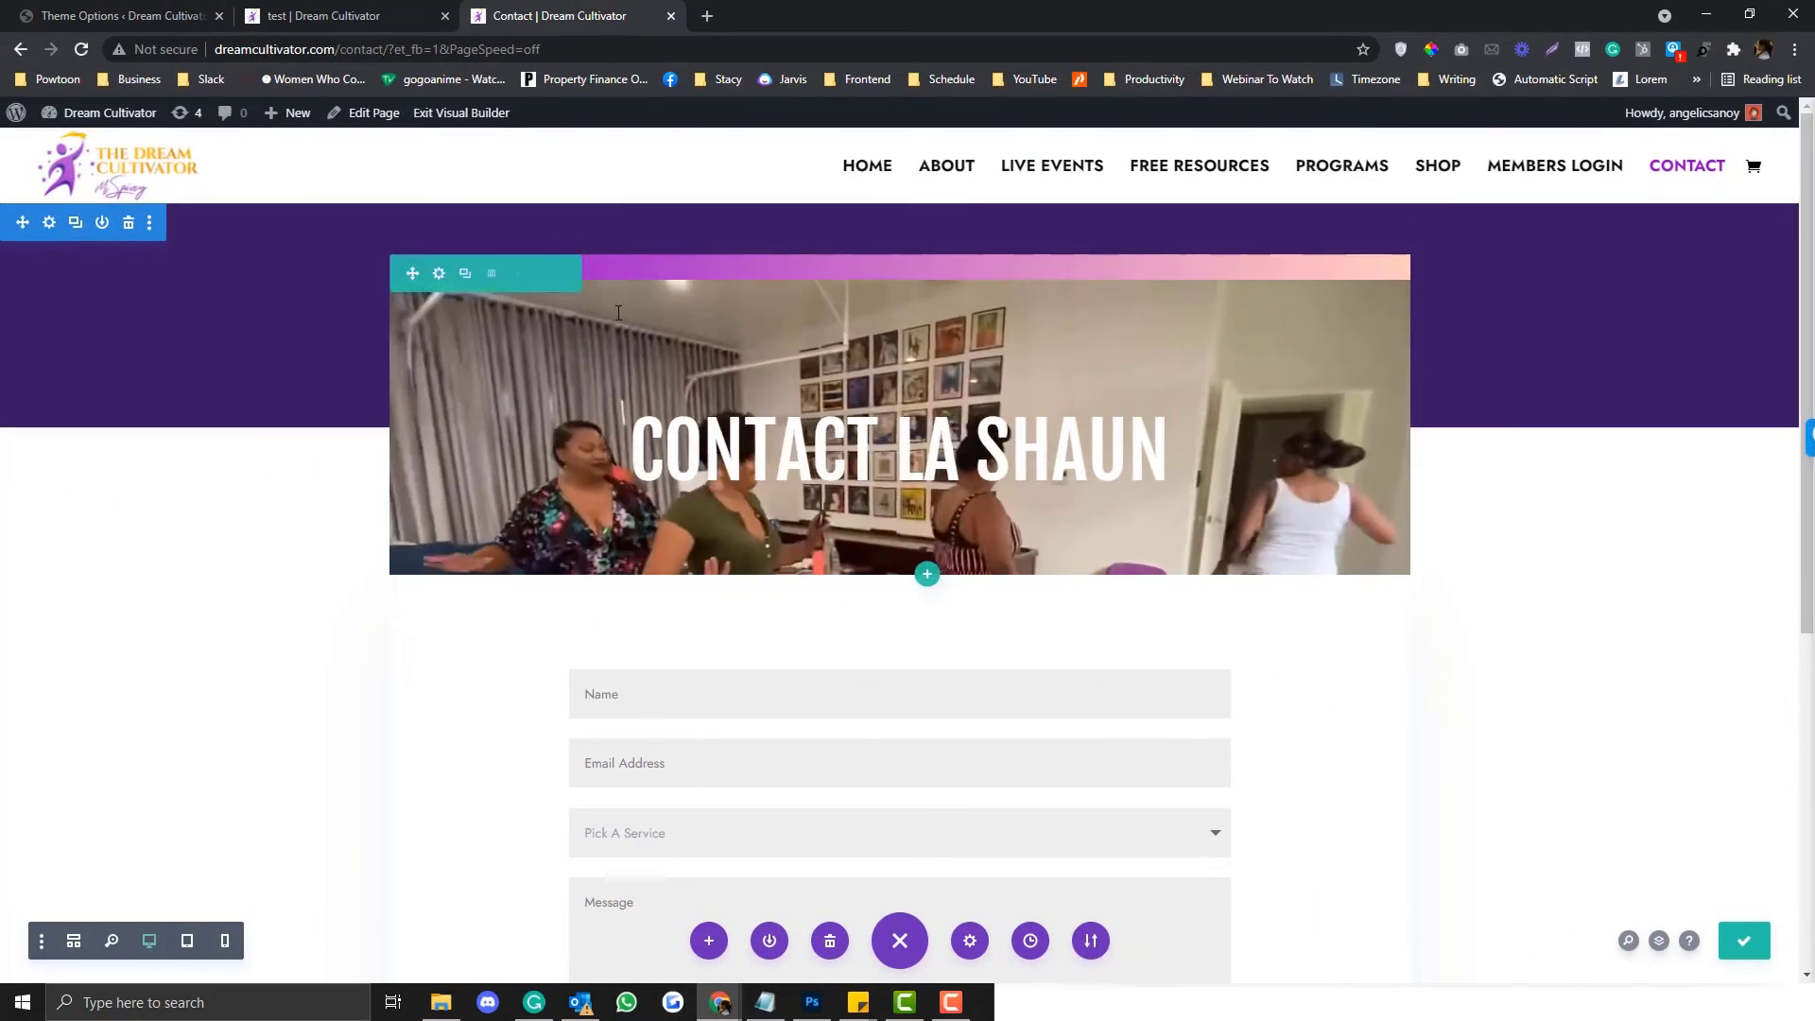
click(462, 113)
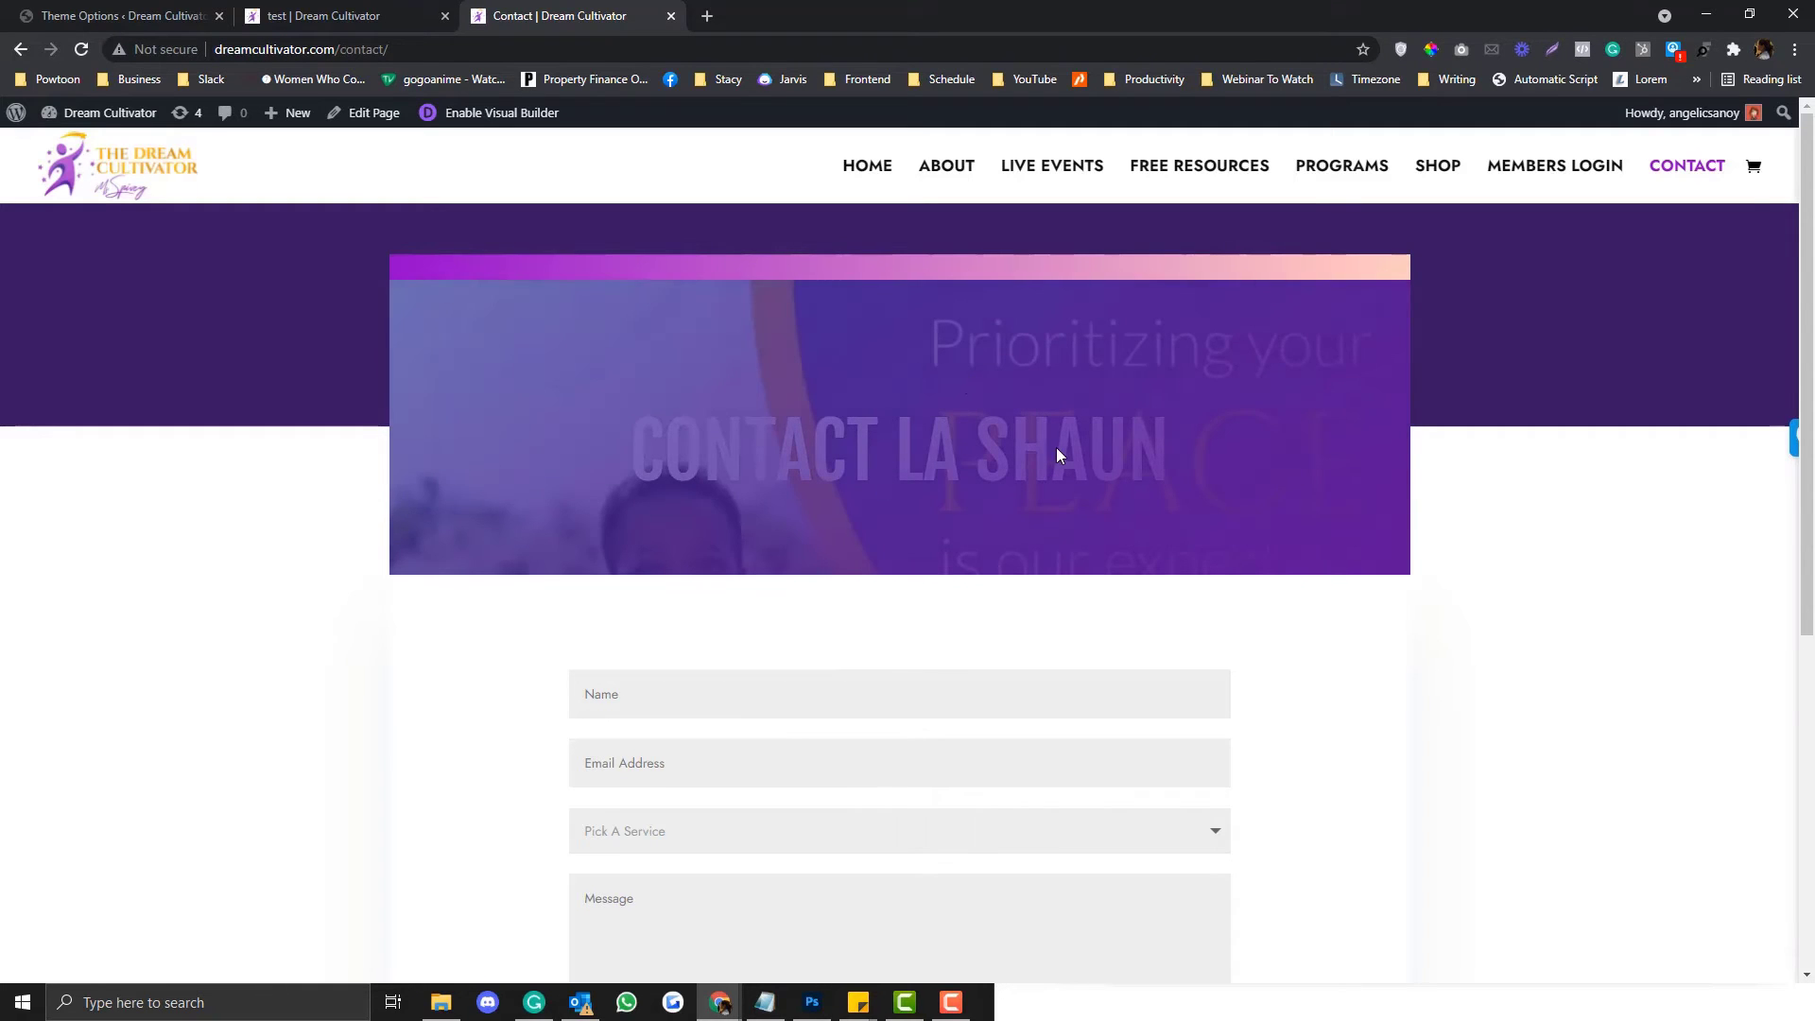
scroll(1057, 446, down, 3)
scroll(1057, 446, up, 3)
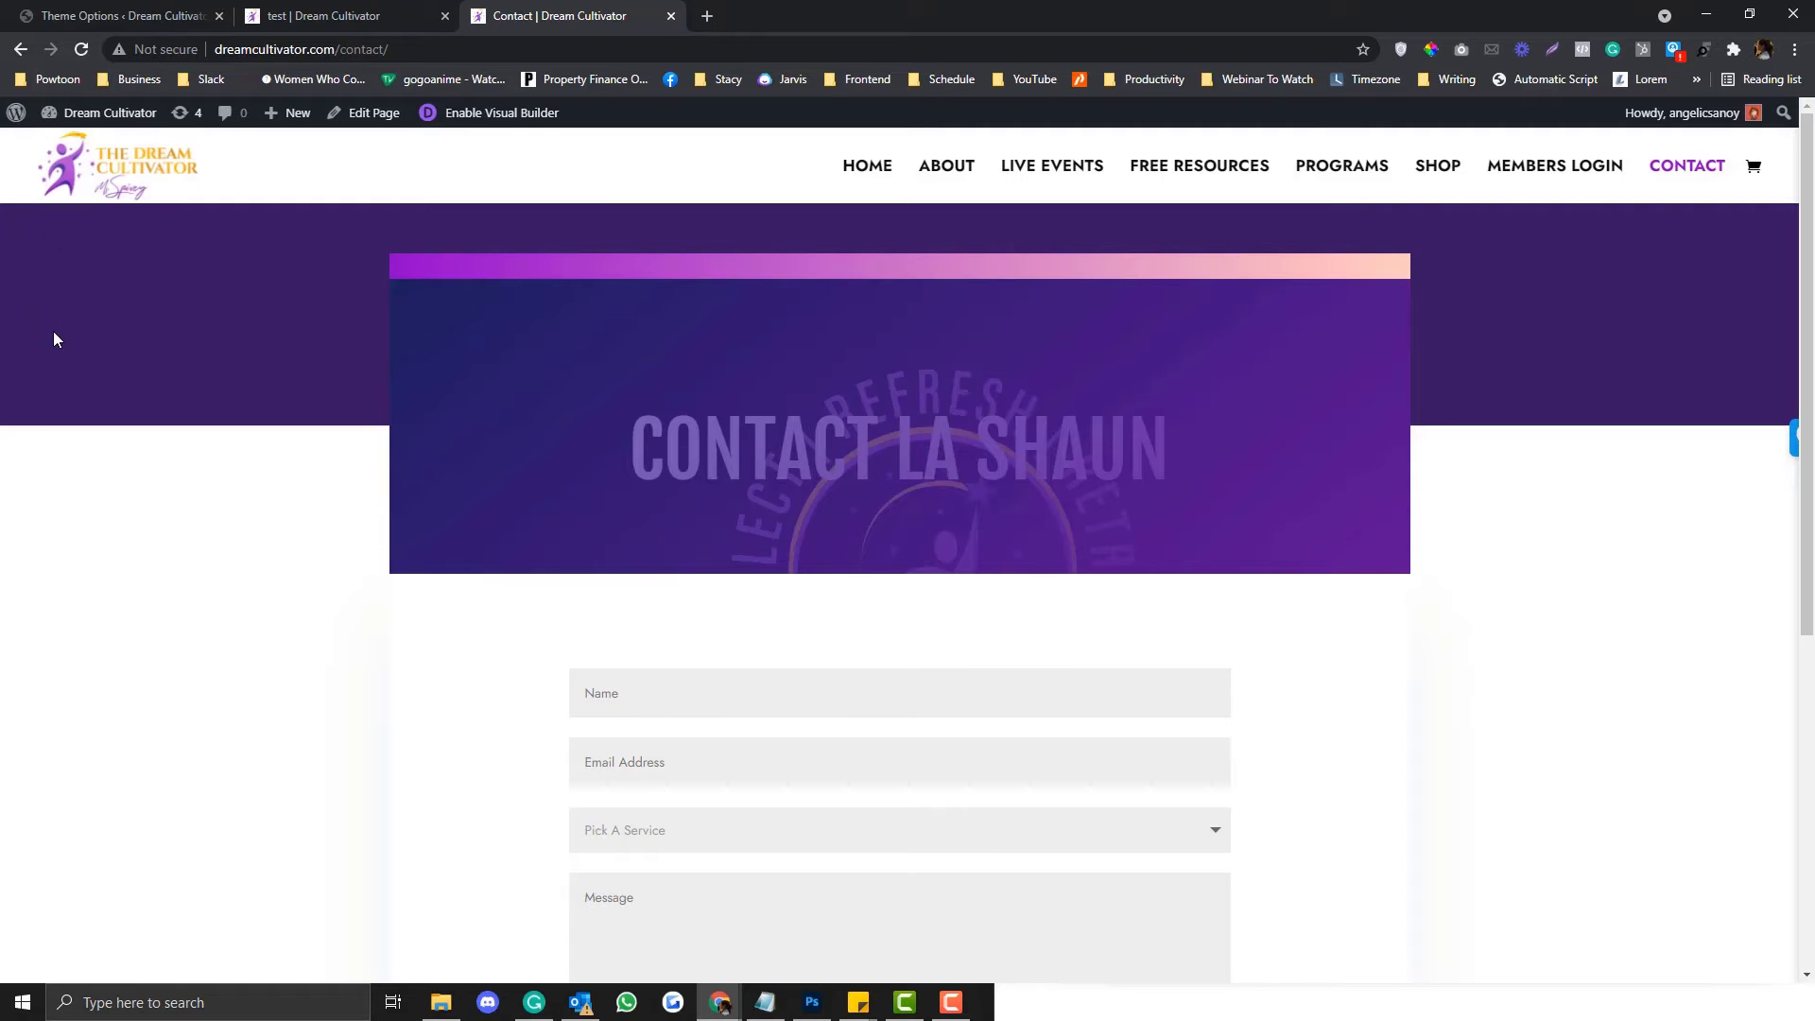
- Review the section overlays on the test page and the hero-overlay selectors in the Theme Options CSS
click(296, 13)
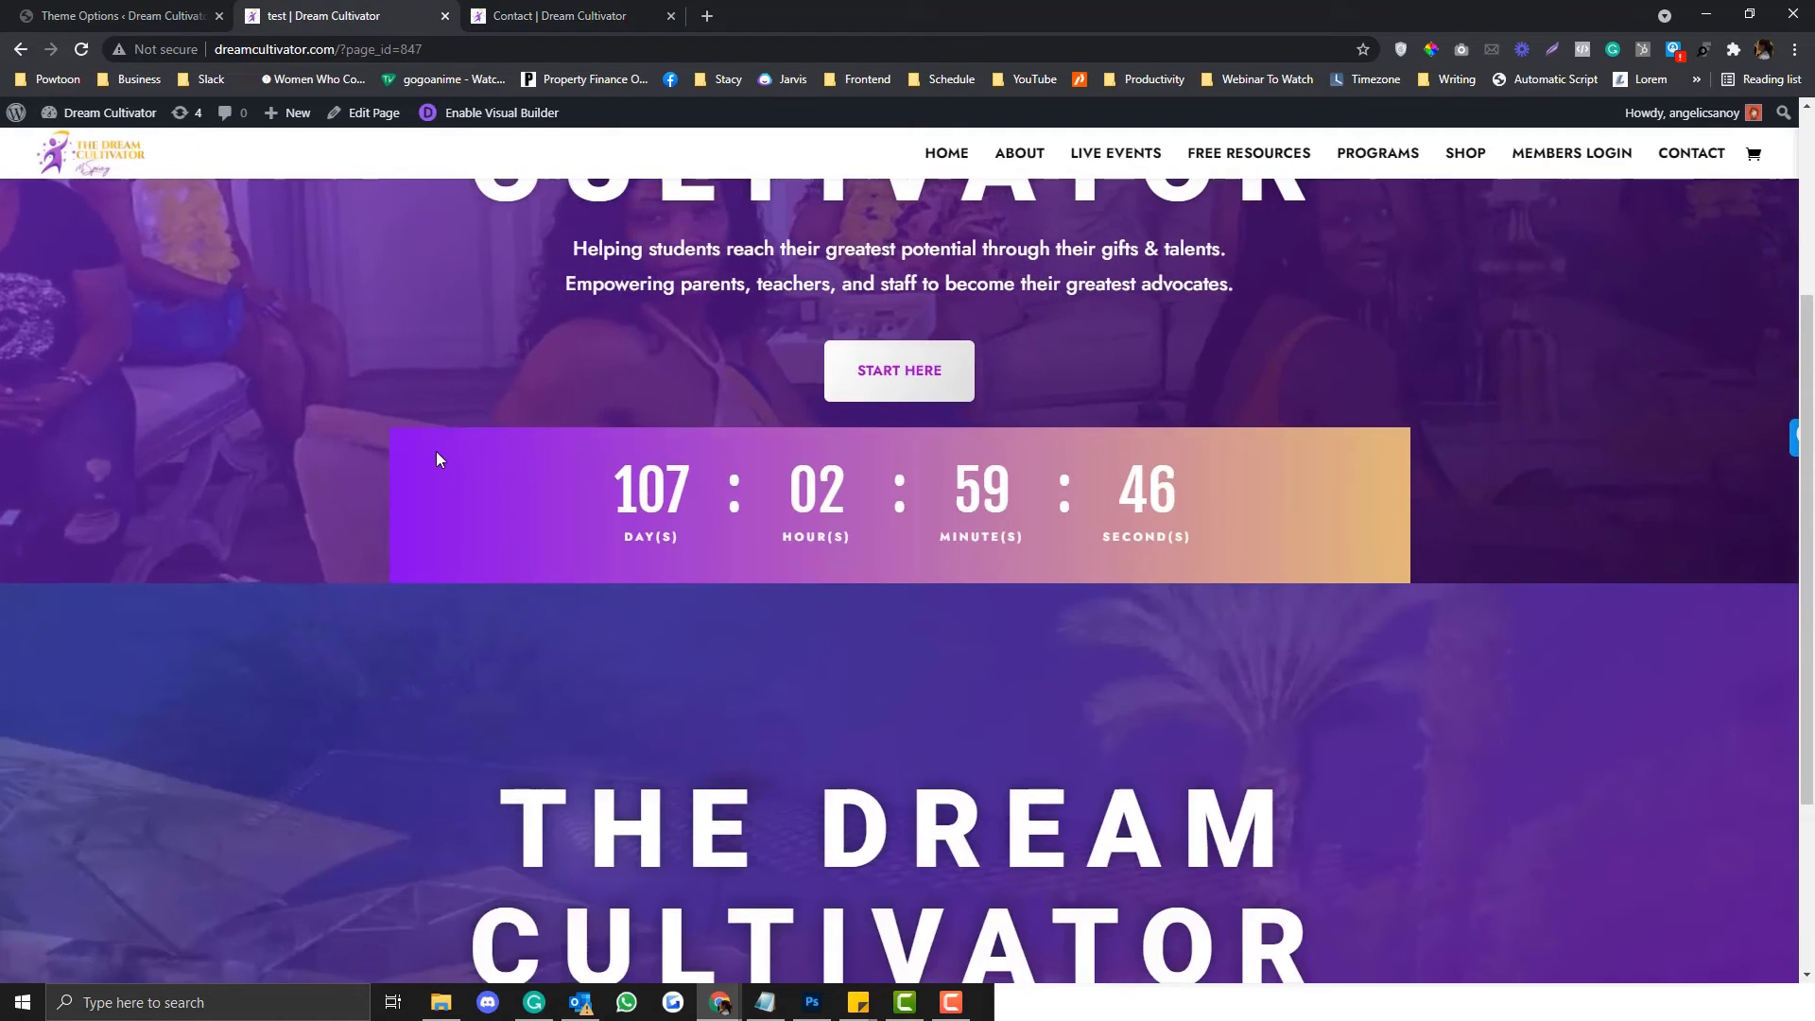
scroll(435, 451, up, 3)
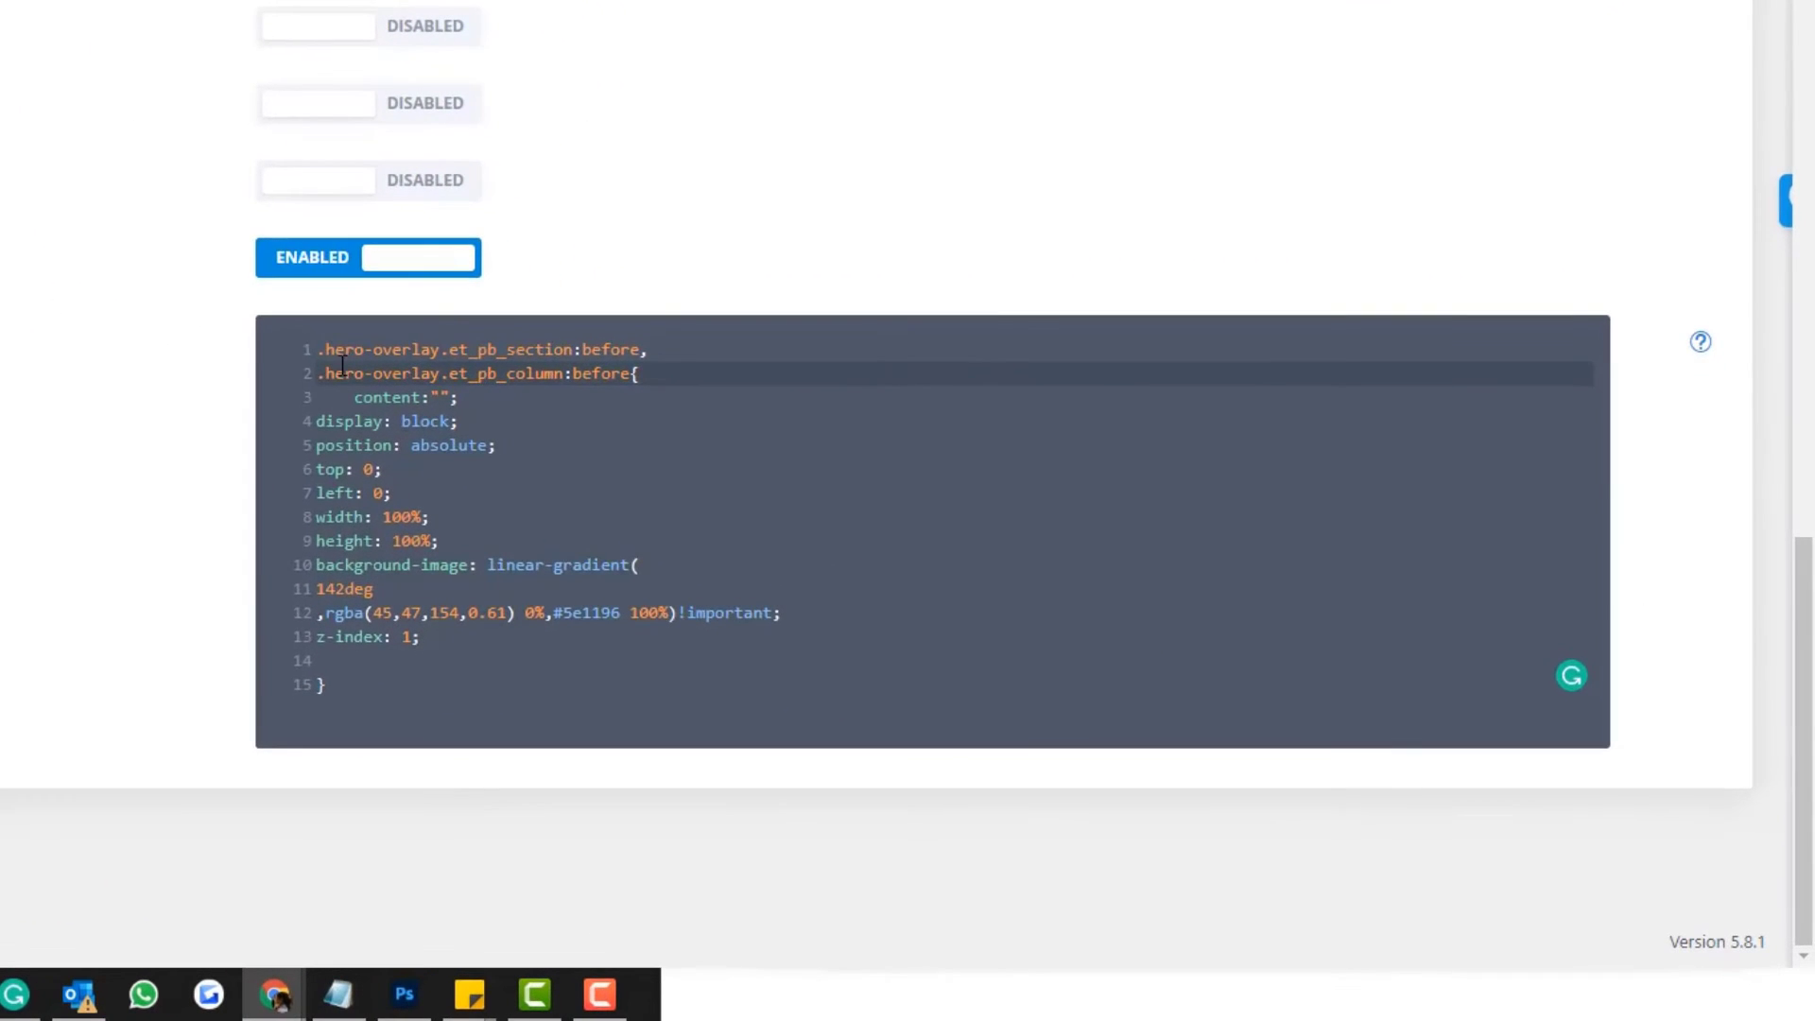
click(248, 386)
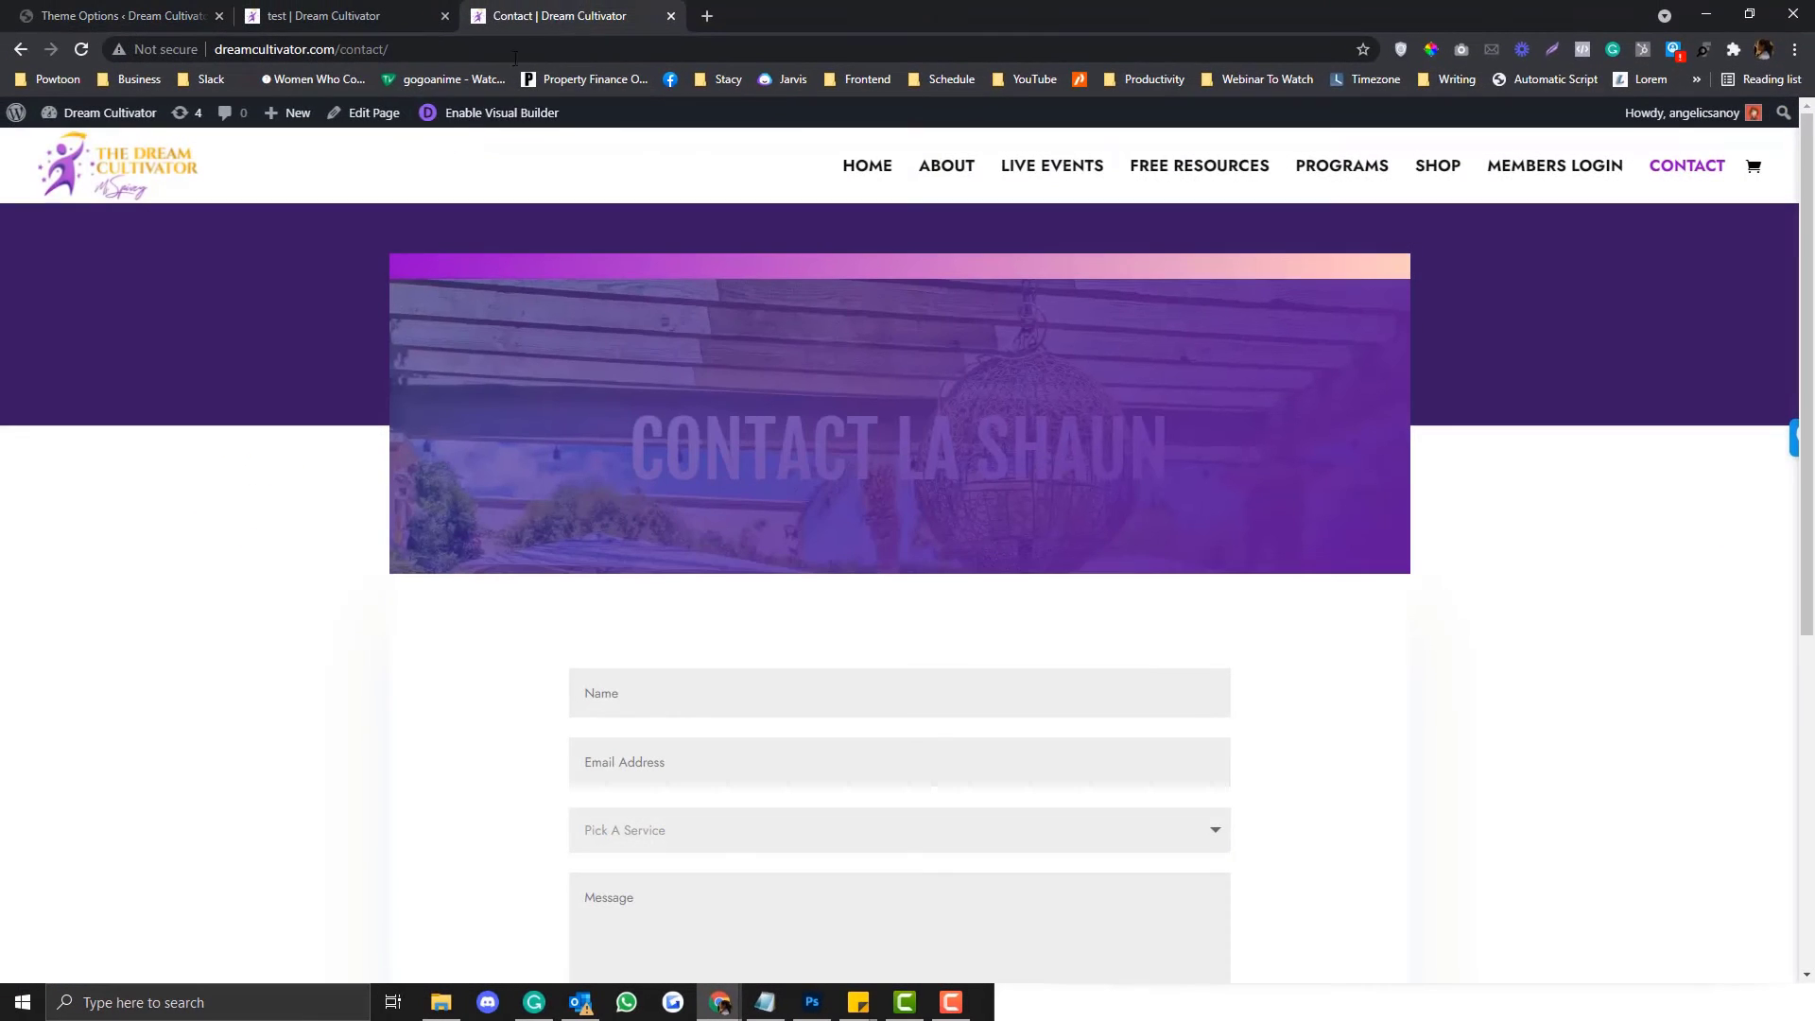
- Enable the Visual Builder on the Contact page and insert a regular section with a single-column row at the page's end, without adding a module
click(492, 112)
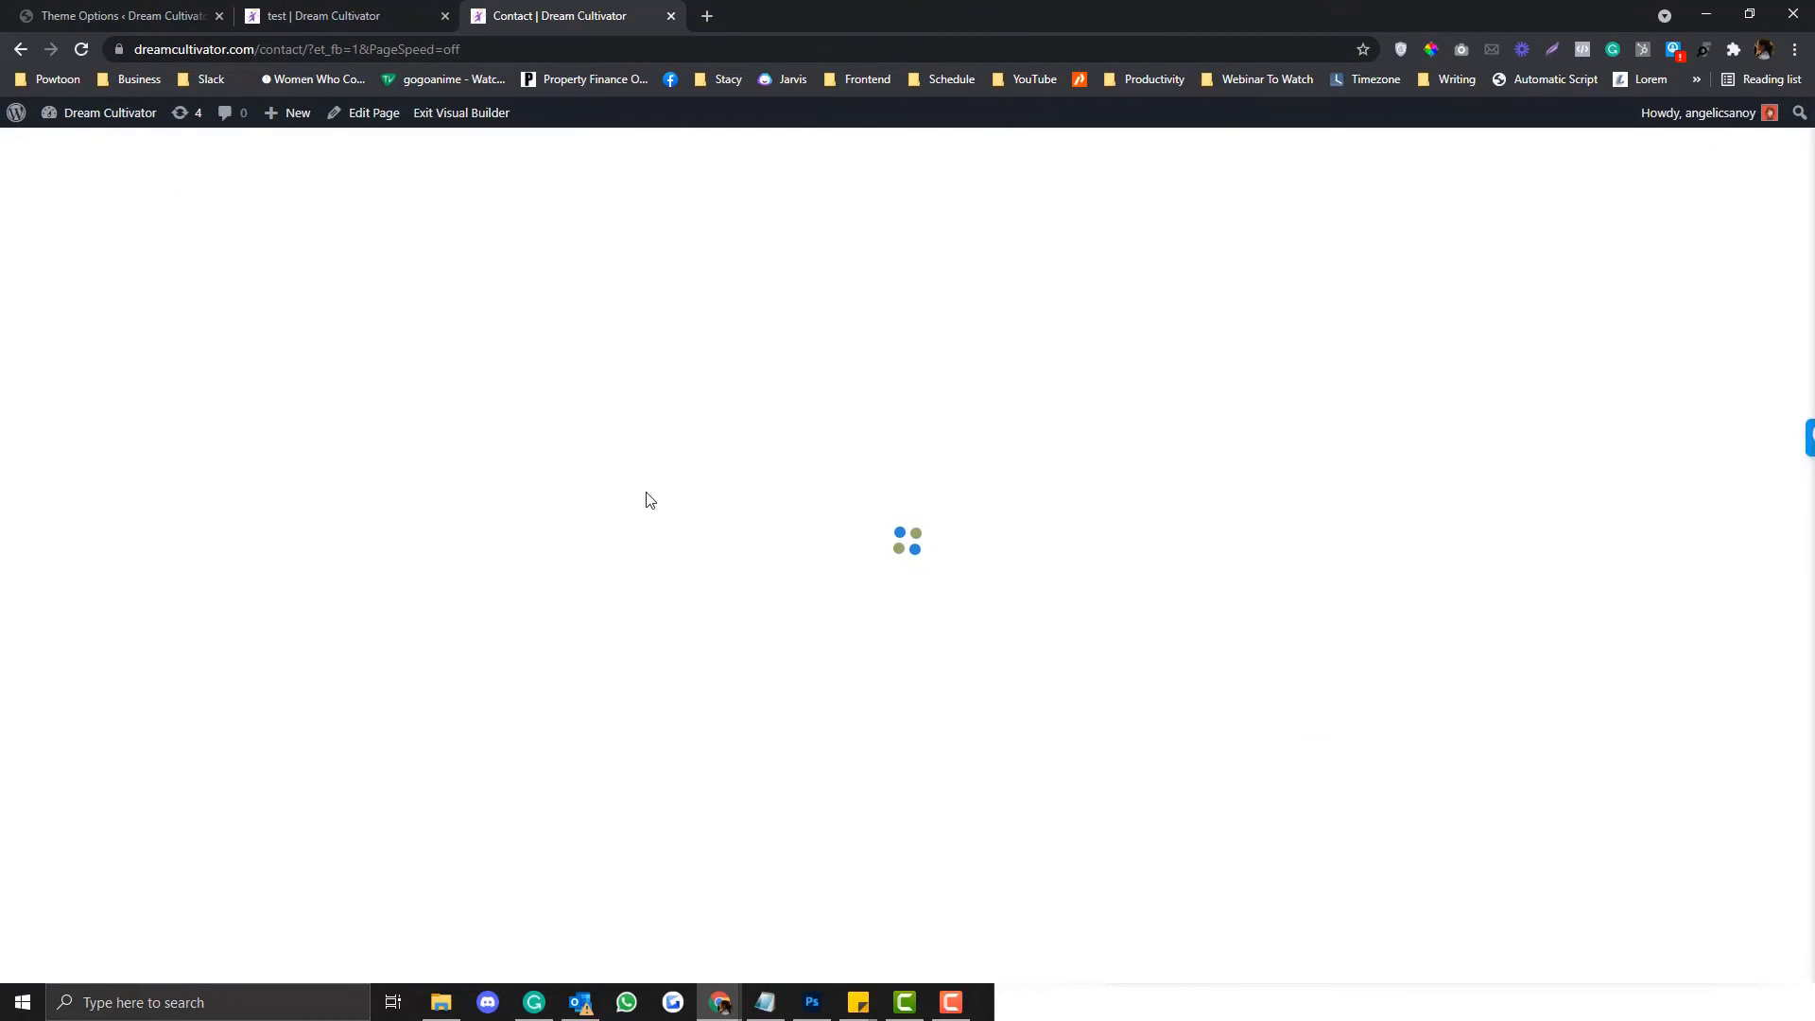
scroll(645, 492, down, 9)
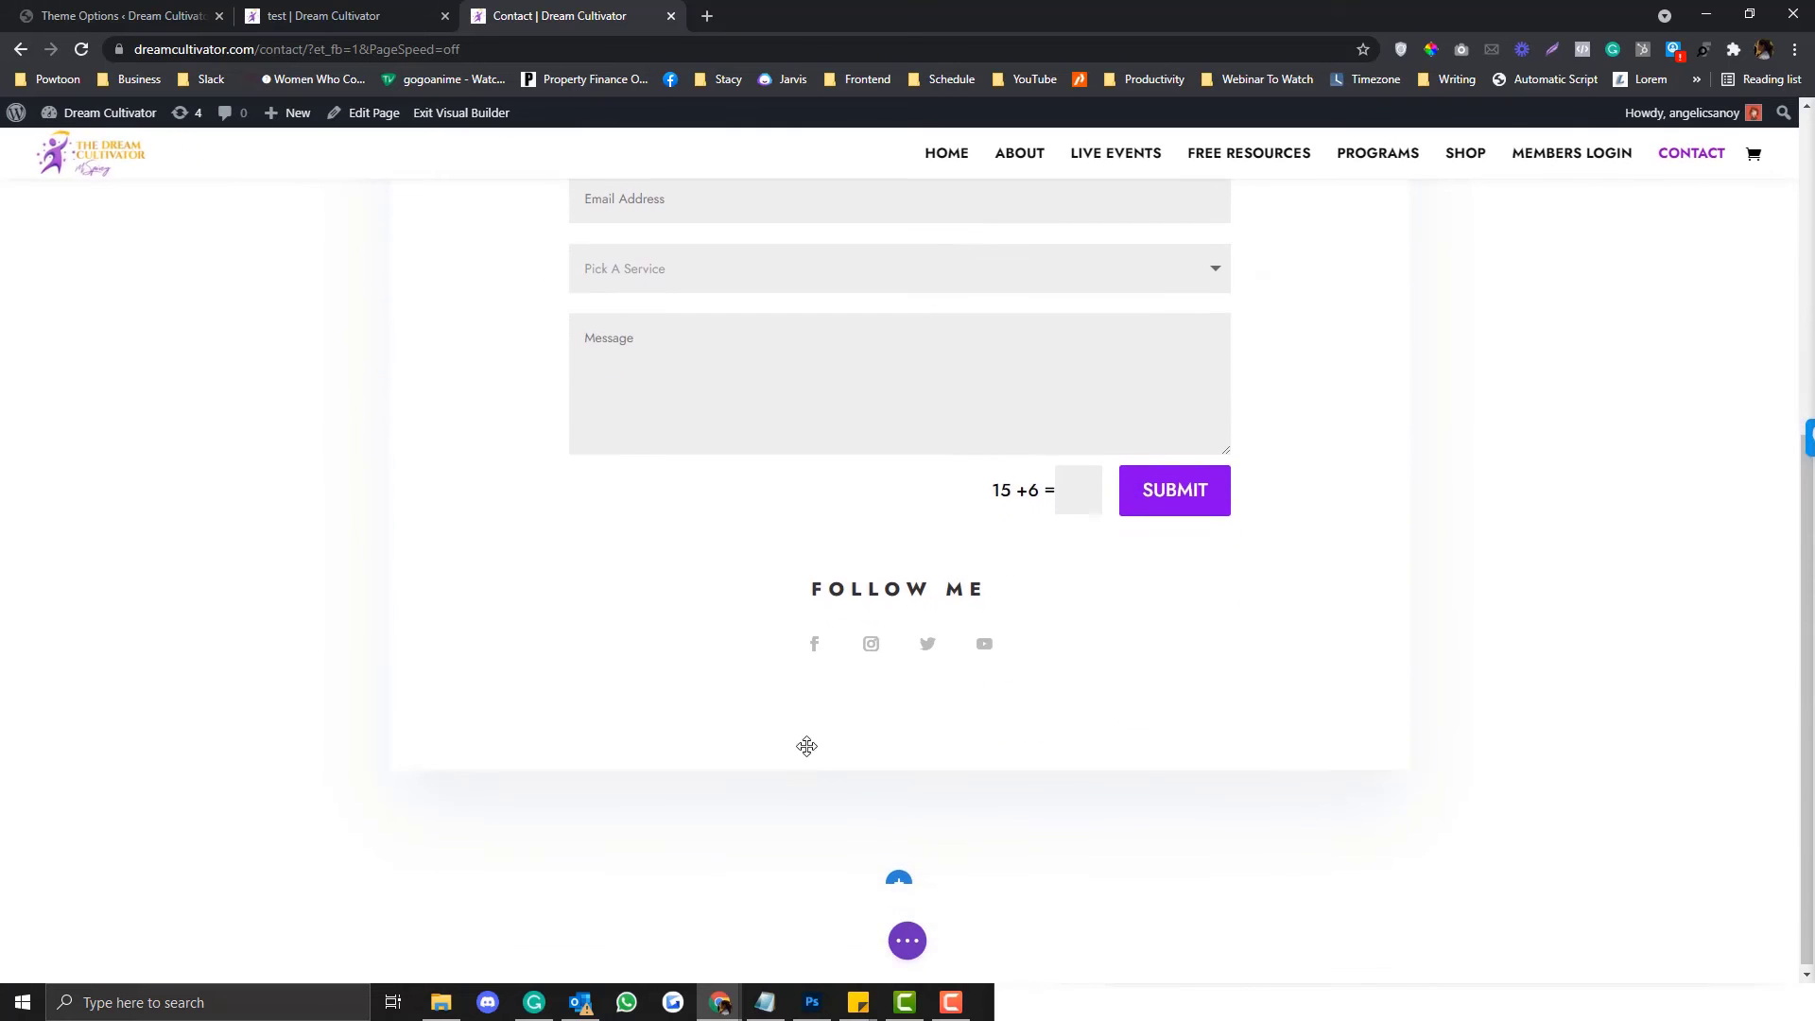
click(897, 879)
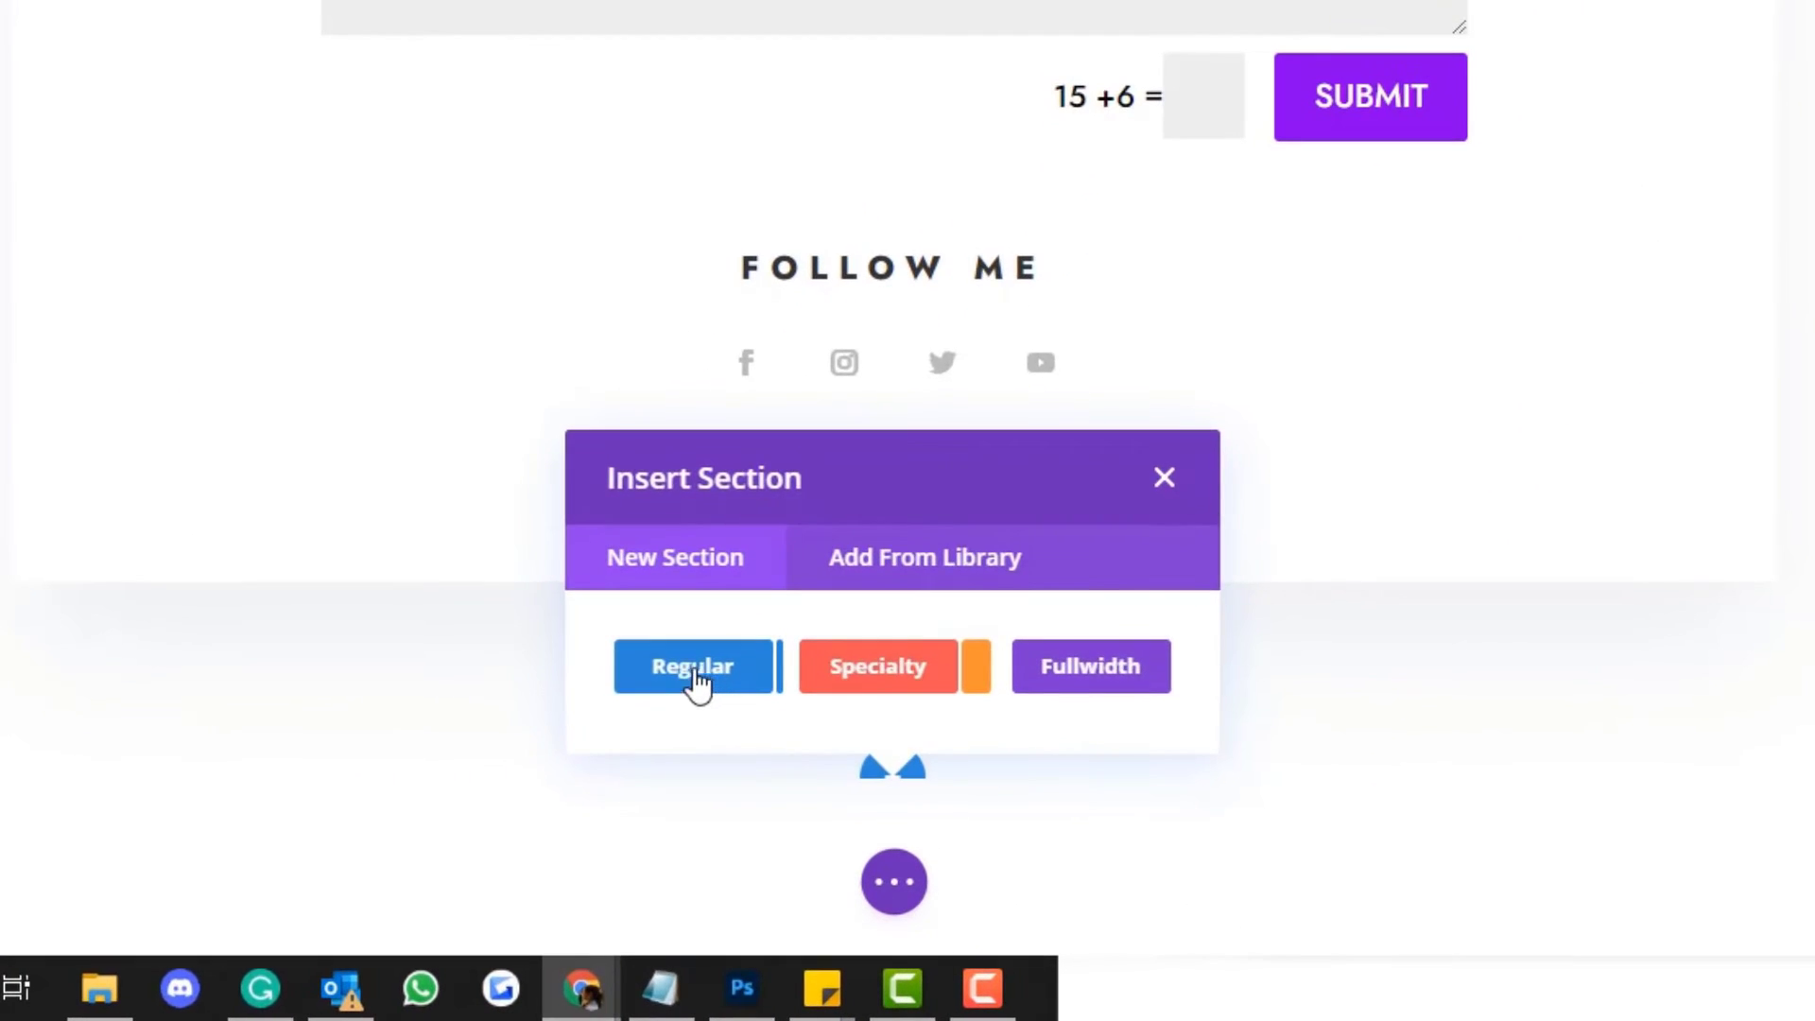
click(705, 673)
click(693, 284)
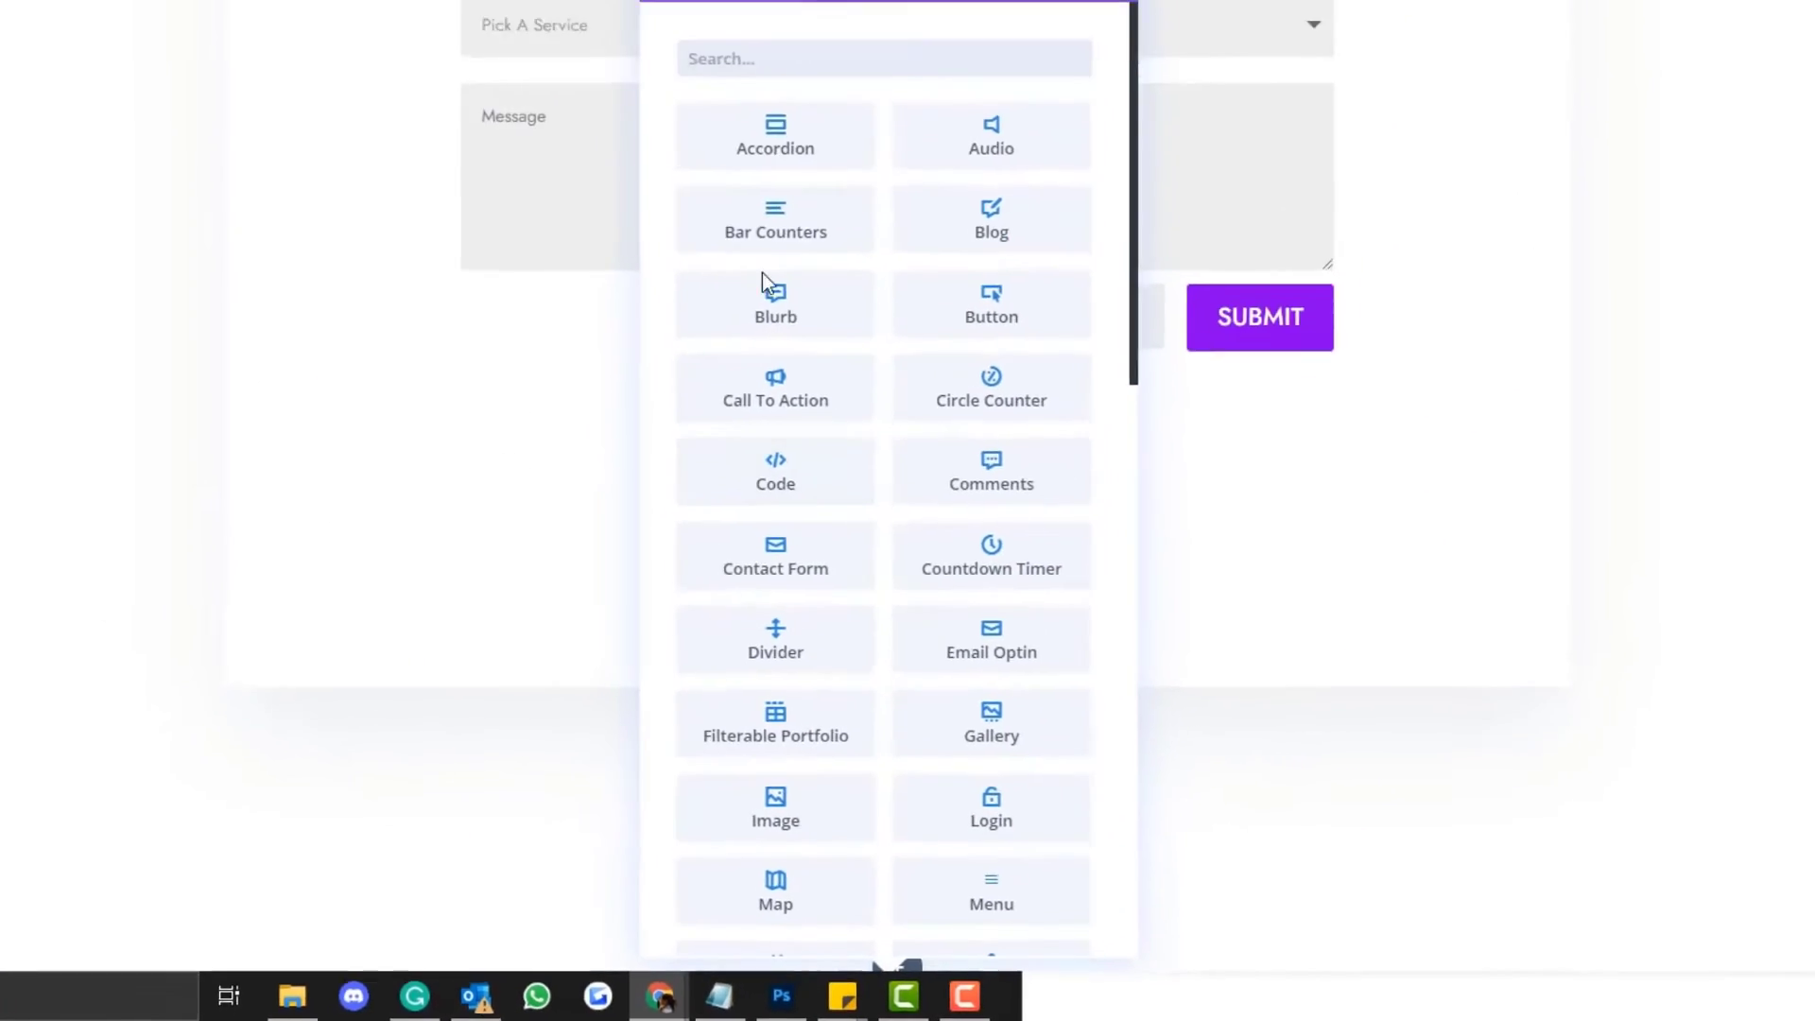
key(Escape)
scroll(230, 608, down, 2)
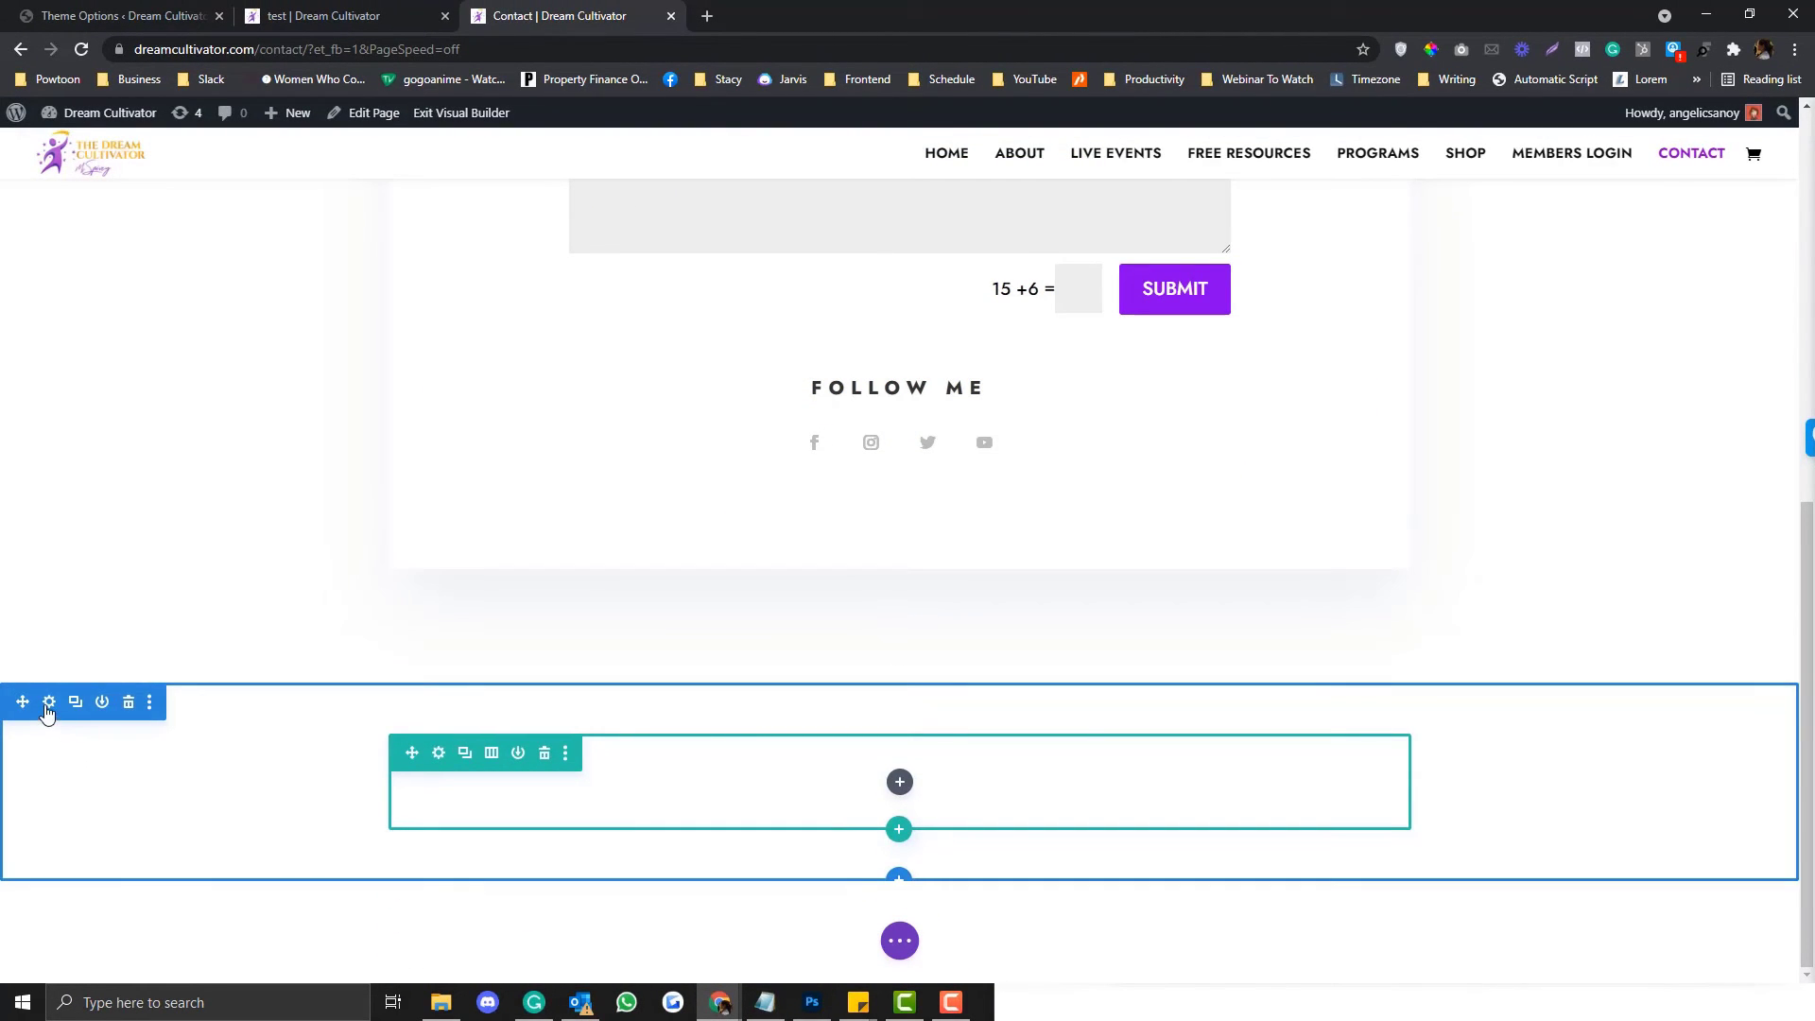
- Set R3-2021-Every-woman-soundtrack.mp4 as the new section's background video, glancing at the Theme Options overlay rule on the way
click(48, 702)
click(1511, 386)
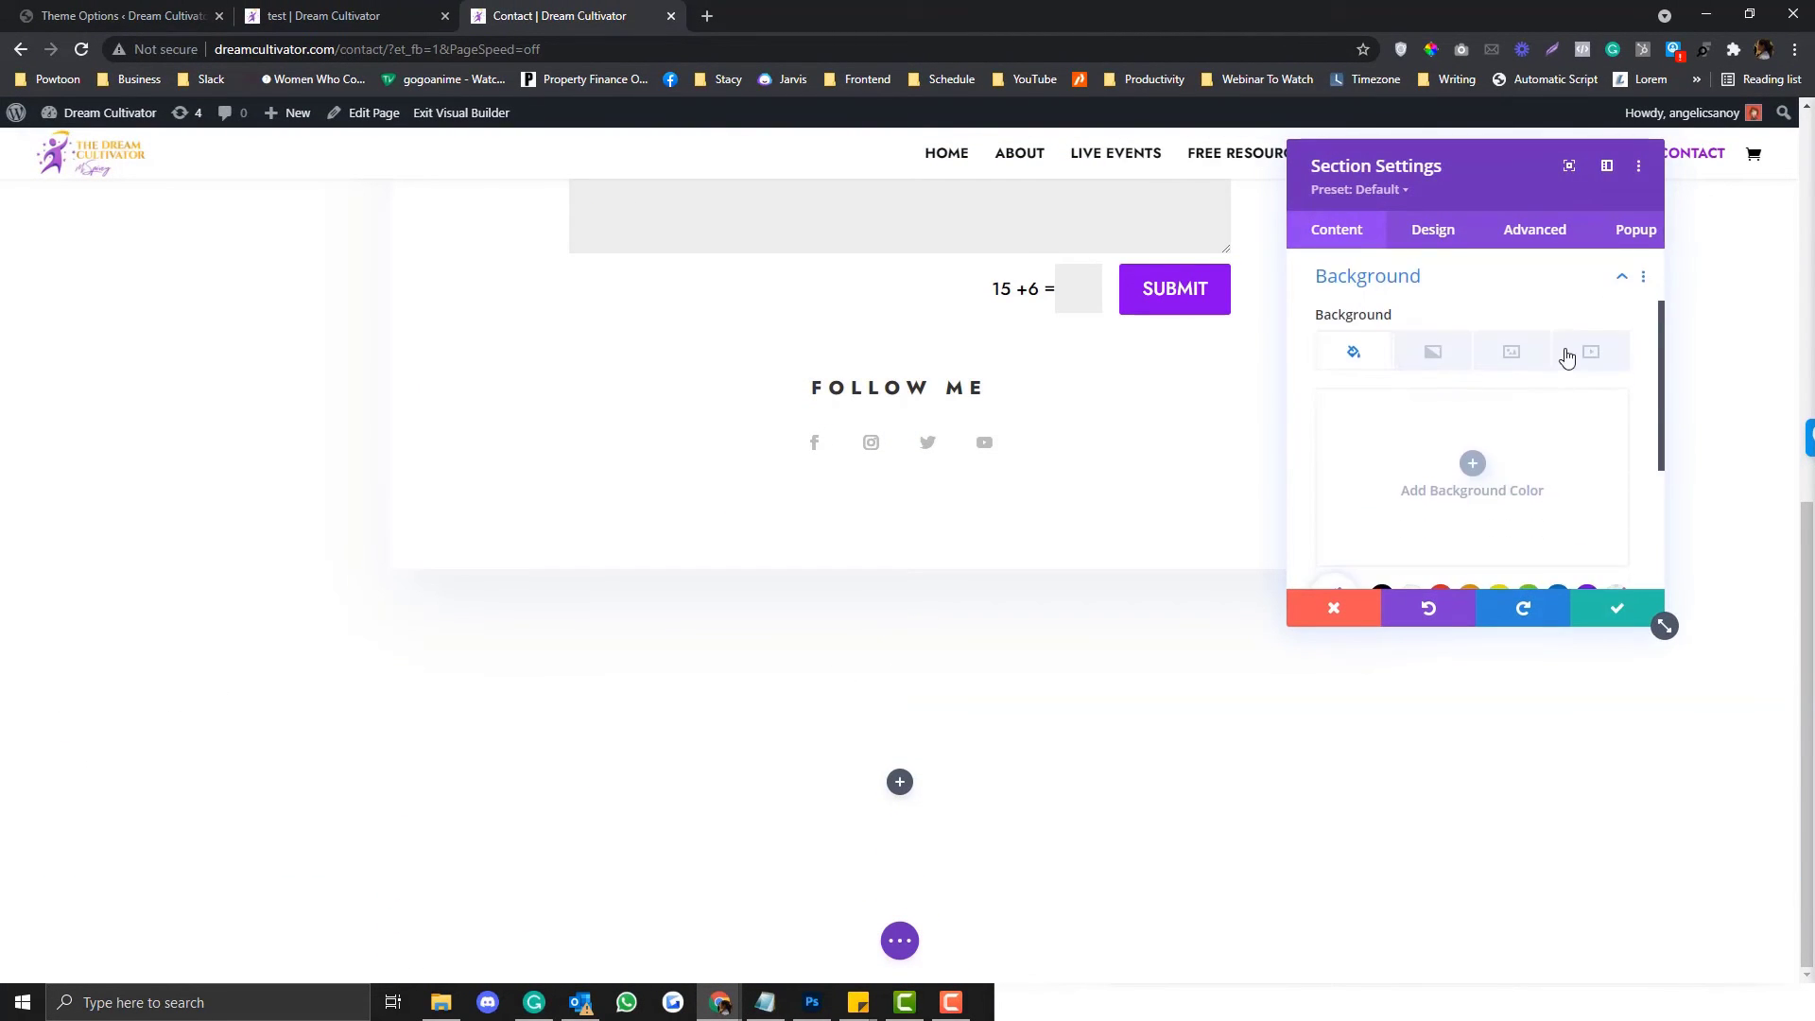
click(1588, 353)
click(1481, 484)
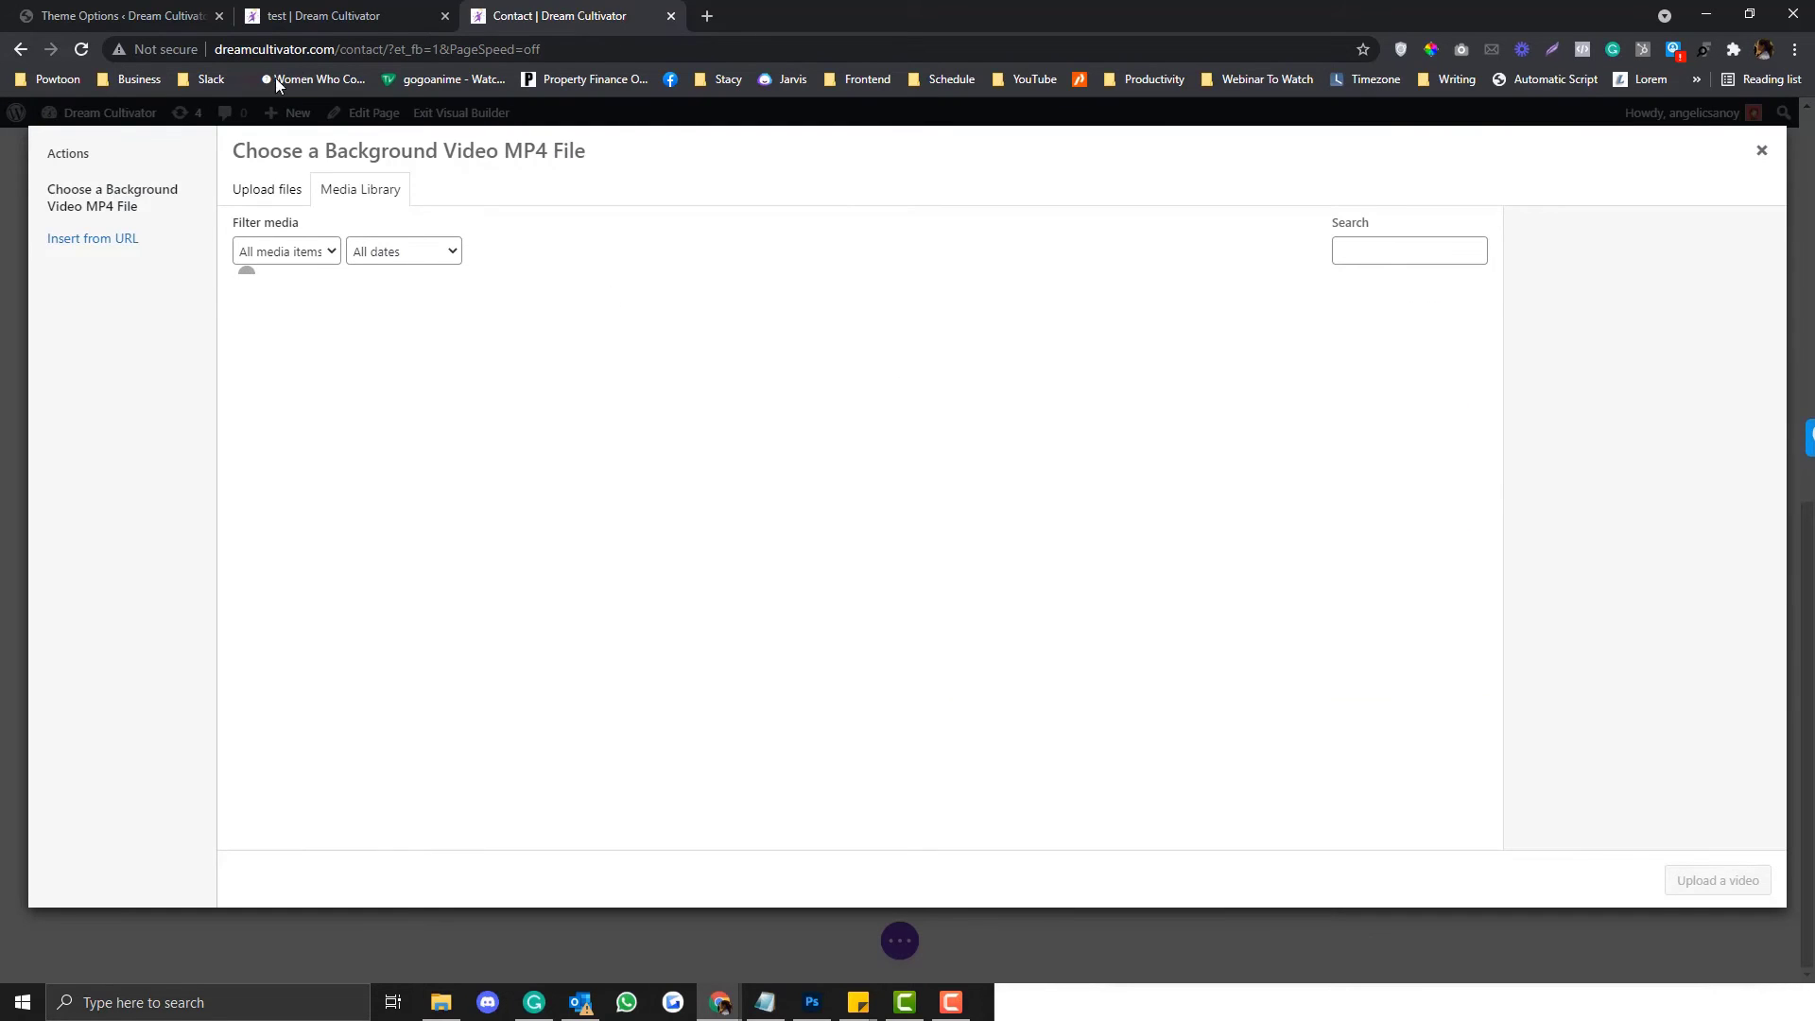
click(82, 6)
click(896, 543)
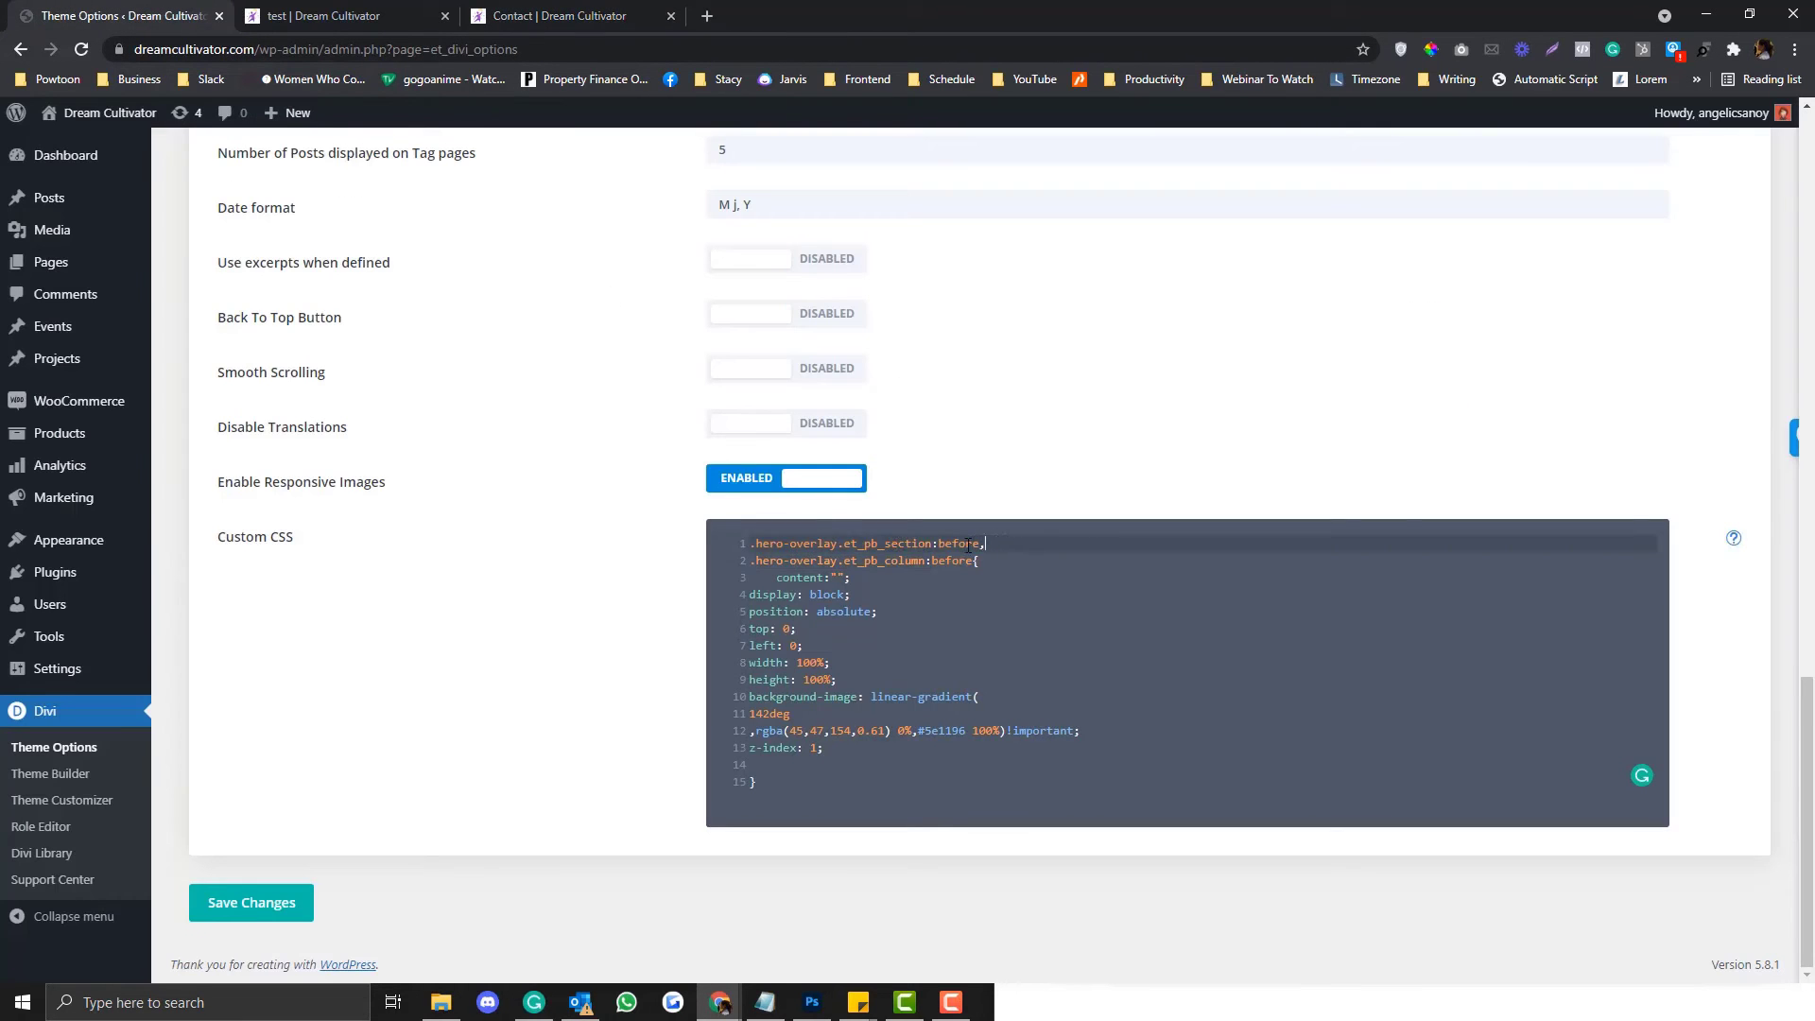
click(567, 16)
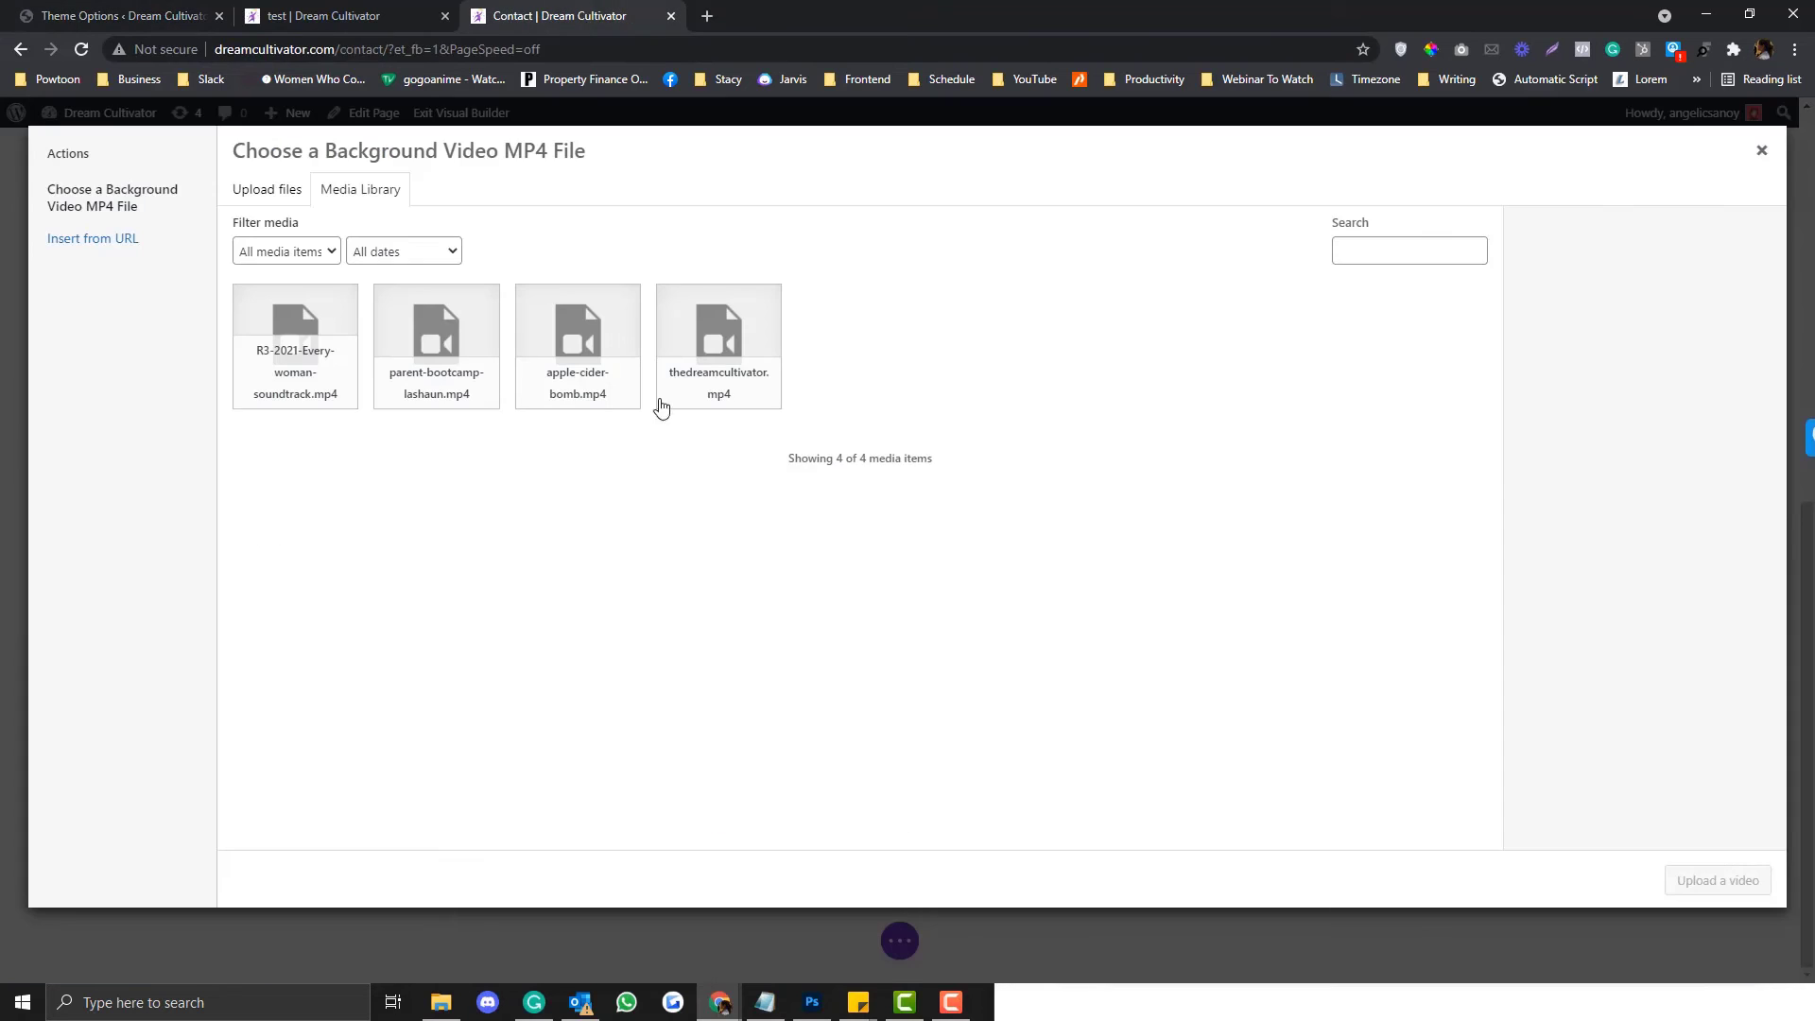
click(321, 371)
click(1718, 880)
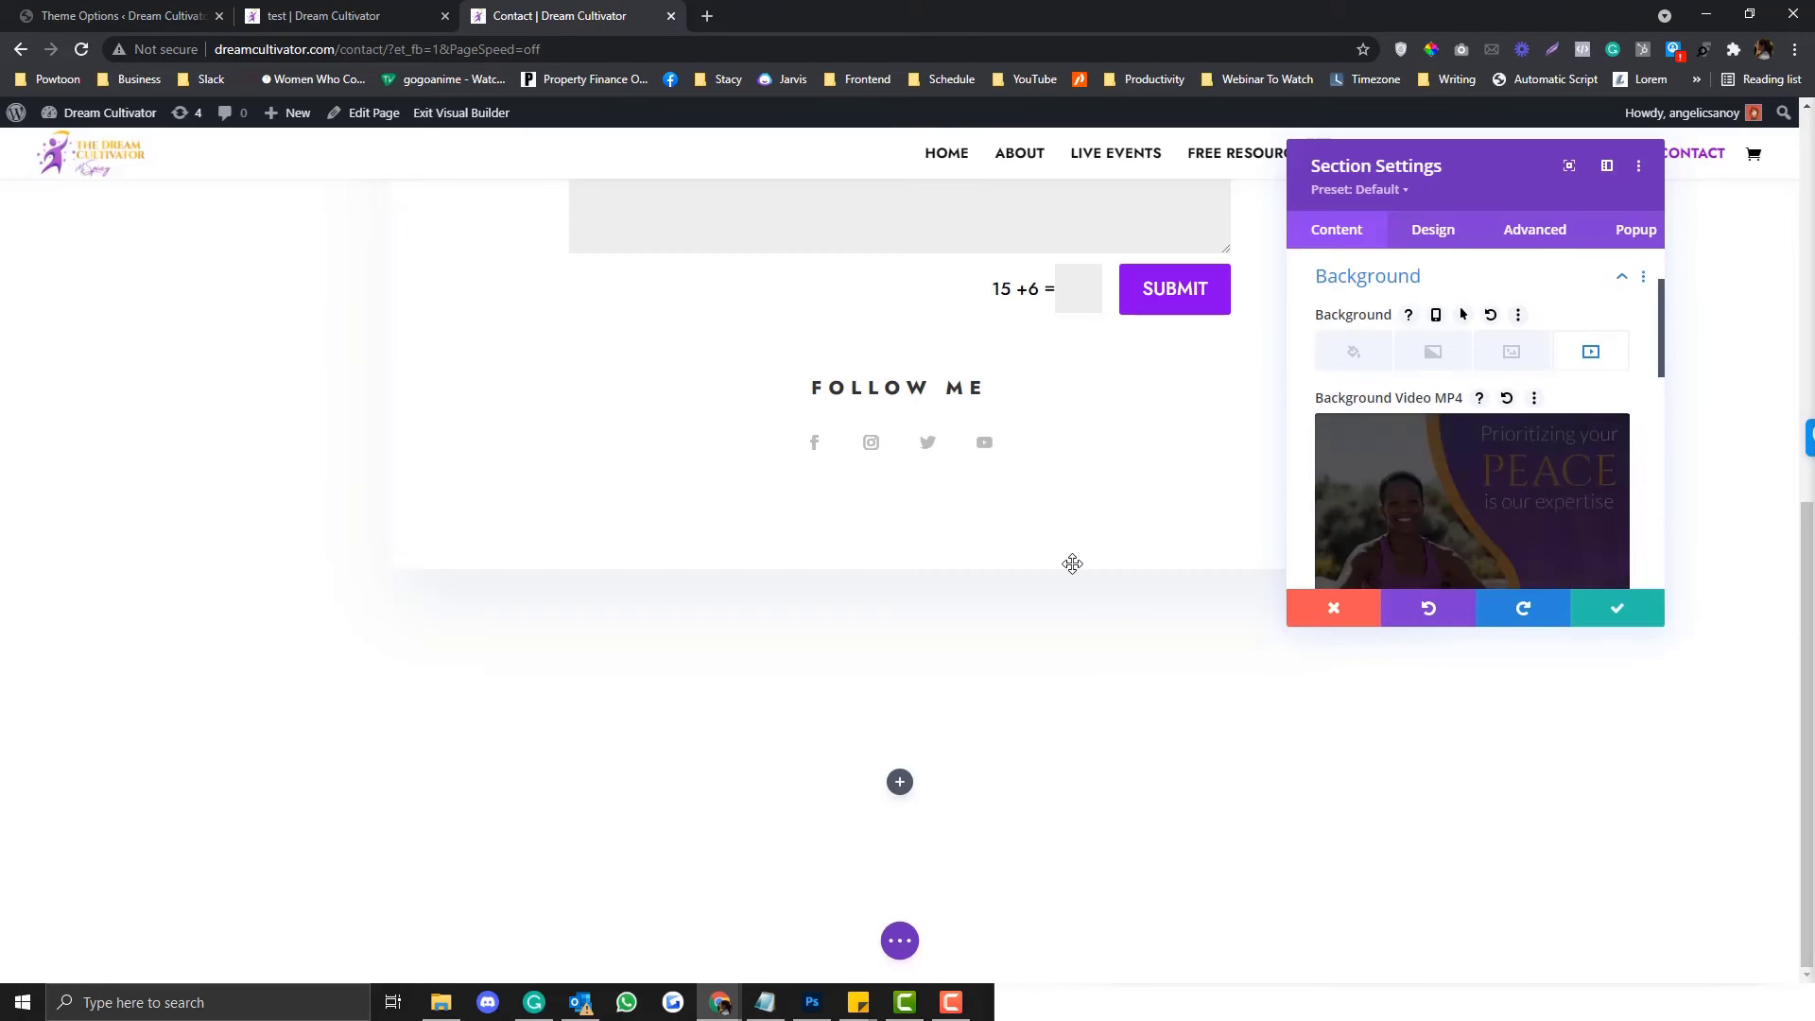
- Assign the CSS class hero-overlay to the new video section at the end of the Contact page
click(1535, 230)
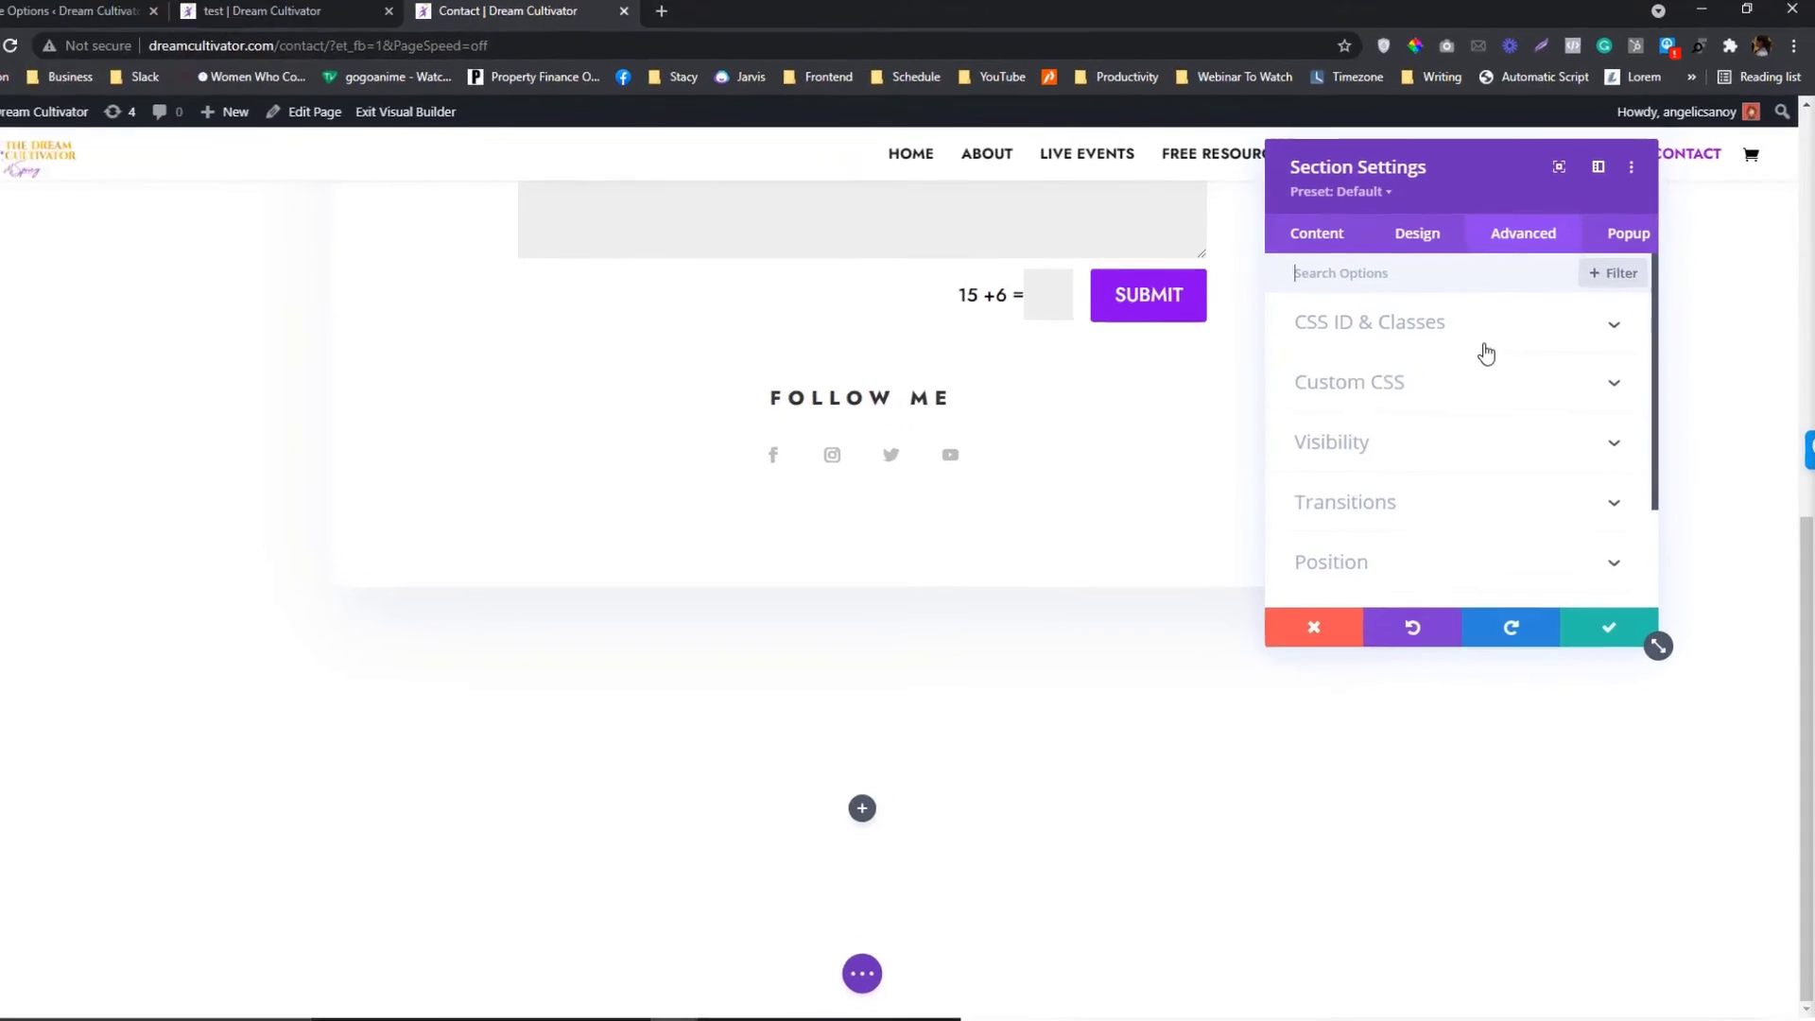
click(1475, 382)
scroll(1446, 355, up, 2)
click(1442, 337)
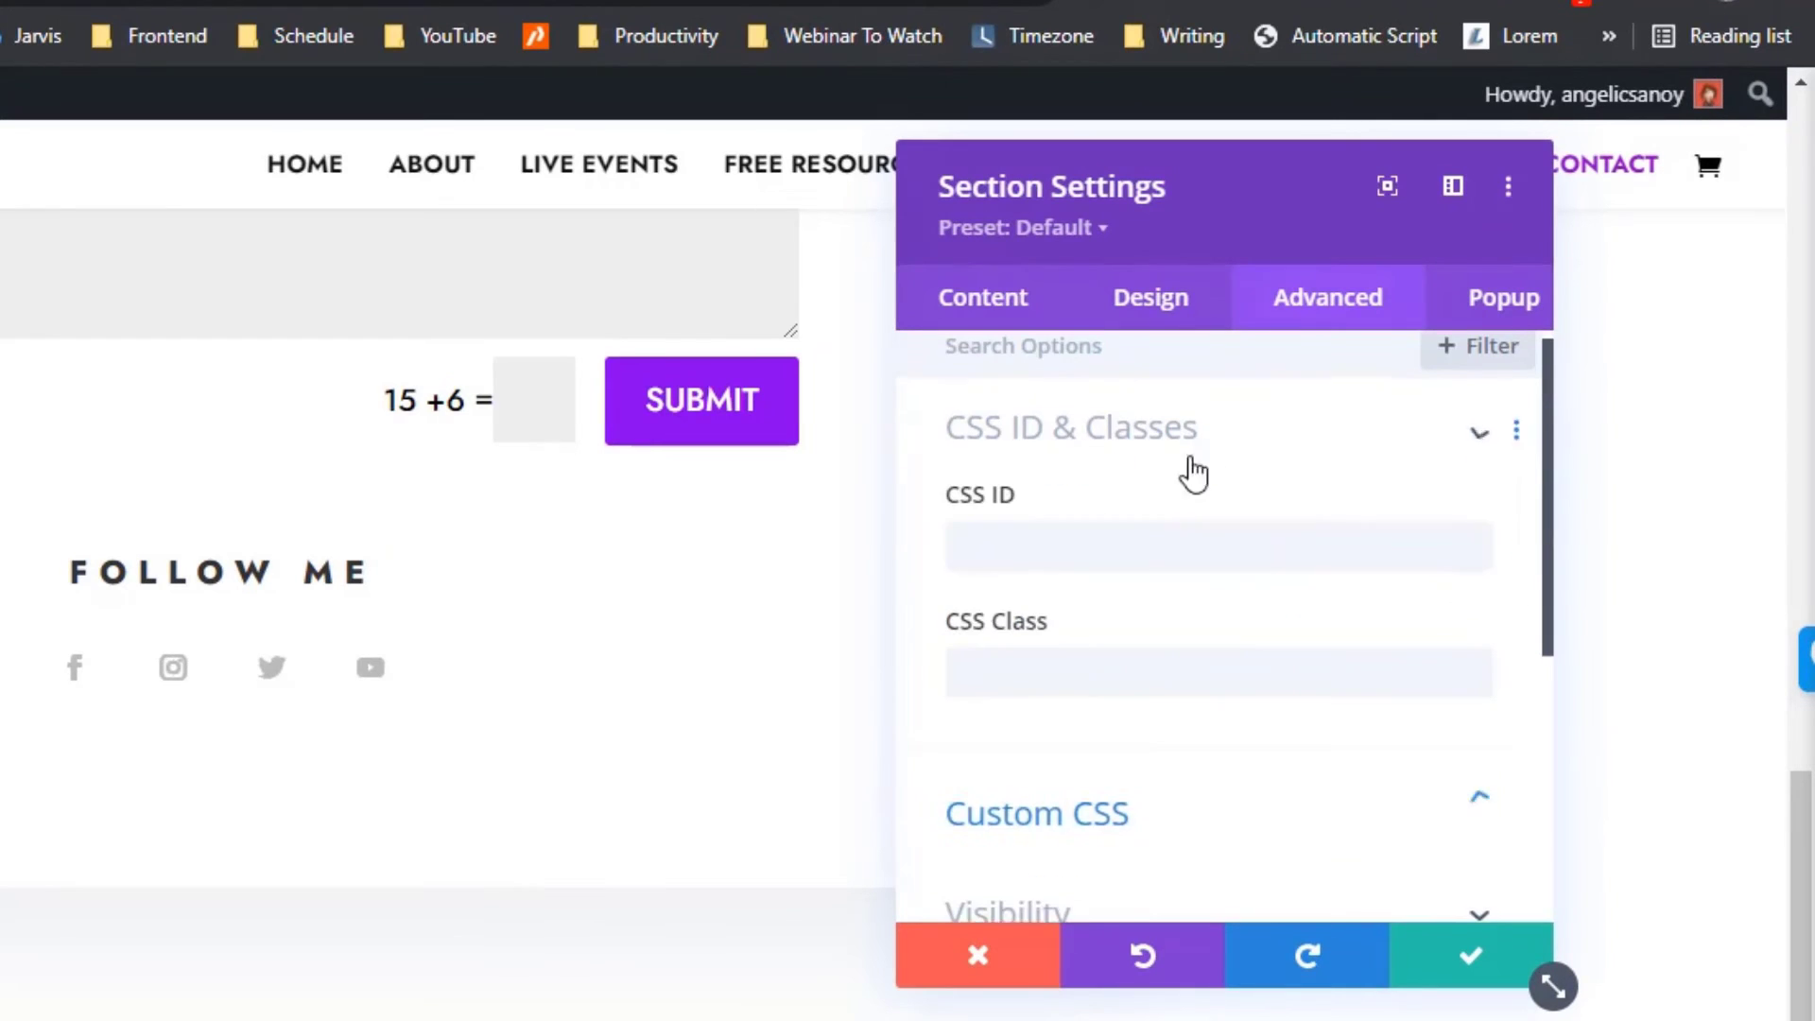
click(1054, 698)
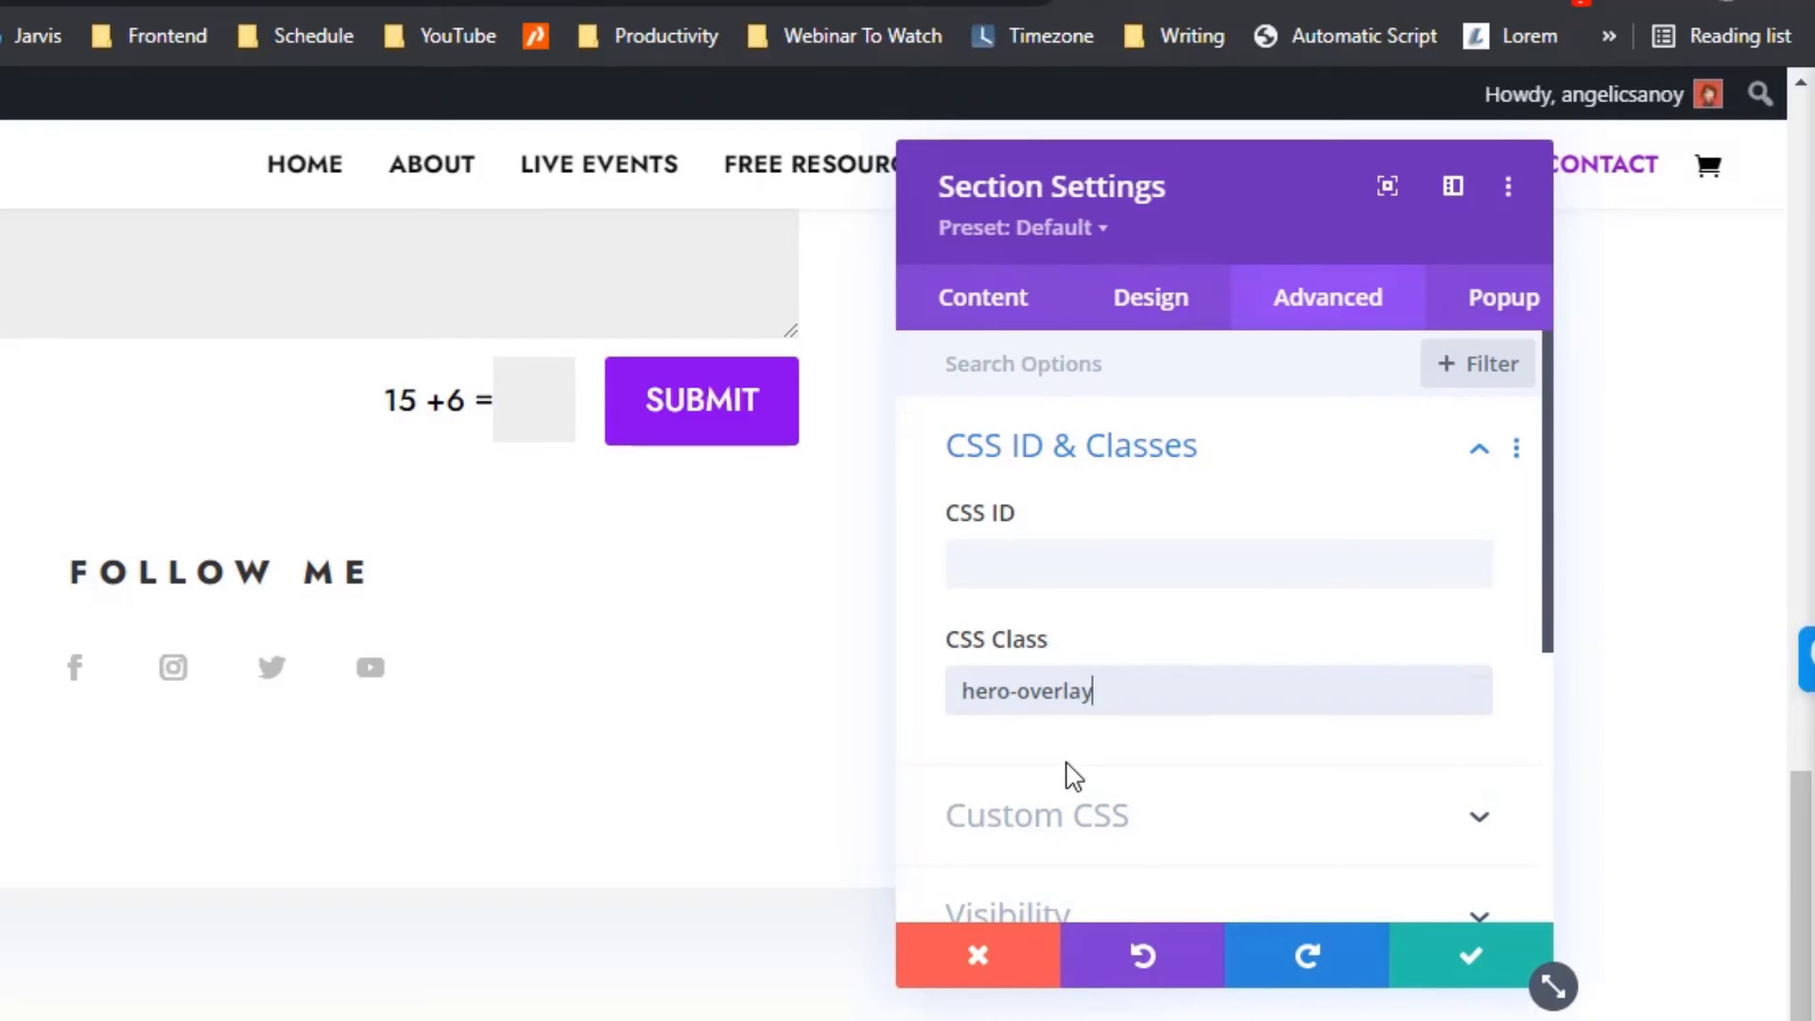
- Check which class the section's Before custom CSS targets, and save the section settings
click(1073, 810)
scroll(997, 493, down, 2)
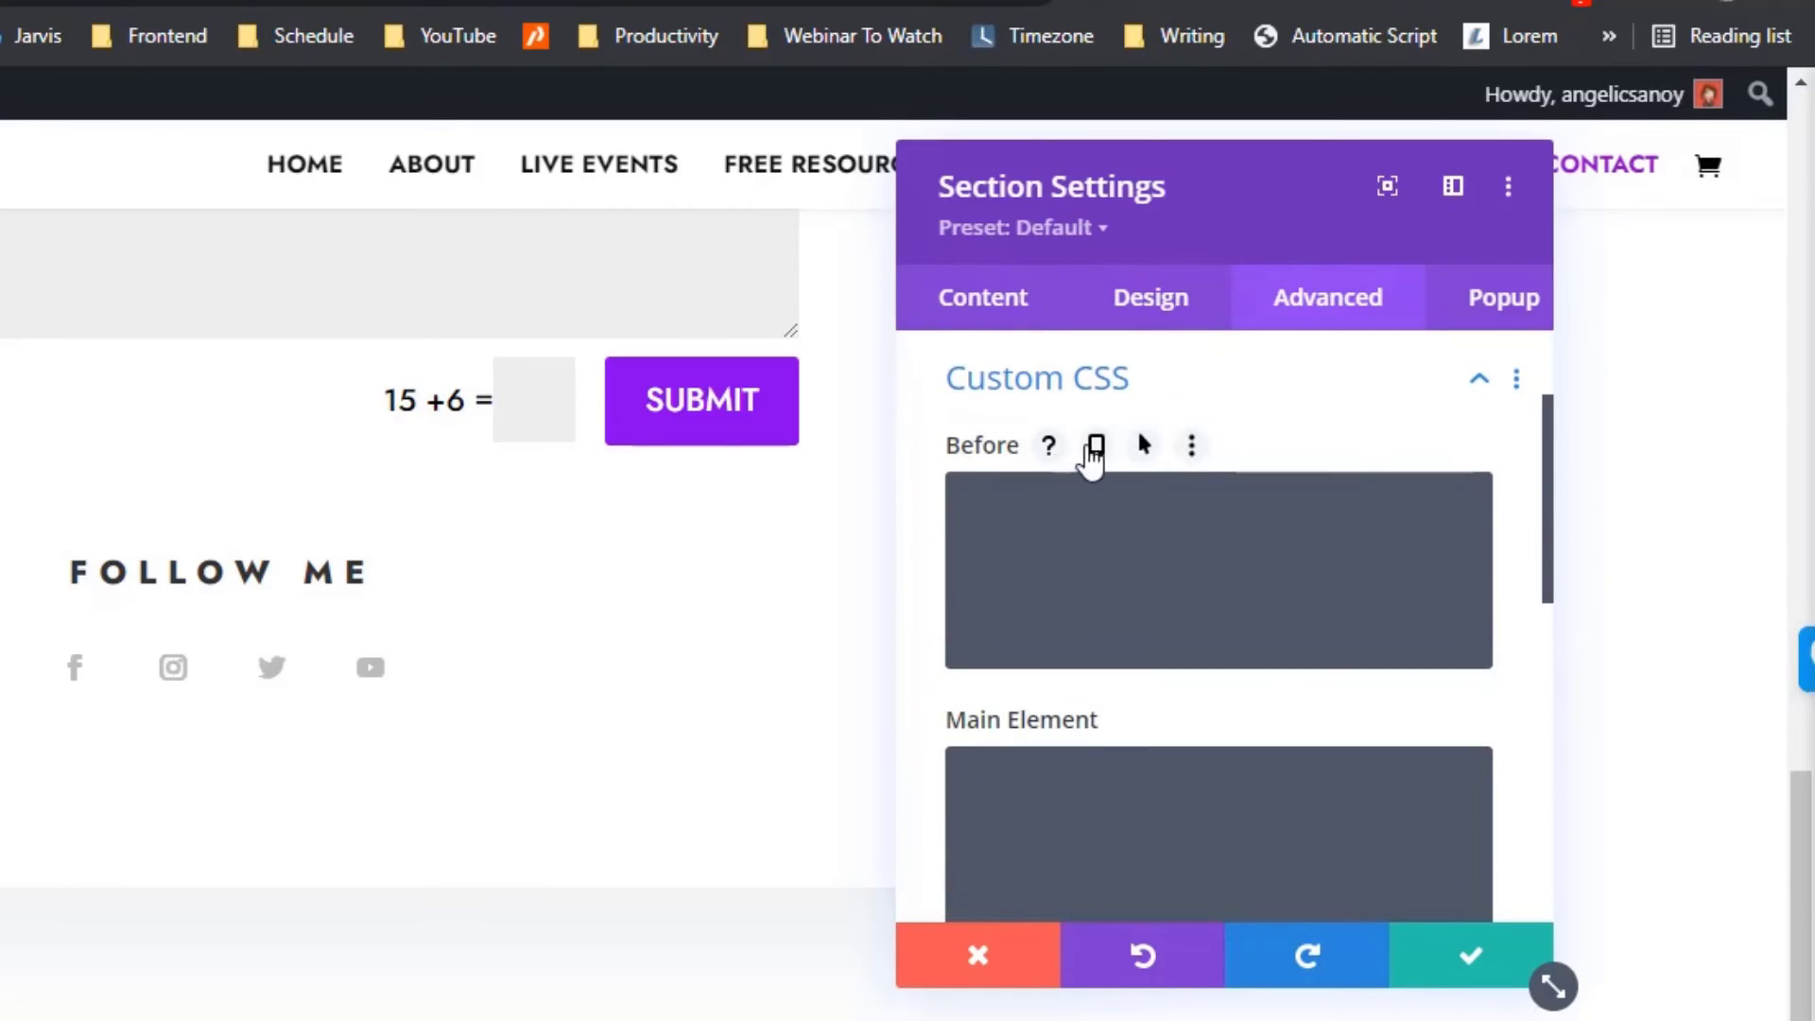
click(1052, 445)
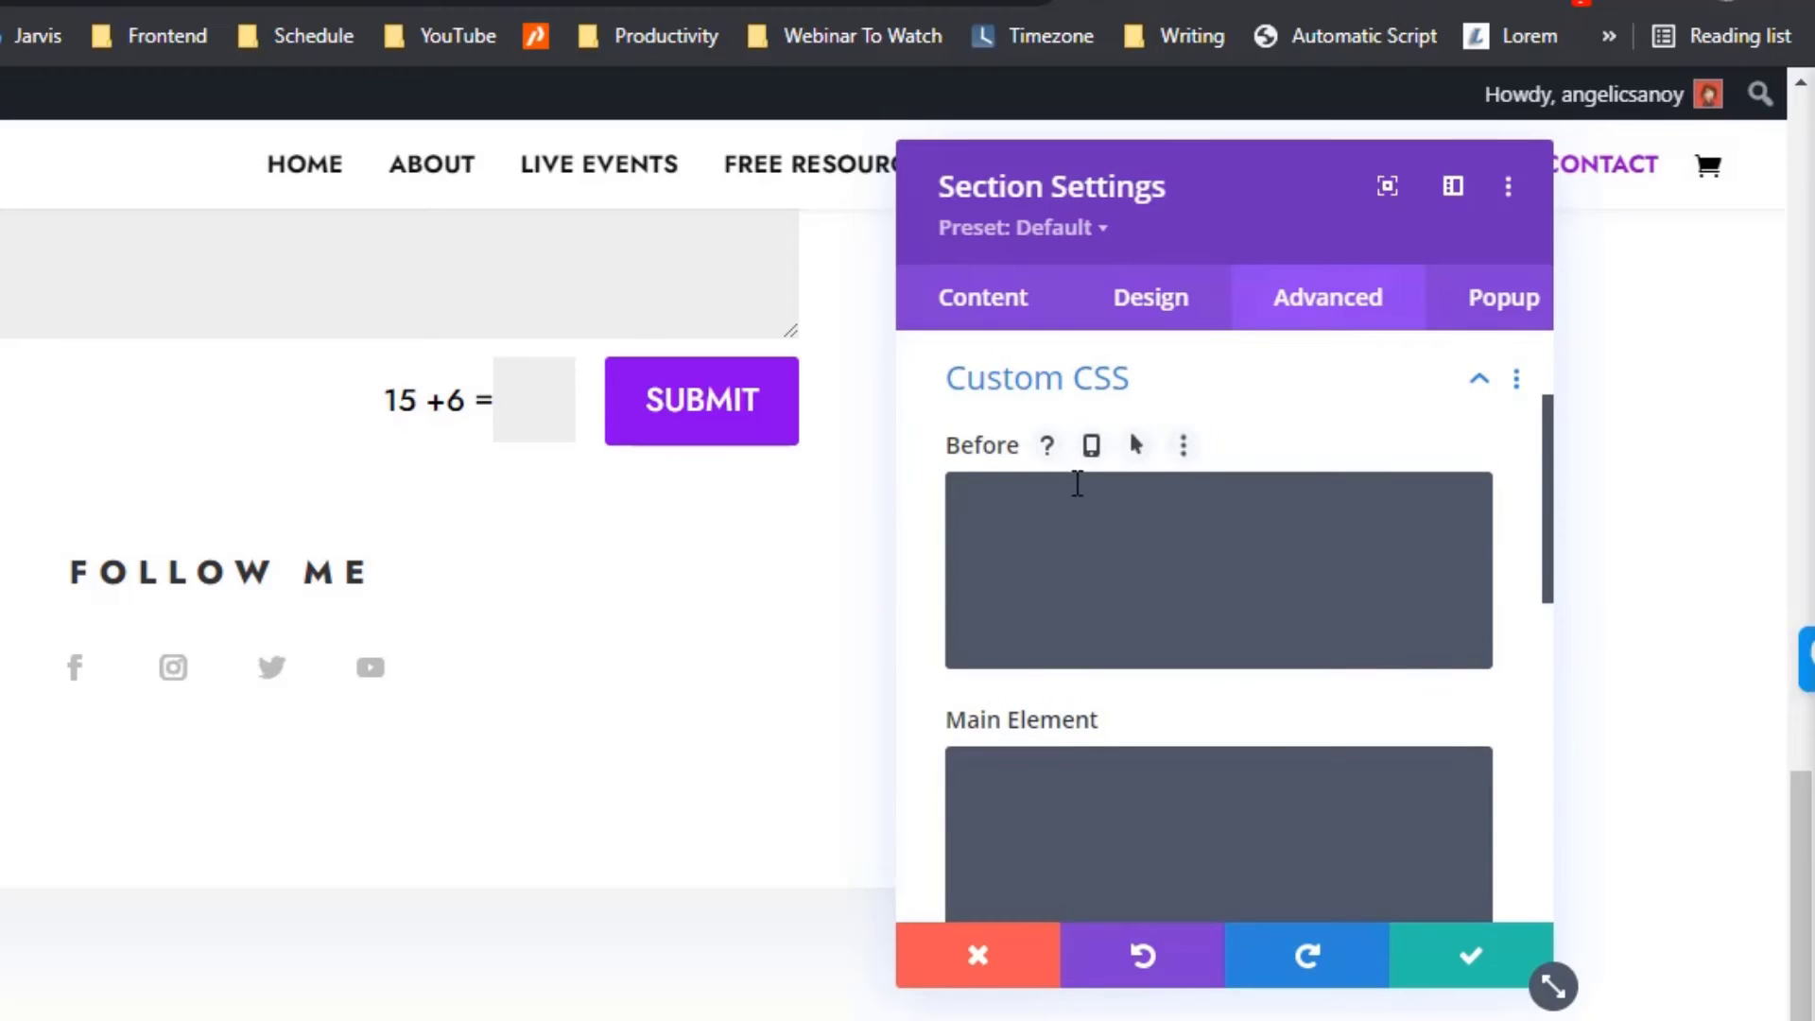
click(1050, 448)
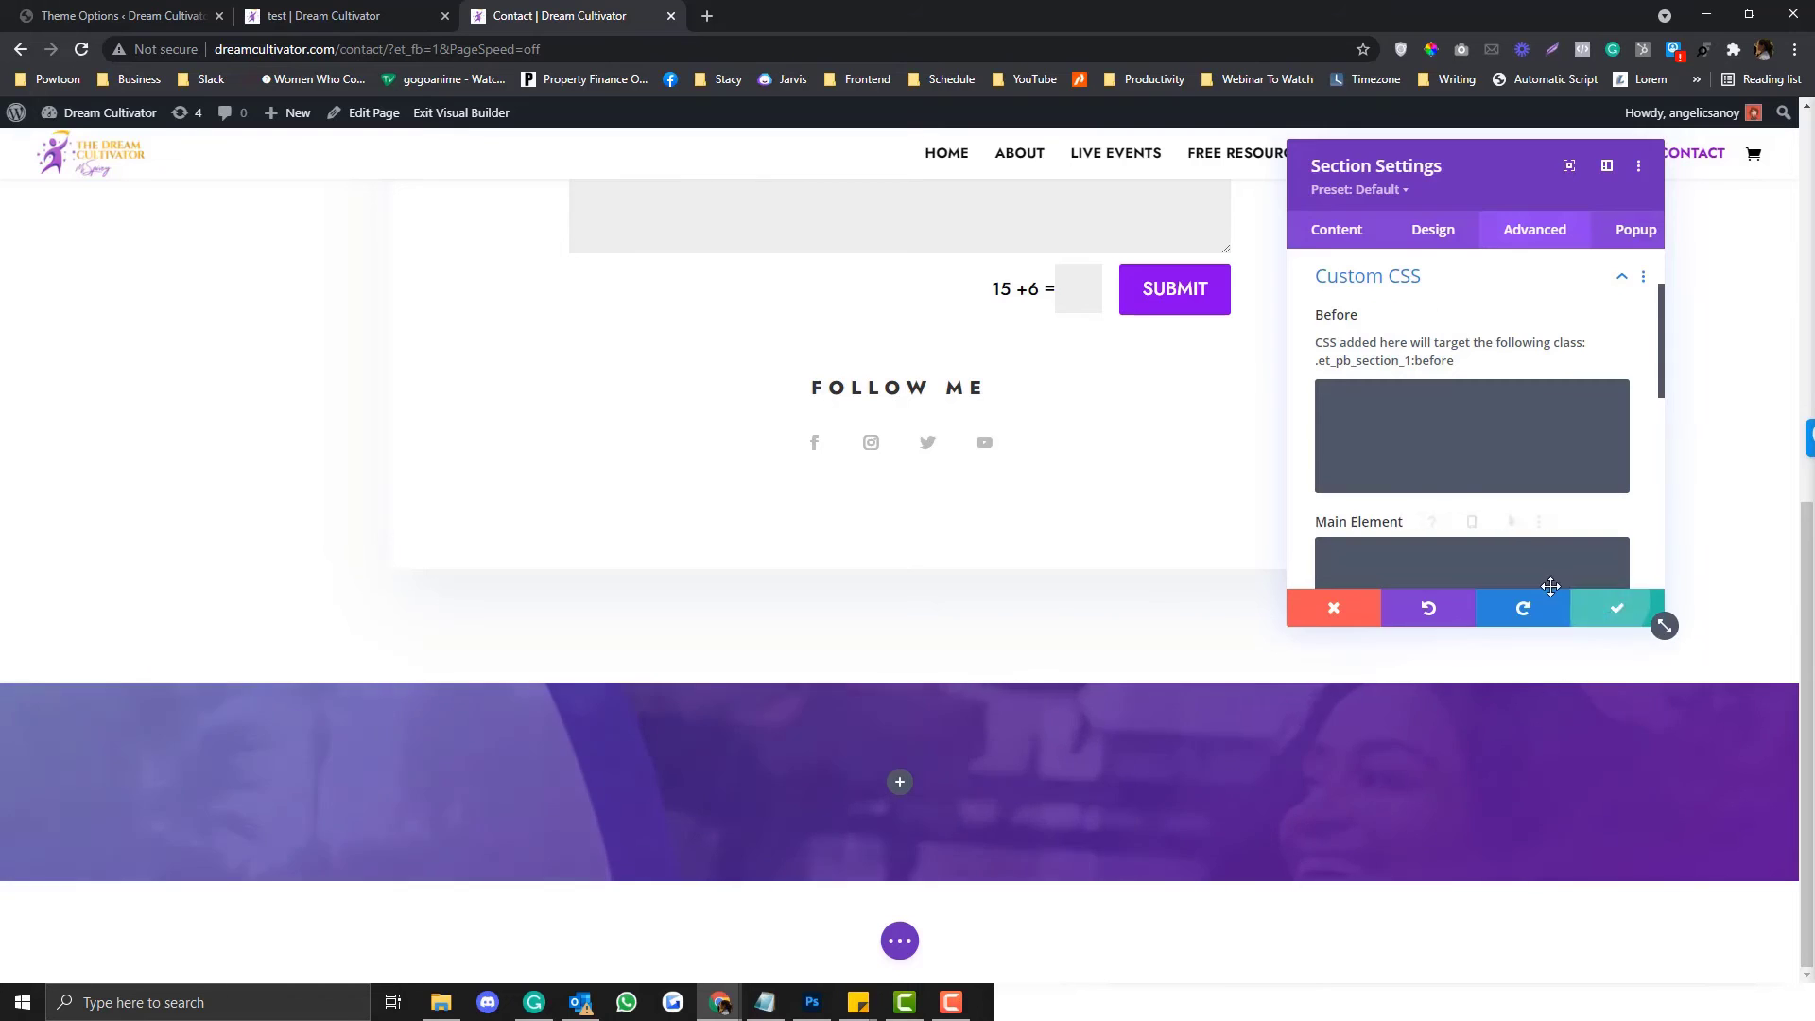
click(1614, 608)
- Check which class the Before custom CSS targets in the Contact heading row's settings, and close them
scroll(661, 409, up, 8)
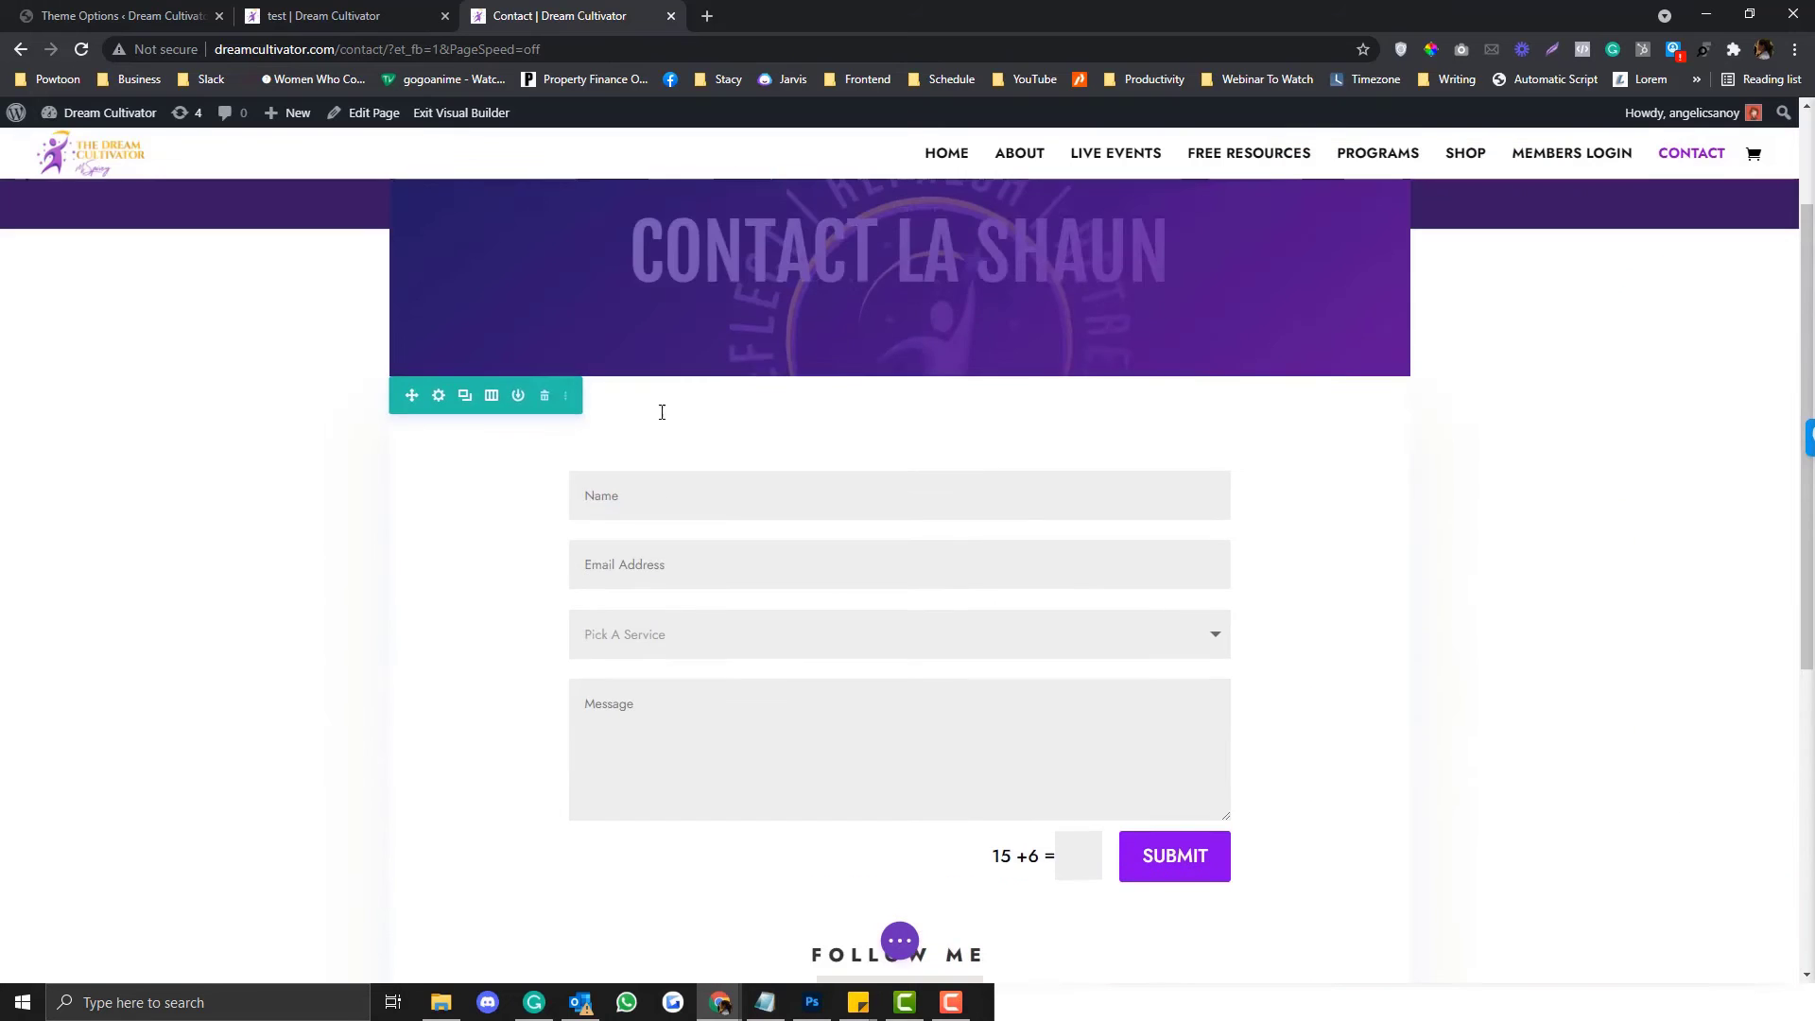
click(438, 273)
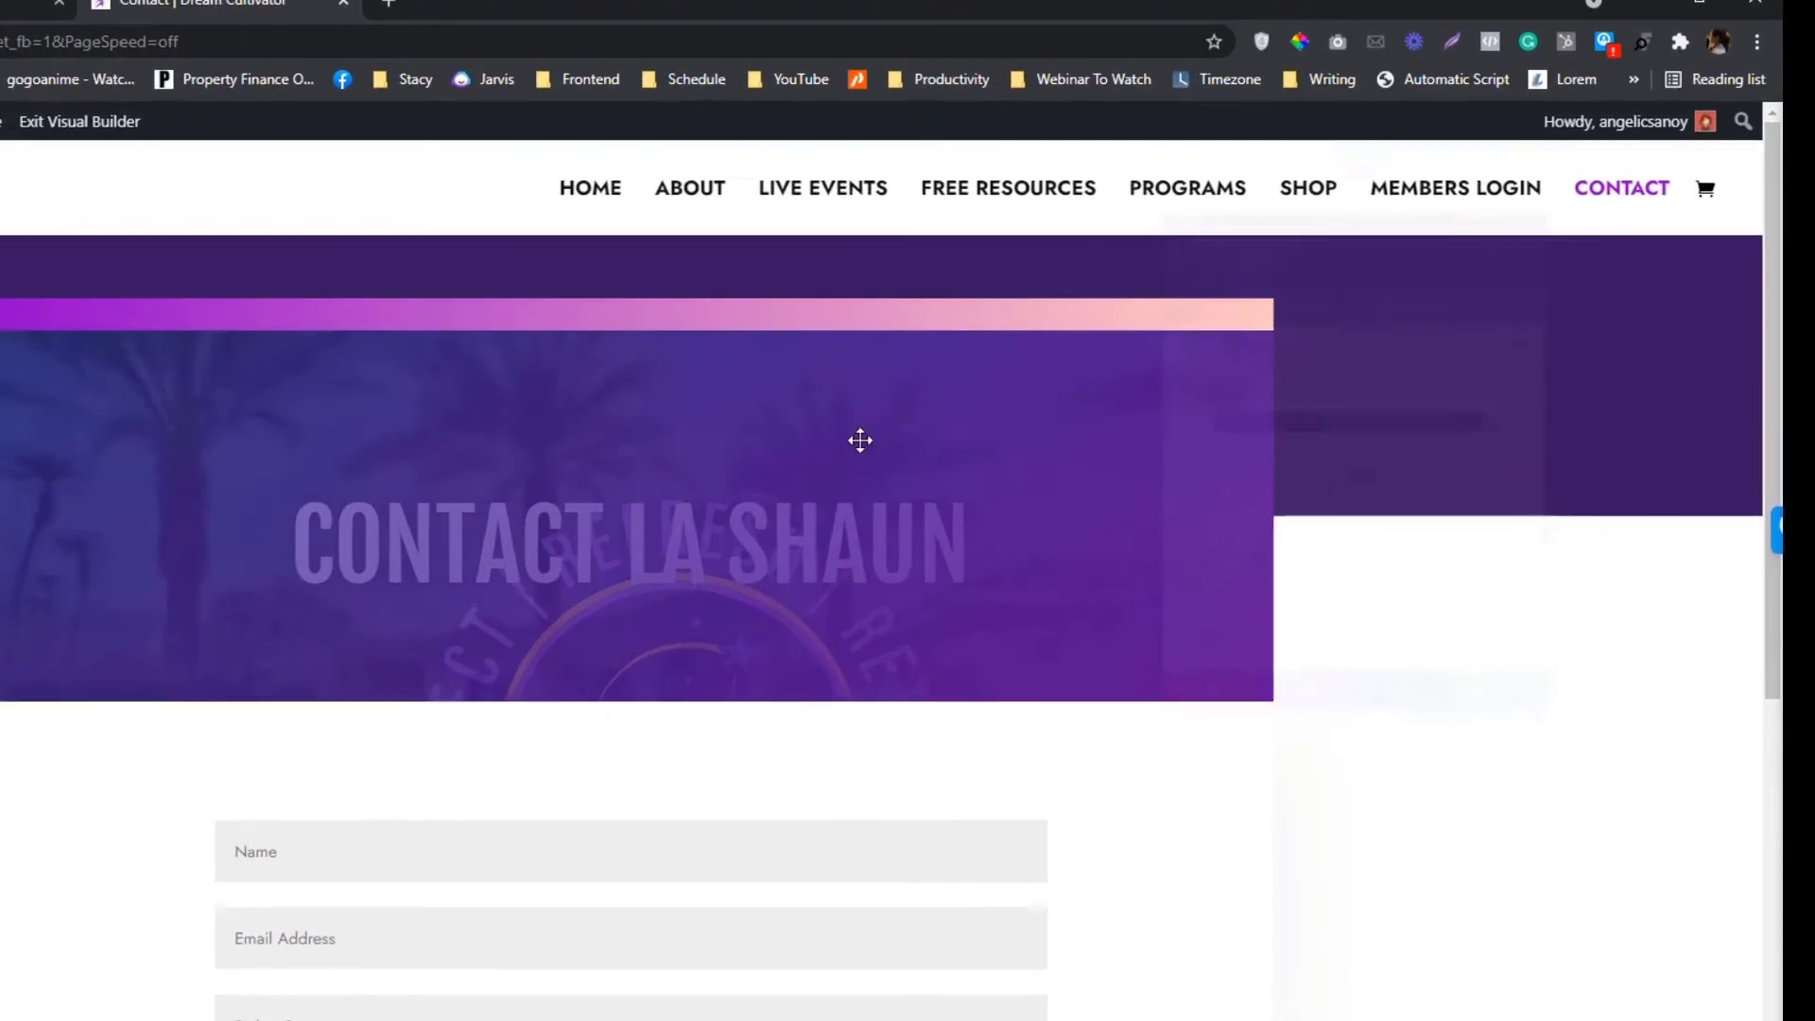
click(1538, 230)
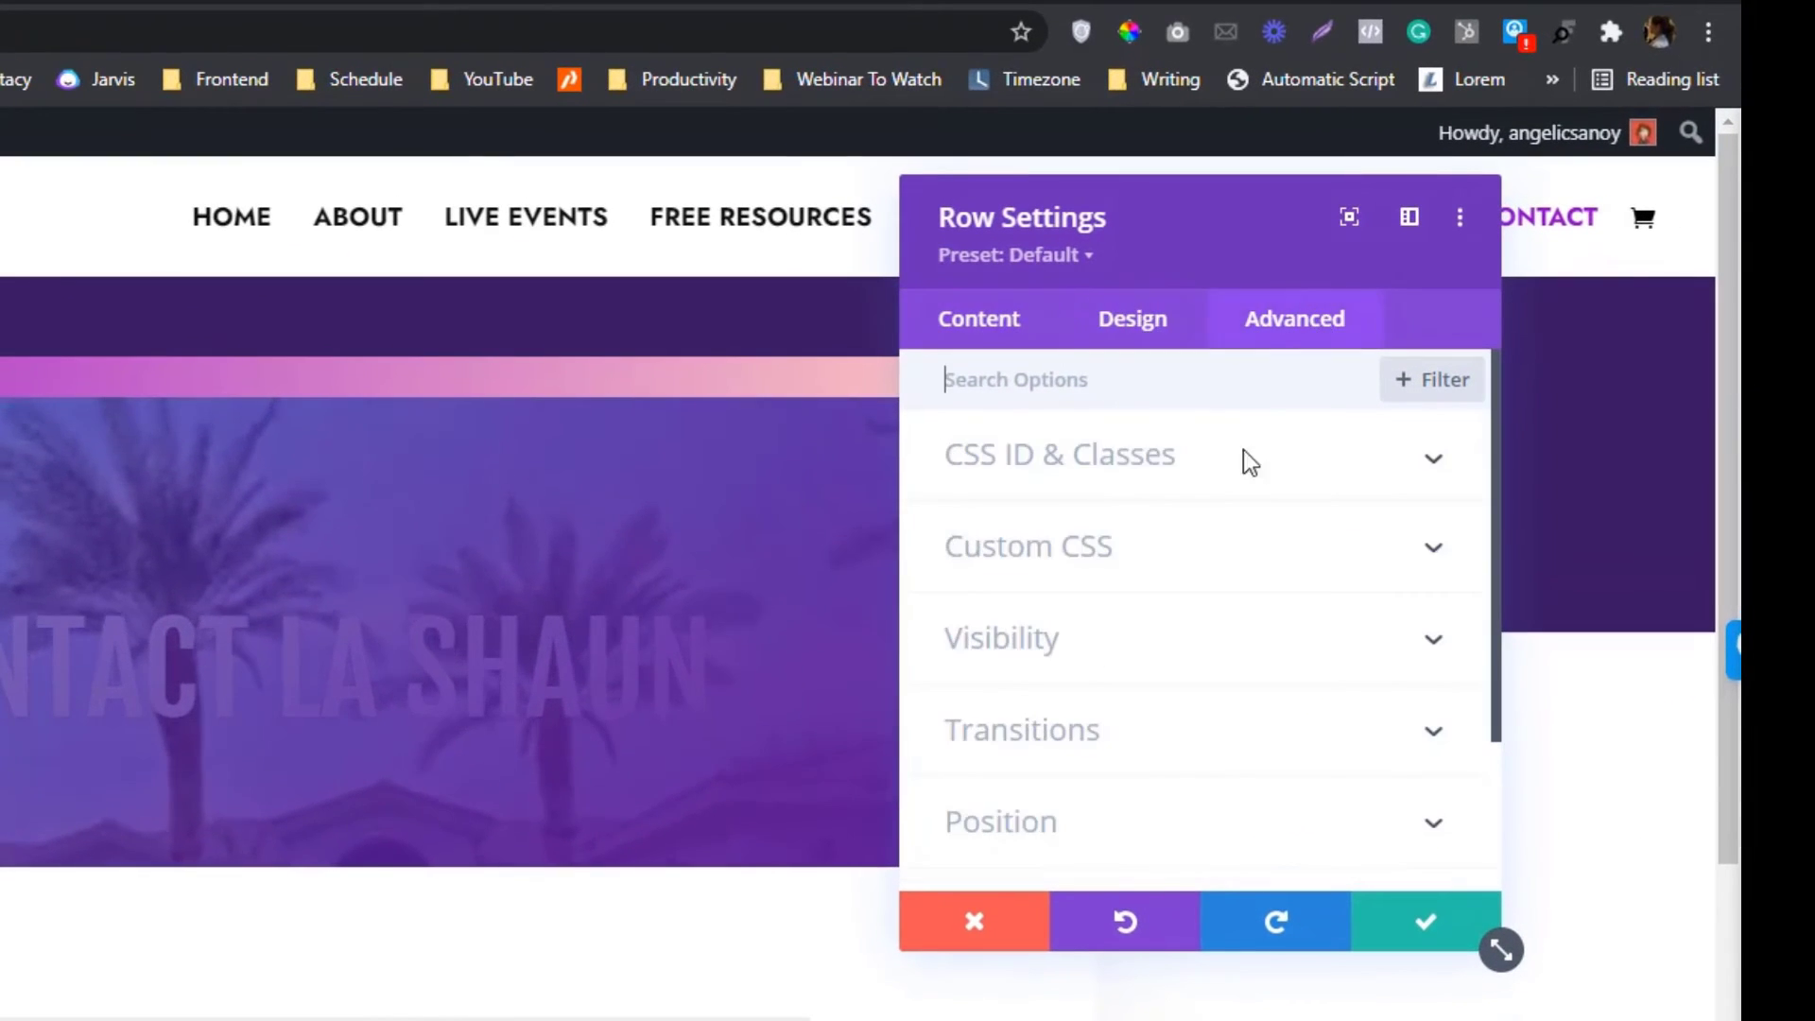
click(1181, 563)
click(1038, 456)
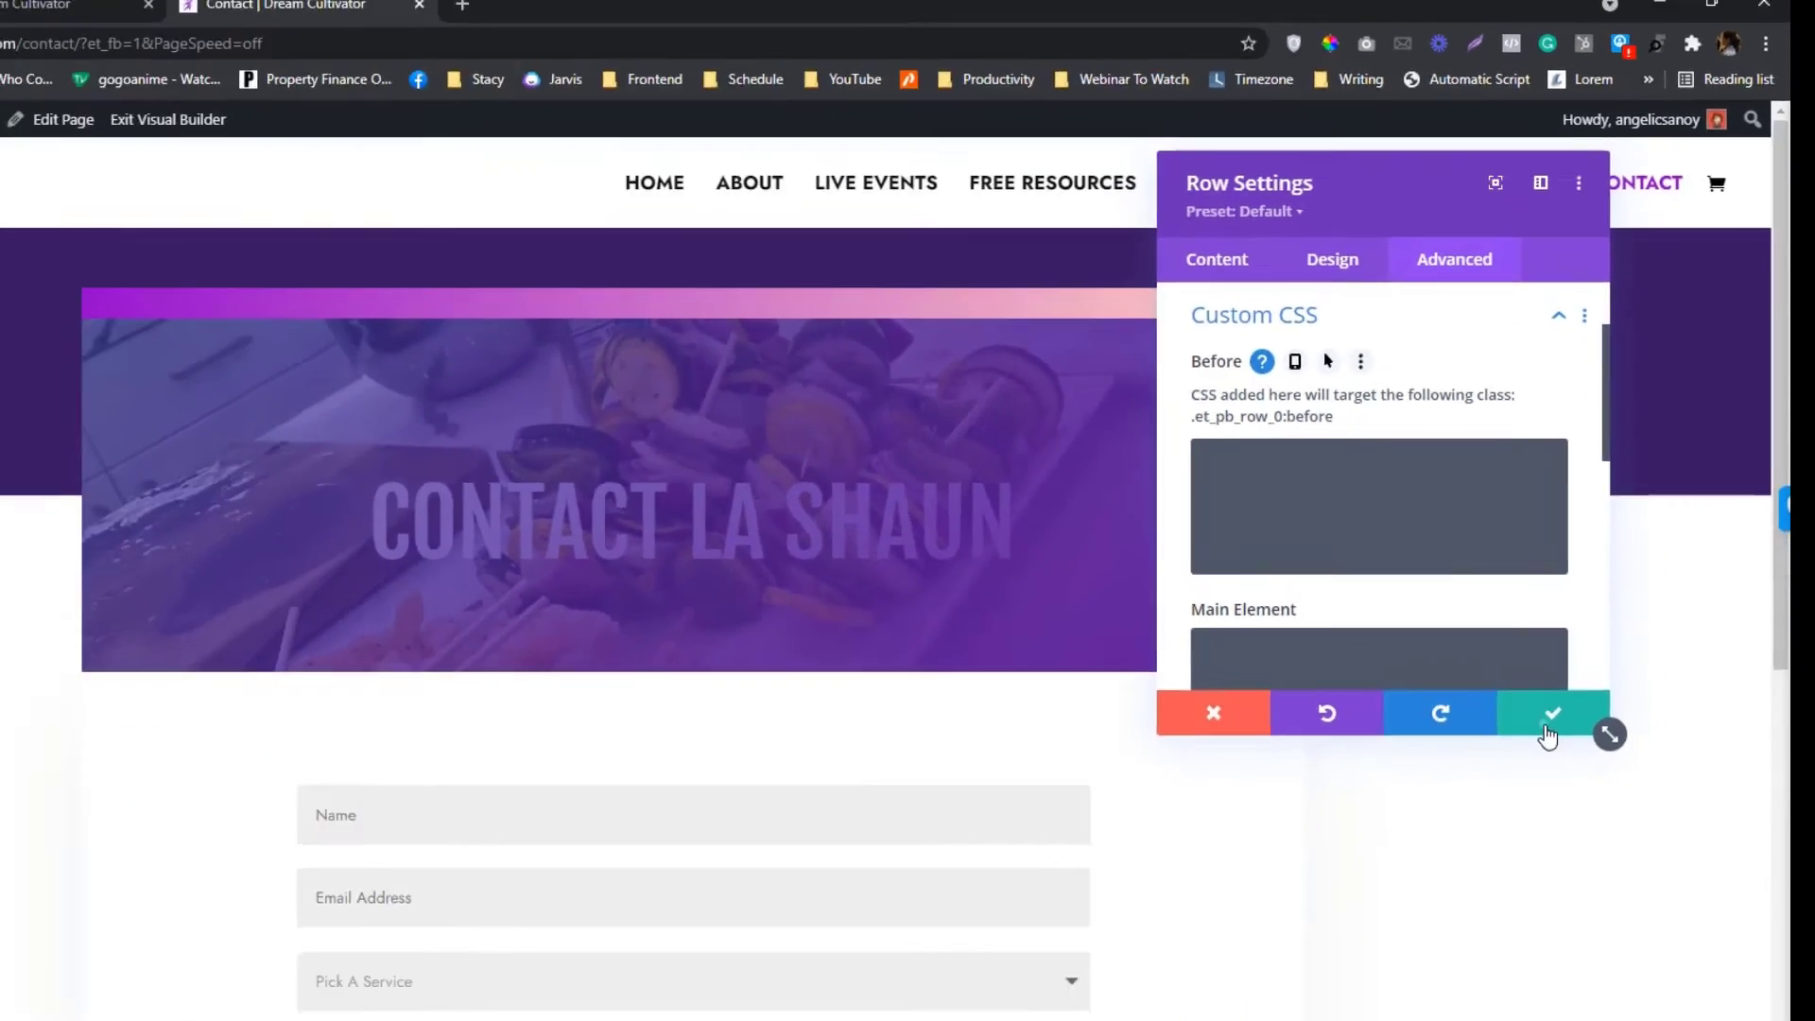
click(1426, 922)
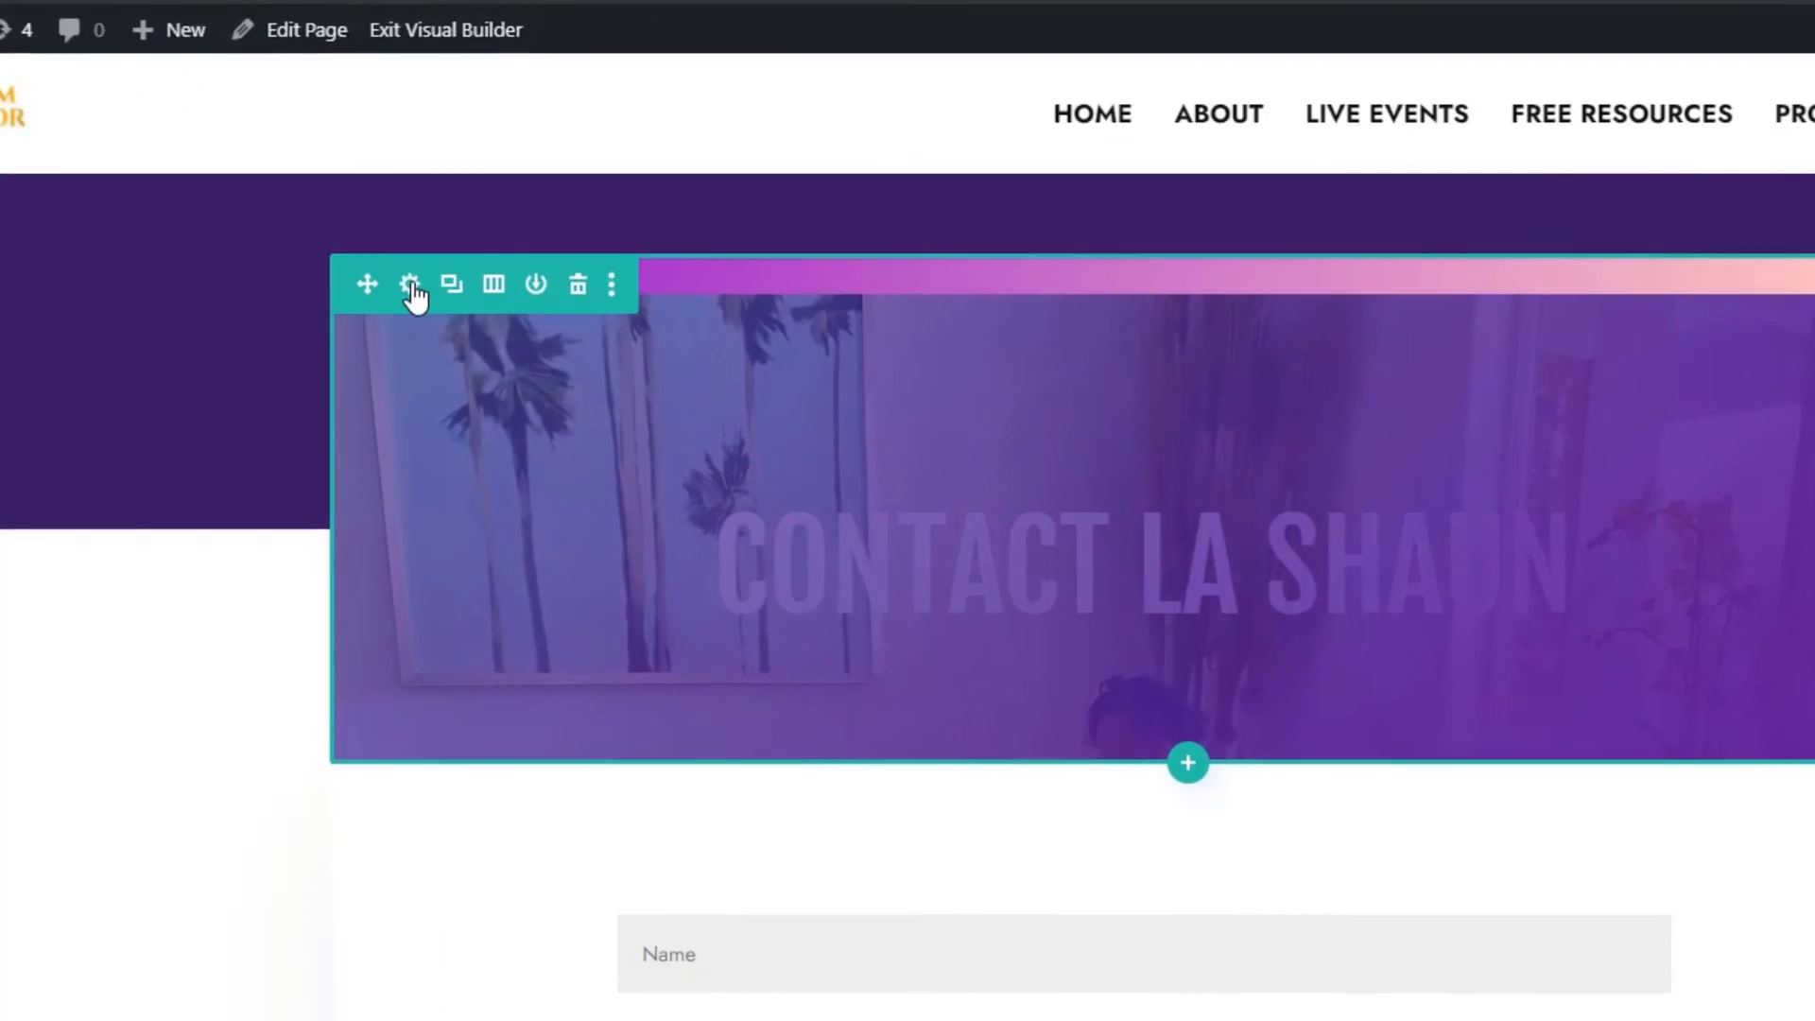
- Look up the class targeted by the heading column's Before CSS, highlight its .et_pb_column part, and compare it with the Theme Options selectors
click(583, 269)
click(1218, 280)
click(1319, 280)
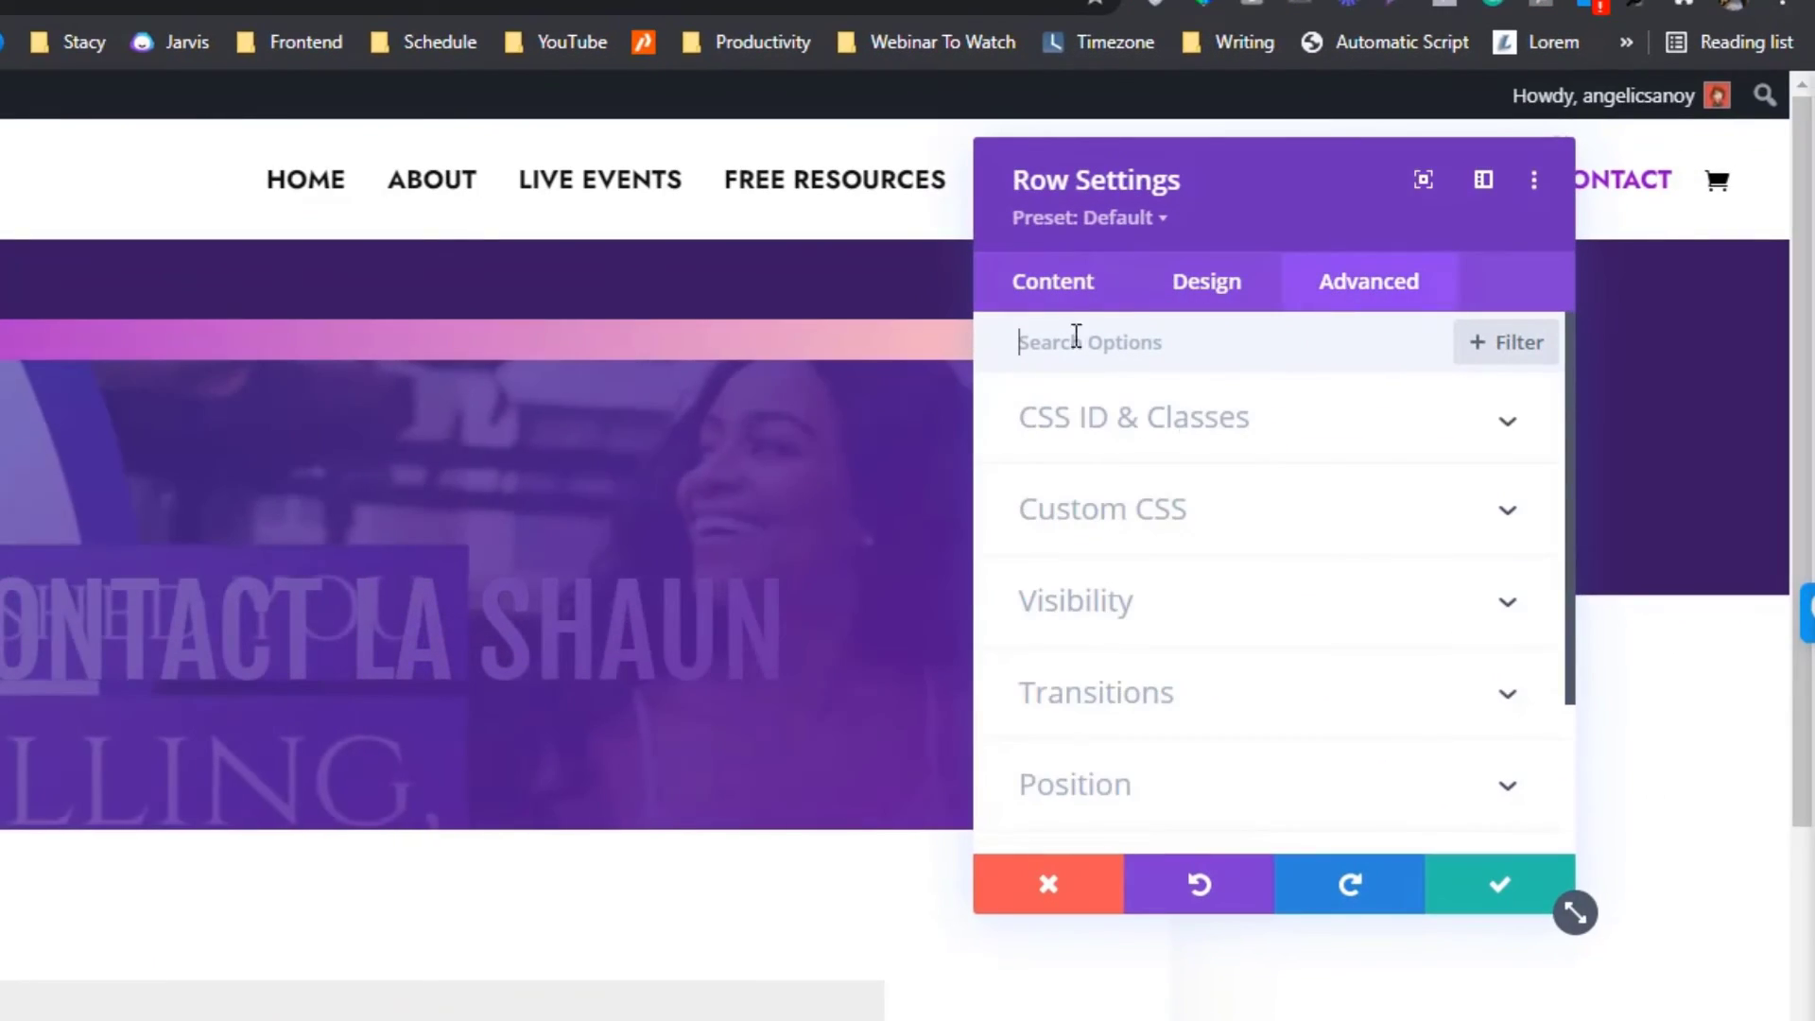
click(1063, 294)
click(1043, 553)
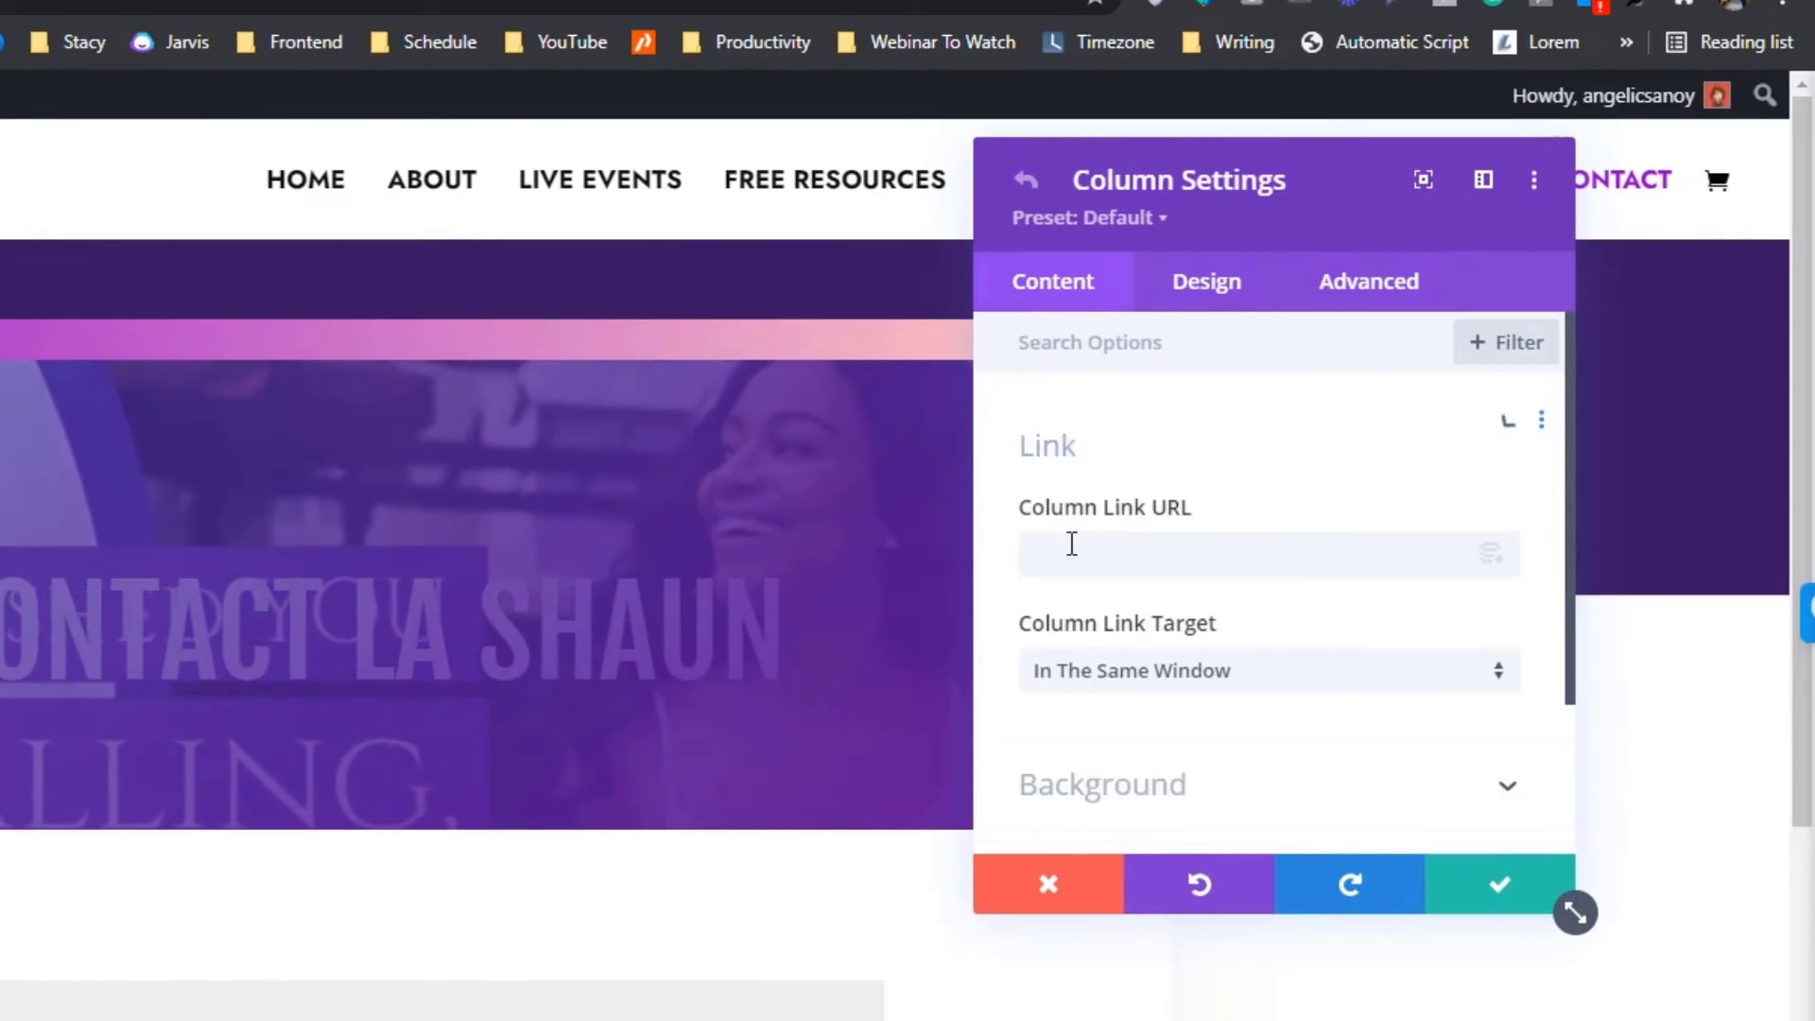
click(1321, 286)
click(1231, 414)
click(1147, 771)
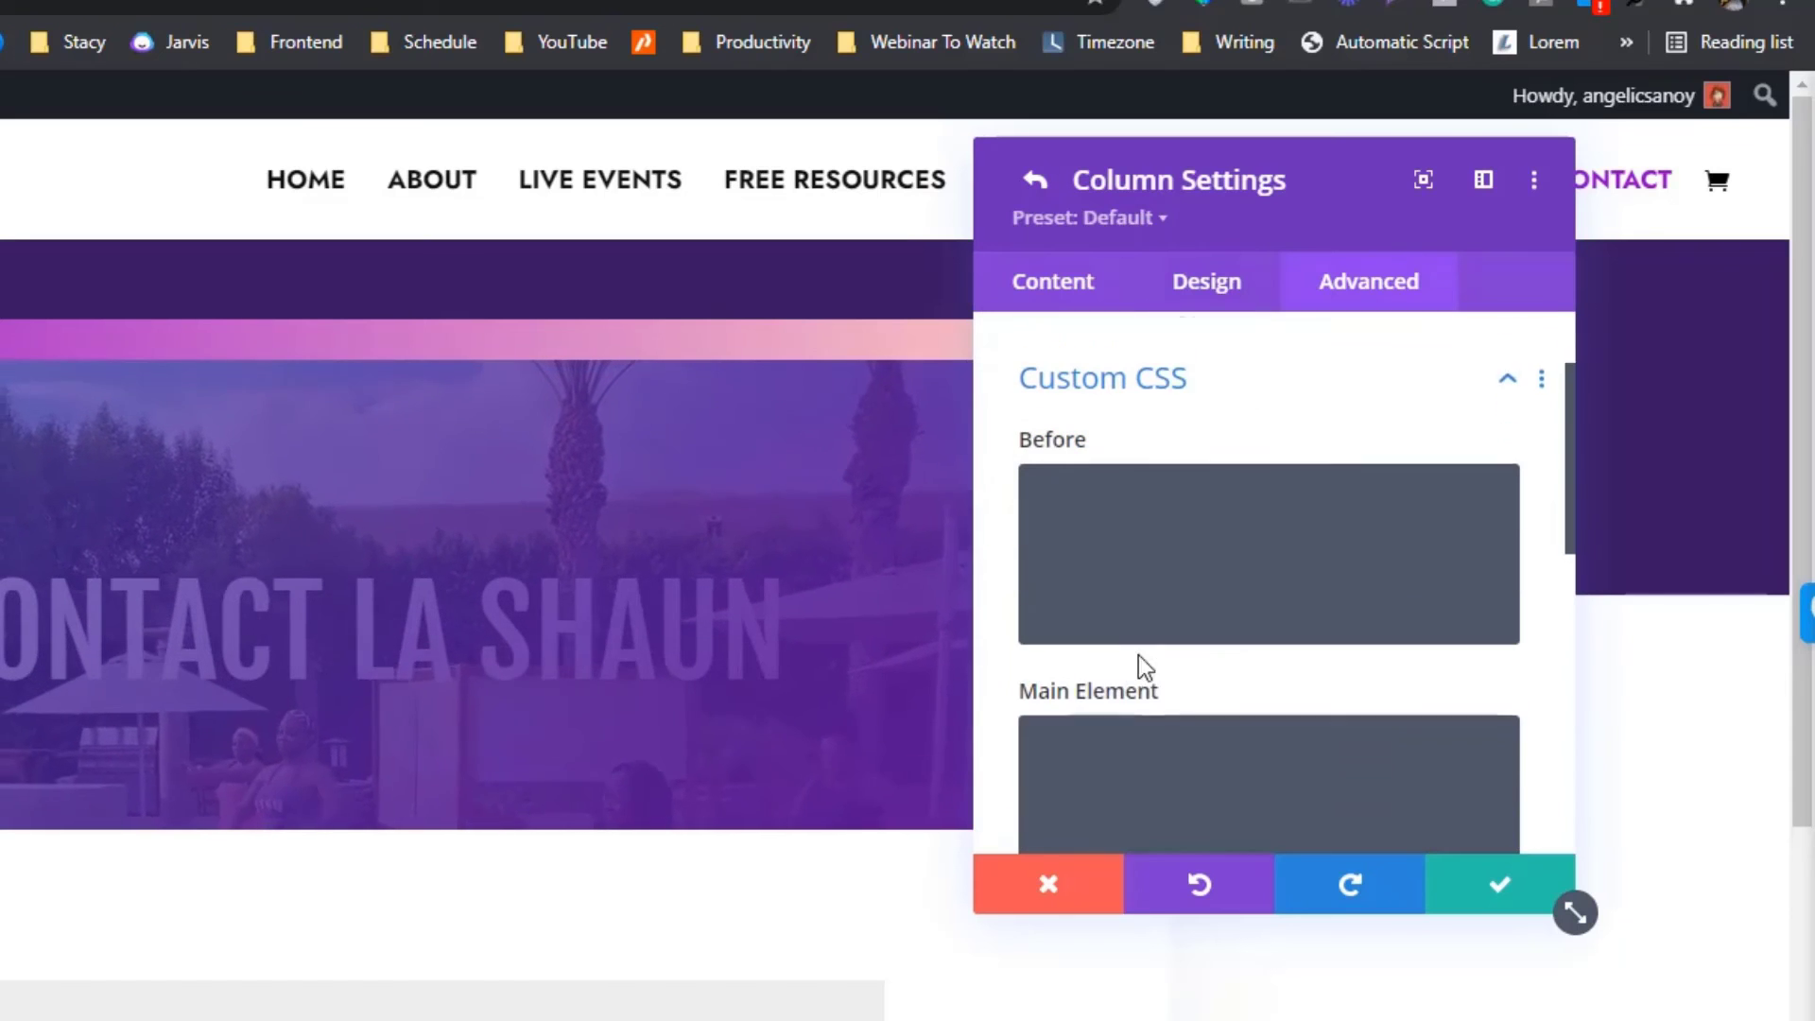
click(1112, 417)
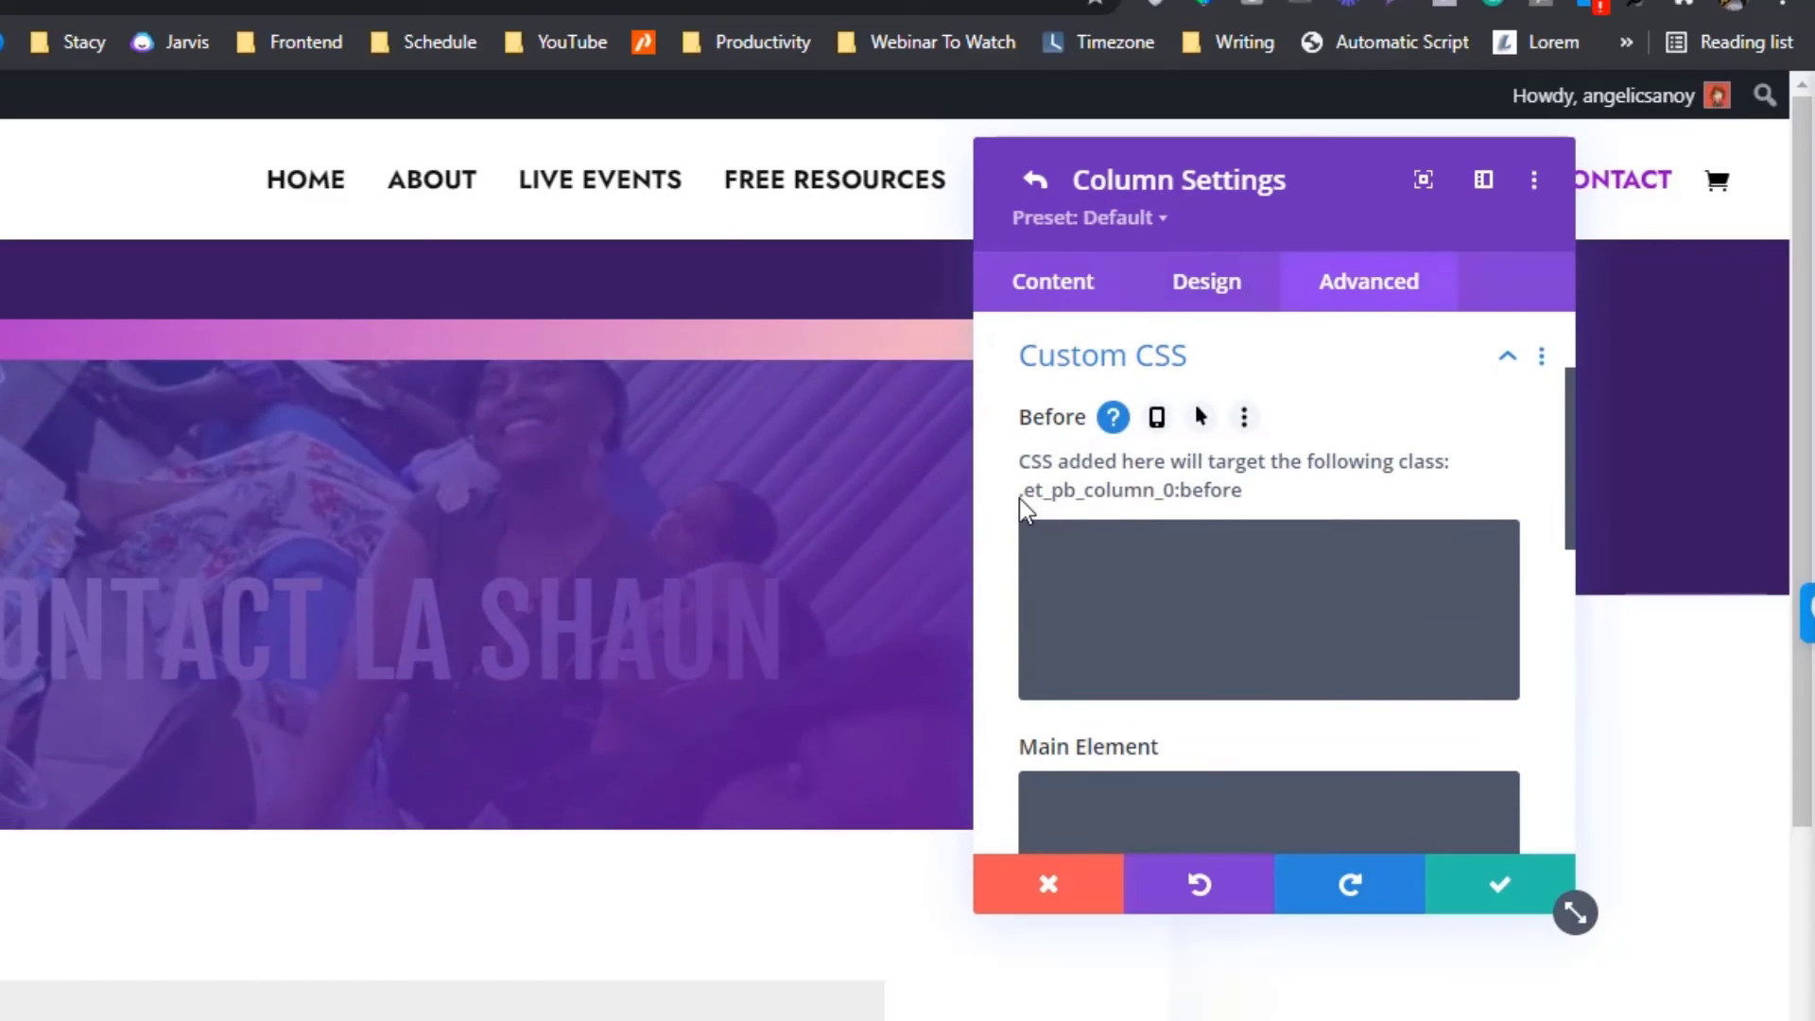
drag(1019, 498, 1149, 499)
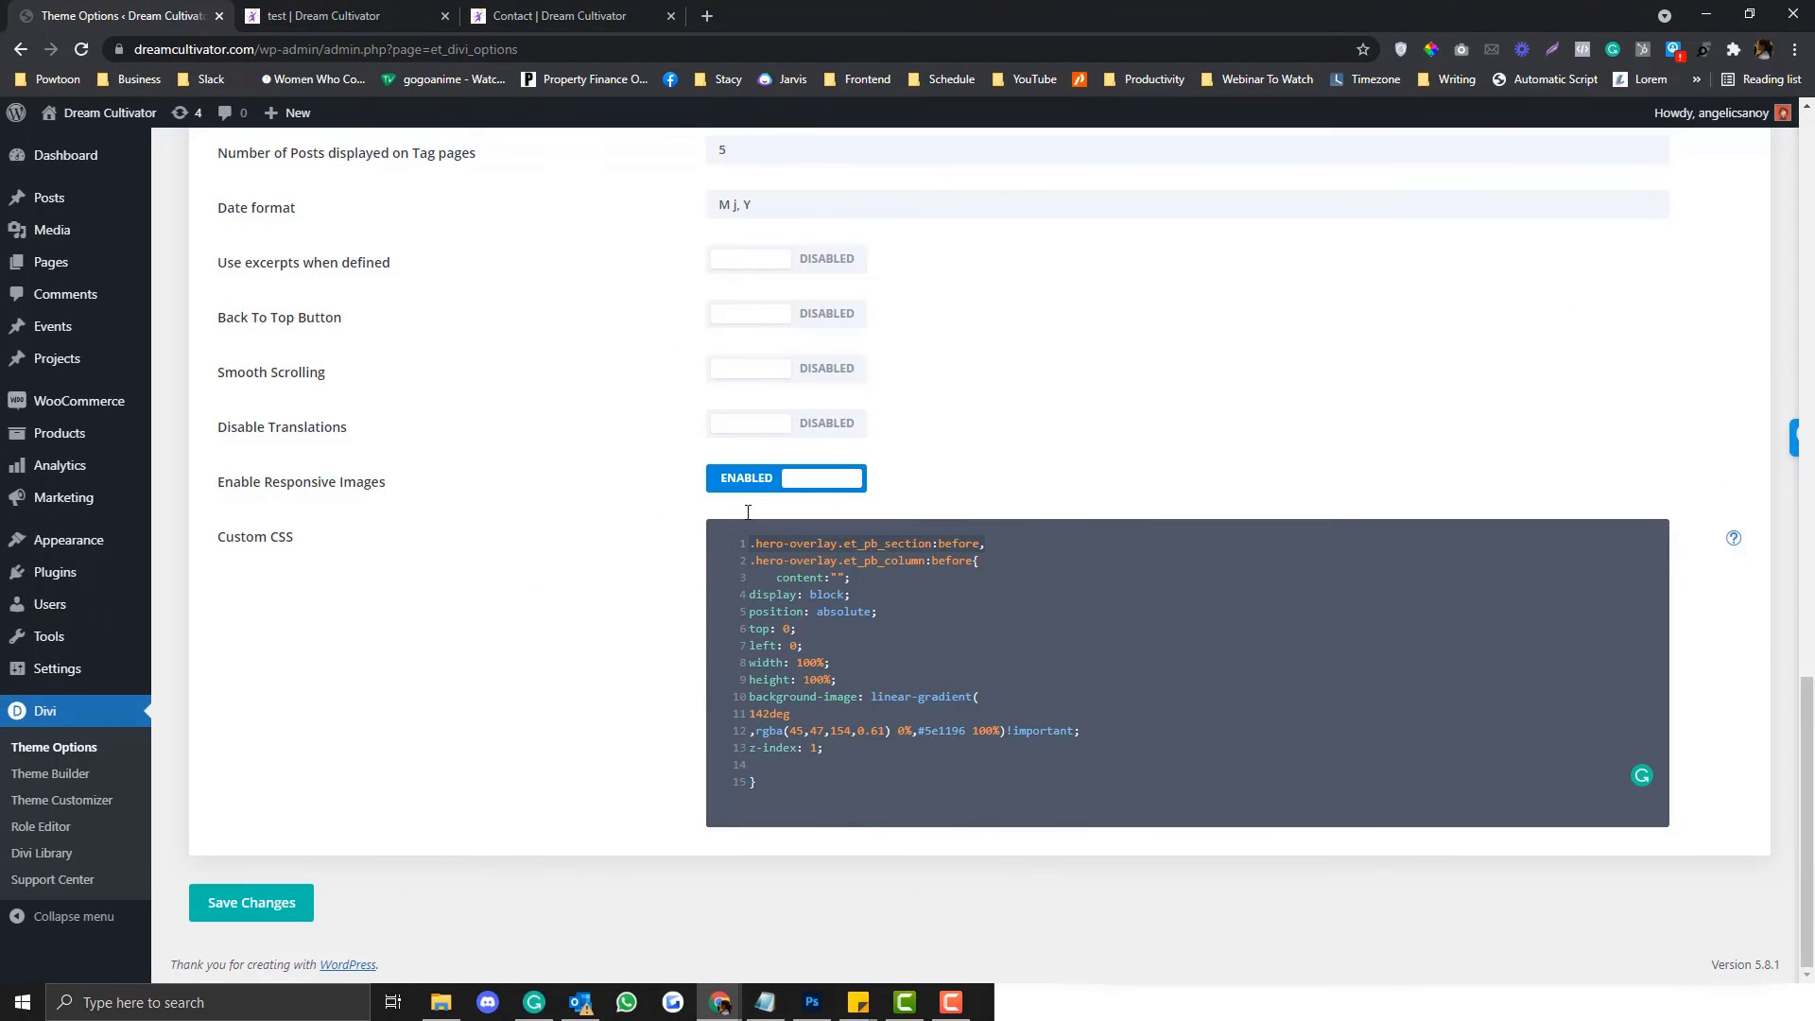
click(543, 8)
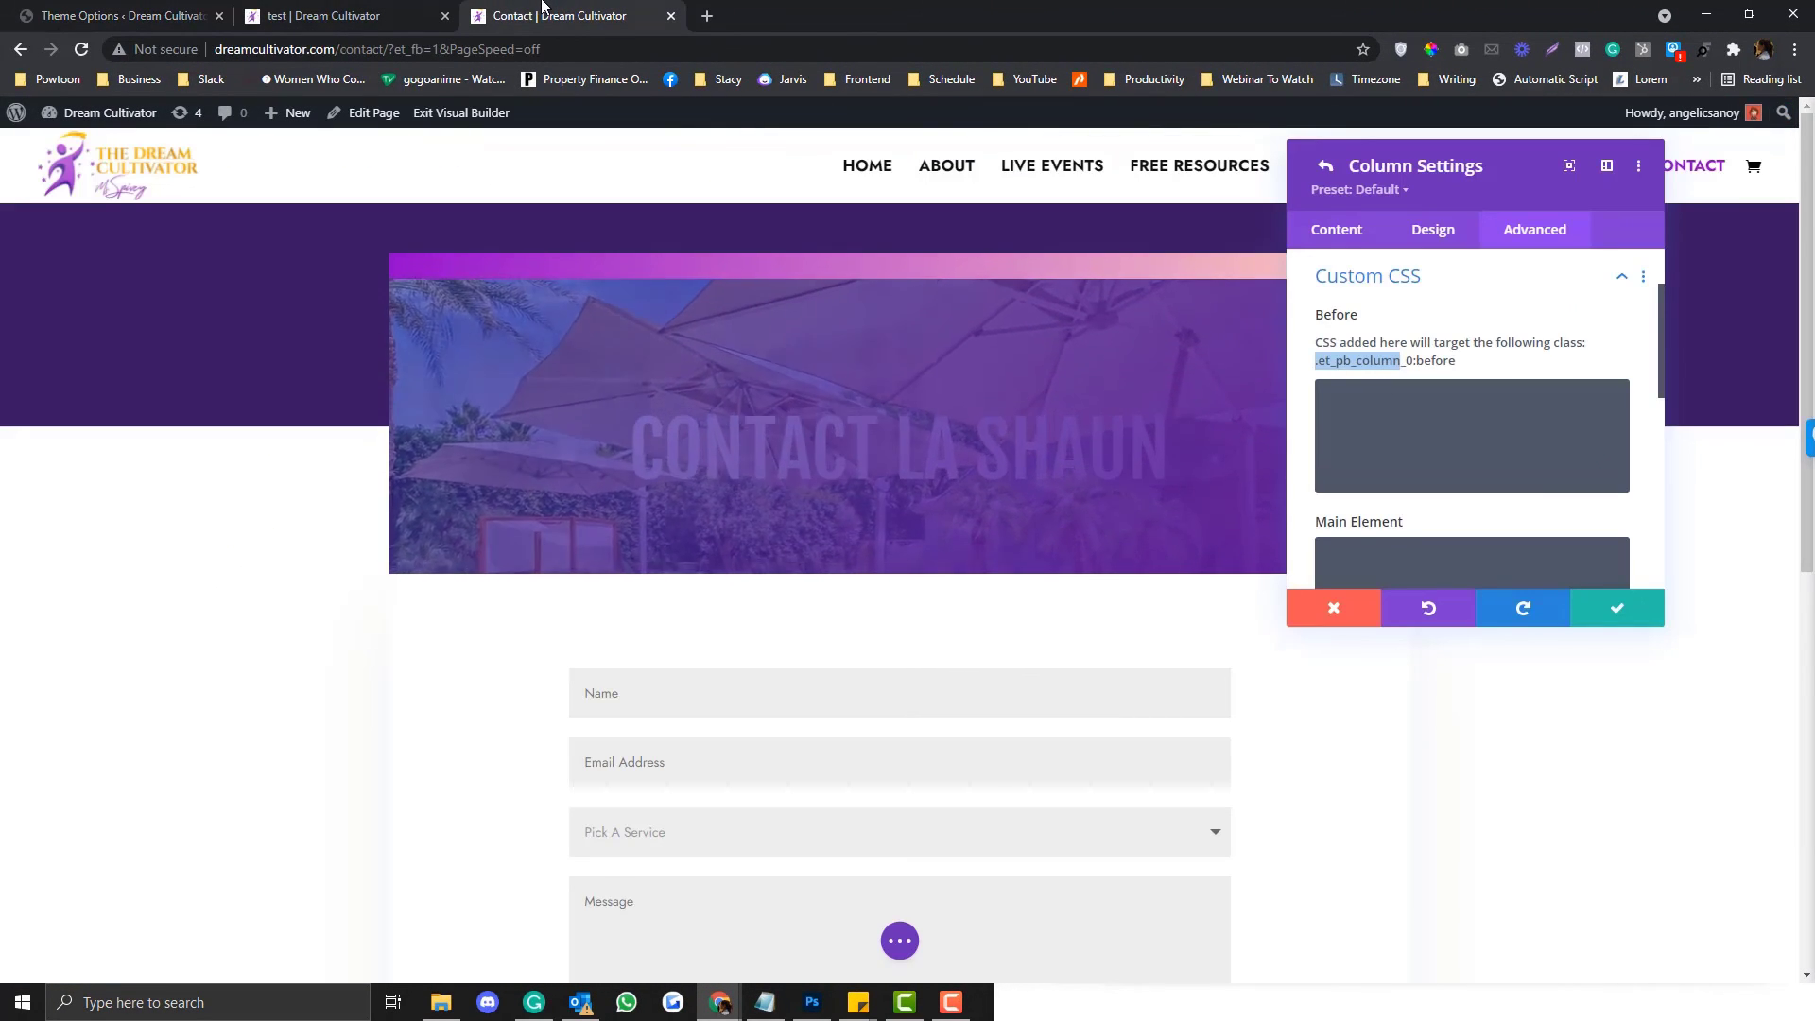